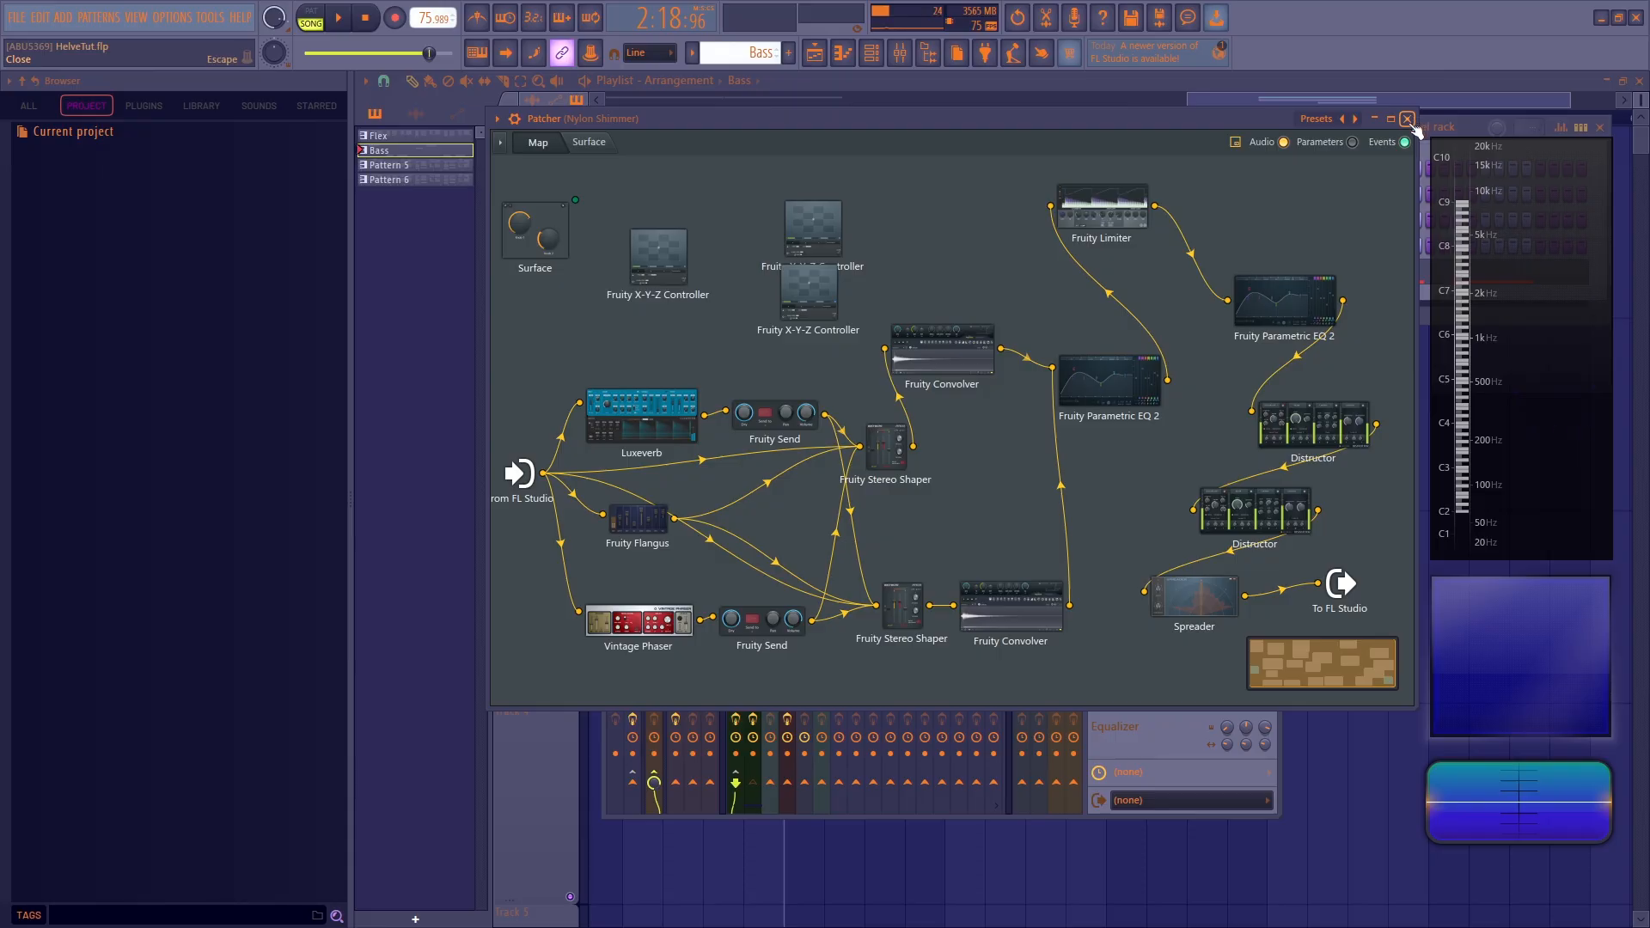
# Close the Patcher window, play the arrangement and open the Flex clip in a maximized piano roll
pyautogui.click(1271, 253)
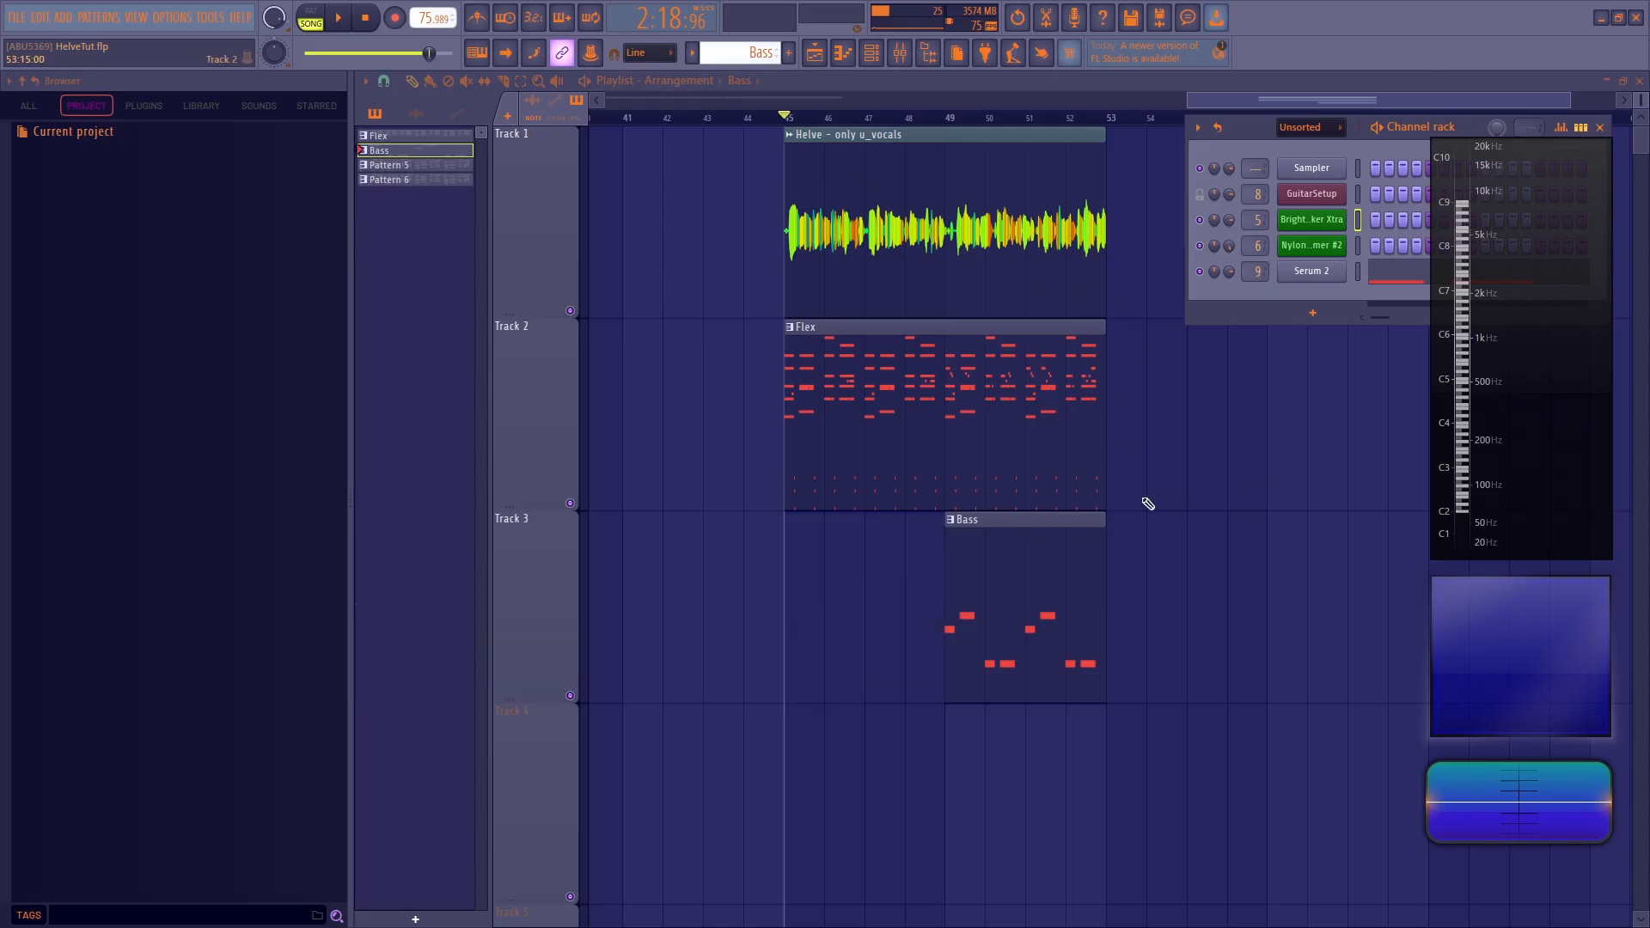
pyautogui.press('space')
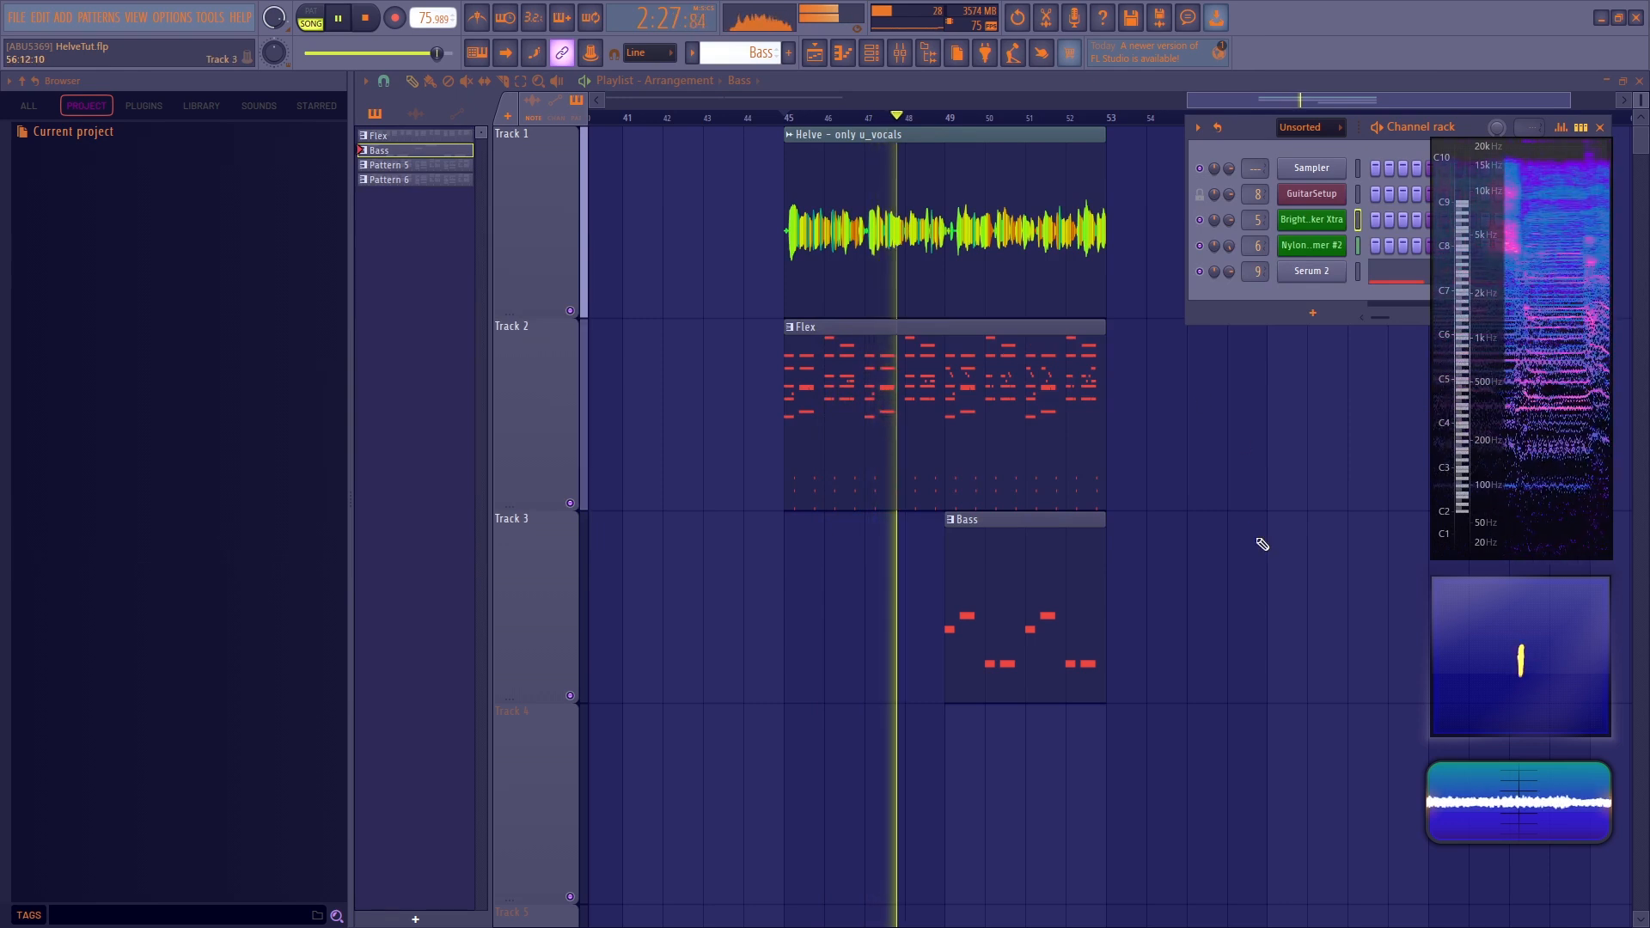
pyautogui.doubleClick(1019, 410)
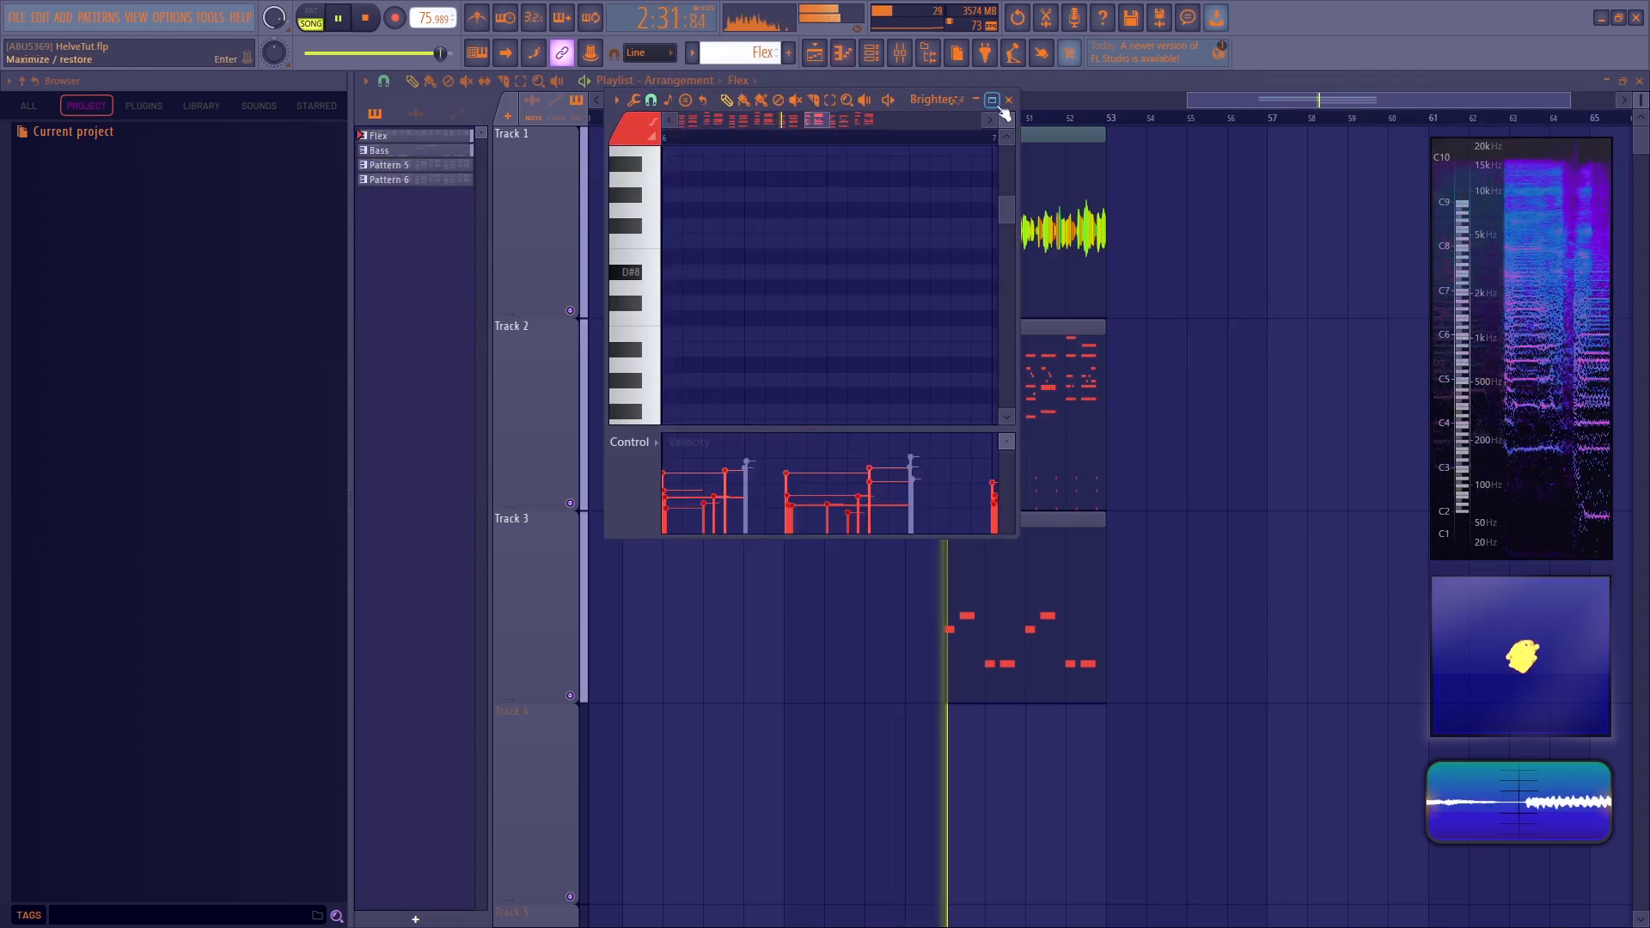
pyautogui.click(991, 100)
# Examine the Flex pattern's guitar notes through to the final bar during playback, stopping at the end
pyautogui.scroll(-4, 924, 121)
pyautogui.scroll(-10, 962, 405)
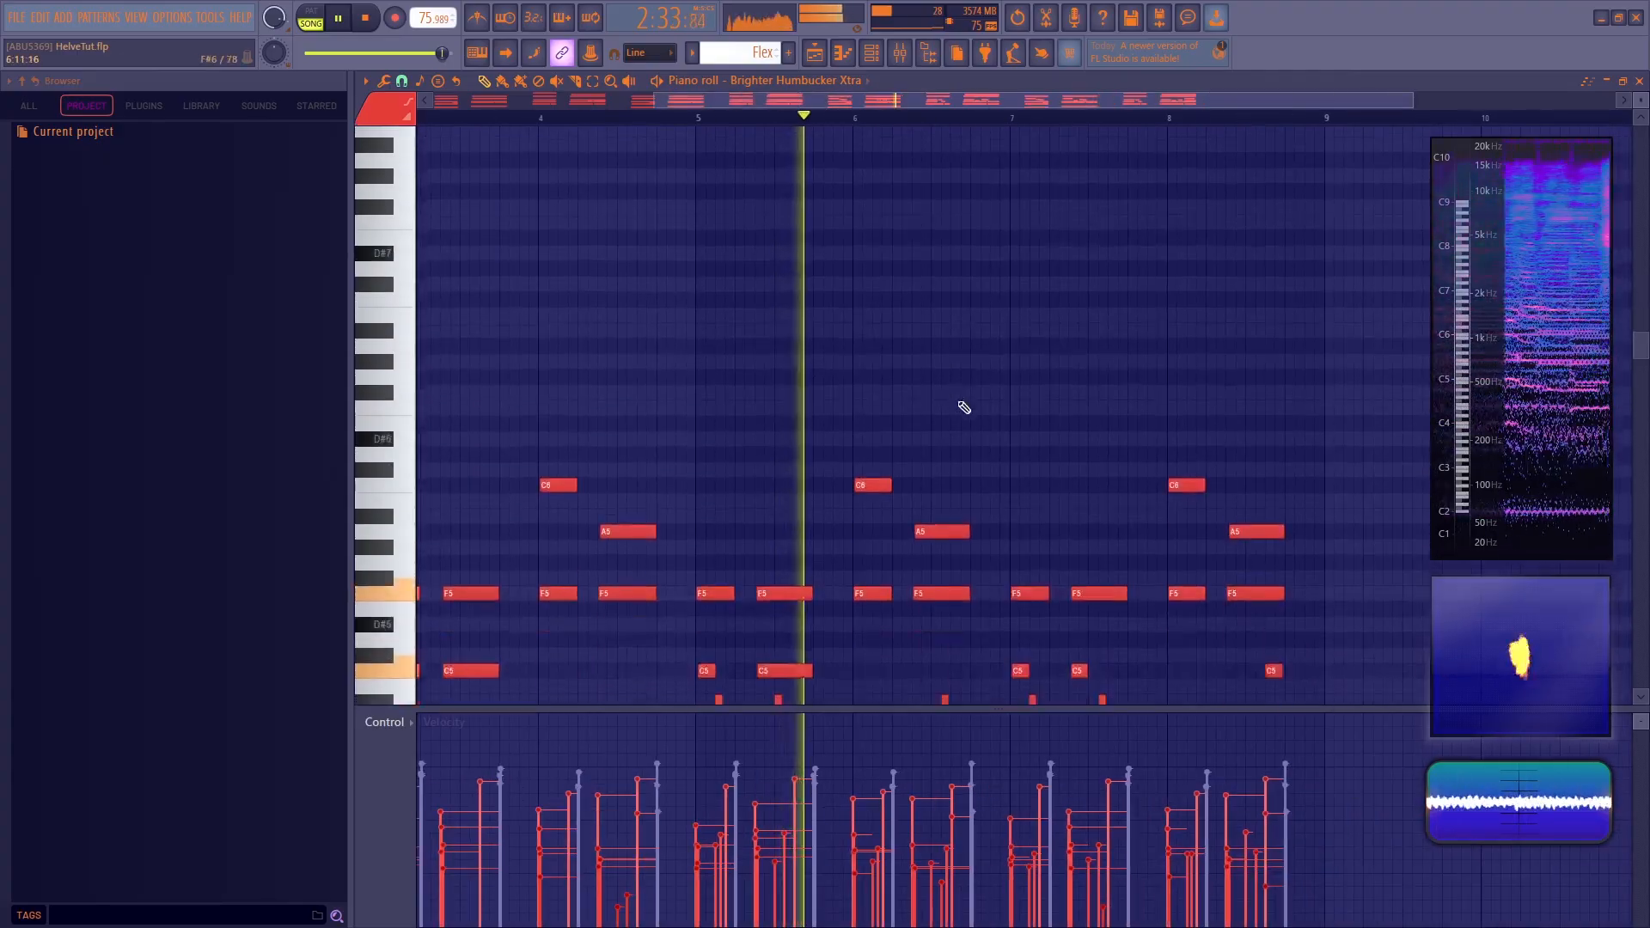
pyautogui.scroll(2, 964, 405)
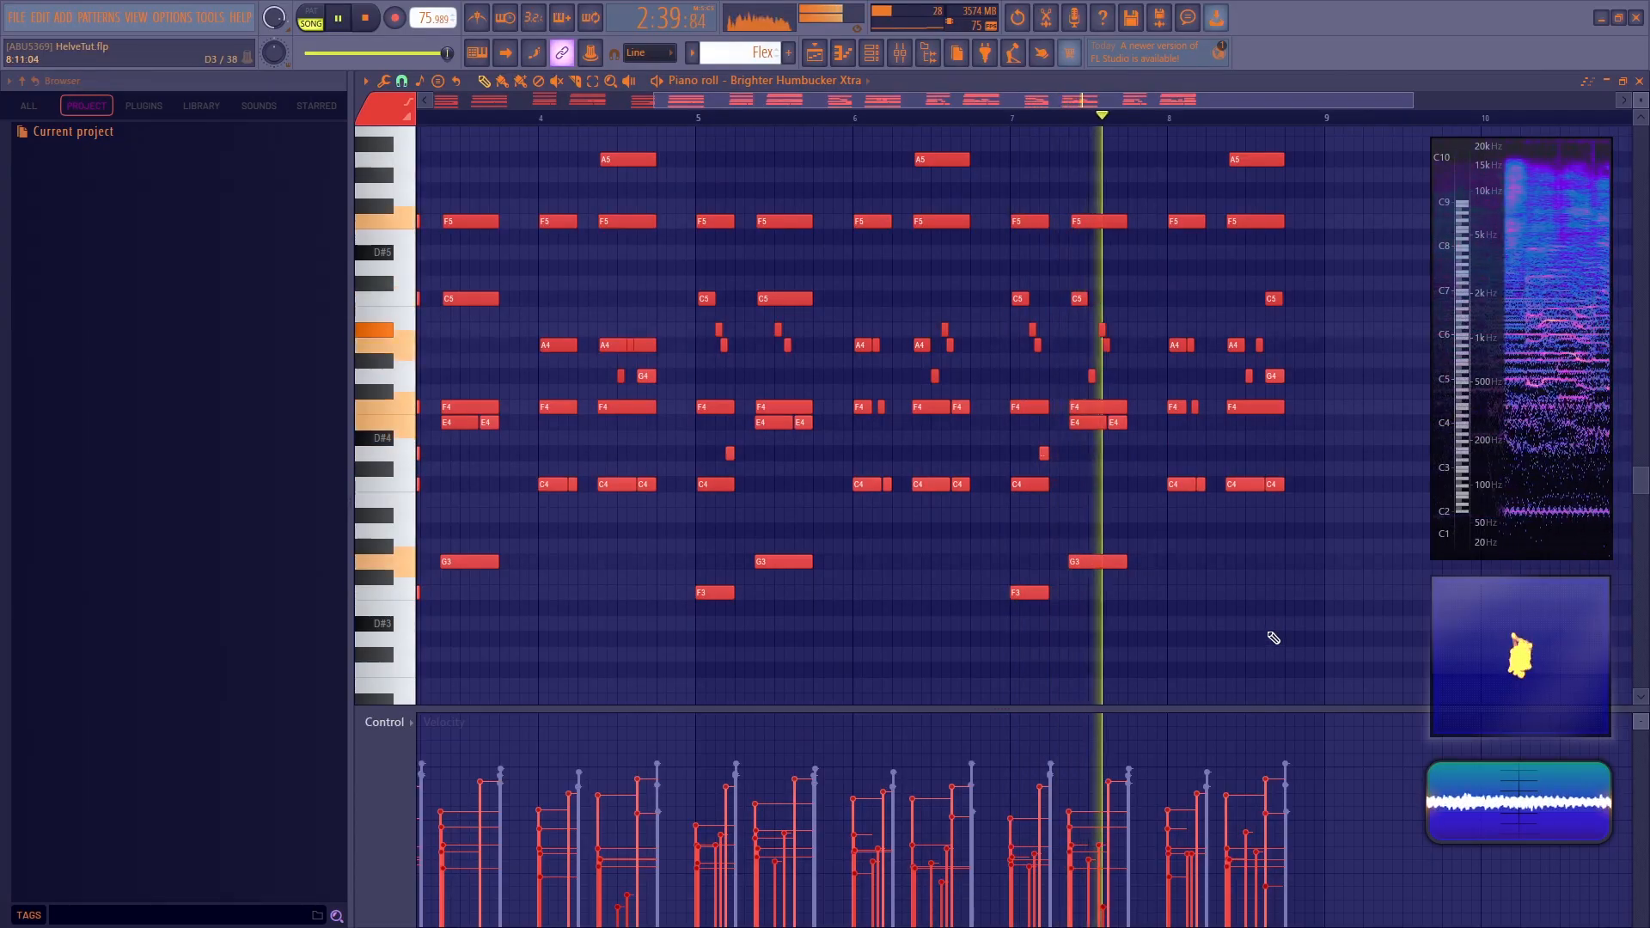
pyautogui.moveTo(1138, 101); pyautogui.dragTo(1302, 119)
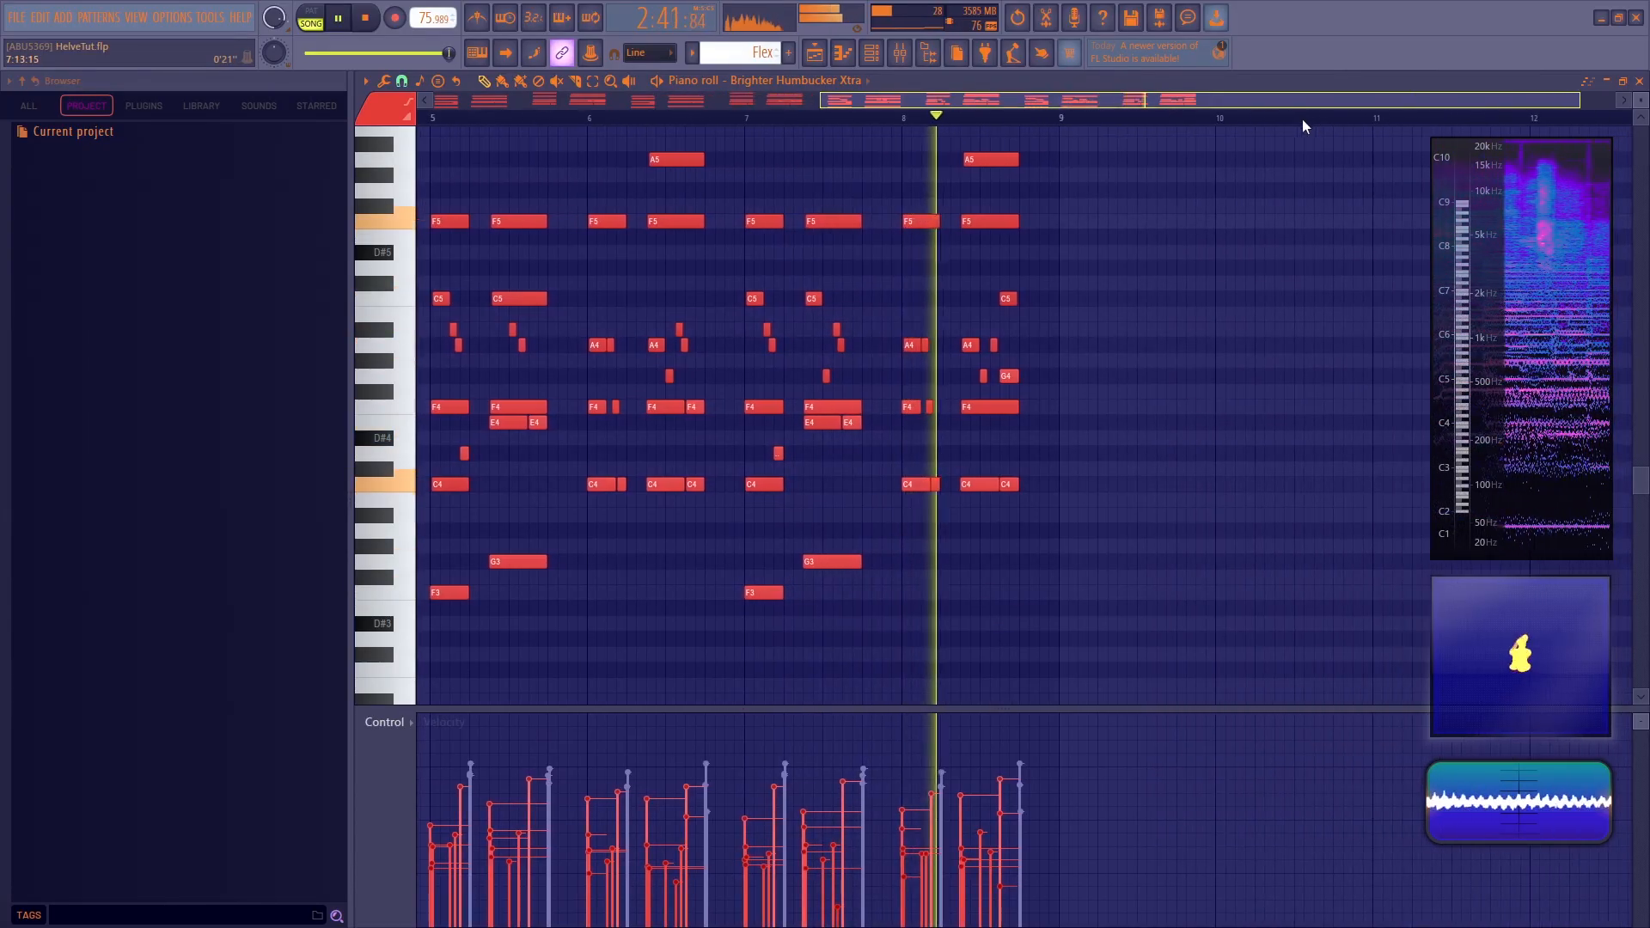
pyautogui.press('space')
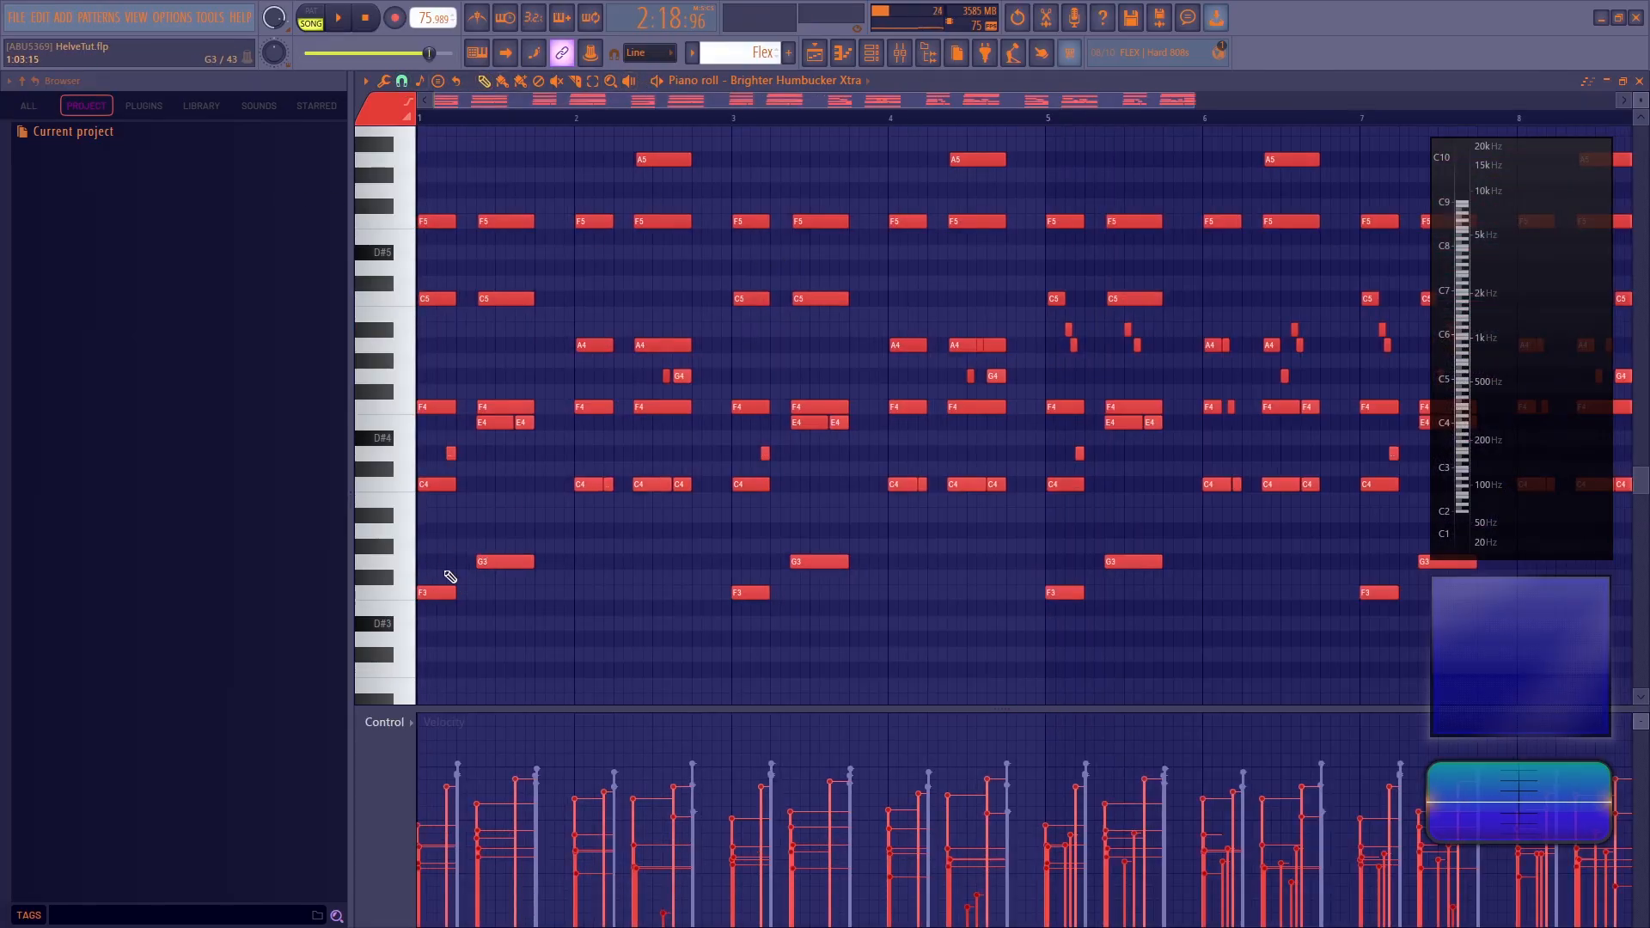
# Select the first chord's notes and strum them with the Strumizer, preserving the note ends, and play the result
pyautogui.scroll(8, 466, 117)
pyautogui.moveTo(448, 101); pyautogui.dragTo(418, 102)
pyautogui.click(595, 83)
pyautogui.moveTo(876, 166); pyautogui.dragTo(531, 688)
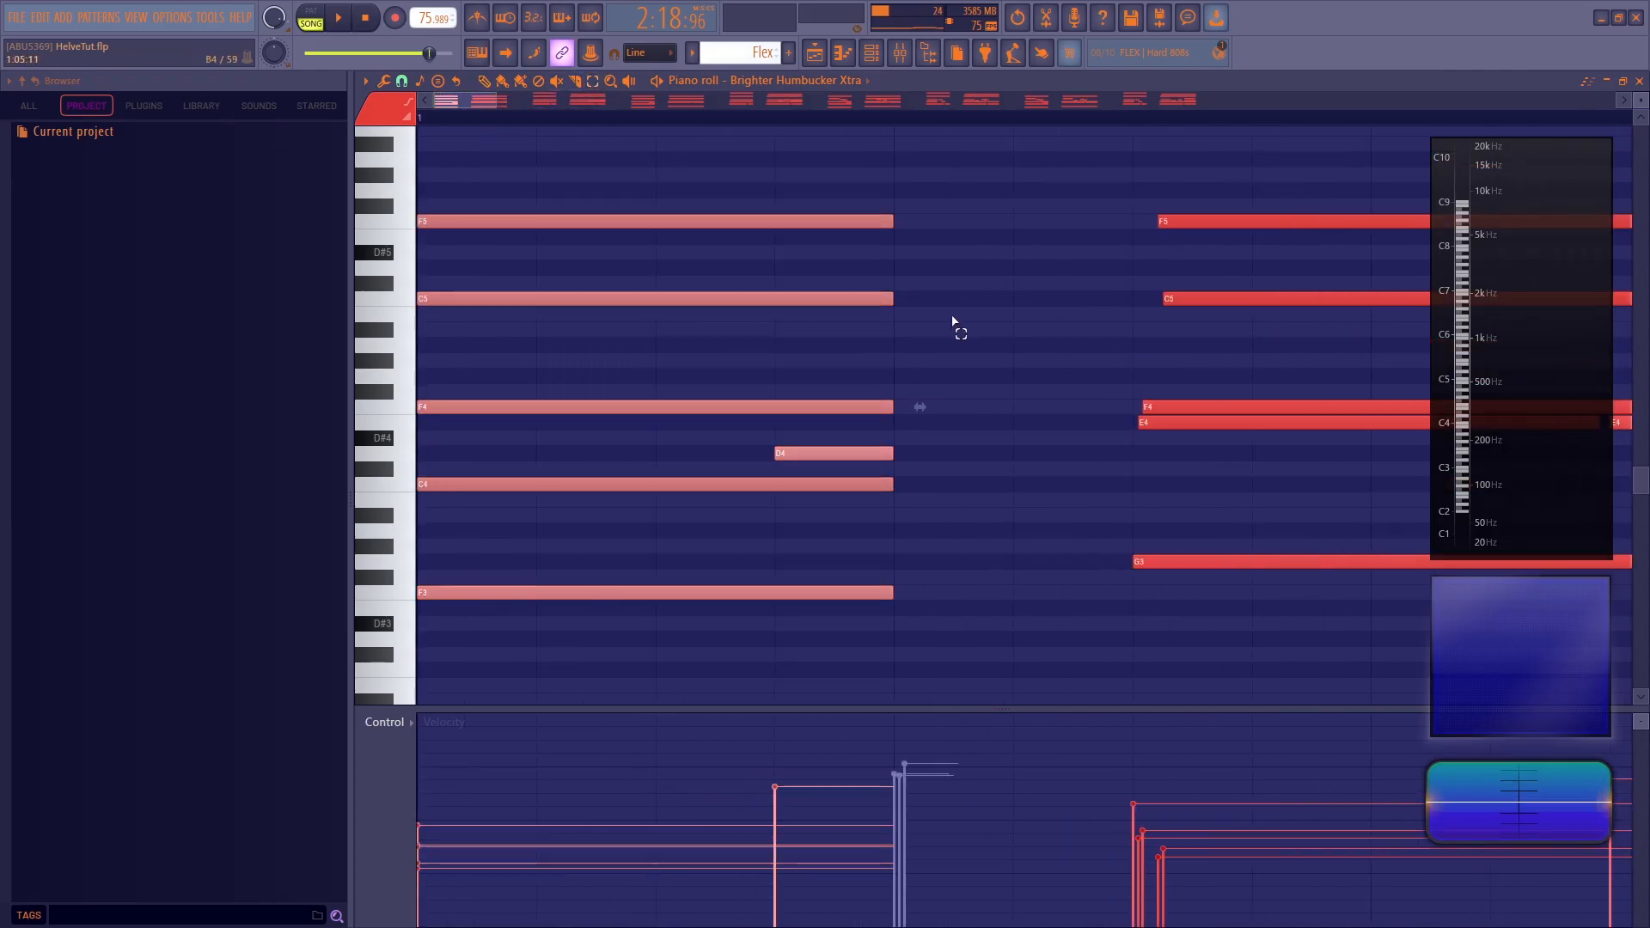
pyautogui.hotkey('alt', 's')
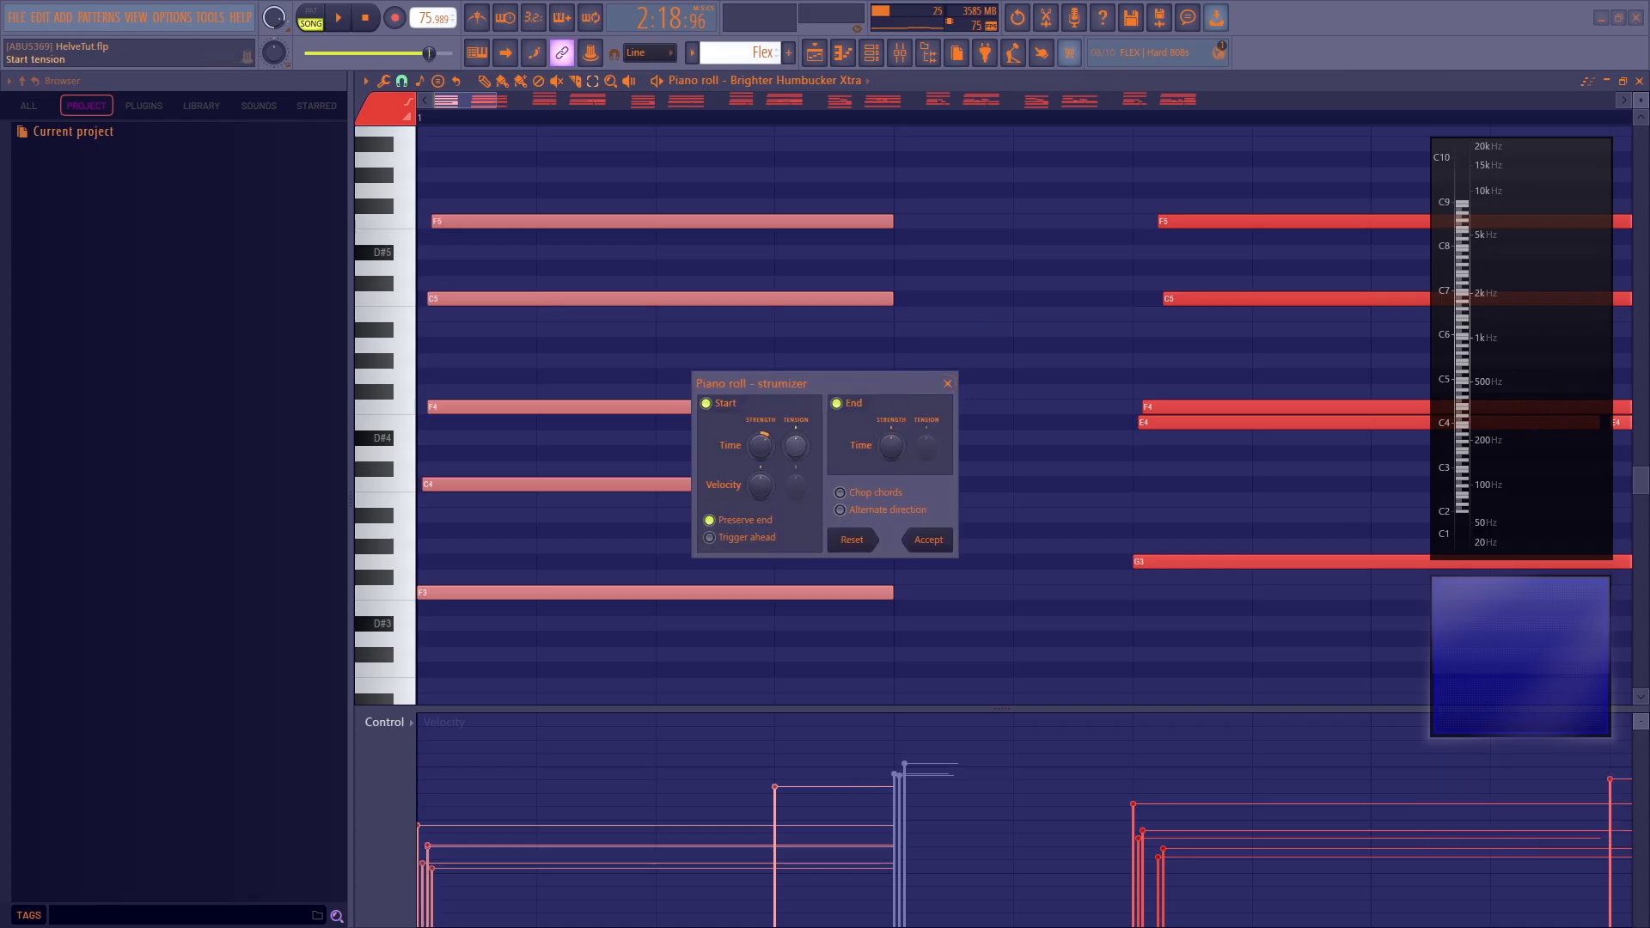
pyautogui.press('space')
pyautogui.click(930, 542)
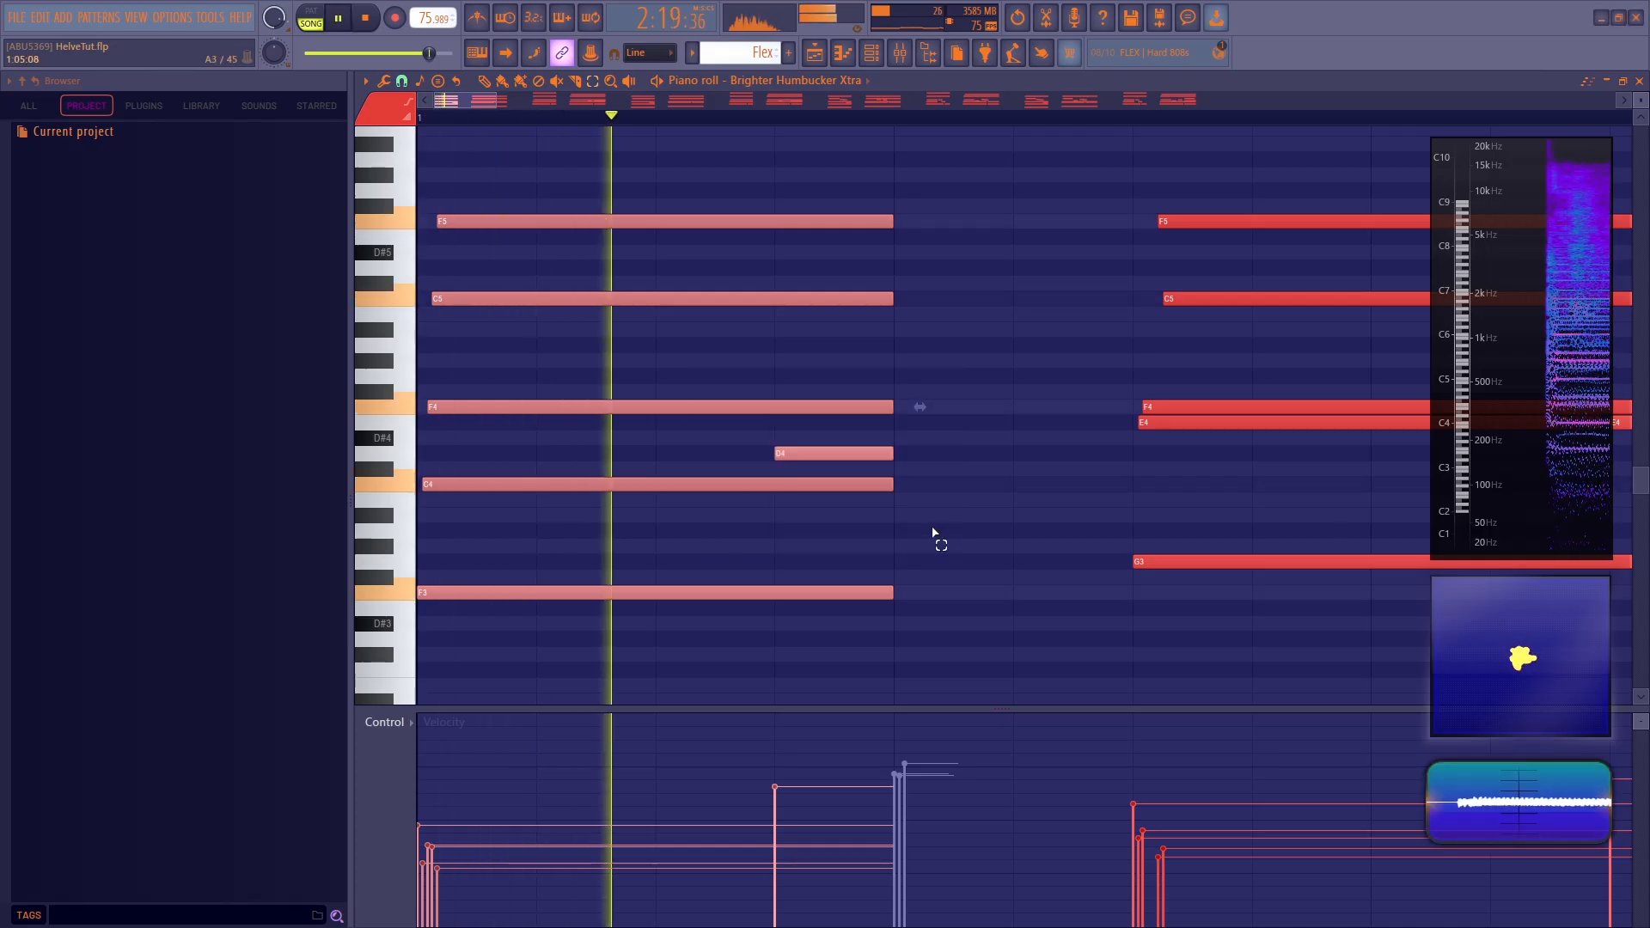
# Set the piano roll snap to (none) and nudge the first chord's C5 slightly later and its F5 slightly earlier
pyautogui.click(401, 80)
pyautogui.click(402, 80)
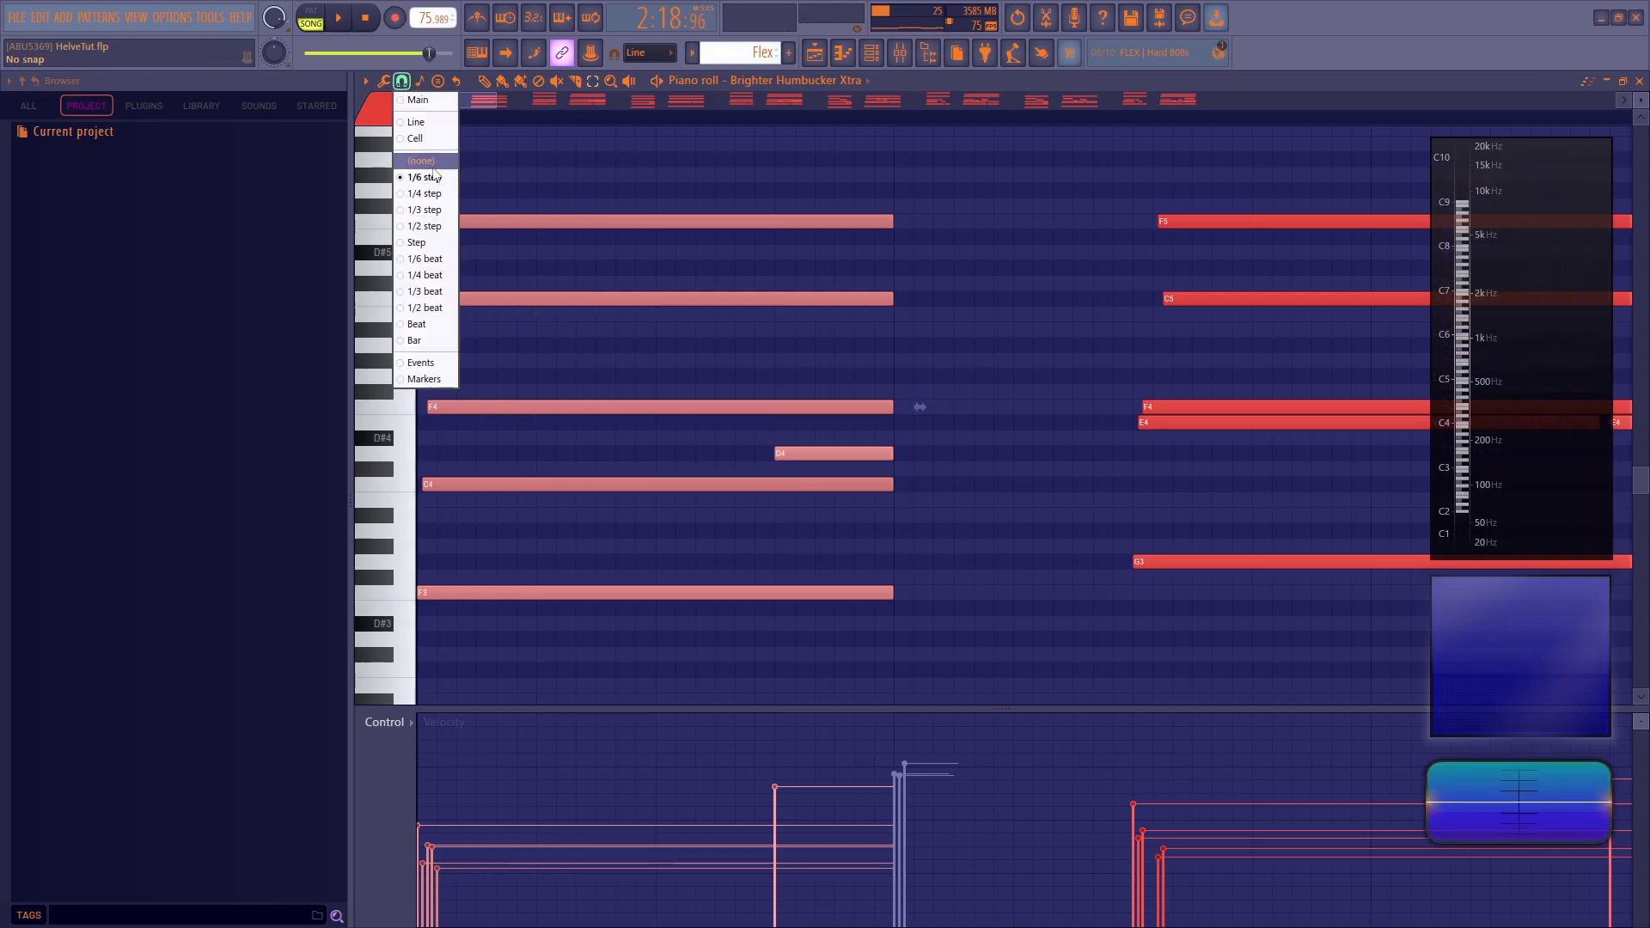
pyautogui.click(418, 176)
pyautogui.click(402, 80)
pyautogui.click(420, 162)
pyautogui.click(539, 163)
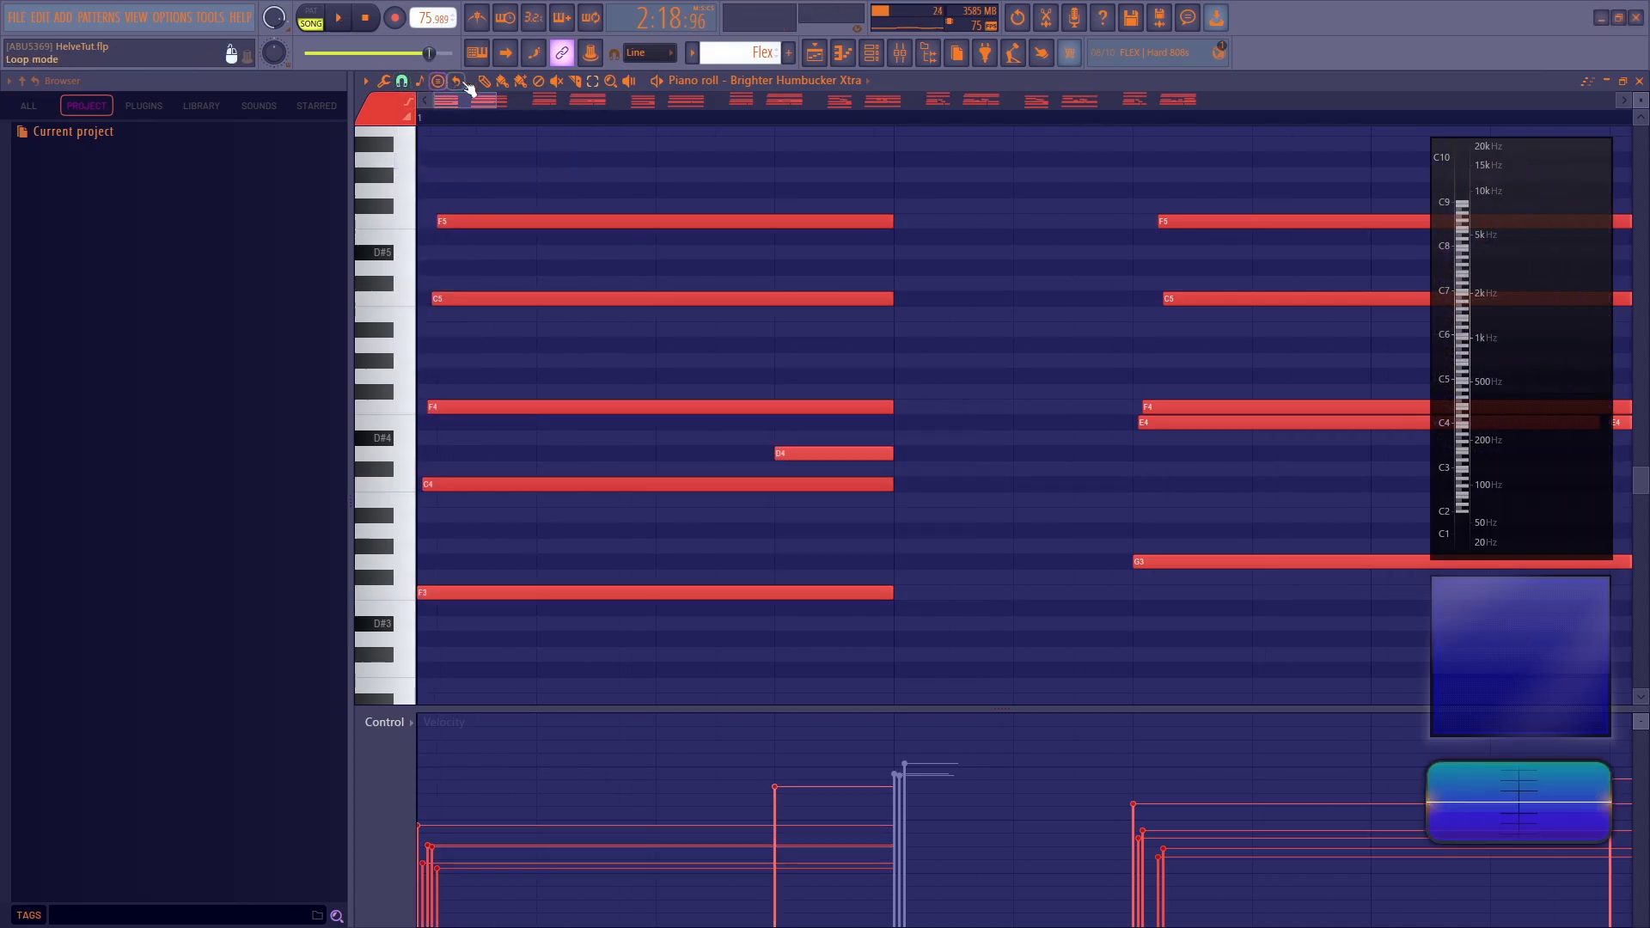
pyautogui.moveTo(482, 297); pyautogui.dragTo(493, 297)
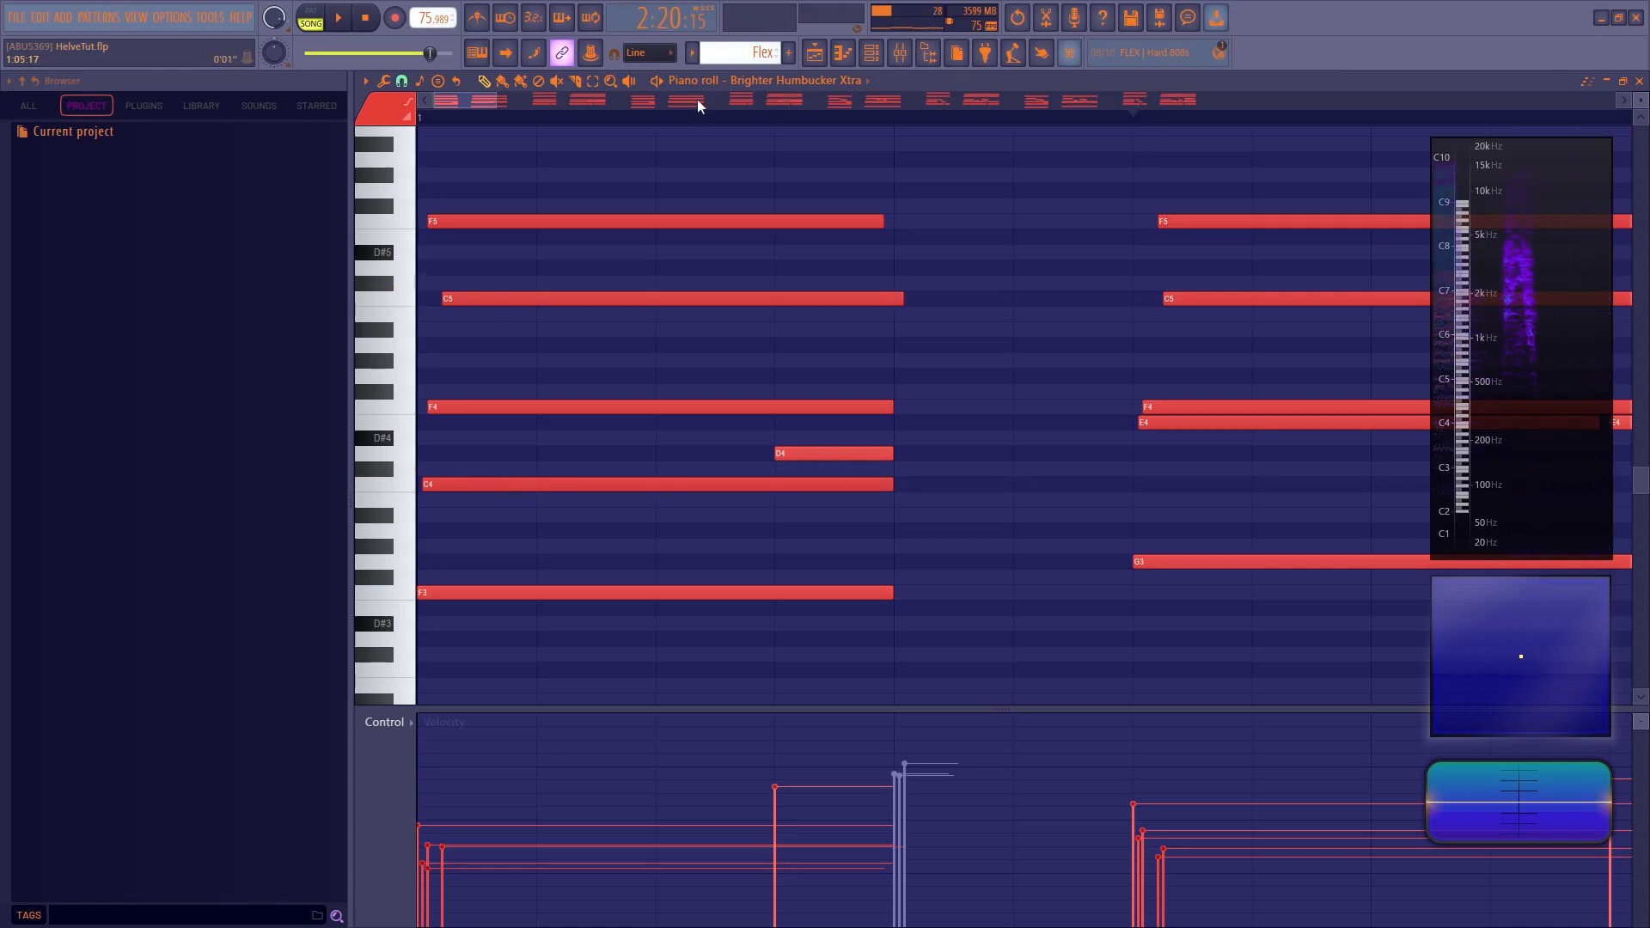
# Select all notes of the first chord and try randomizing them
pyautogui.moveTo(503, 105); pyautogui.dragTo(493, 120)
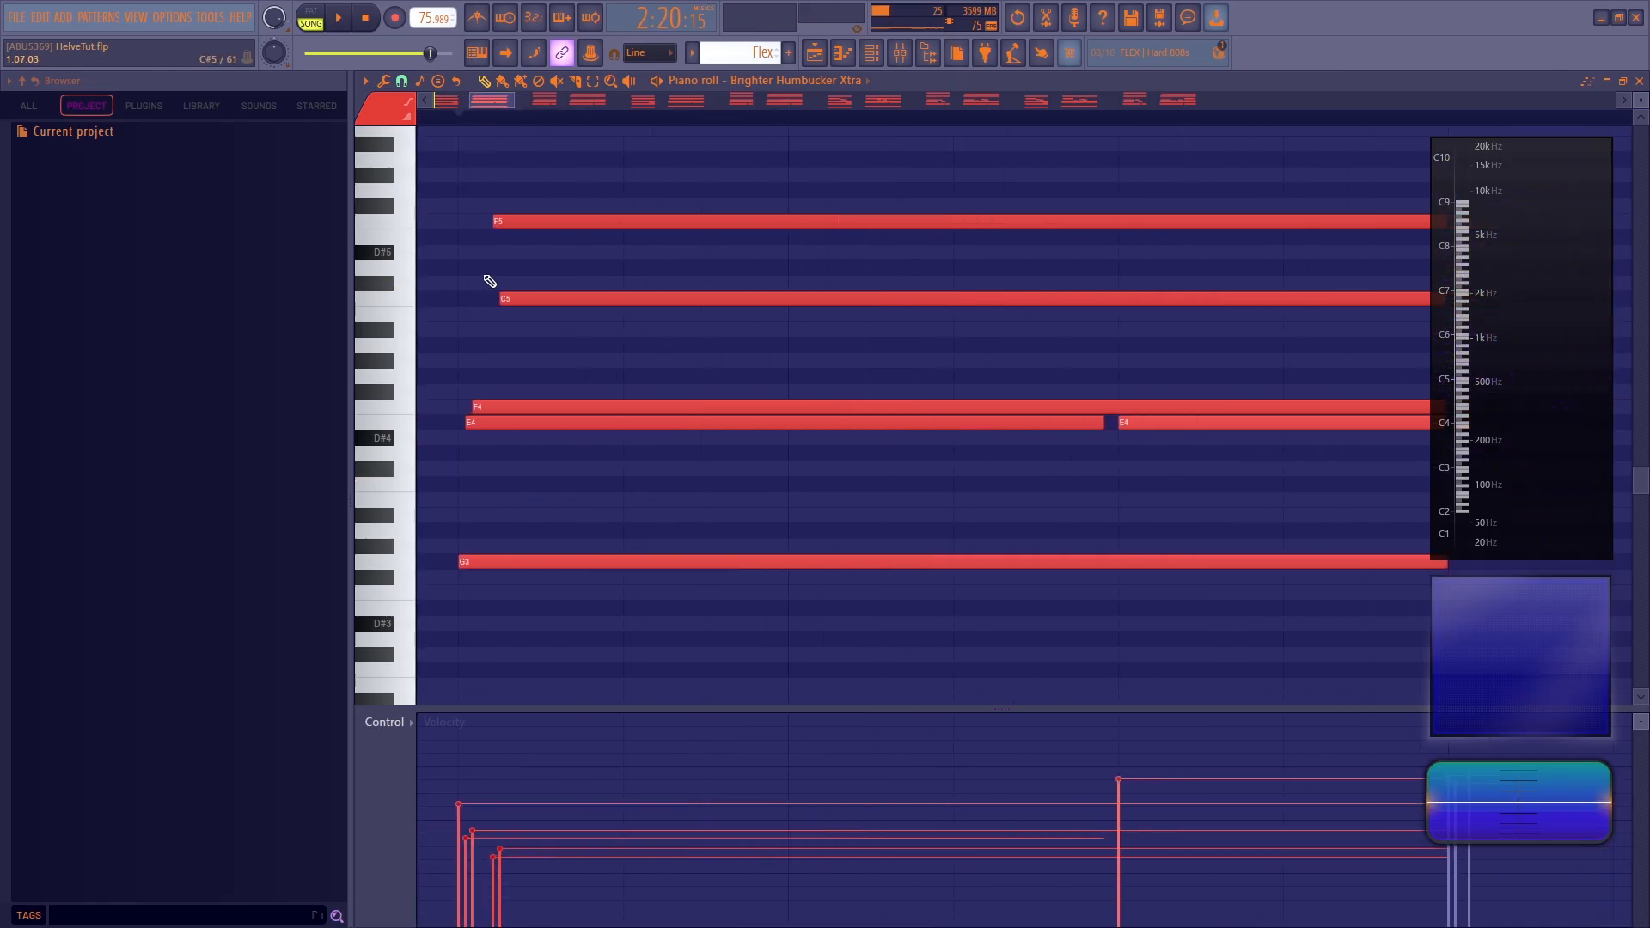
pyautogui.scroll(-5, 540, 118)
pyautogui.moveTo(539, 104); pyautogui.dragTo(383, 118)
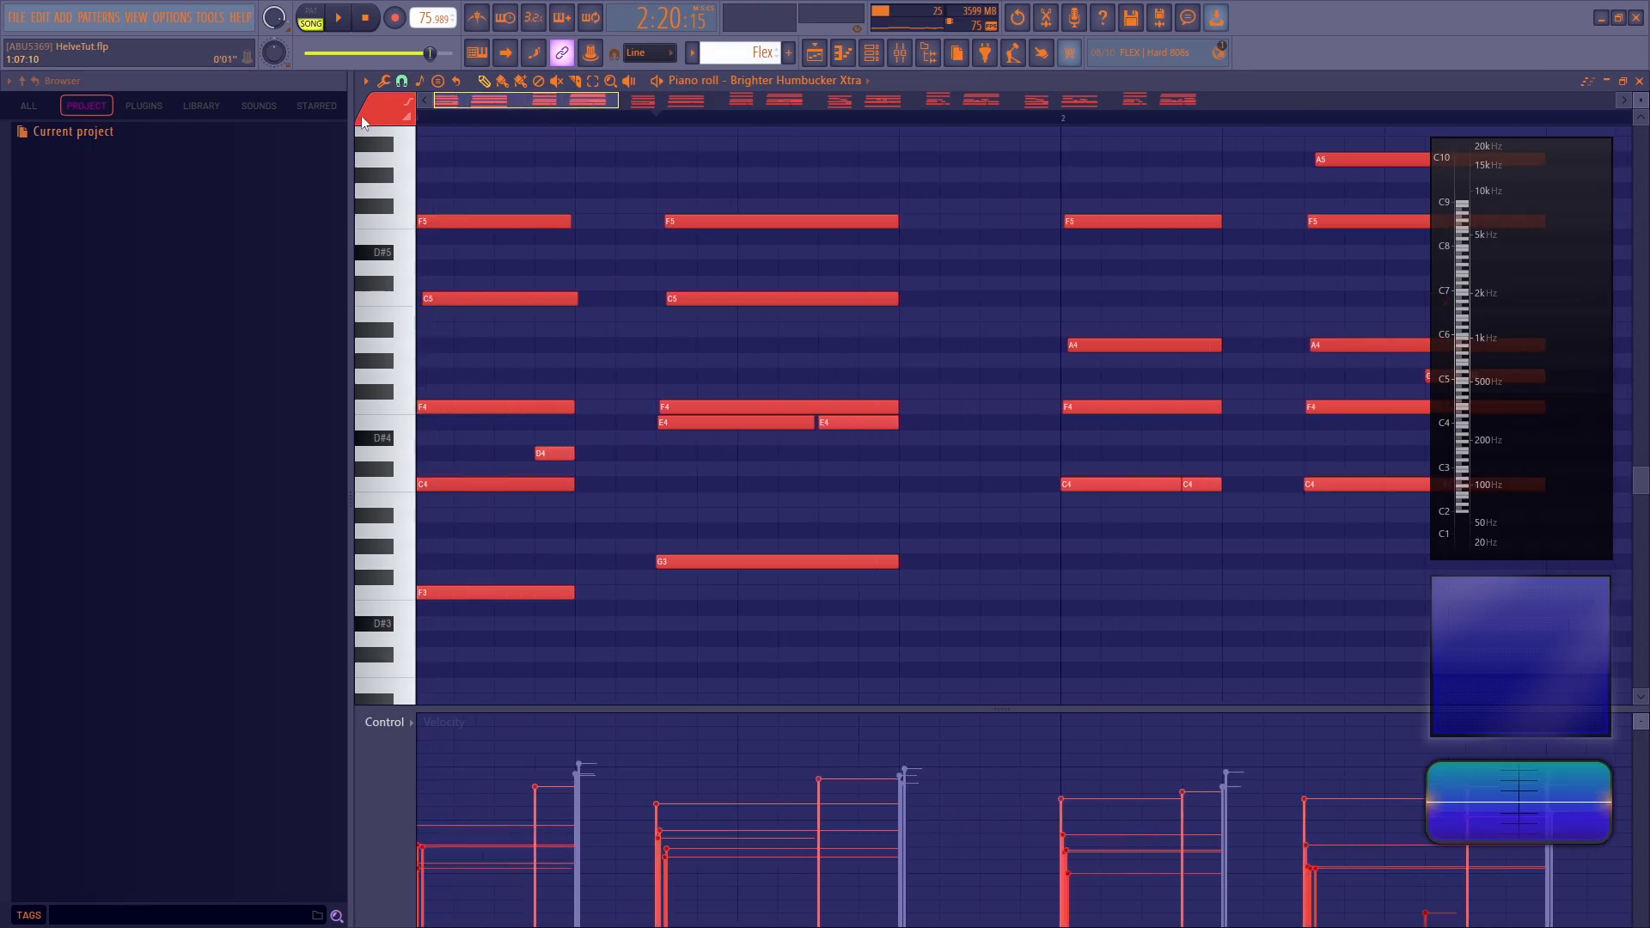
pyautogui.moveTo(581, 192); pyautogui.dragTo(500, 675)
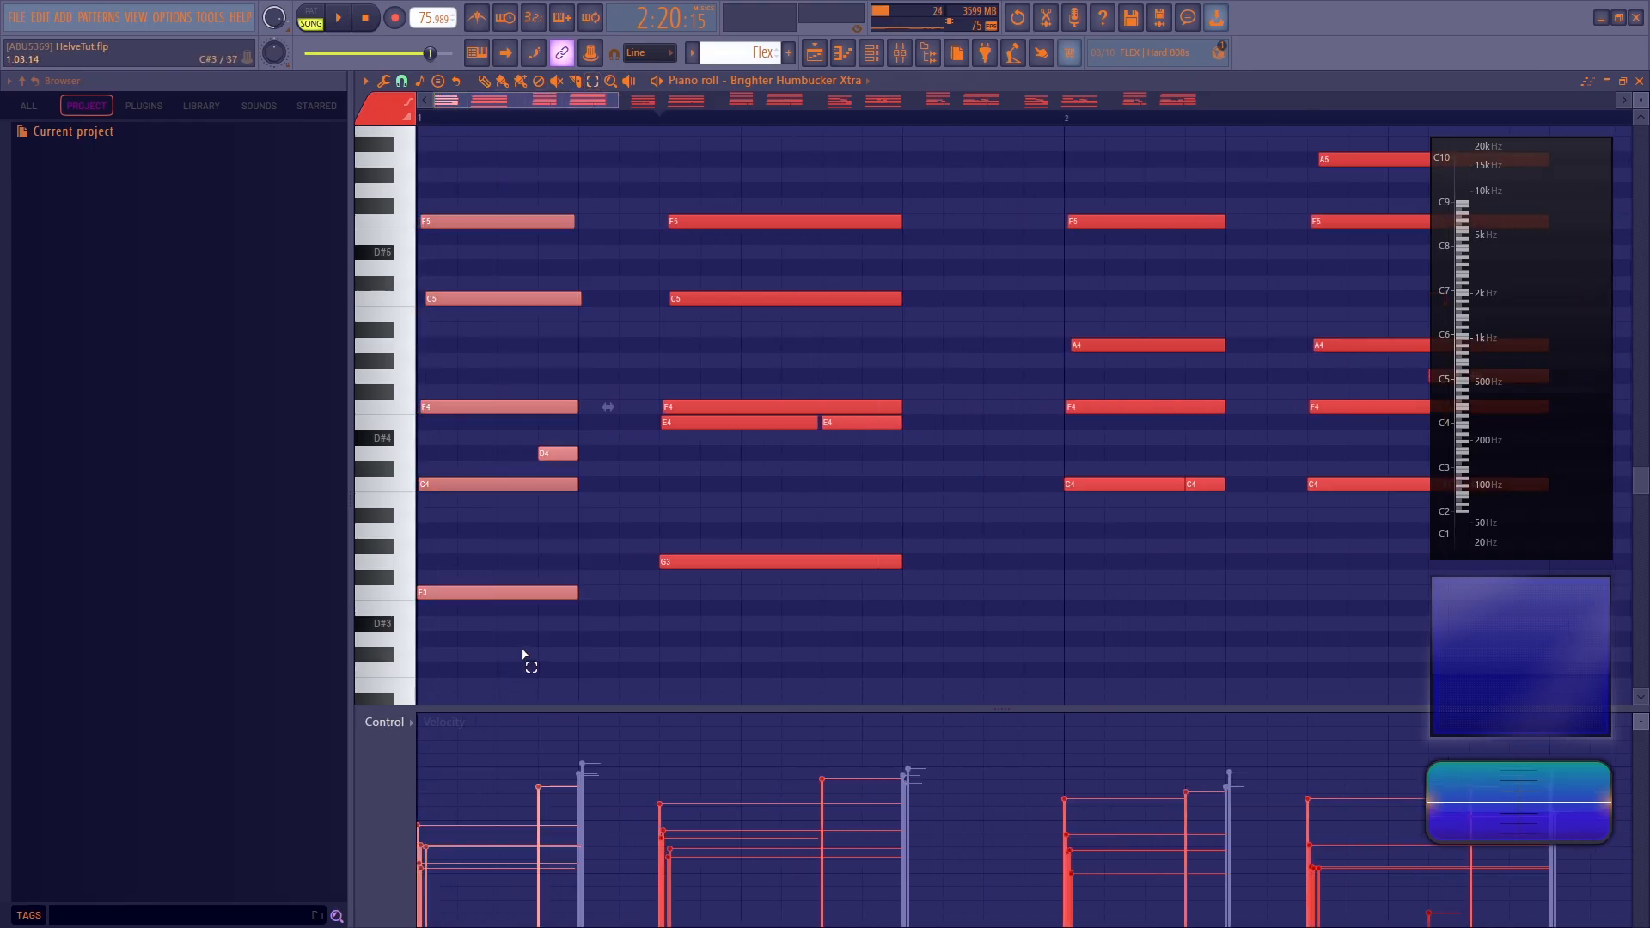
pyautogui.hotkey('alt', 'r')
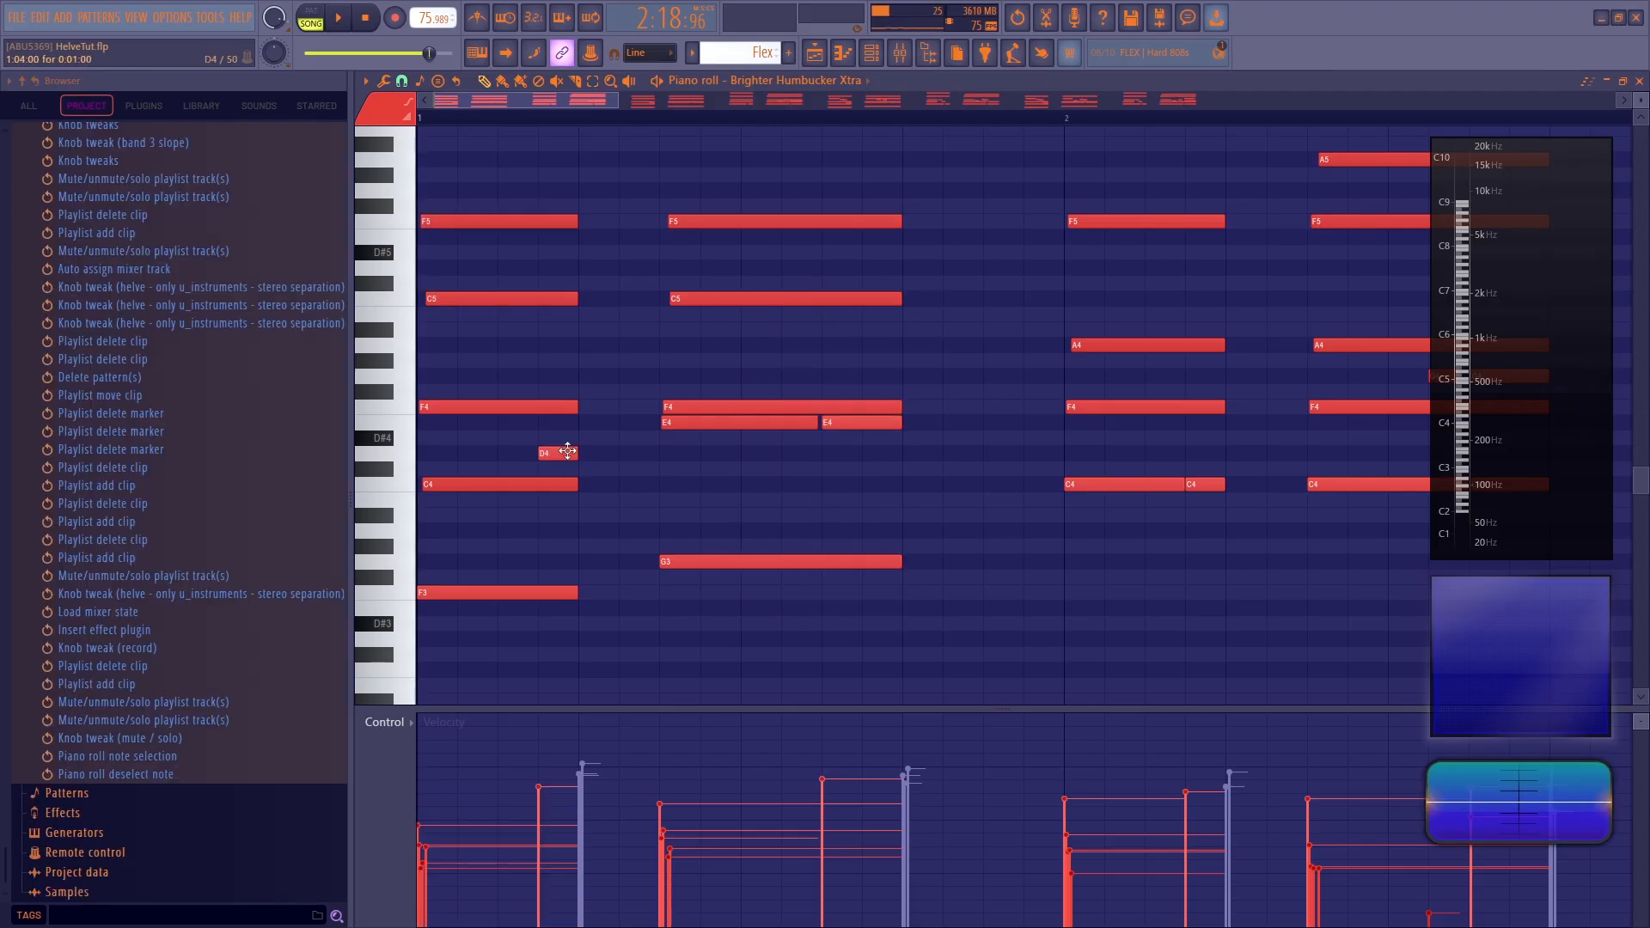
# Delete the short D4, E4, G4 and C4 passing notes that end the chords in the first two bars
pyautogui.rightClick(544, 460)
pyautogui.rightClick(871, 427)
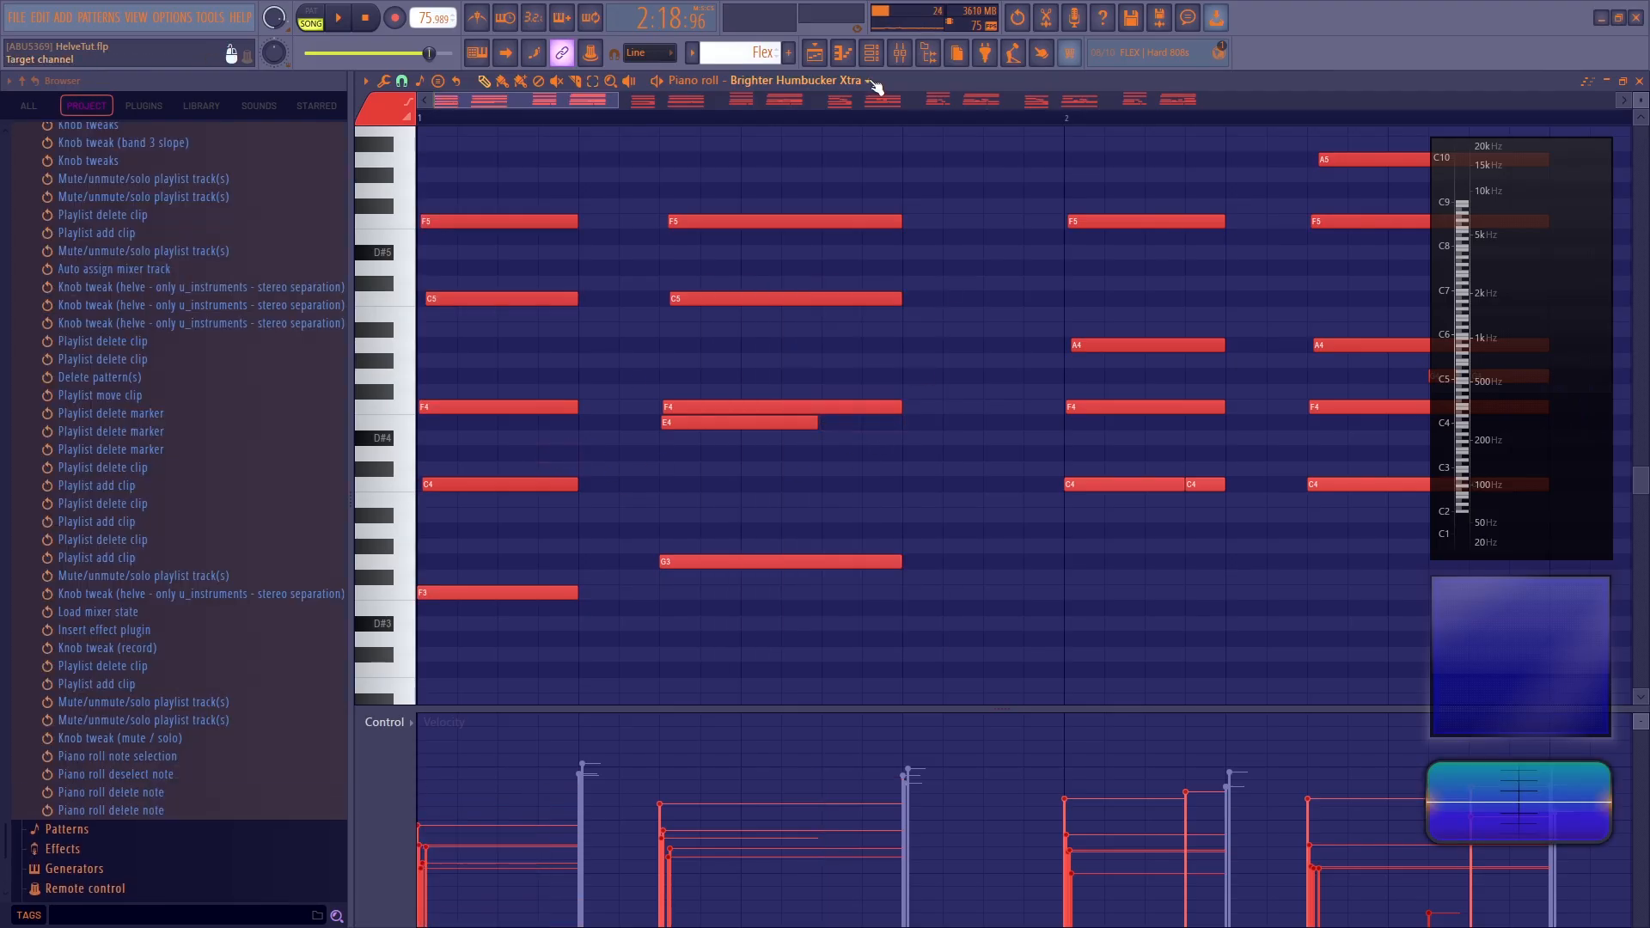
pyautogui.scroll(-4, 883, 116)
pyautogui.rightClick(799, 484)
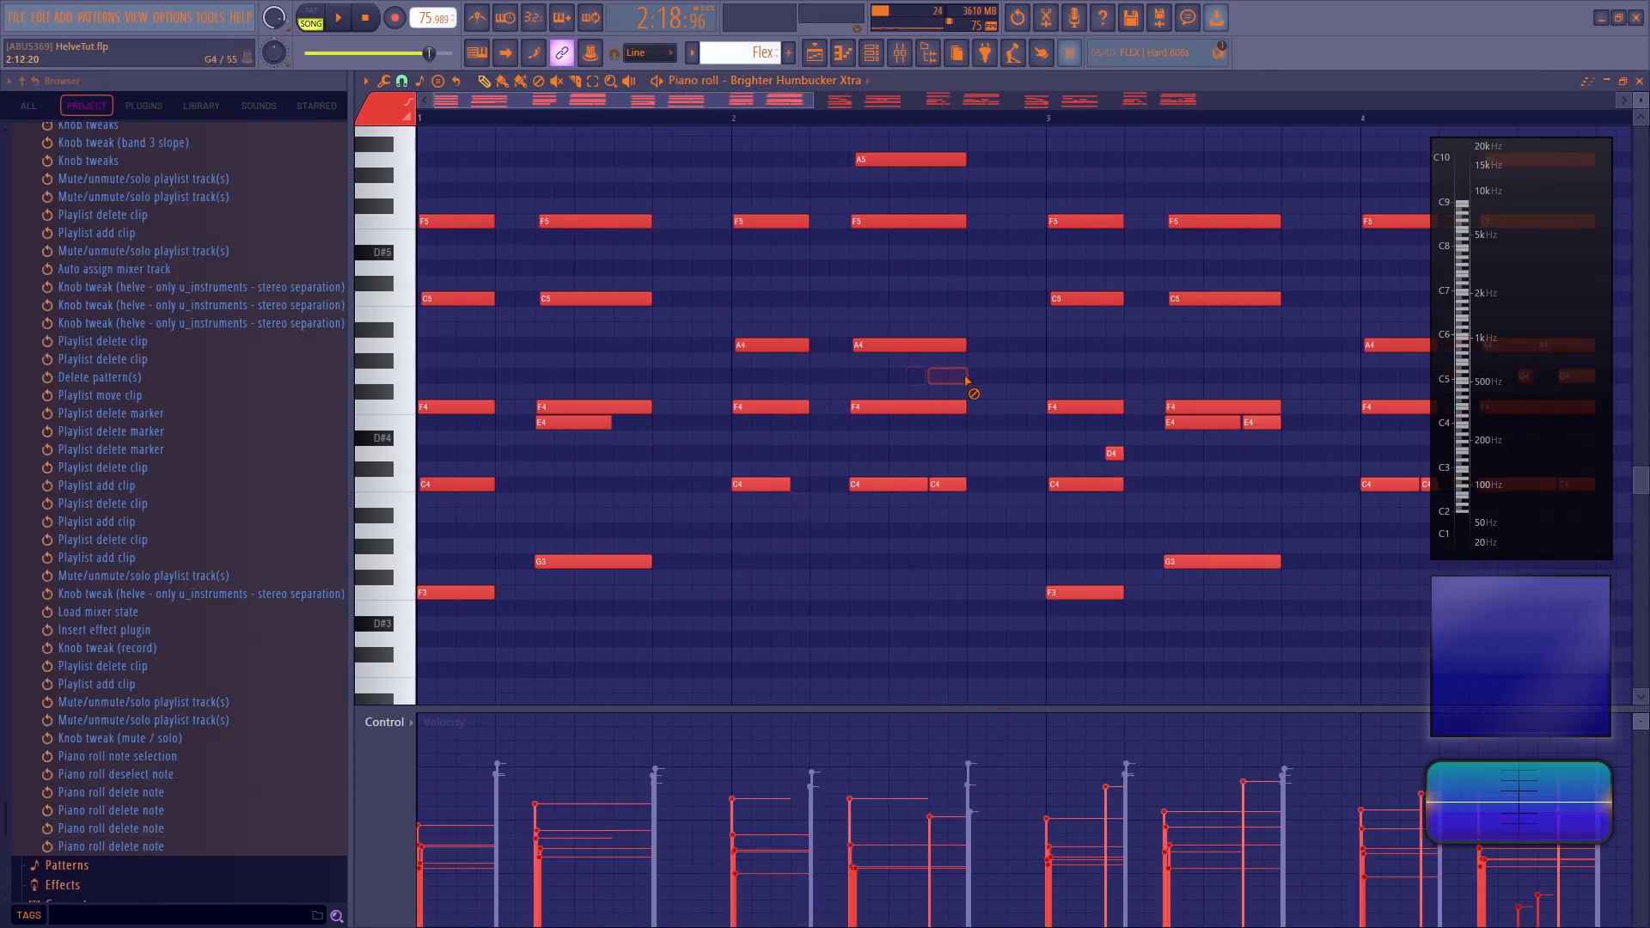
pyautogui.rightClick(950, 485)
# Play the thinned-out chords, then mute the vocals track in the playlist and return to the piano roll
pyautogui.press('space')
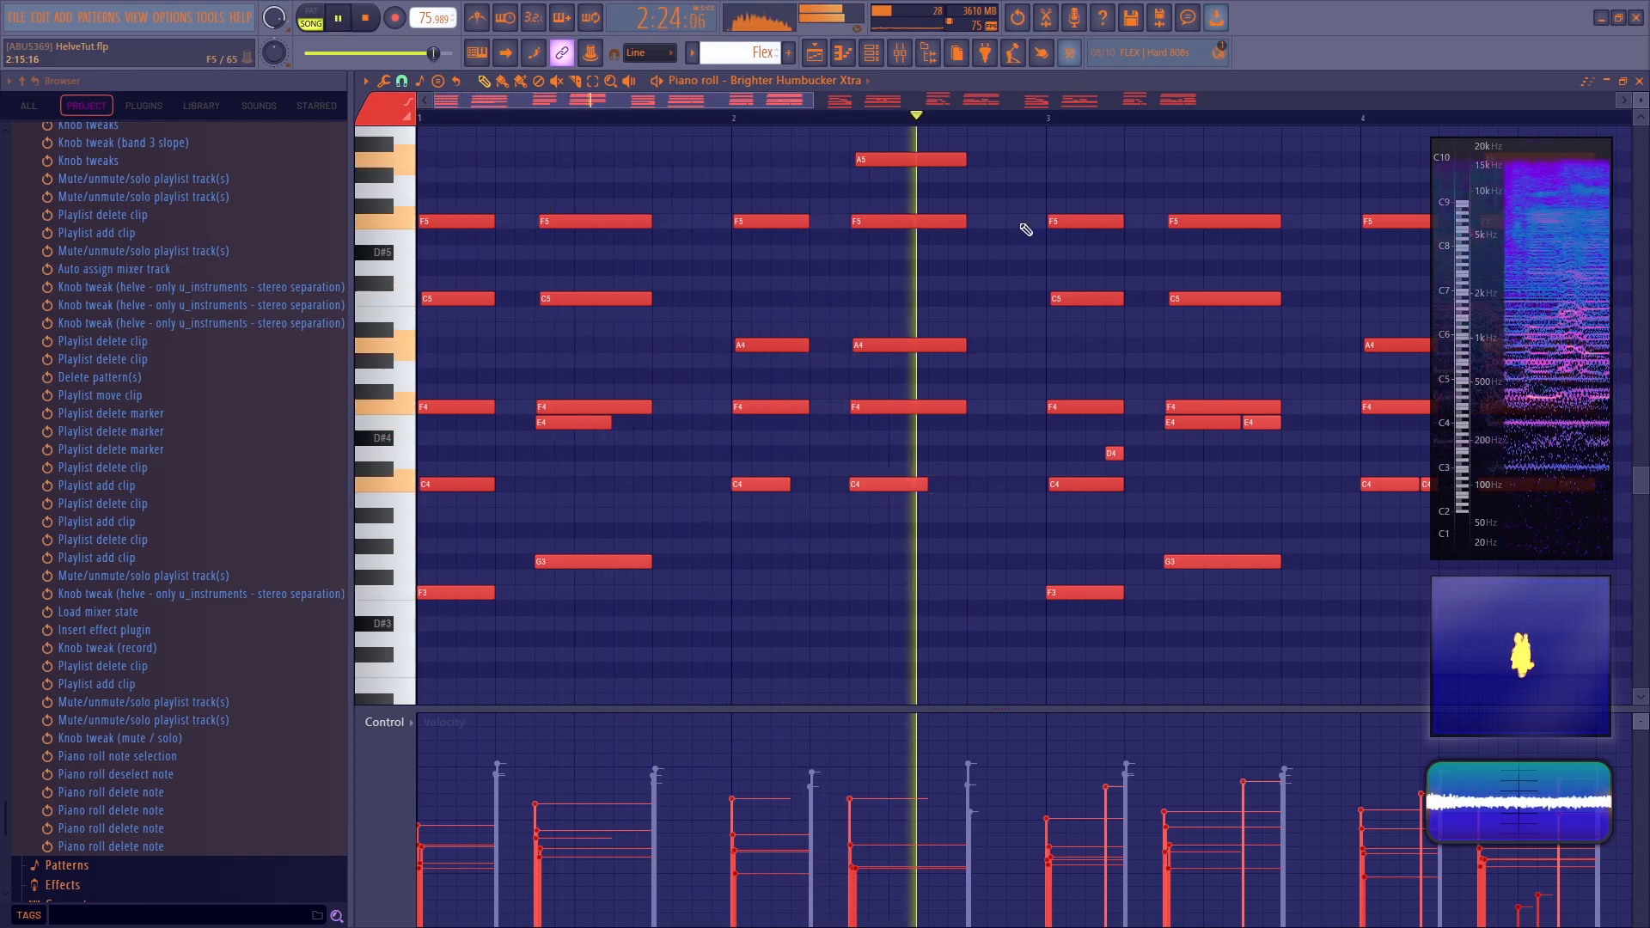
pyautogui.press('space')
pyautogui.press('F5')
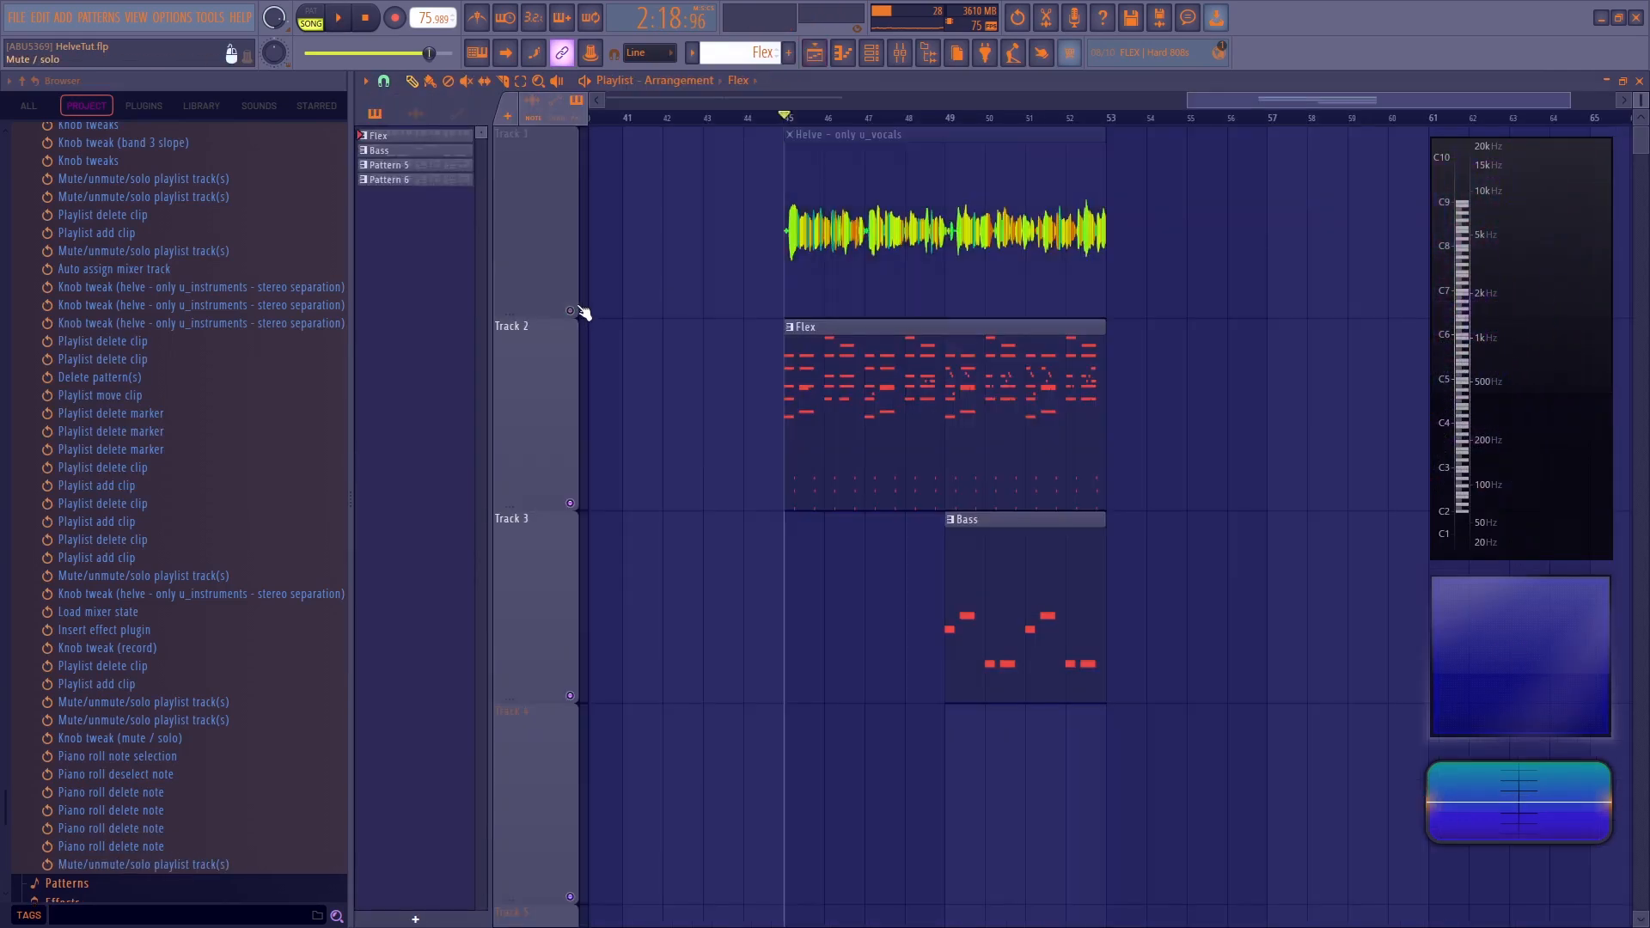
pyautogui.click(849, 59)
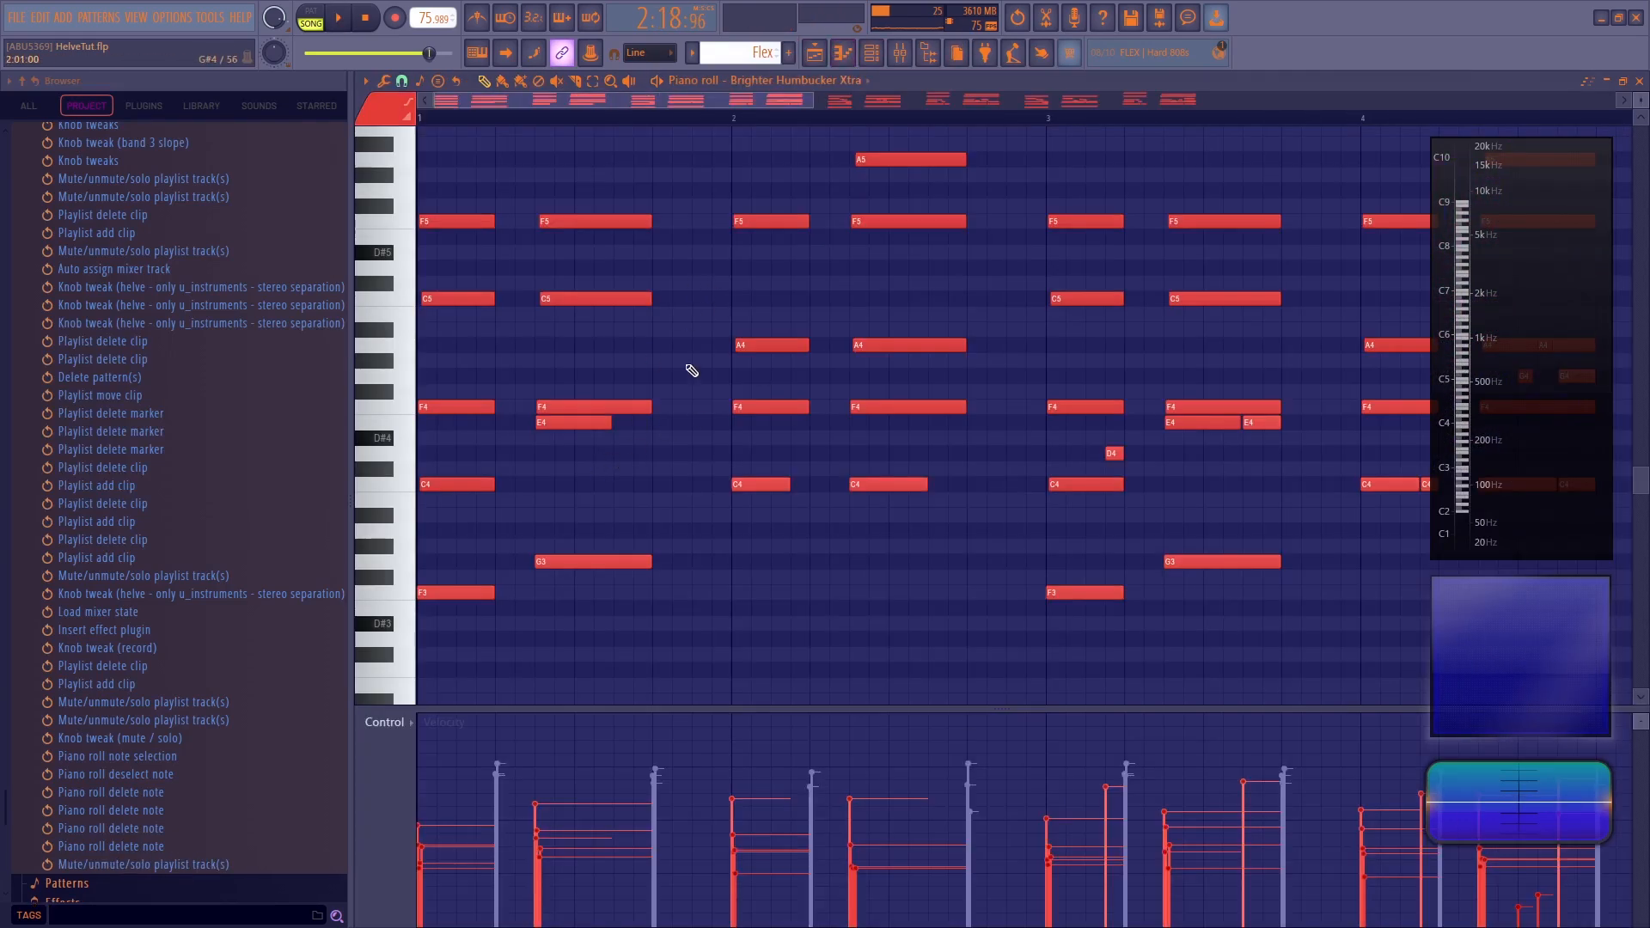
# Restore the deleted passing notes from the project history and play the first two bars again
pyautogui.click(170, 774)
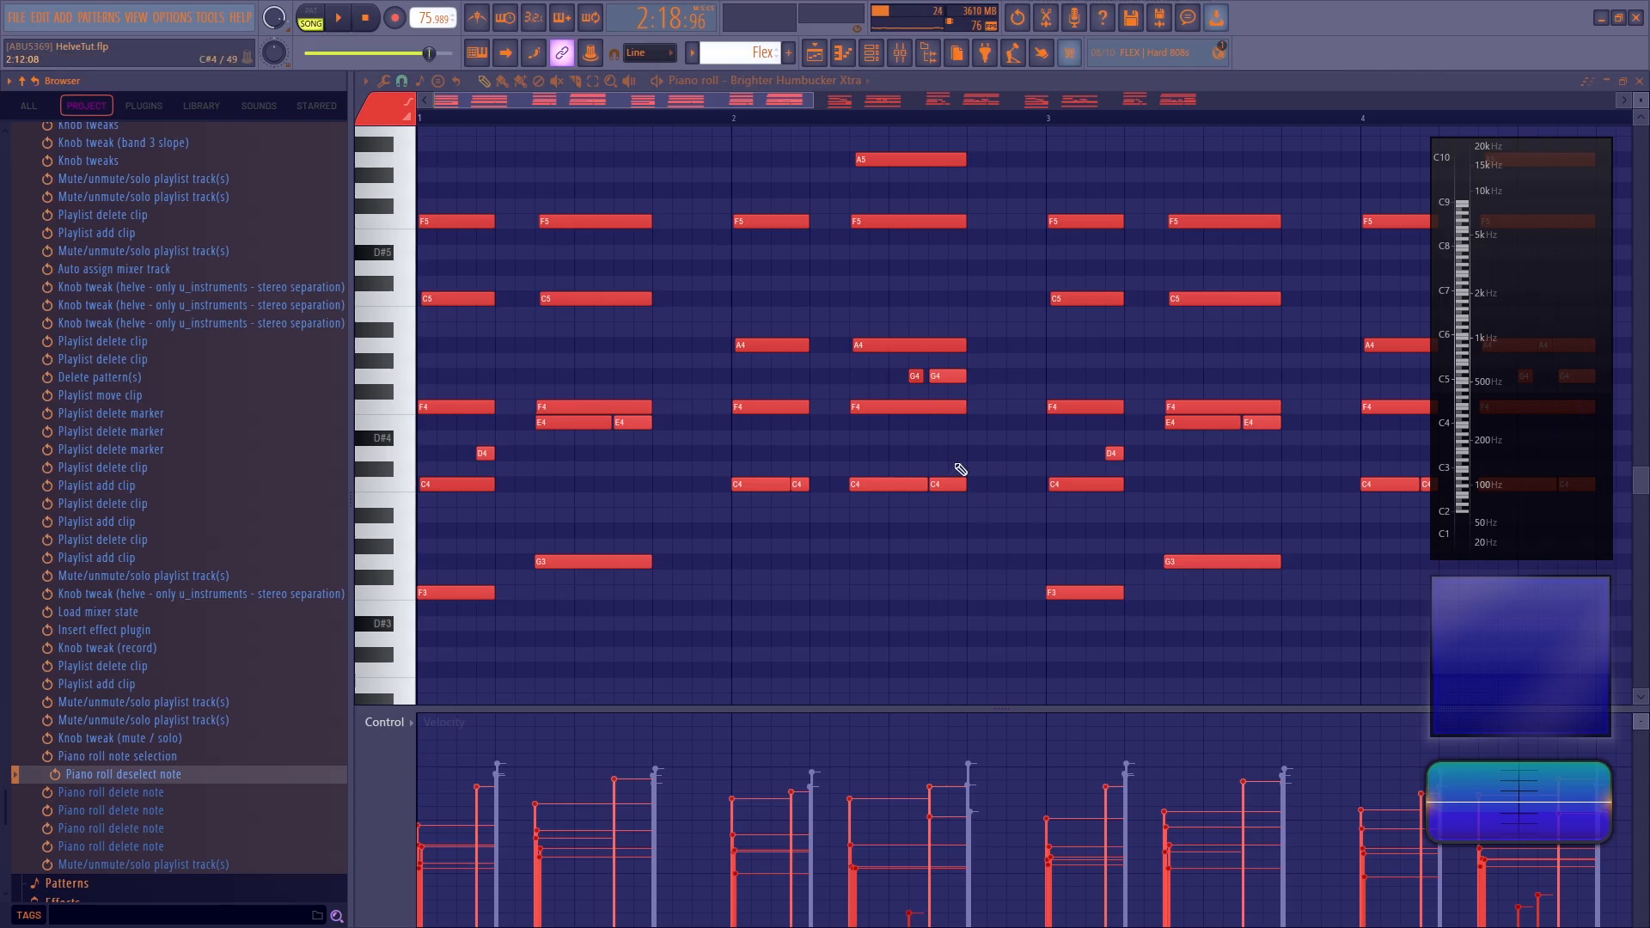
pyautogui.press('space')
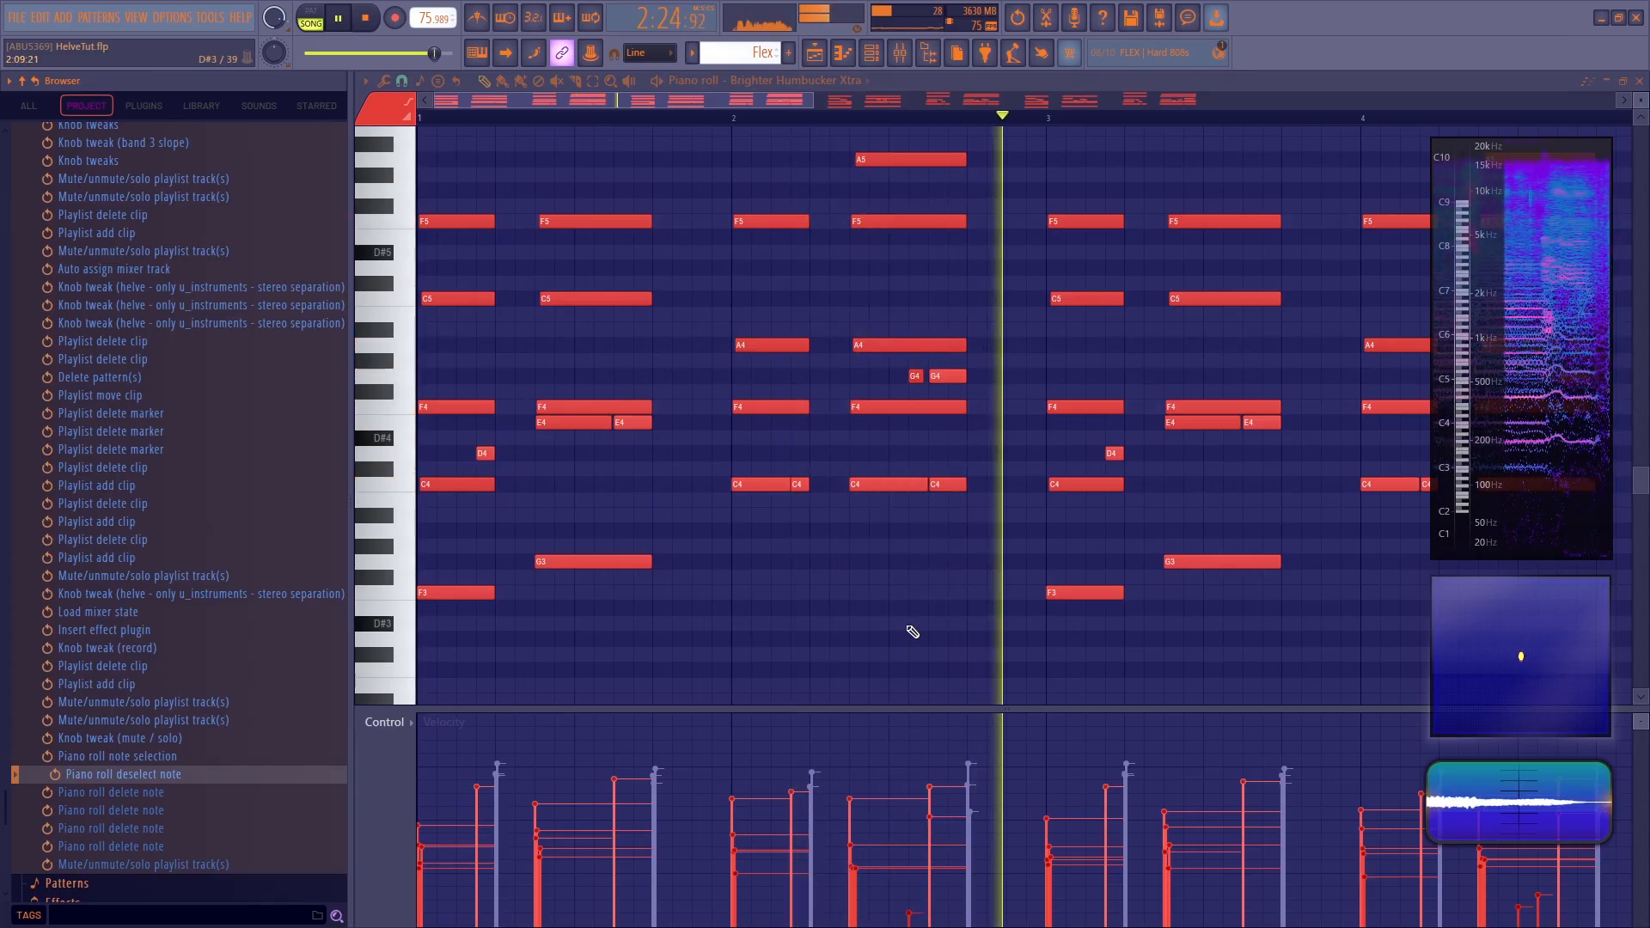
pyautogui.press('space')
# Open the second Nylon Shimmer FLEX channel and audition its Nylon Shimmer and Ace Nylon Lite presets
pyautogui.scroll(-10, 914, 607)
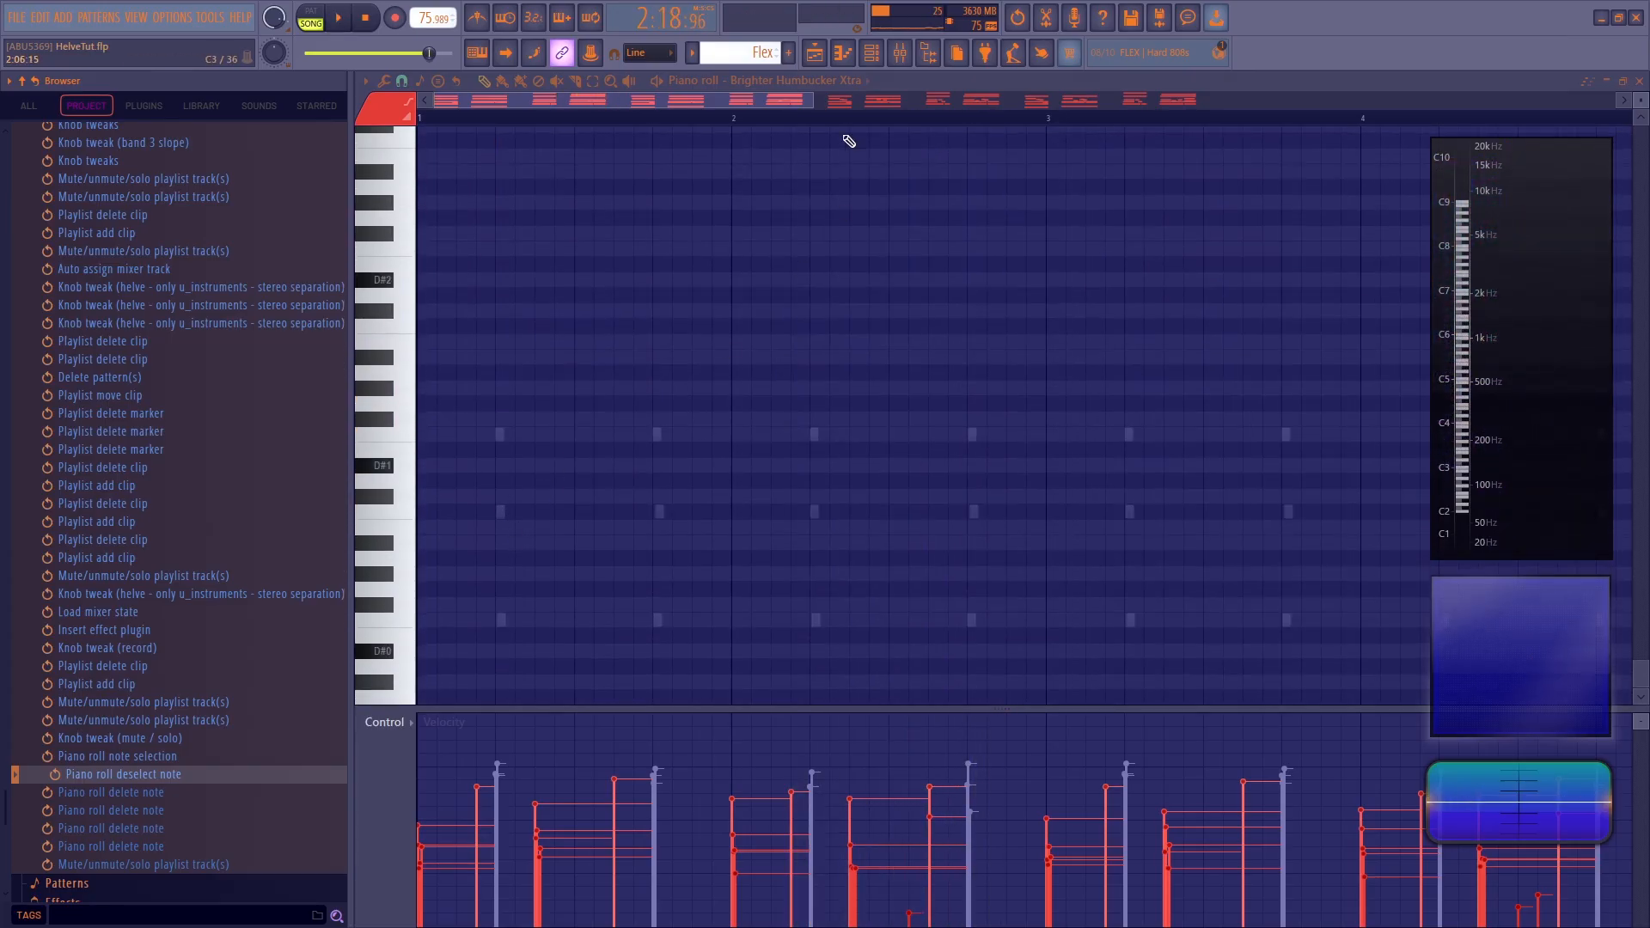
pyautogui.click(815, 55)
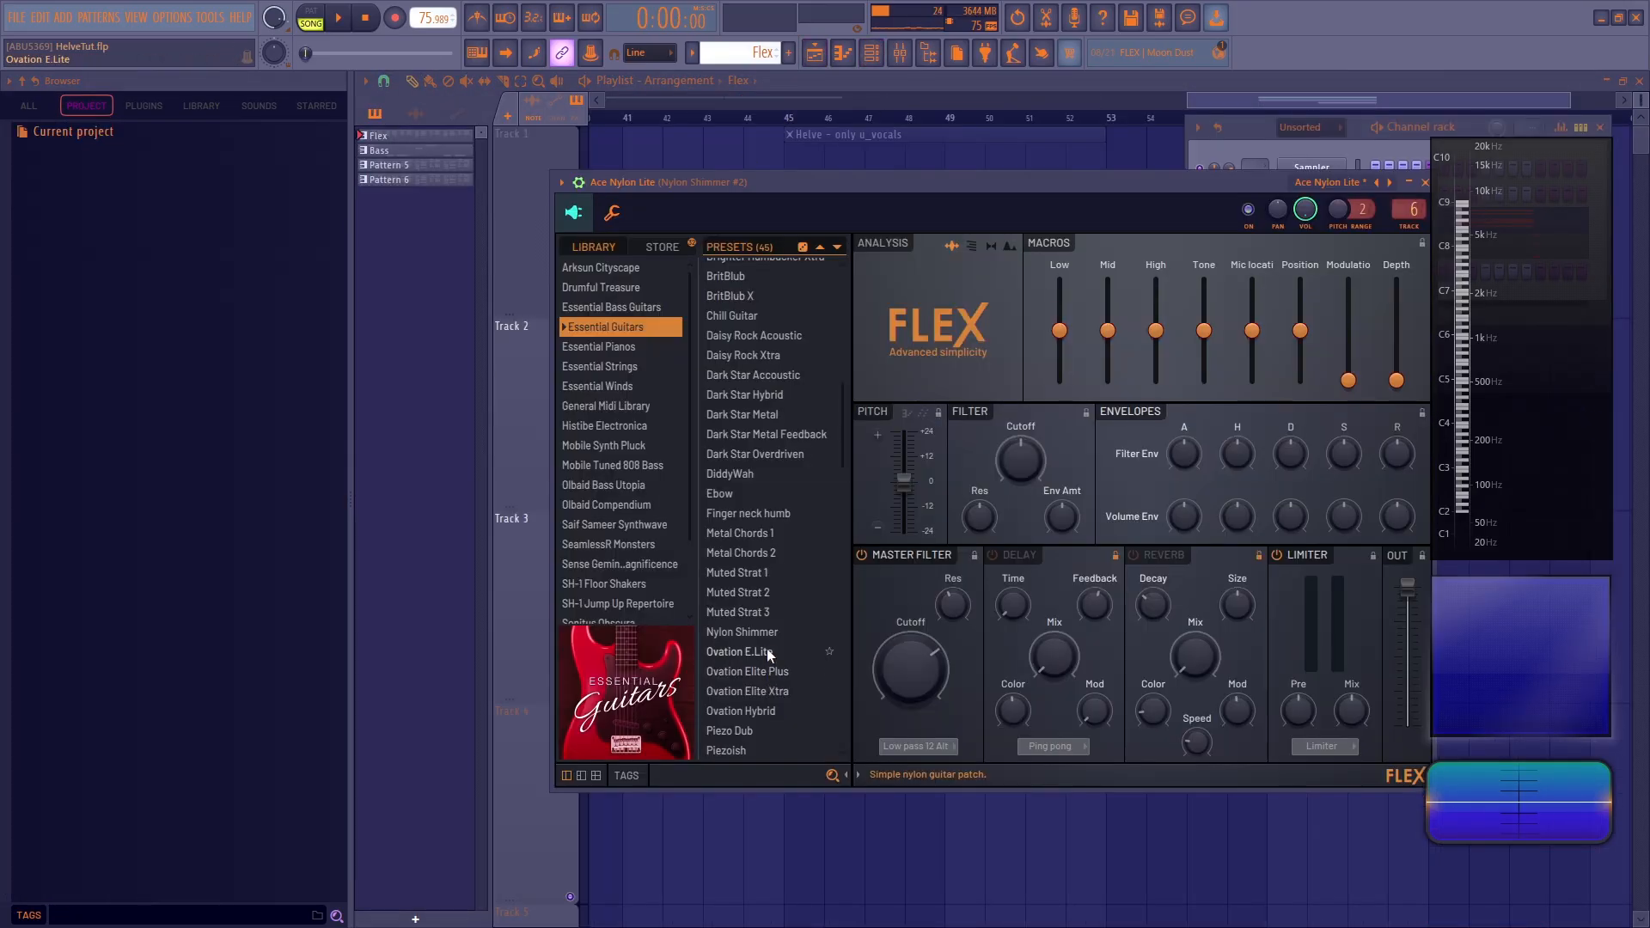
pyautogui.click(766, 636)
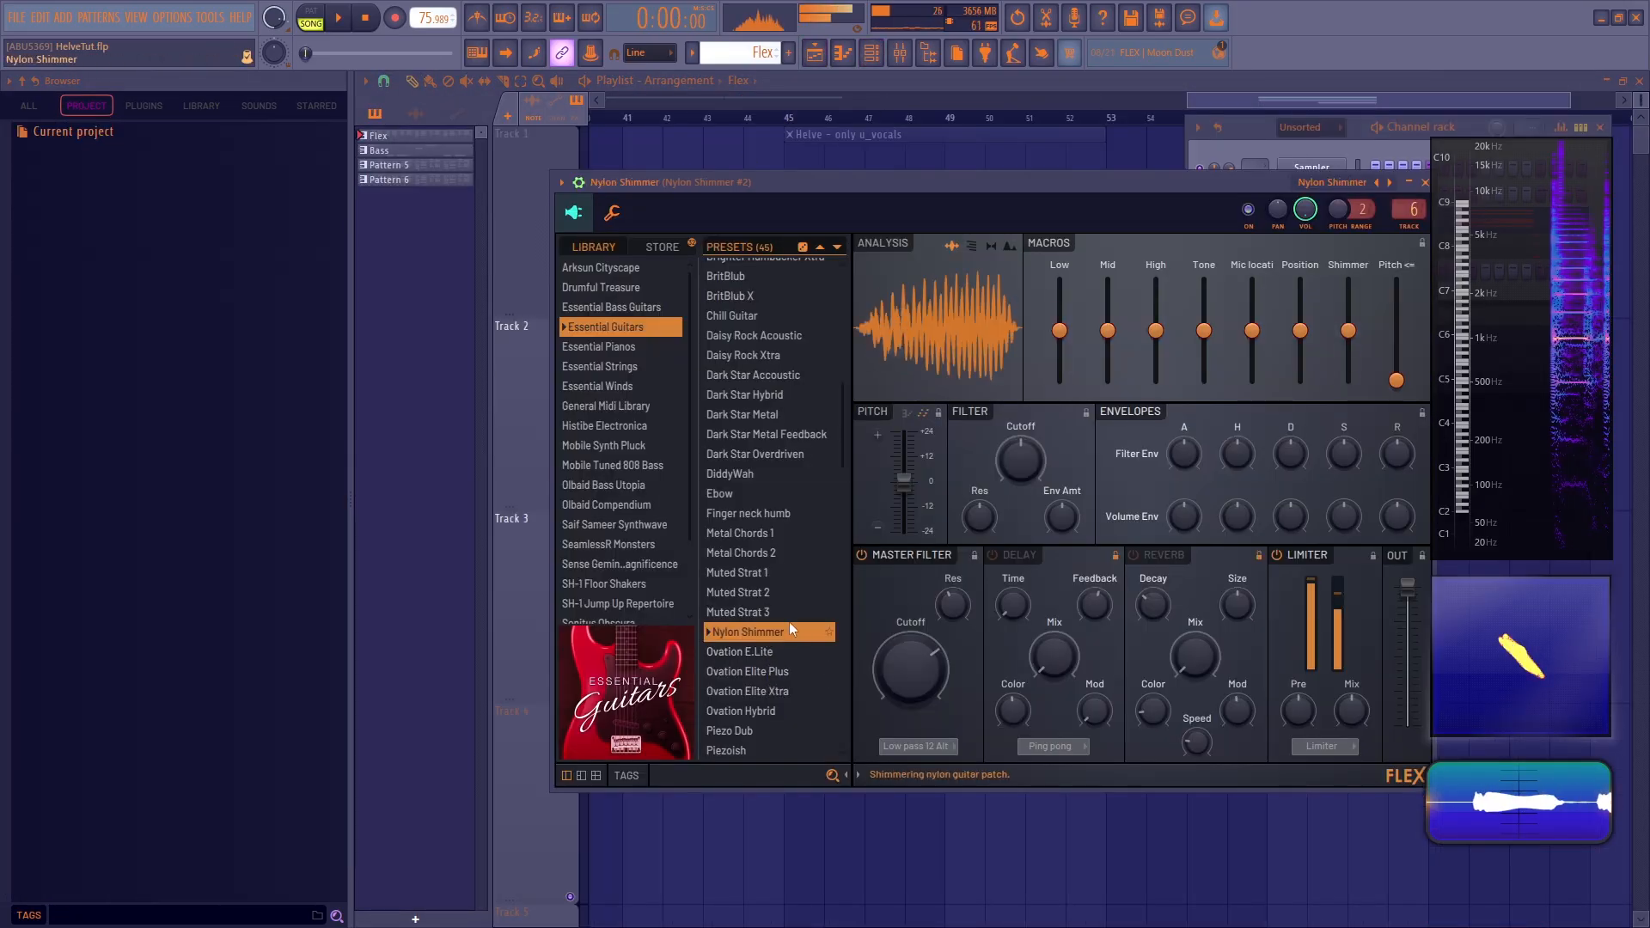
pyautogui.scroll(3, 776, 569)
pyautogui.click(744, 269)
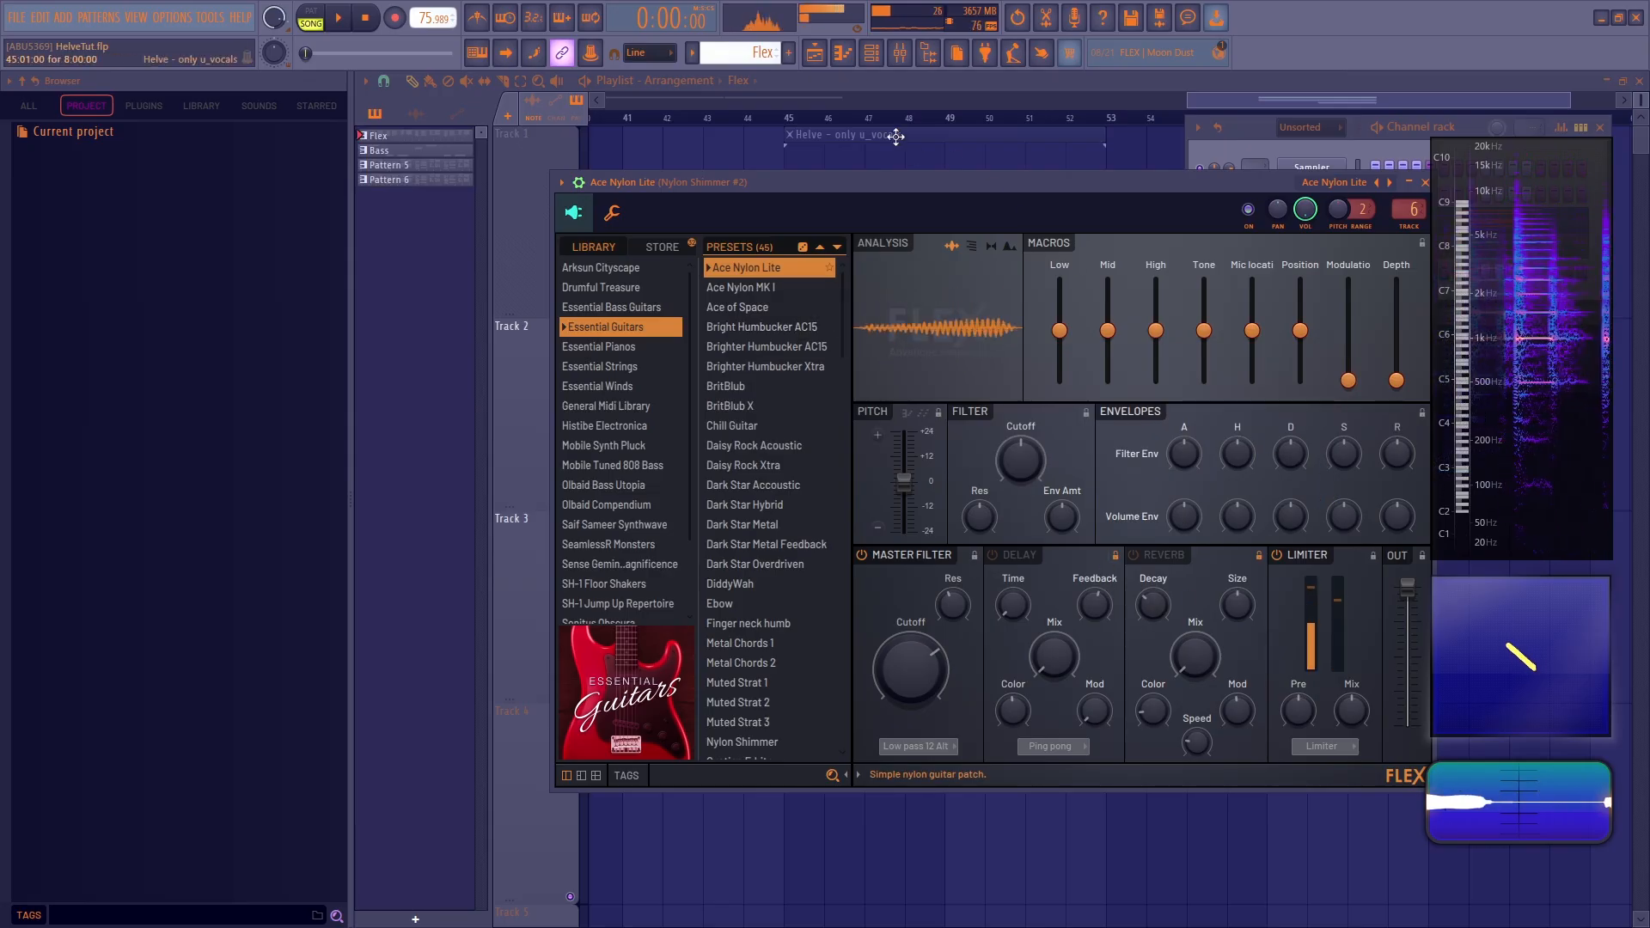
pyautogui.click(360, 25)
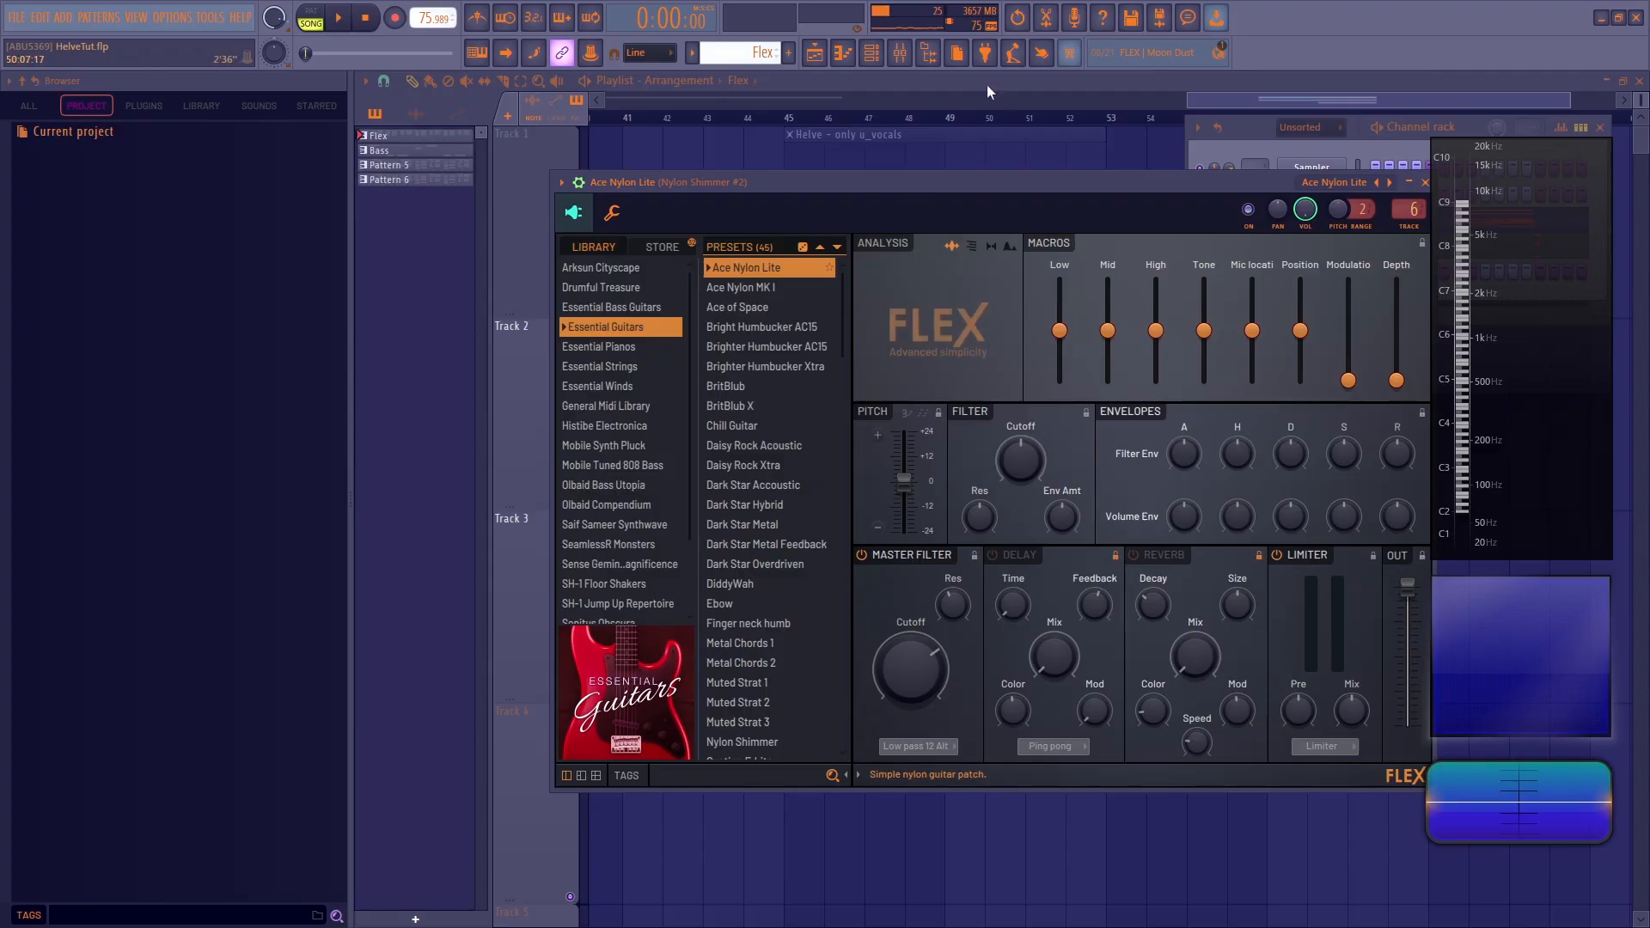
# Audition the low pitches of Ace Nylon Lite with a test note in its piano roll, ending on D1
pyautogui.click(878, 55)
pyautogui.moveTo(526, 228); pyautogui.dragTo(534, 496)
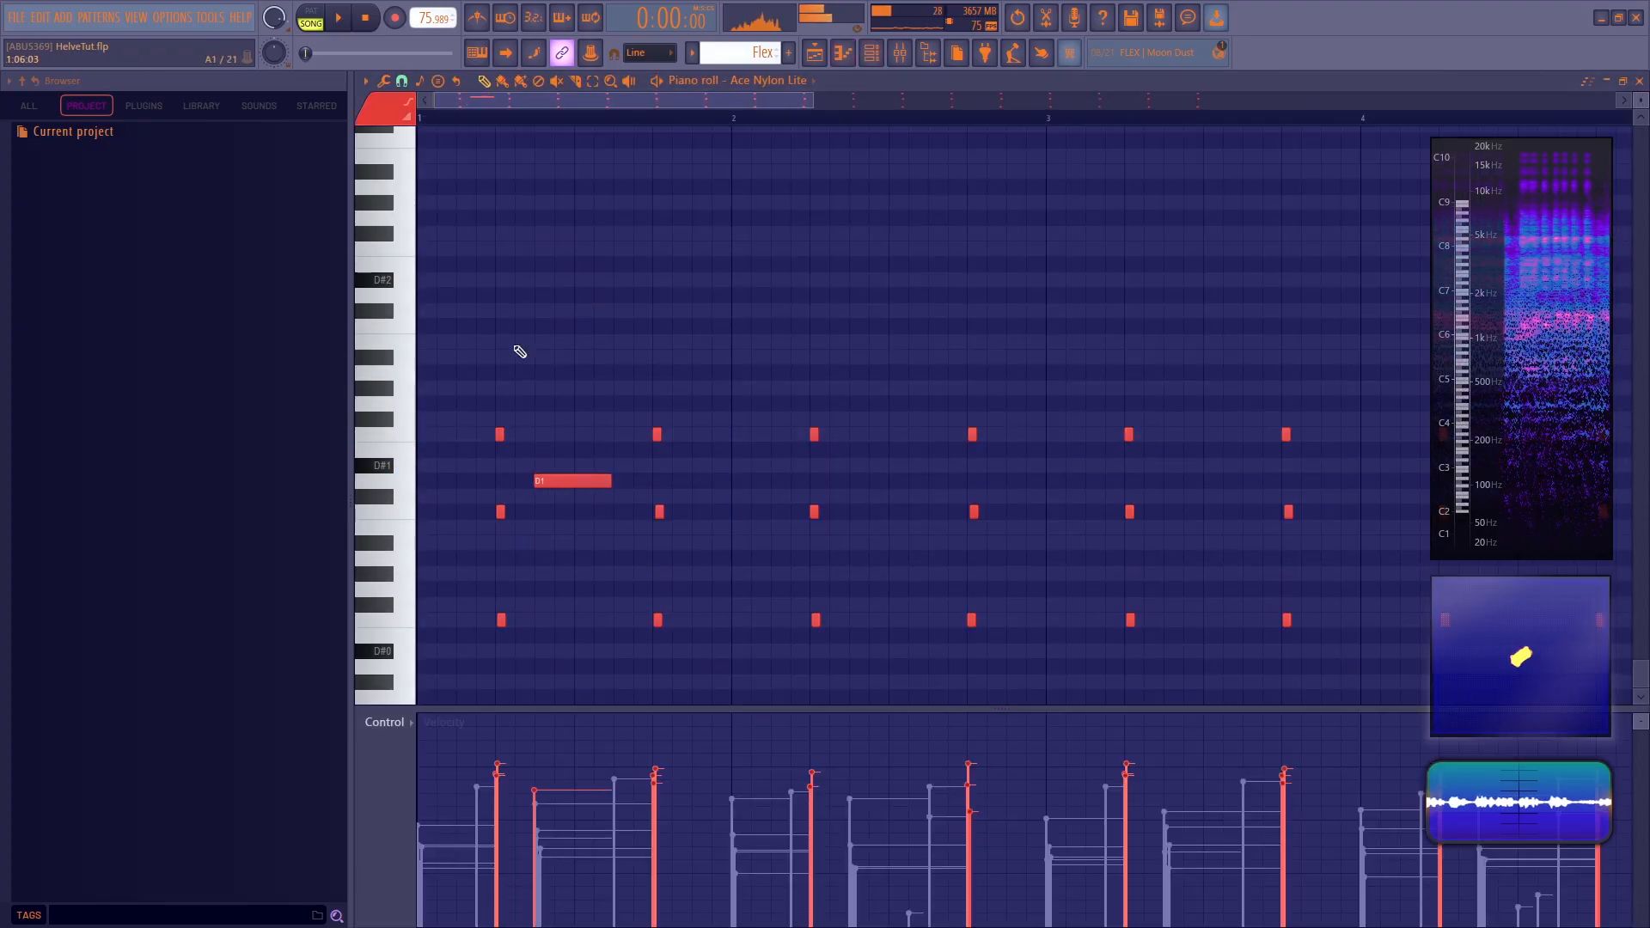
# Load the Nylon Shimmer preset in the FLEX channel and turn its Shimmer macro fully down
pyautogui.click(871, 52)
pyautogui.click(1312, 247)
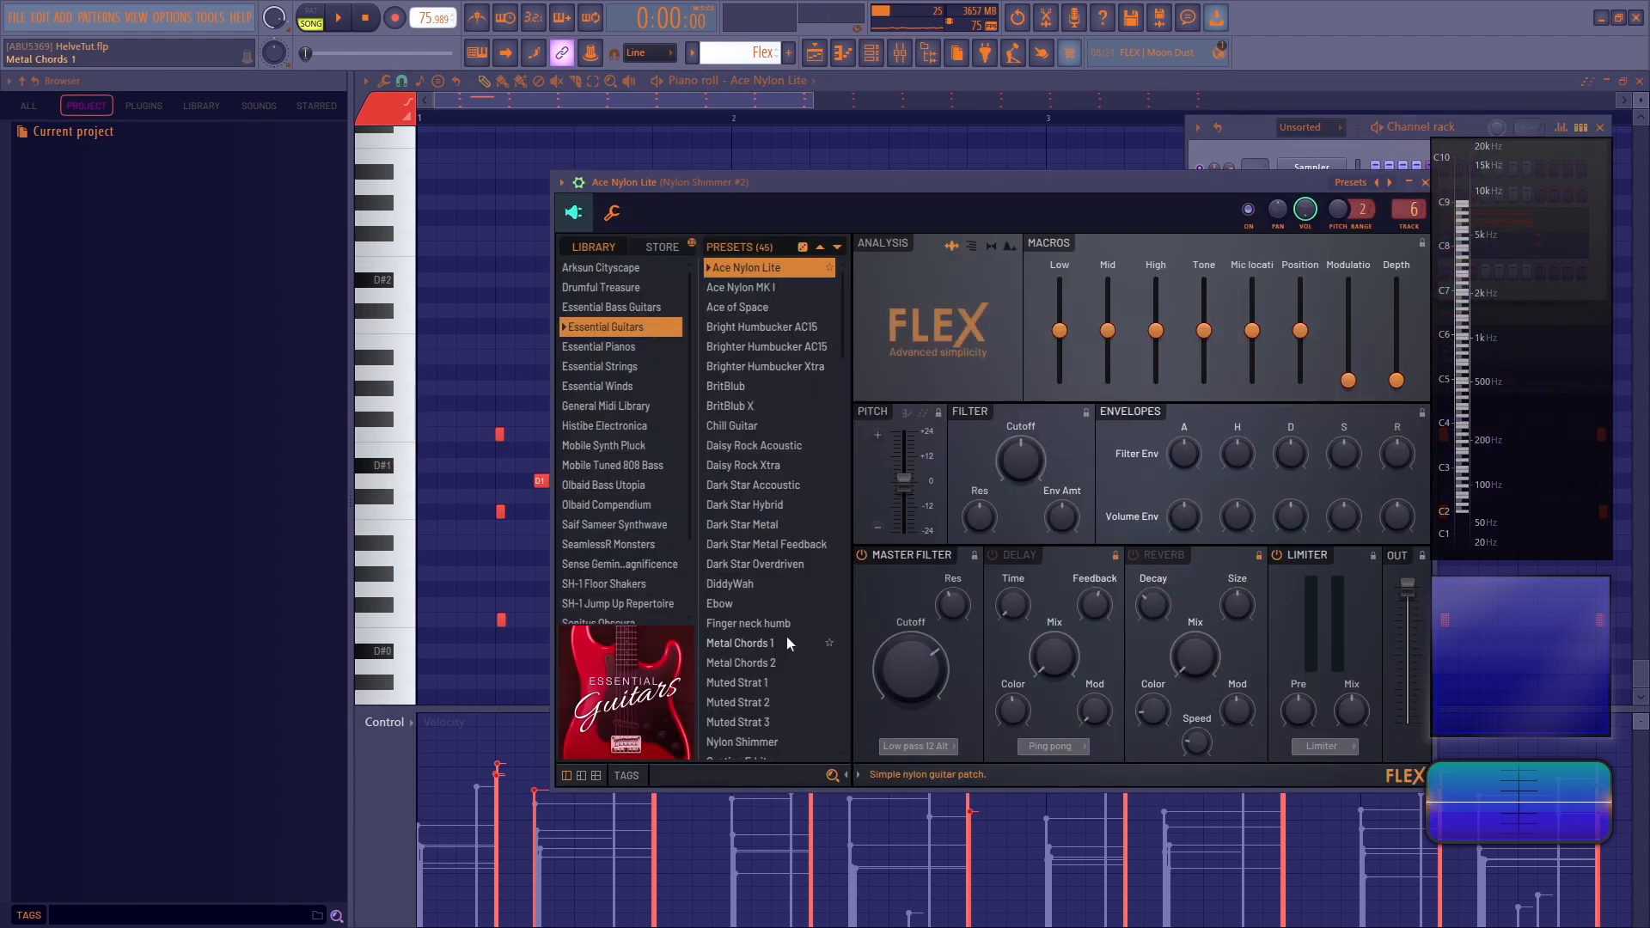
pyautogui.scroll(-1, 761, 672)
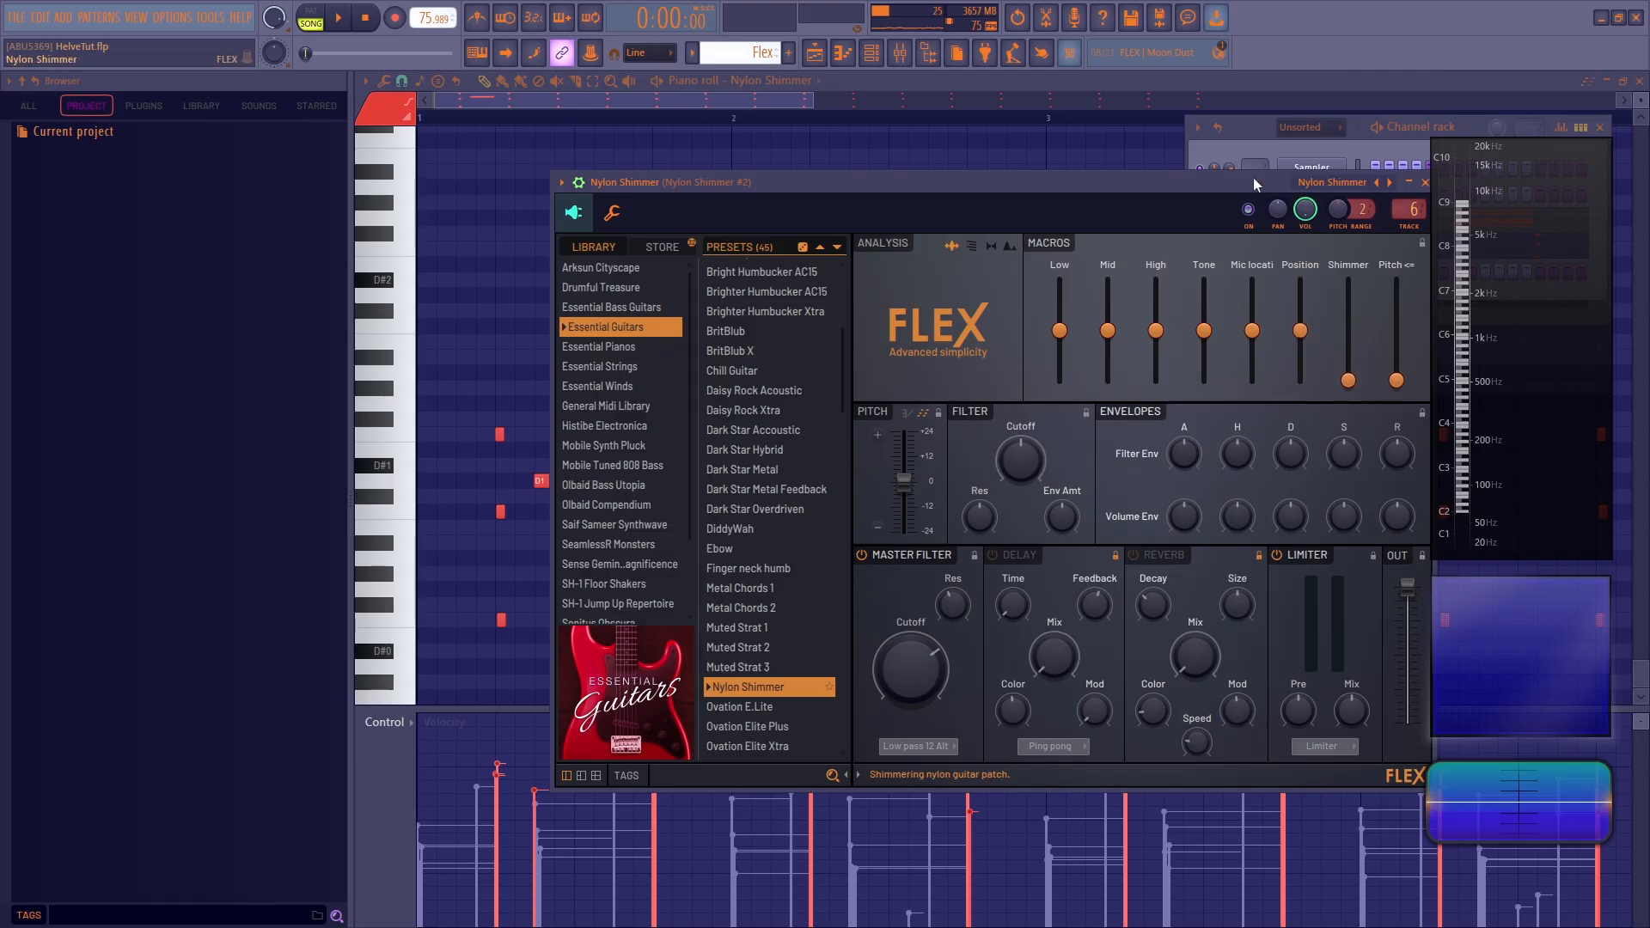
pyautogui.moveTo(1254, 185); pyautogui.dragTo(1067, 224)
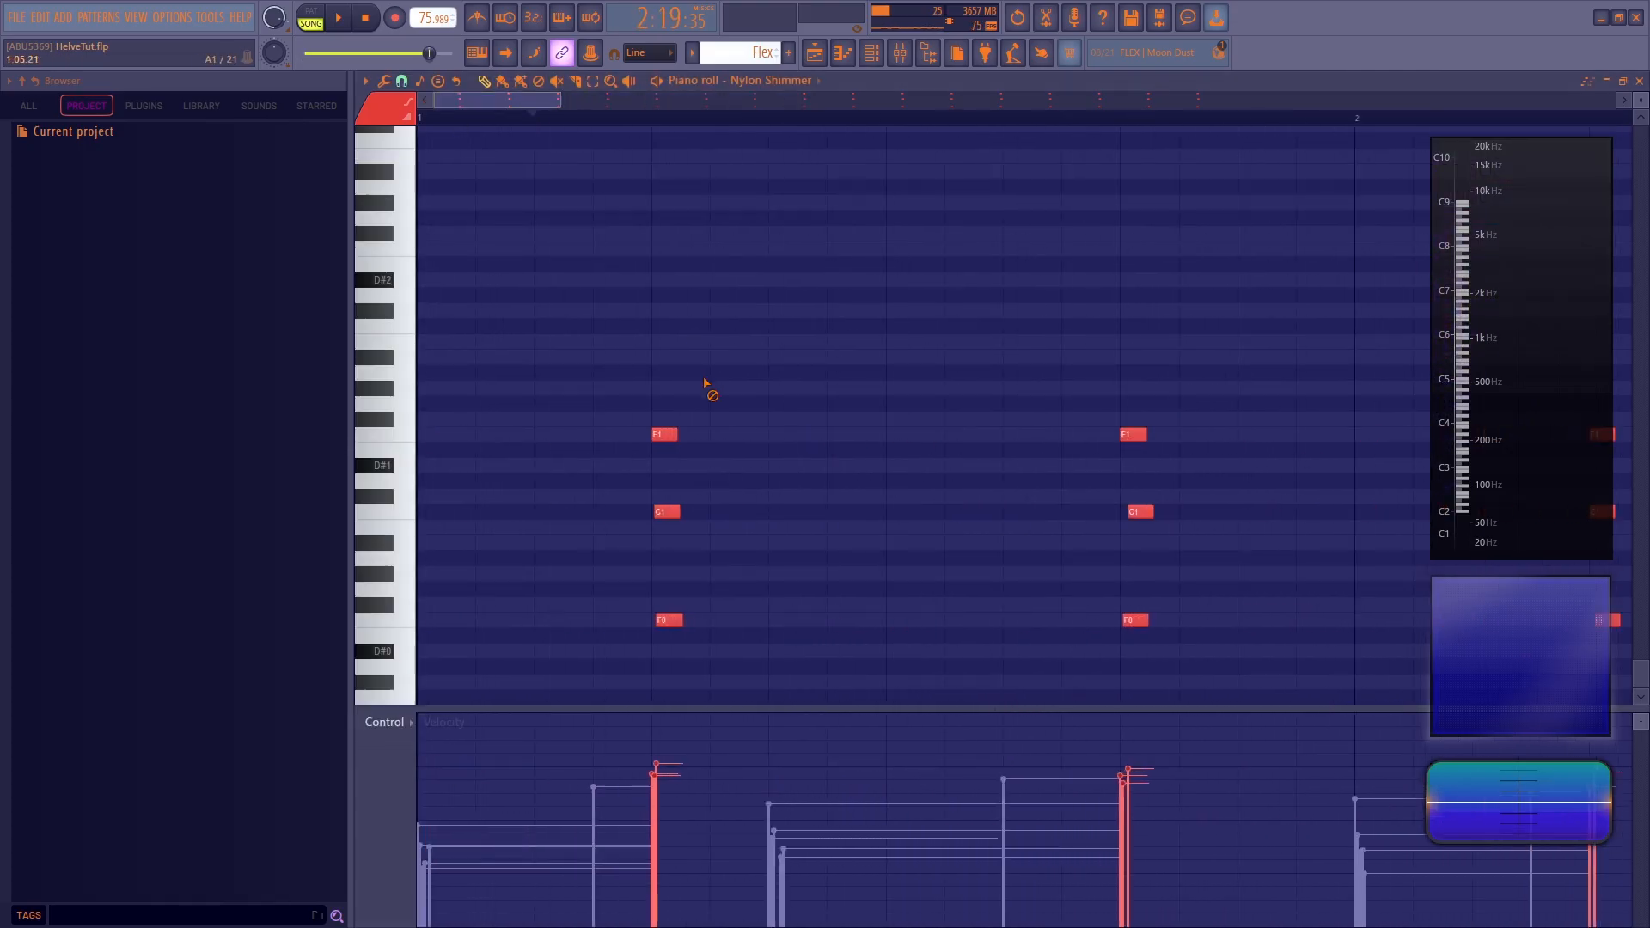
# Play the first chord and examine the timing of the low F1, C1 and F0 notes that follow it
pyautogui.scroll(3, 661, 137)
pyautogui.press('space')
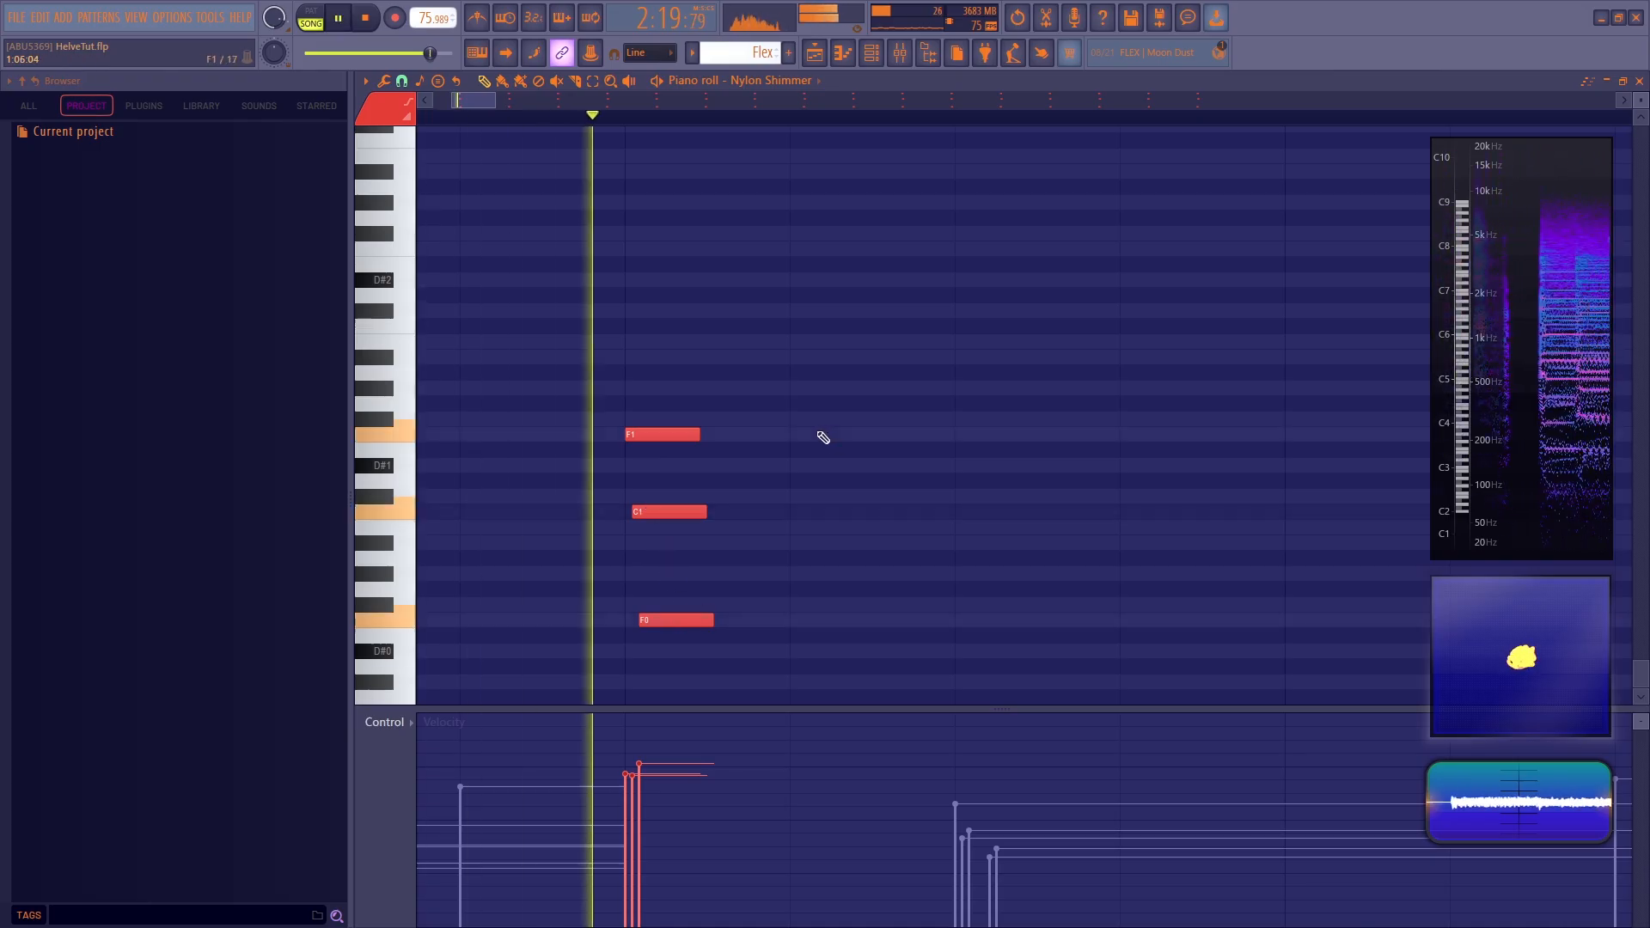
pyautogui.scroll(-4, 749, 129)
pyautogui.press('space')
pyautogui.scroll(3, 898, 131)
pyautogui.scroll(2, 898, 131)
pyautogui.scroll(-6, 808, 126)
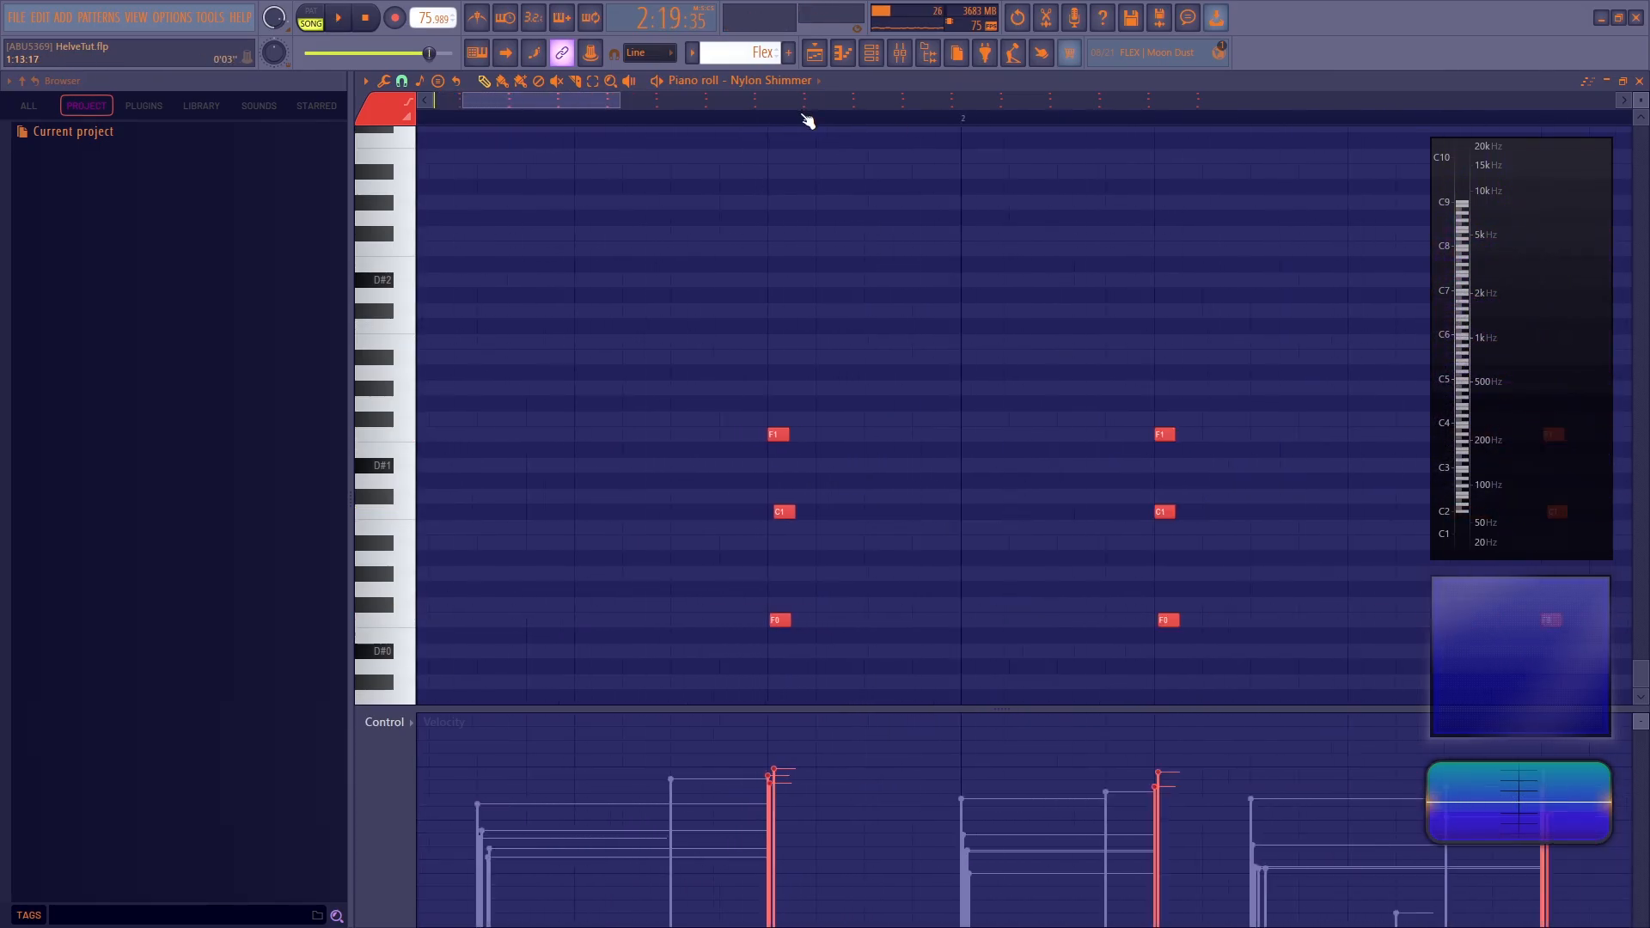
# Open the Pro-Q 3 and Fruity Limiter effects on the Nylon Shimmer #2 mixer track to examine their settings
pyautogui.scroll(-5, 914, 132)
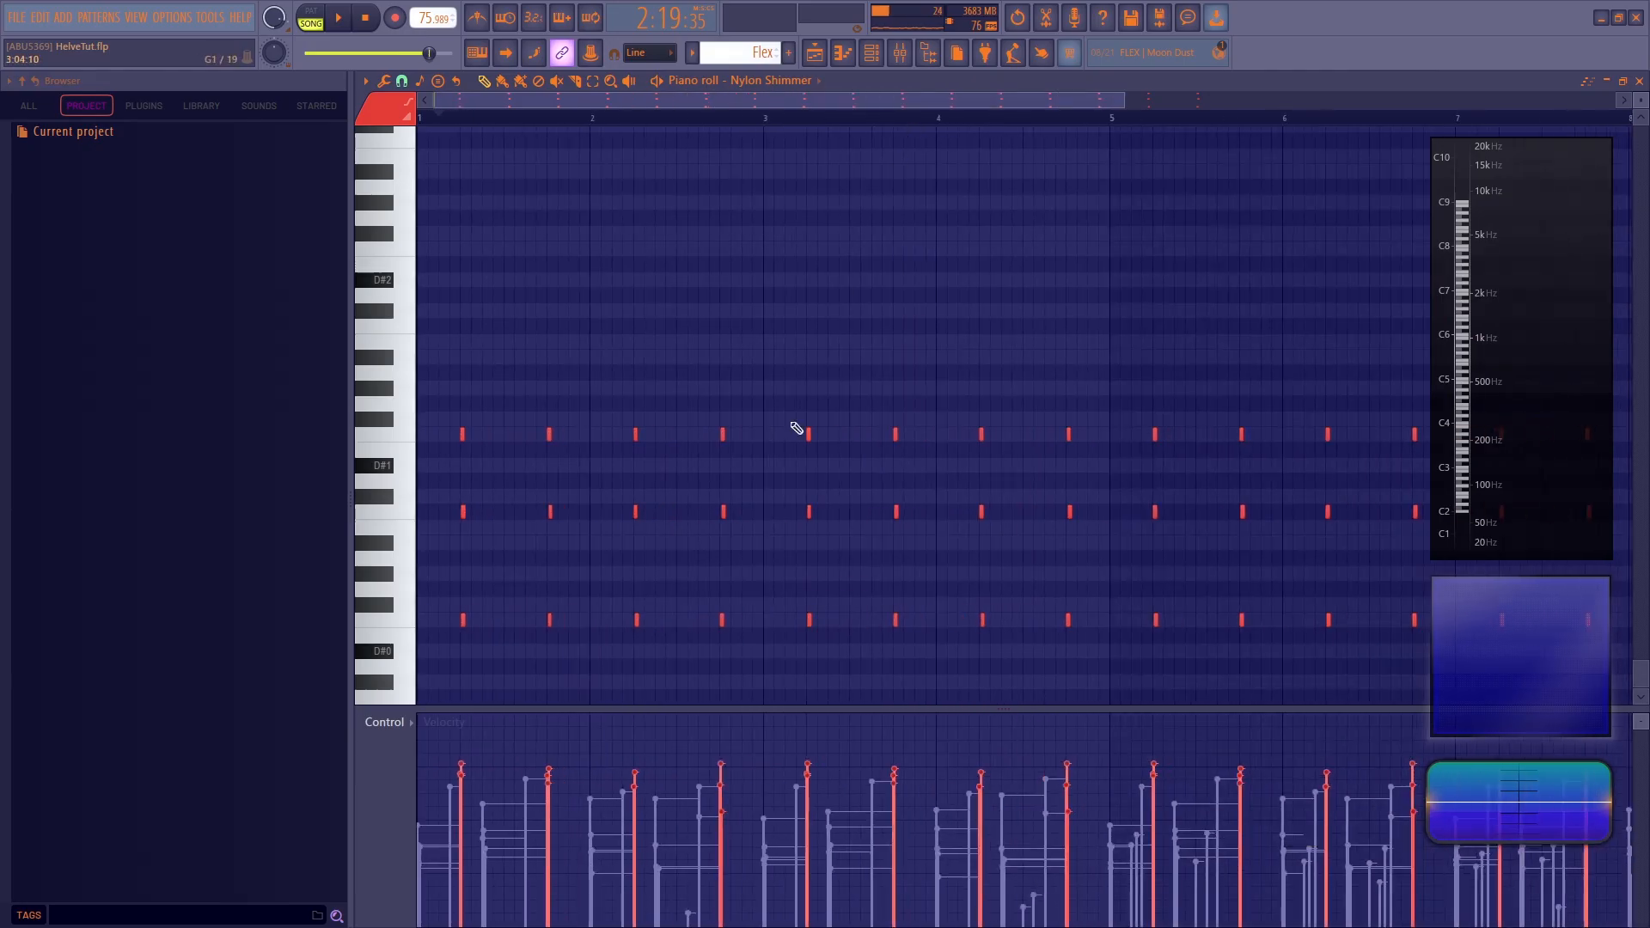
pyautogui.click(919, 55)
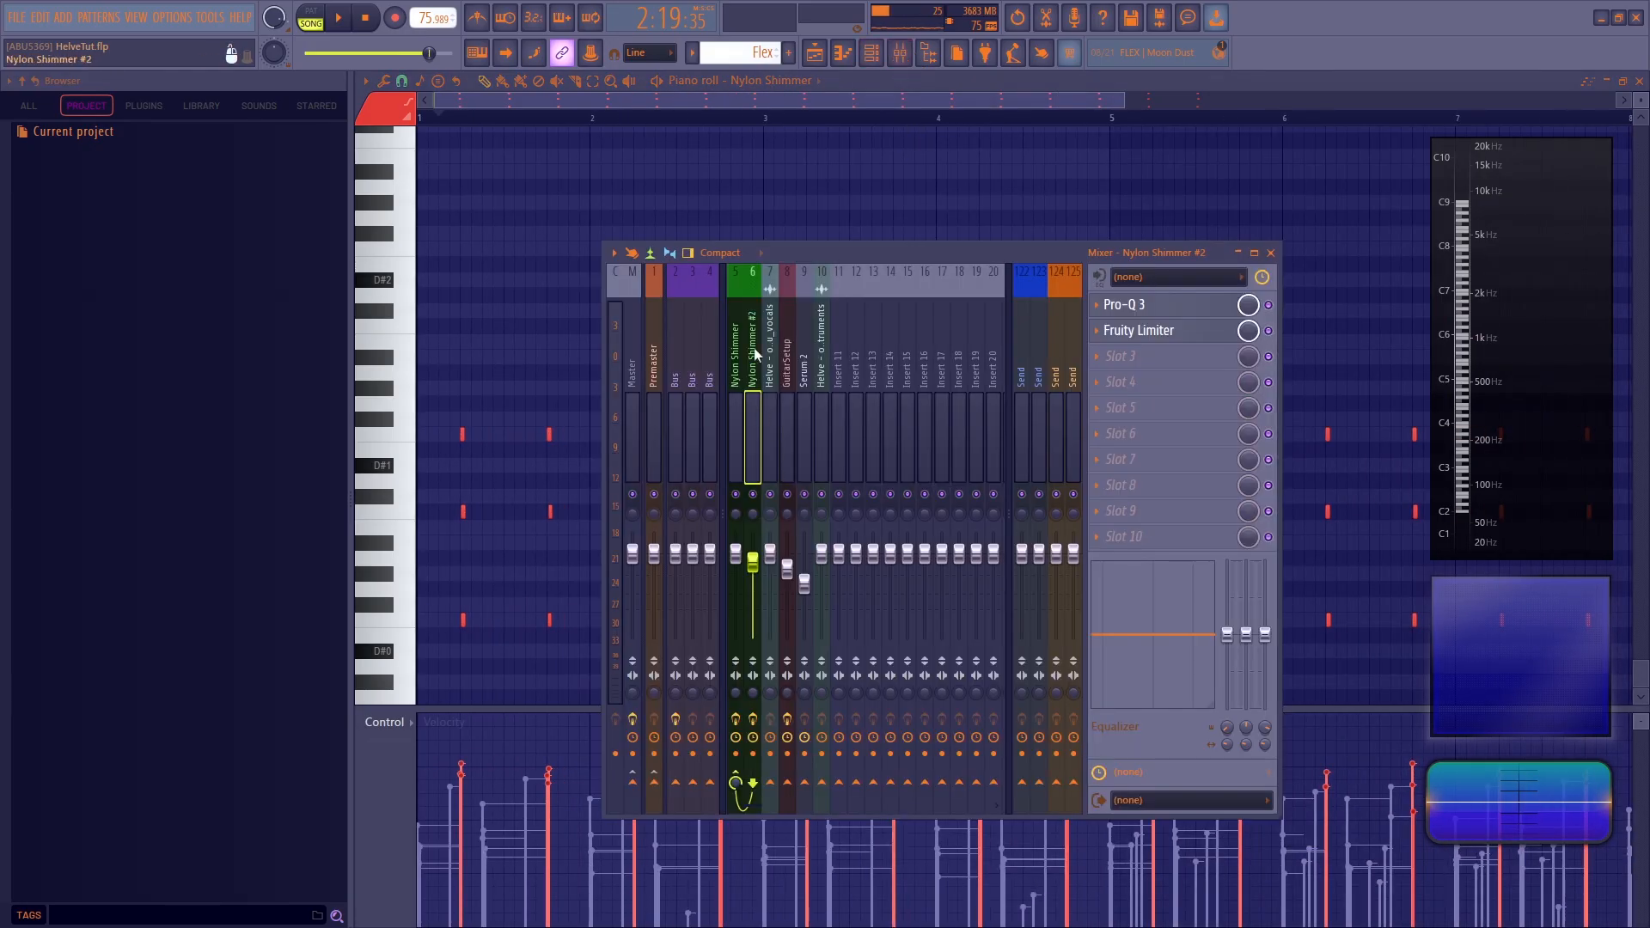
pyautogui.click(1143, 305)
pyautogui.click(1327, 320)
pyautogui.click(1143, 333)
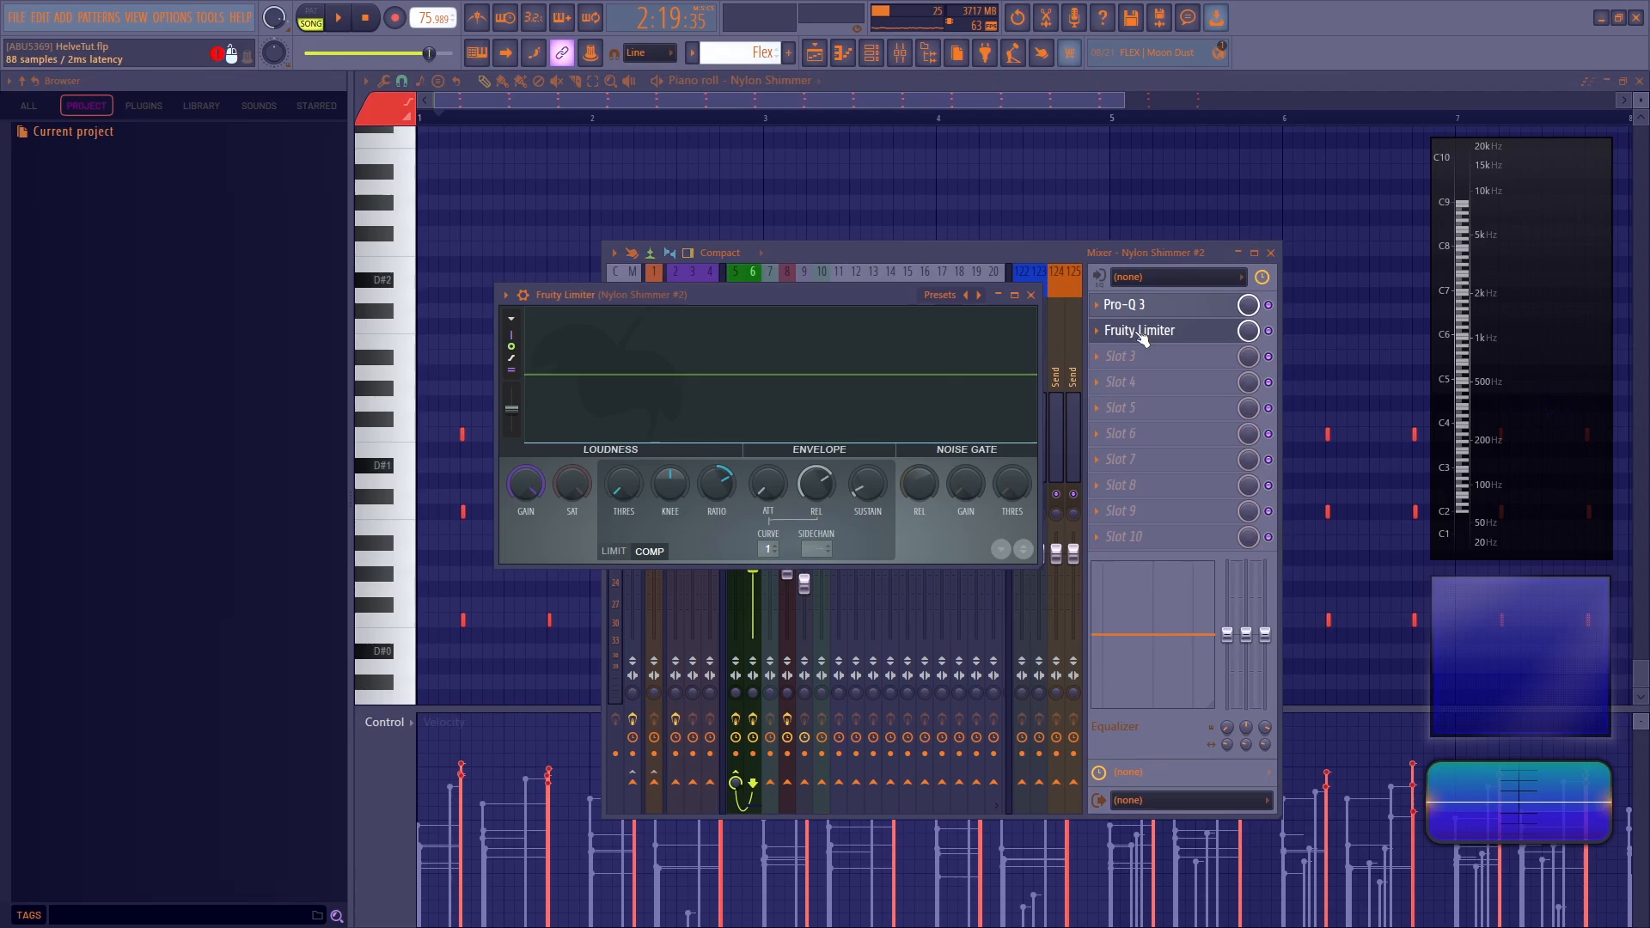
# Play the strum noises with the effects, then bypass Pro-Q 3 and Fruity Limiter on Nylon Shimmer #2 and play them again
pyautogui.press('space')
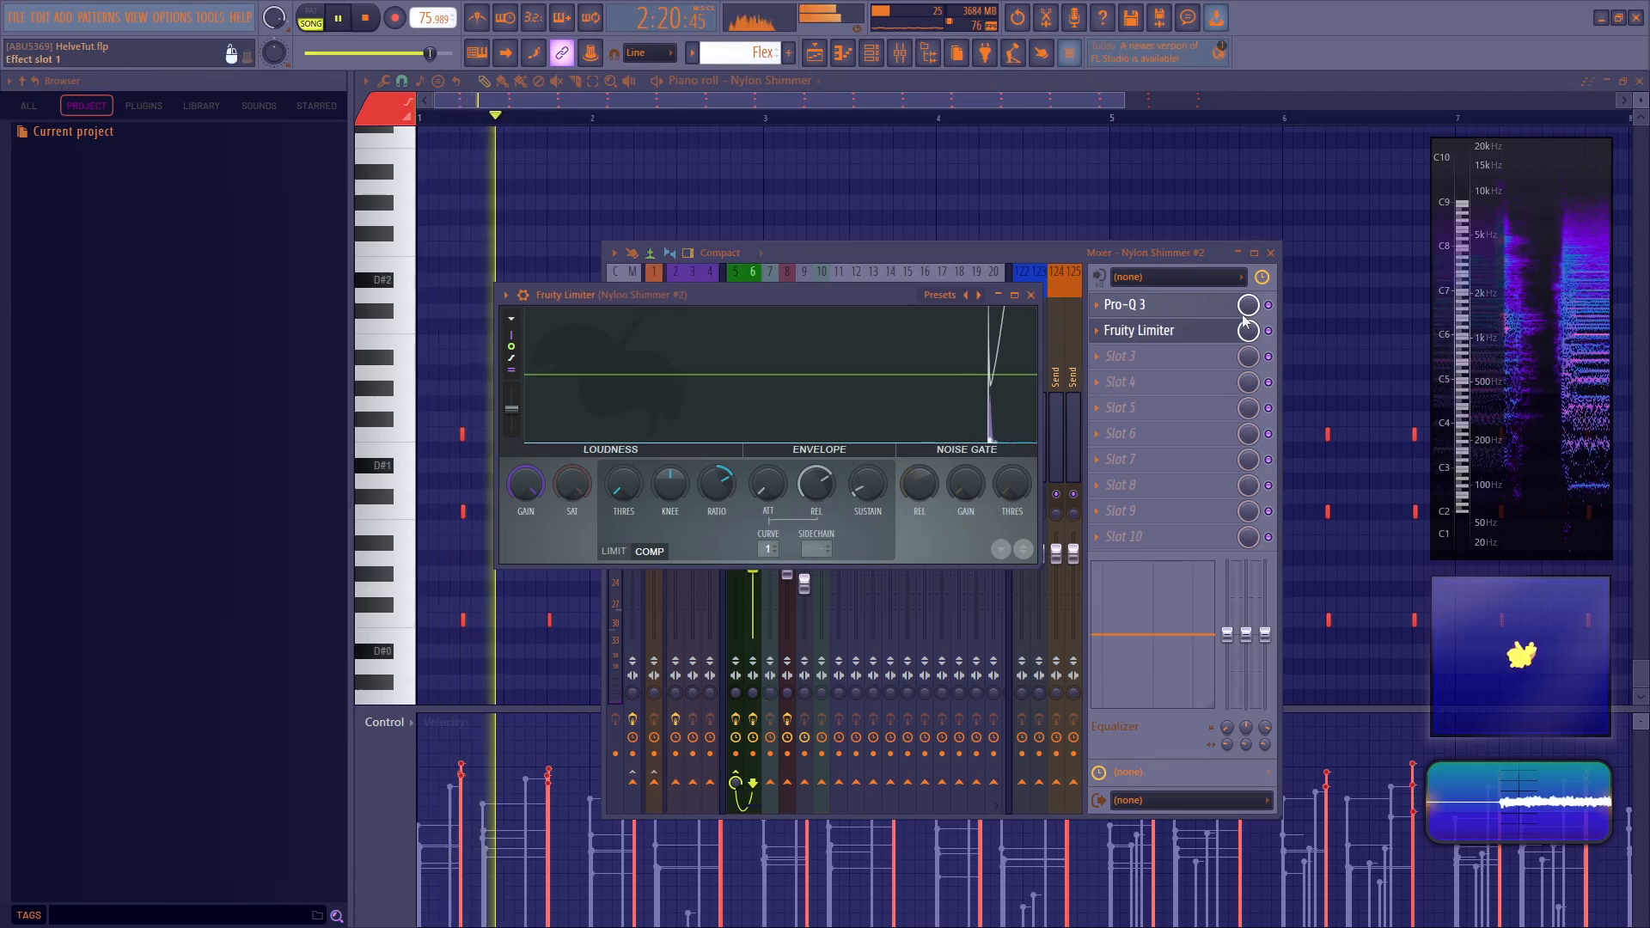
pyautogui.press('space')
pyautogui.click(1268, 305)
pyautogui.click(1269, 331)
pyautogui.press('space')
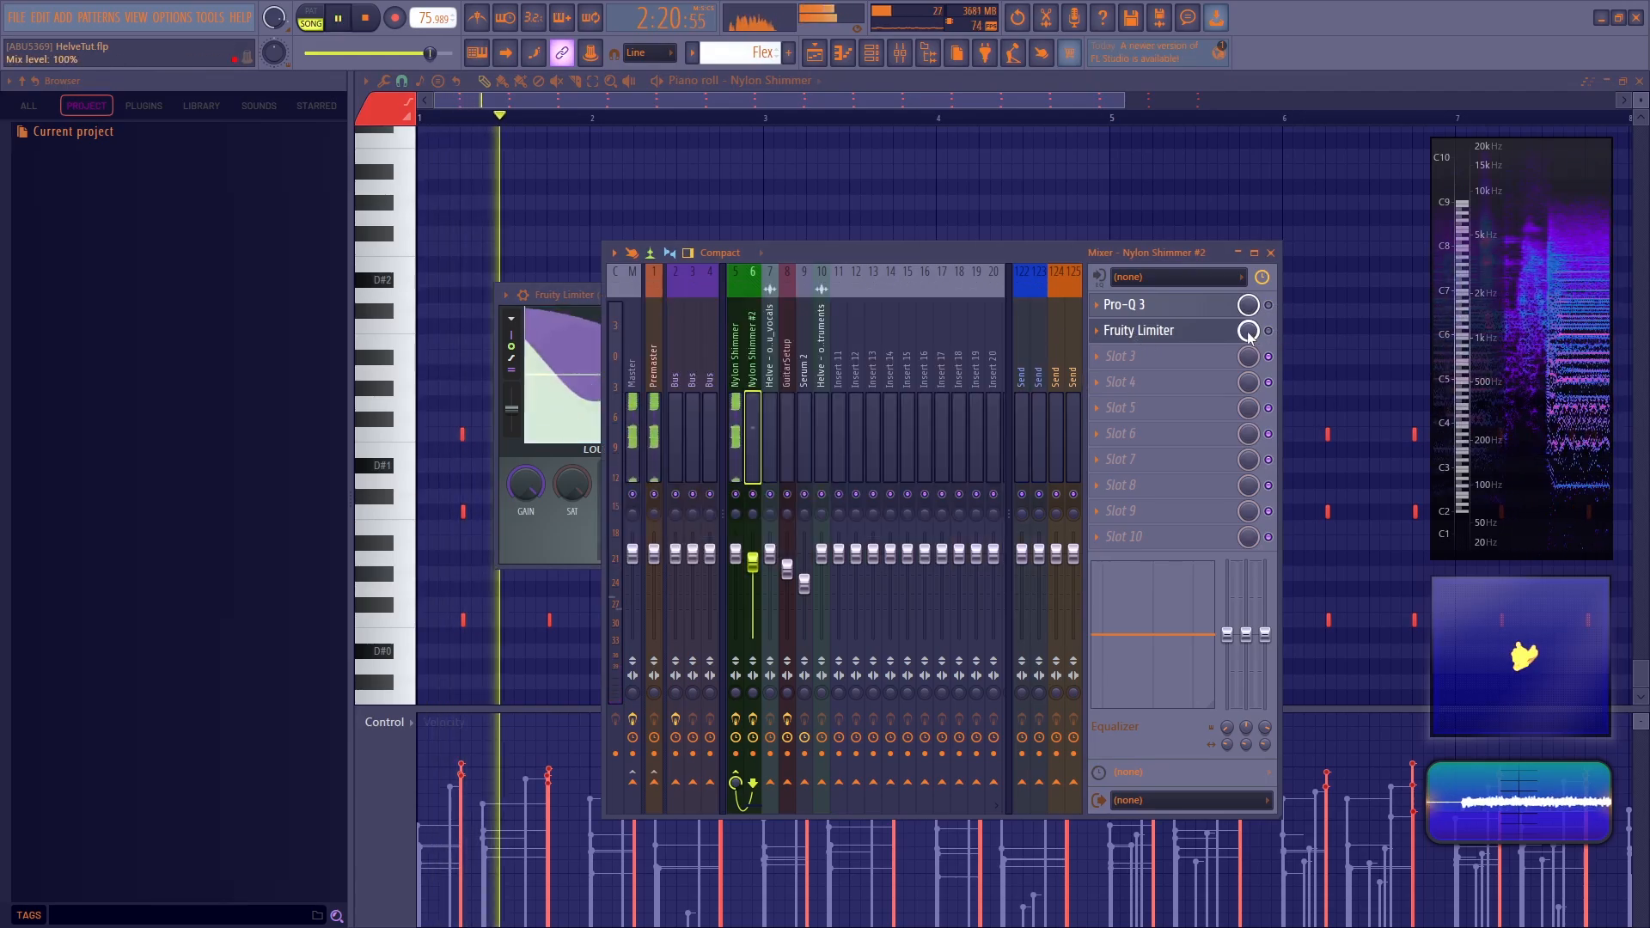
pyautogui.press('space')
# Reopen the Fruity Limiter on Nylon Shimmer #2, watch it during playback, then close it and the mixer
pyautogui.click(1179, 335)
pyautogui.click(1183, 335)
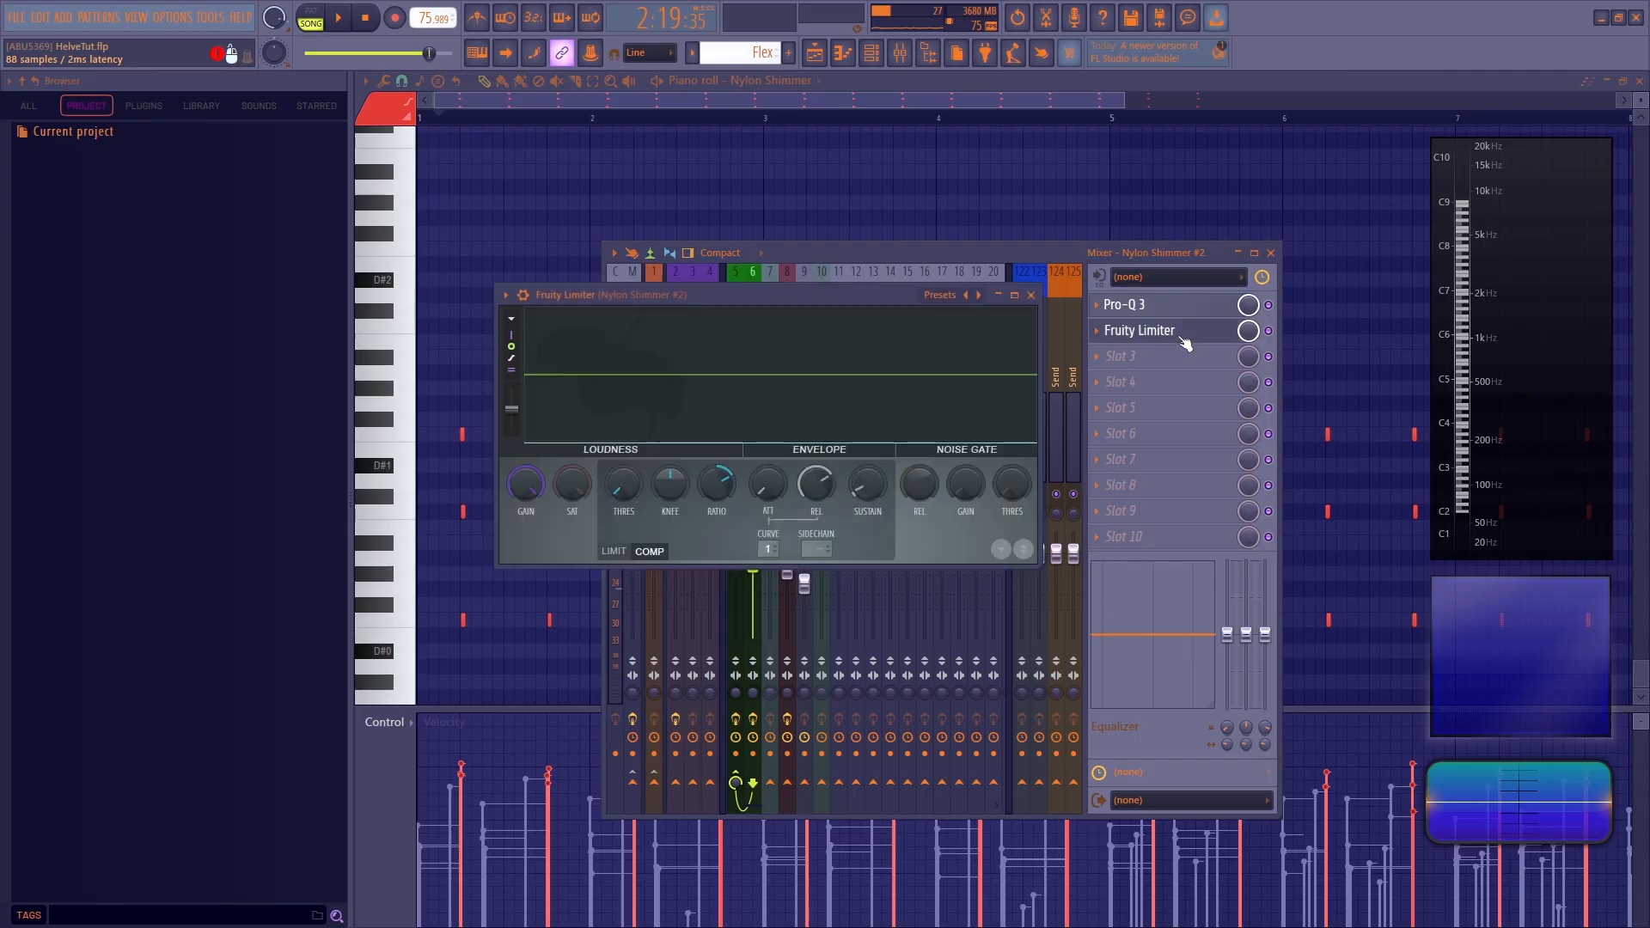
pyautogui.press('space')
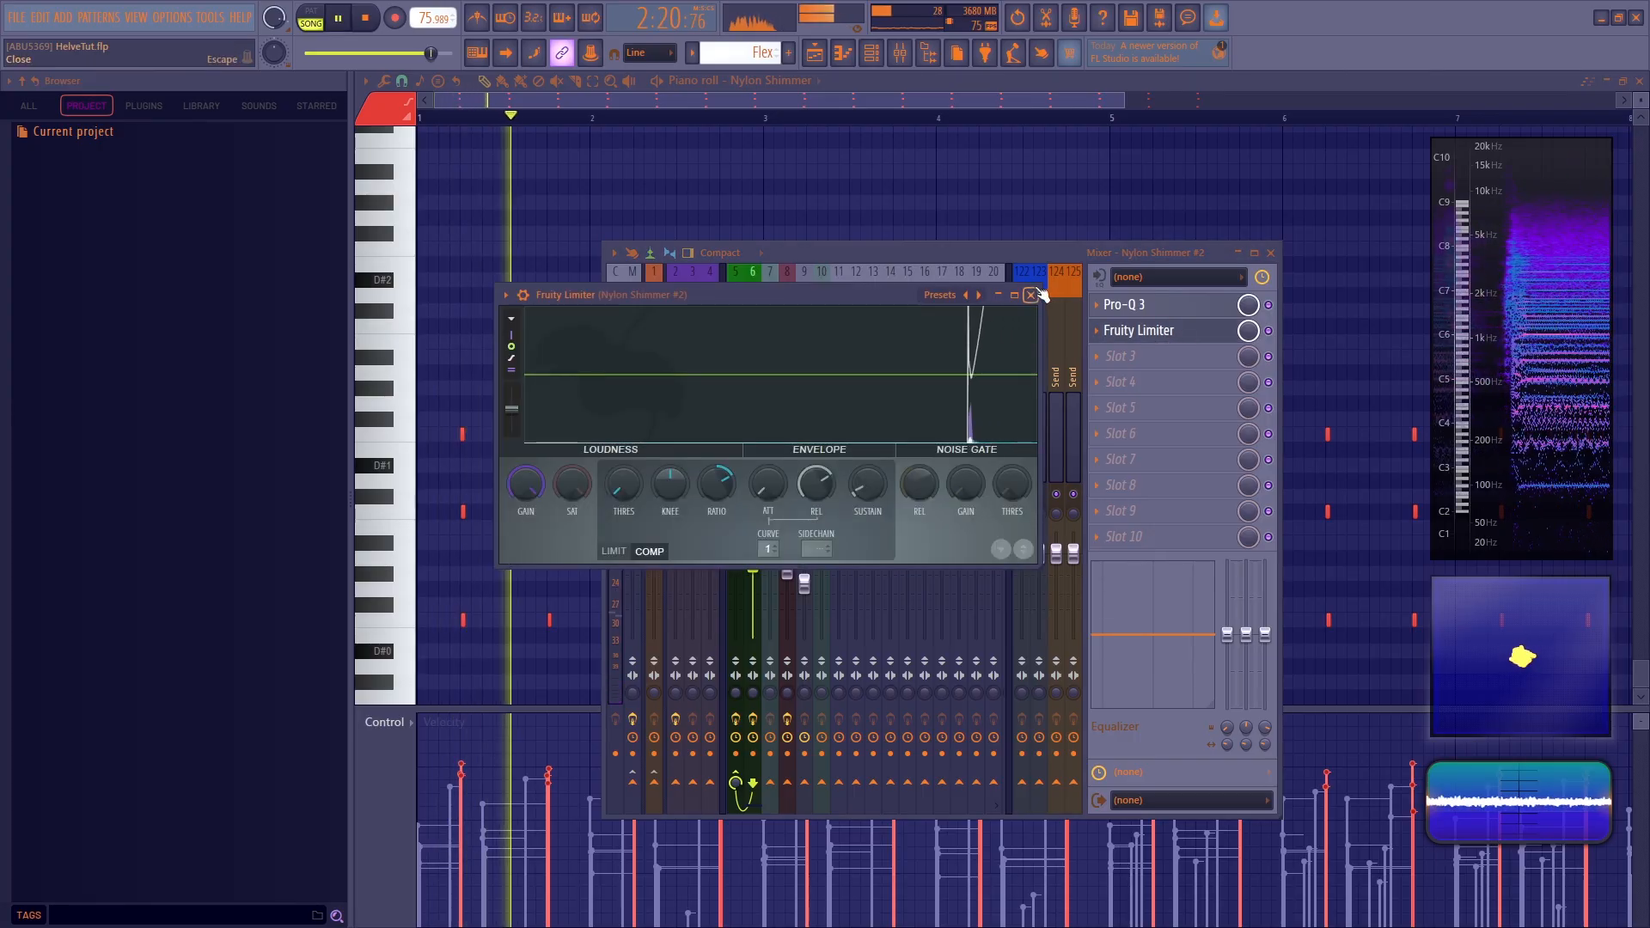
pyautogui.press('space')
pyautogui.click(1031, 294)
pyautogui.press('F9')
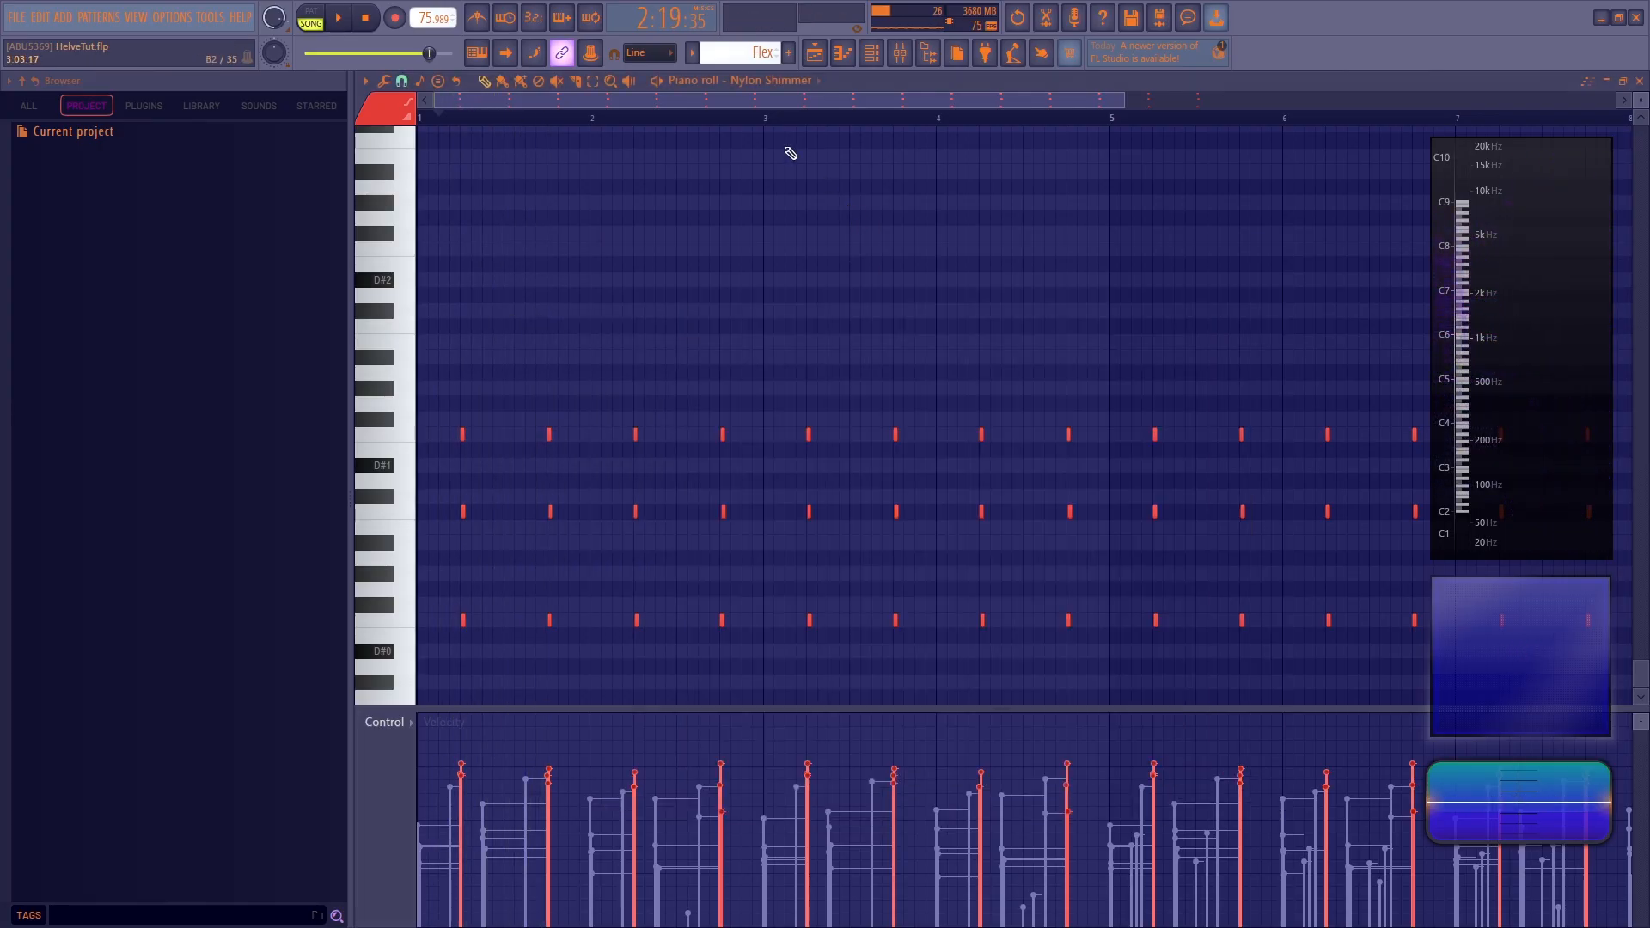
# Open the Brighter Humbucker Xtra piano roll from the playlist and view its chord notes
pyautogui.click(815, 53)
pyautogui.doubleClick(881, 377)
pyautogui.scroll(4, 872, 125)
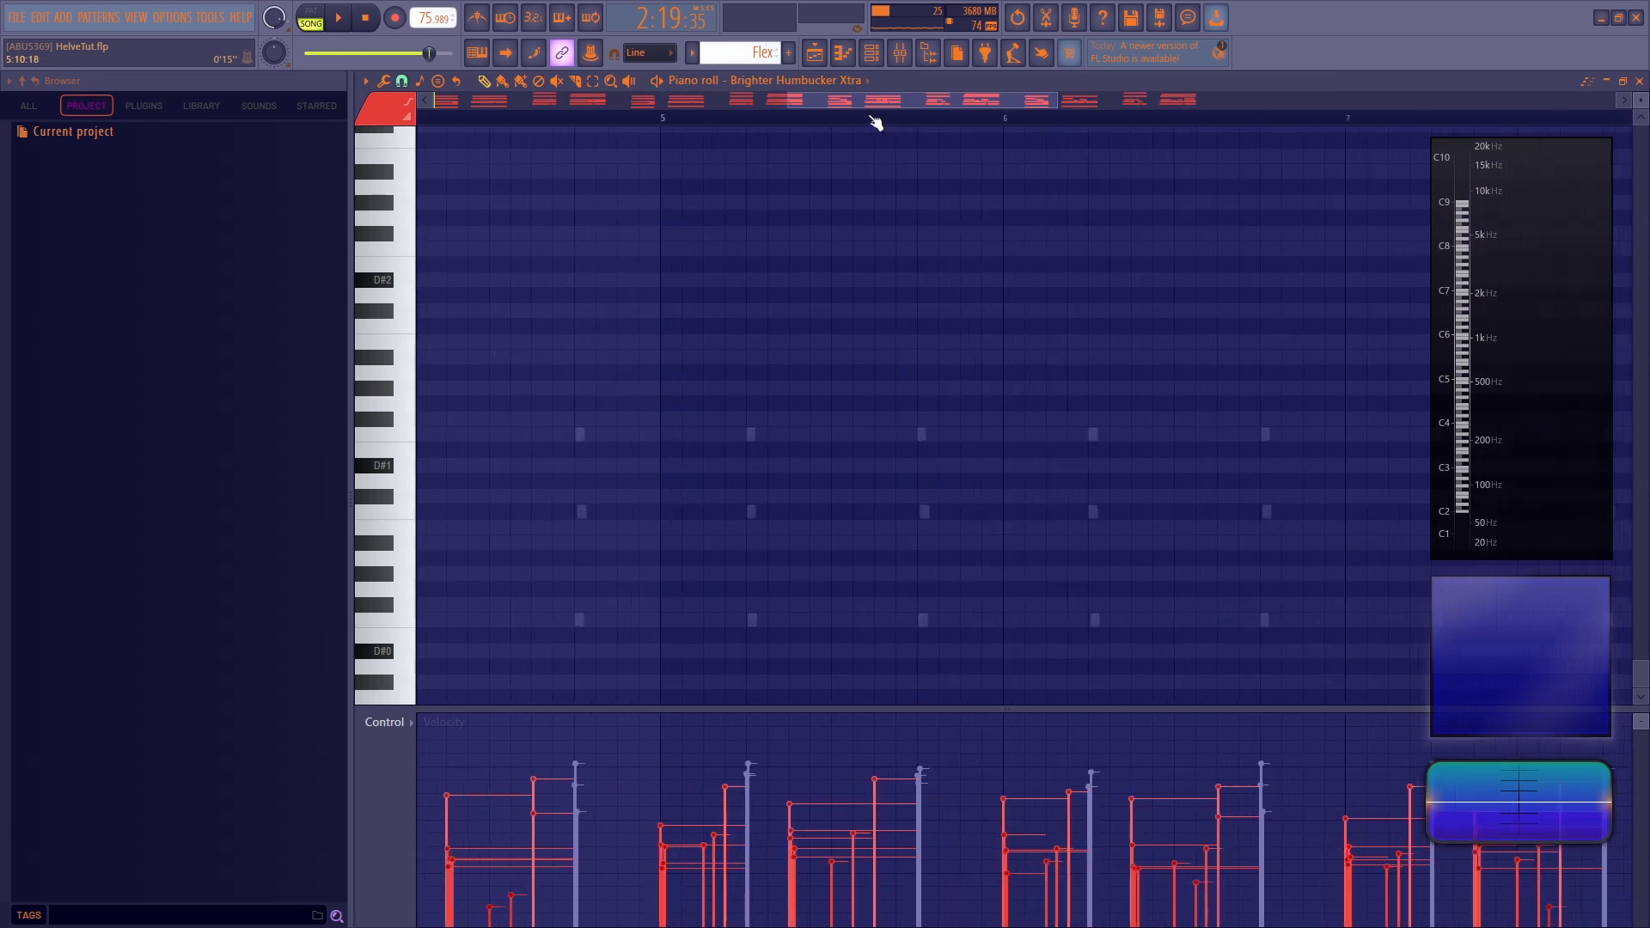
pyautogui.scroll(5, 823, 313)
pyautogui.scroll(9, 821, 335)
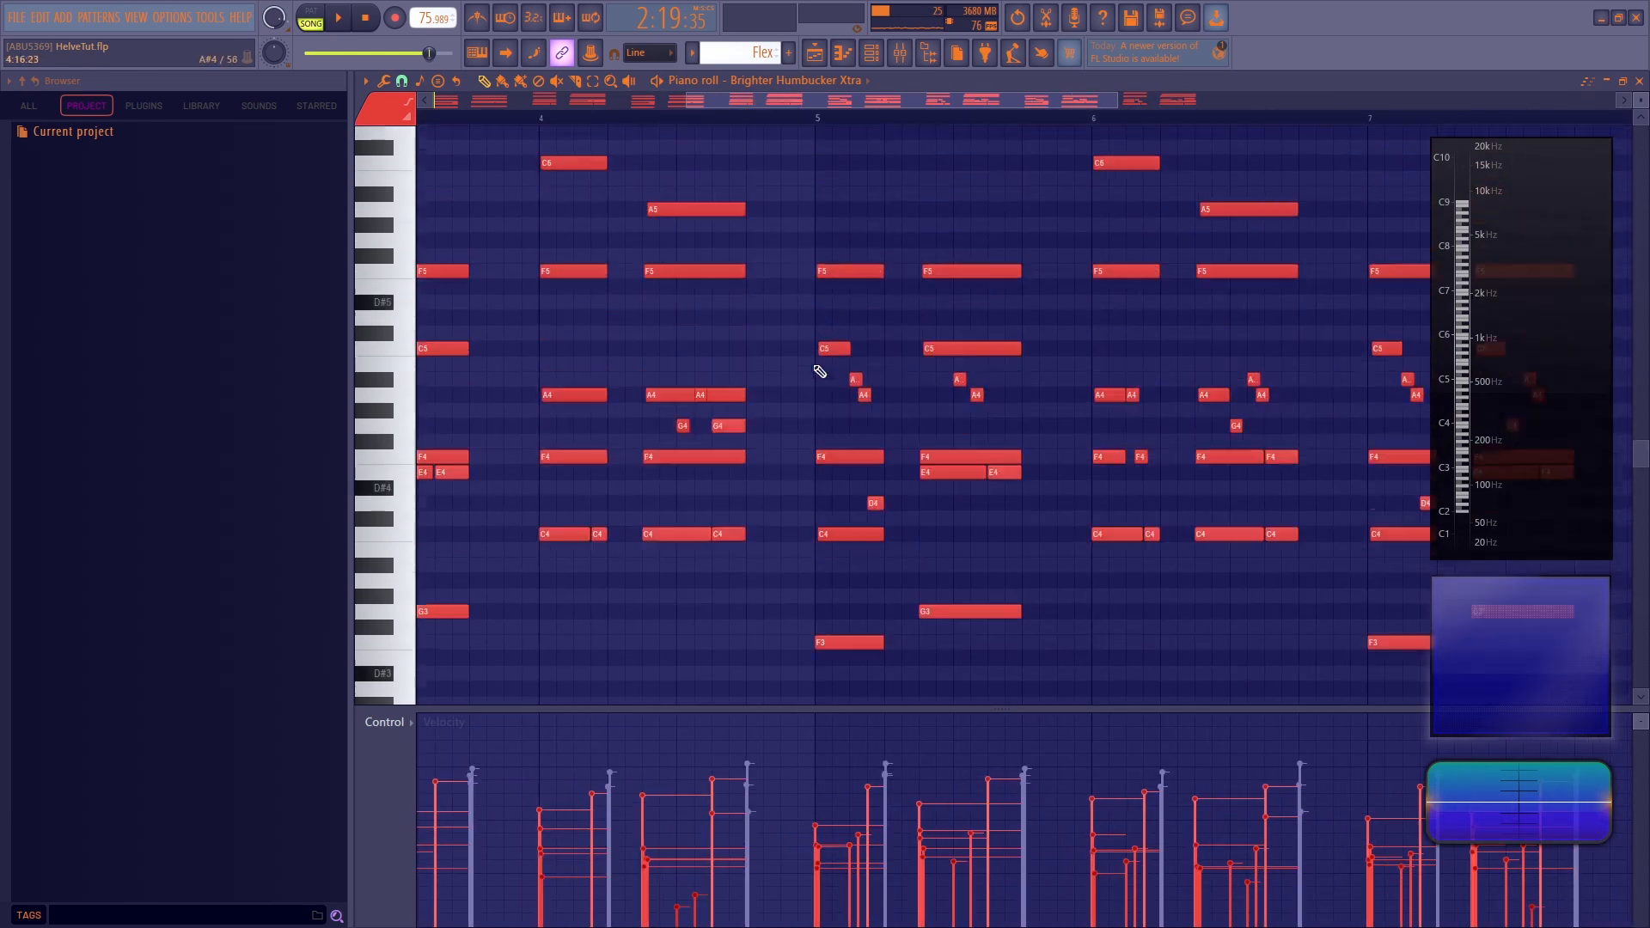
# Play the Brighter Humbucker Xtra part from bar 4 and examine the short passing notes between the chord tones
pyautogui.scroll(-5, 805, 425)
pyautogui.moveTo(732, 101); pyautogui.dragTo(591, 117)
pyautogui.scroll(-2, 891, 101)
pyautogui.moveTo(891, 104); pyautogui.dragTo(1044, 105)
pyautogui.click(569, 120)
pyautogui.press('space')
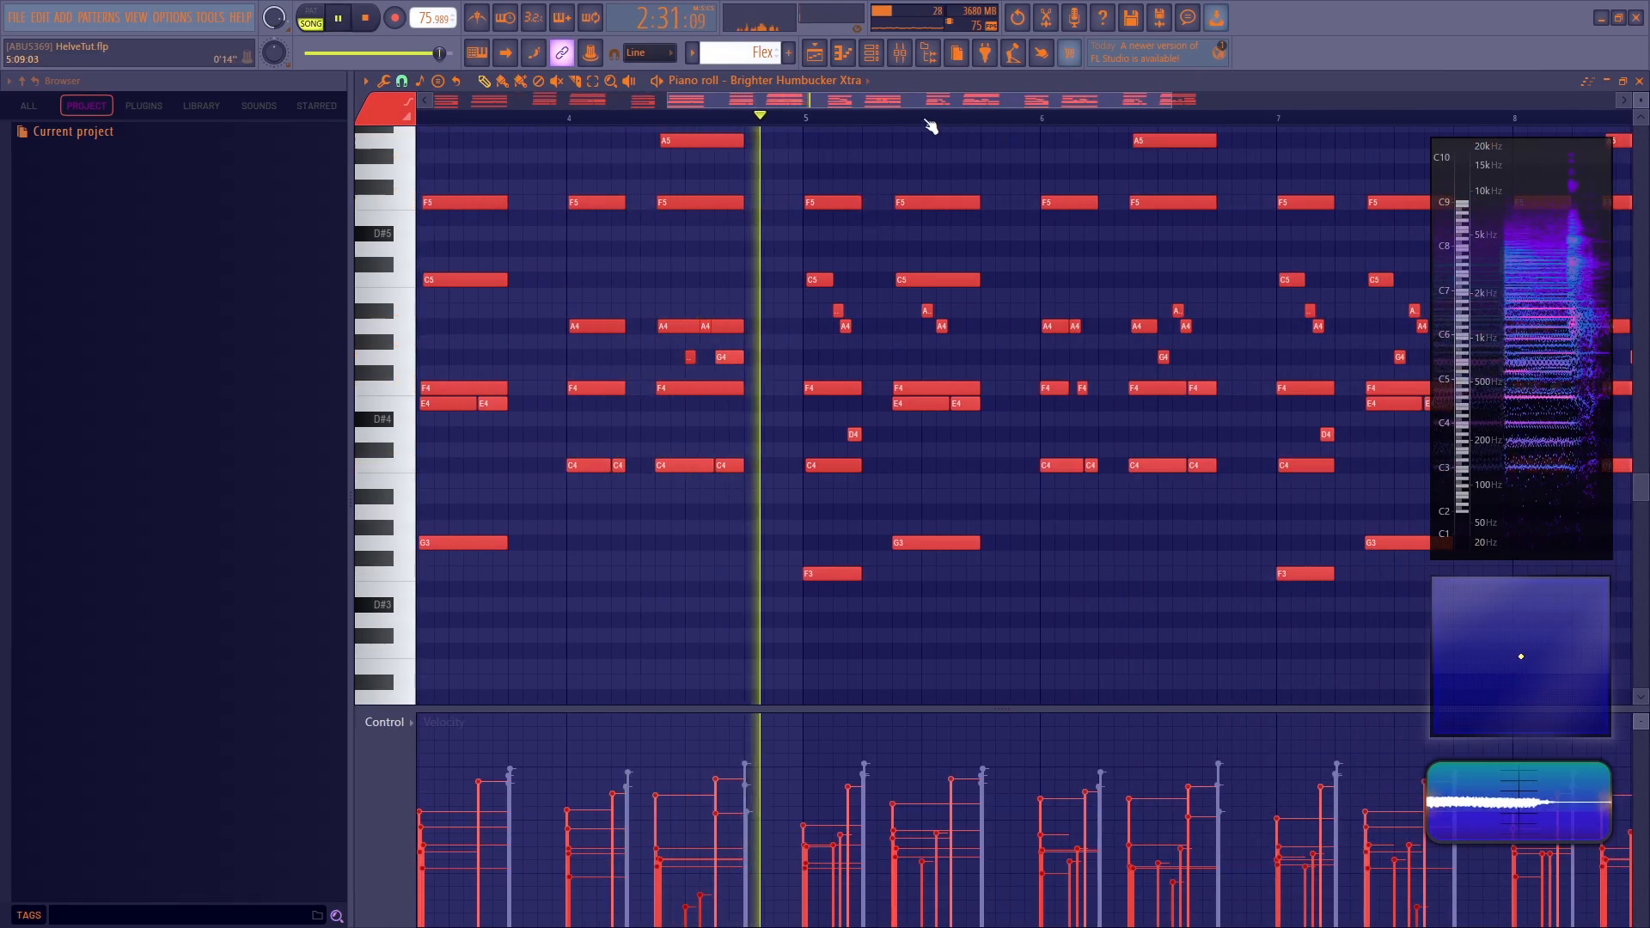
pyautogui.scroll(4, 930, 124)
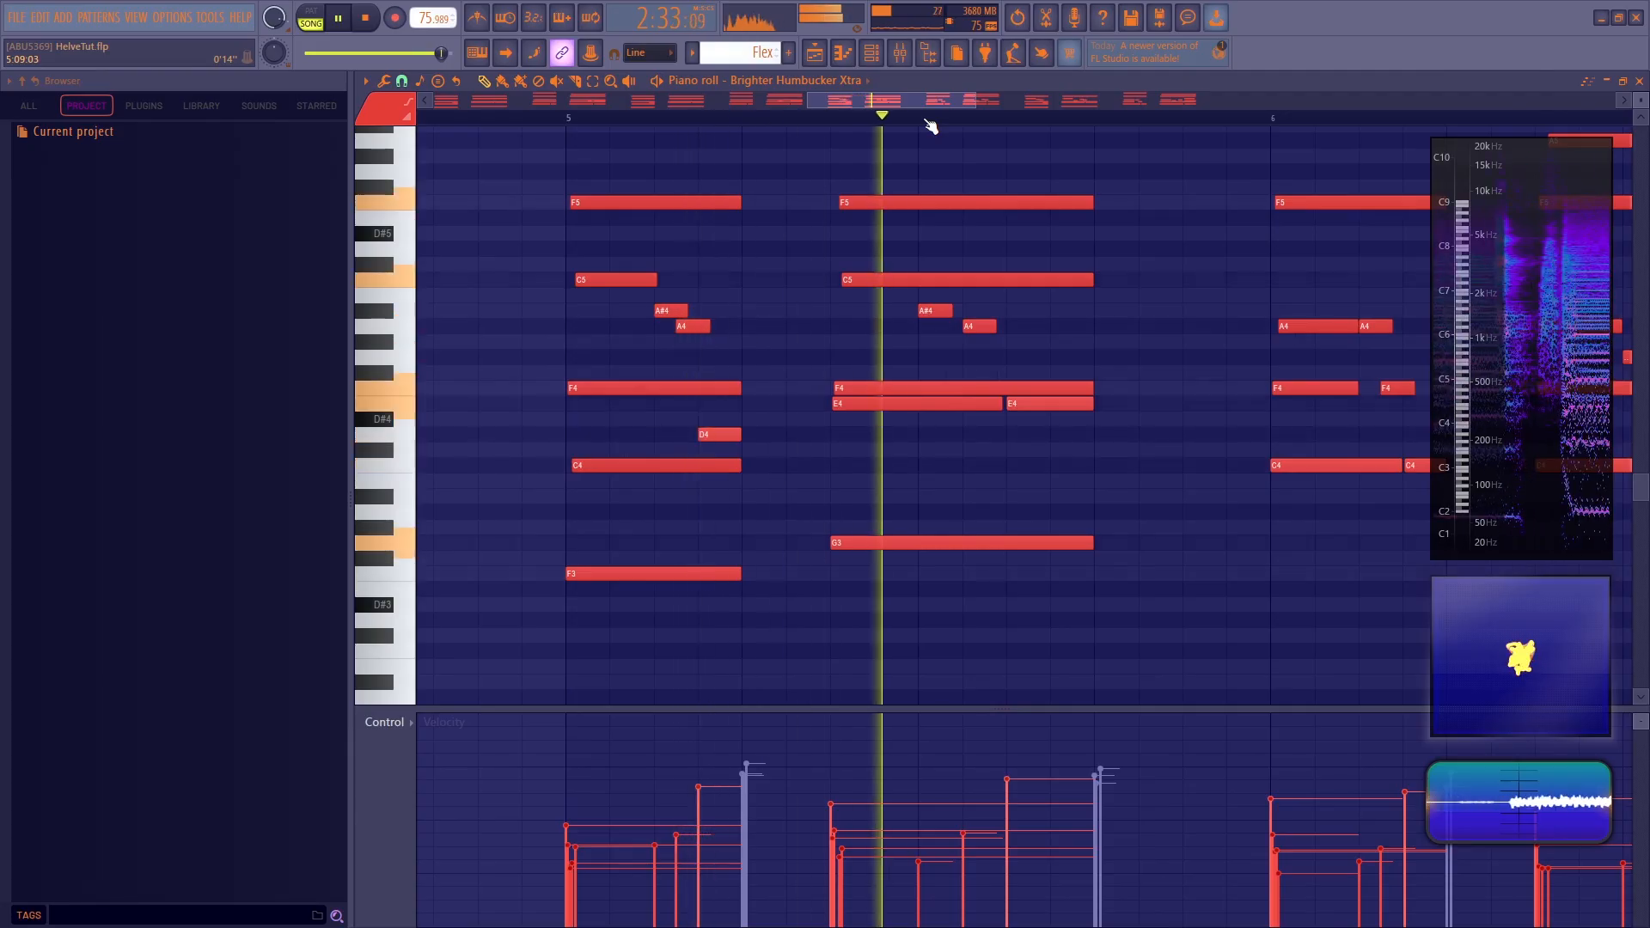
pyautogui.scroll(-2, 931, 123)
pyautogui.moveTo(926, 101); pyautogui.dragTo(1094, 121)
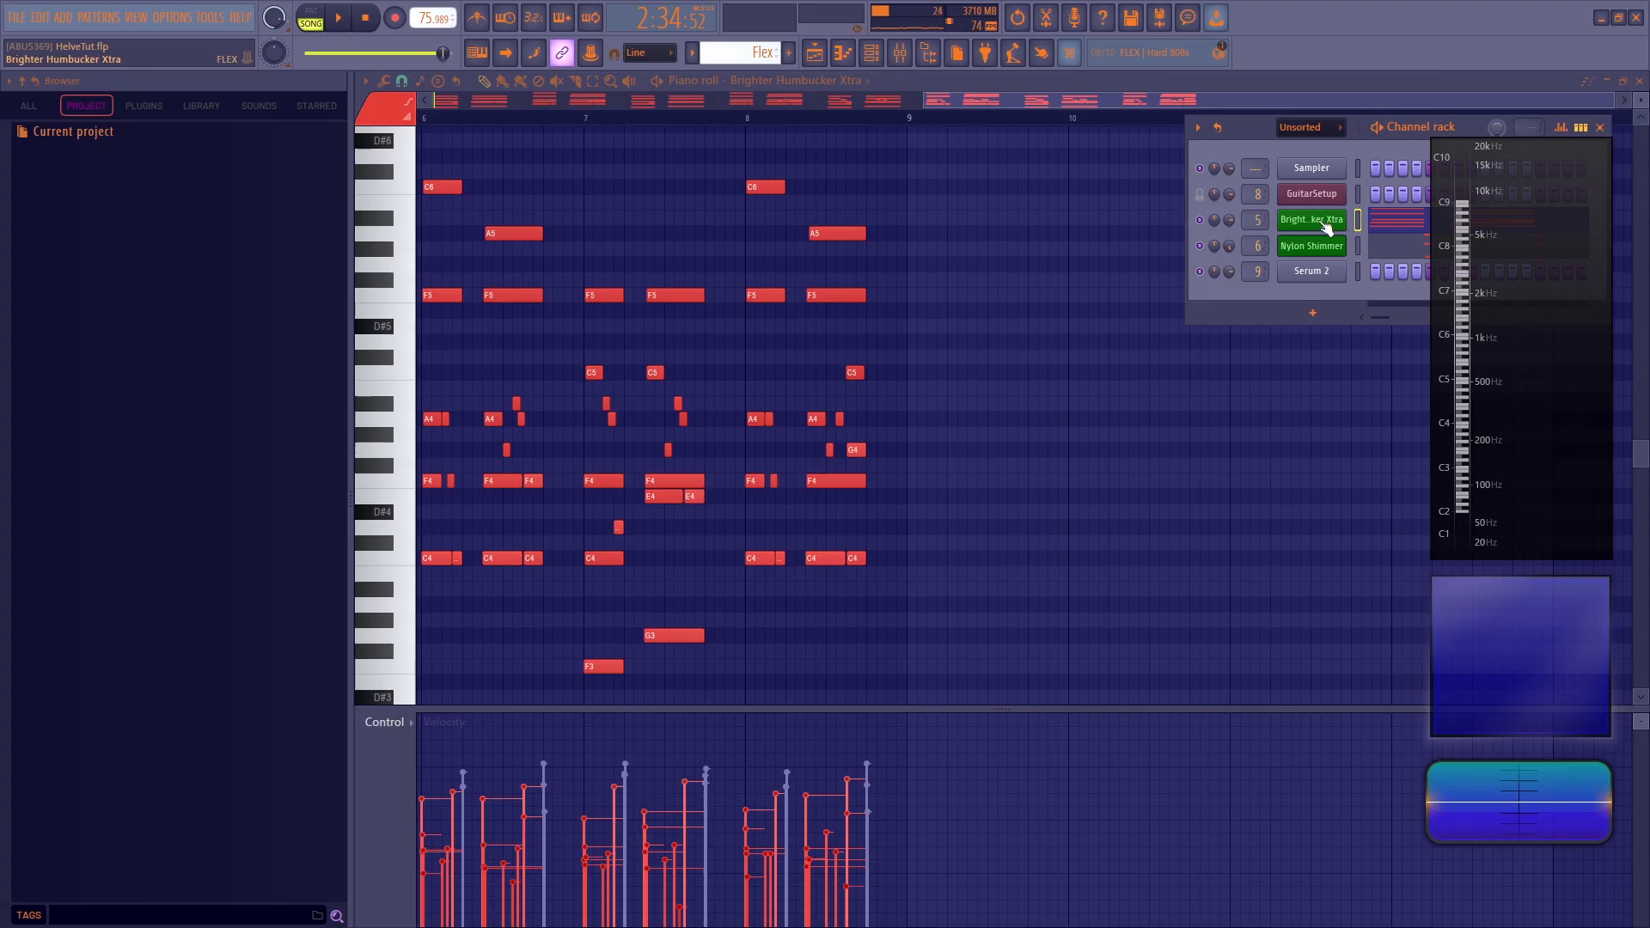
# Open the Brighter Humbucker Xtra FLEX channel and examine its polyphony and cut group settings
pyautogui.click(1324, 225)
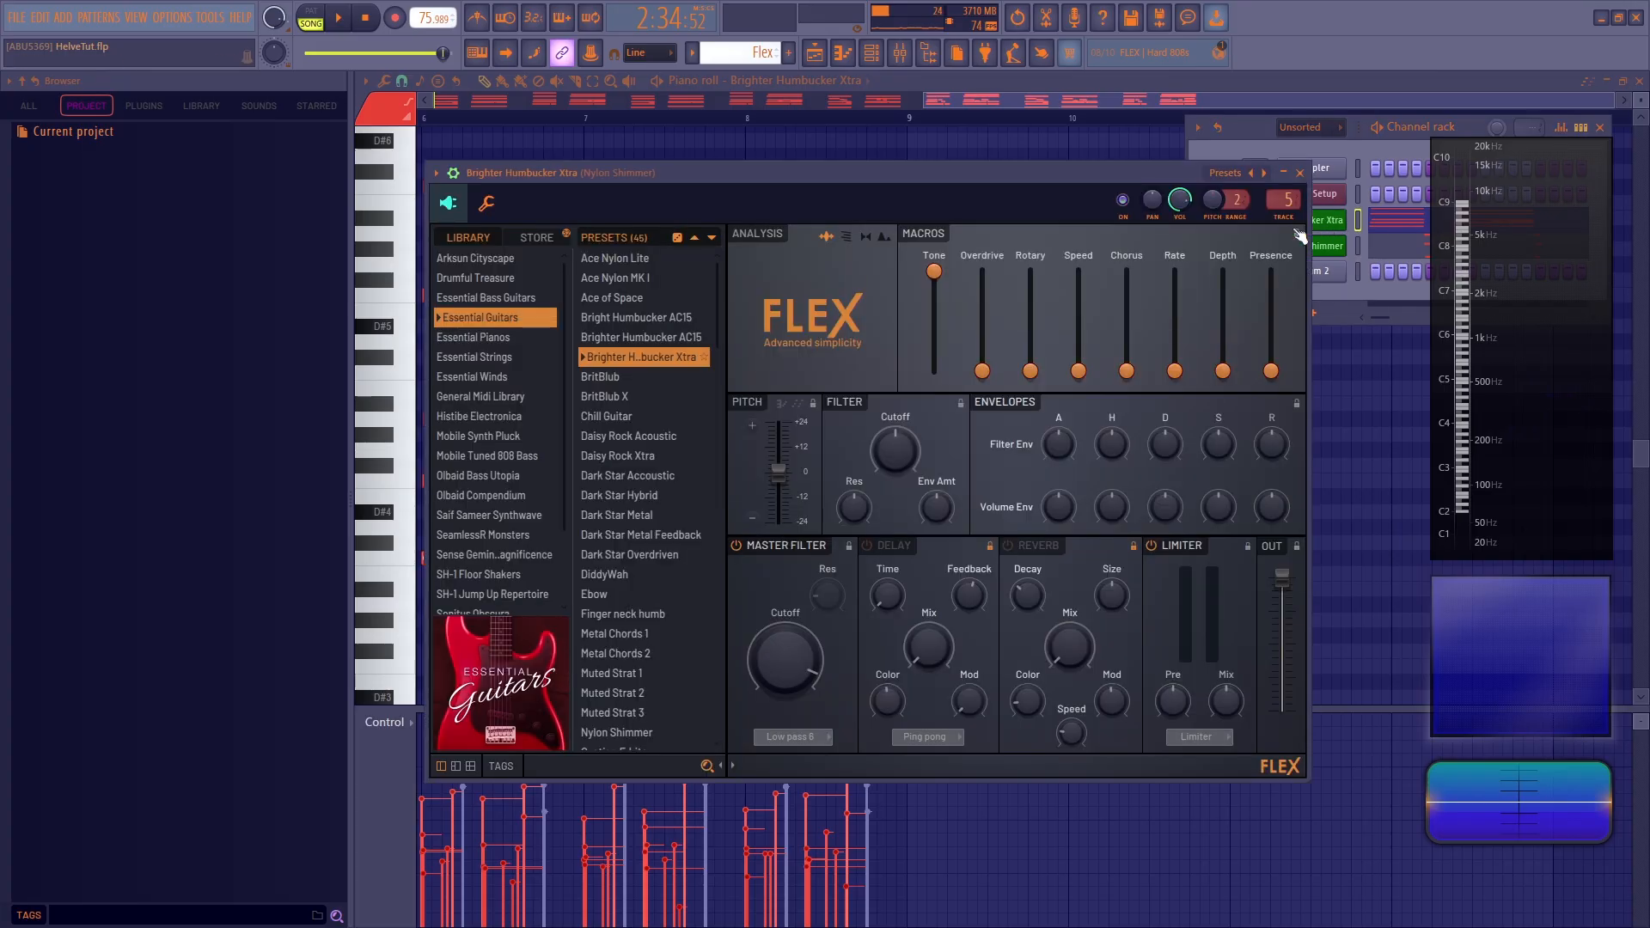
pyautogui.click(486, 203)
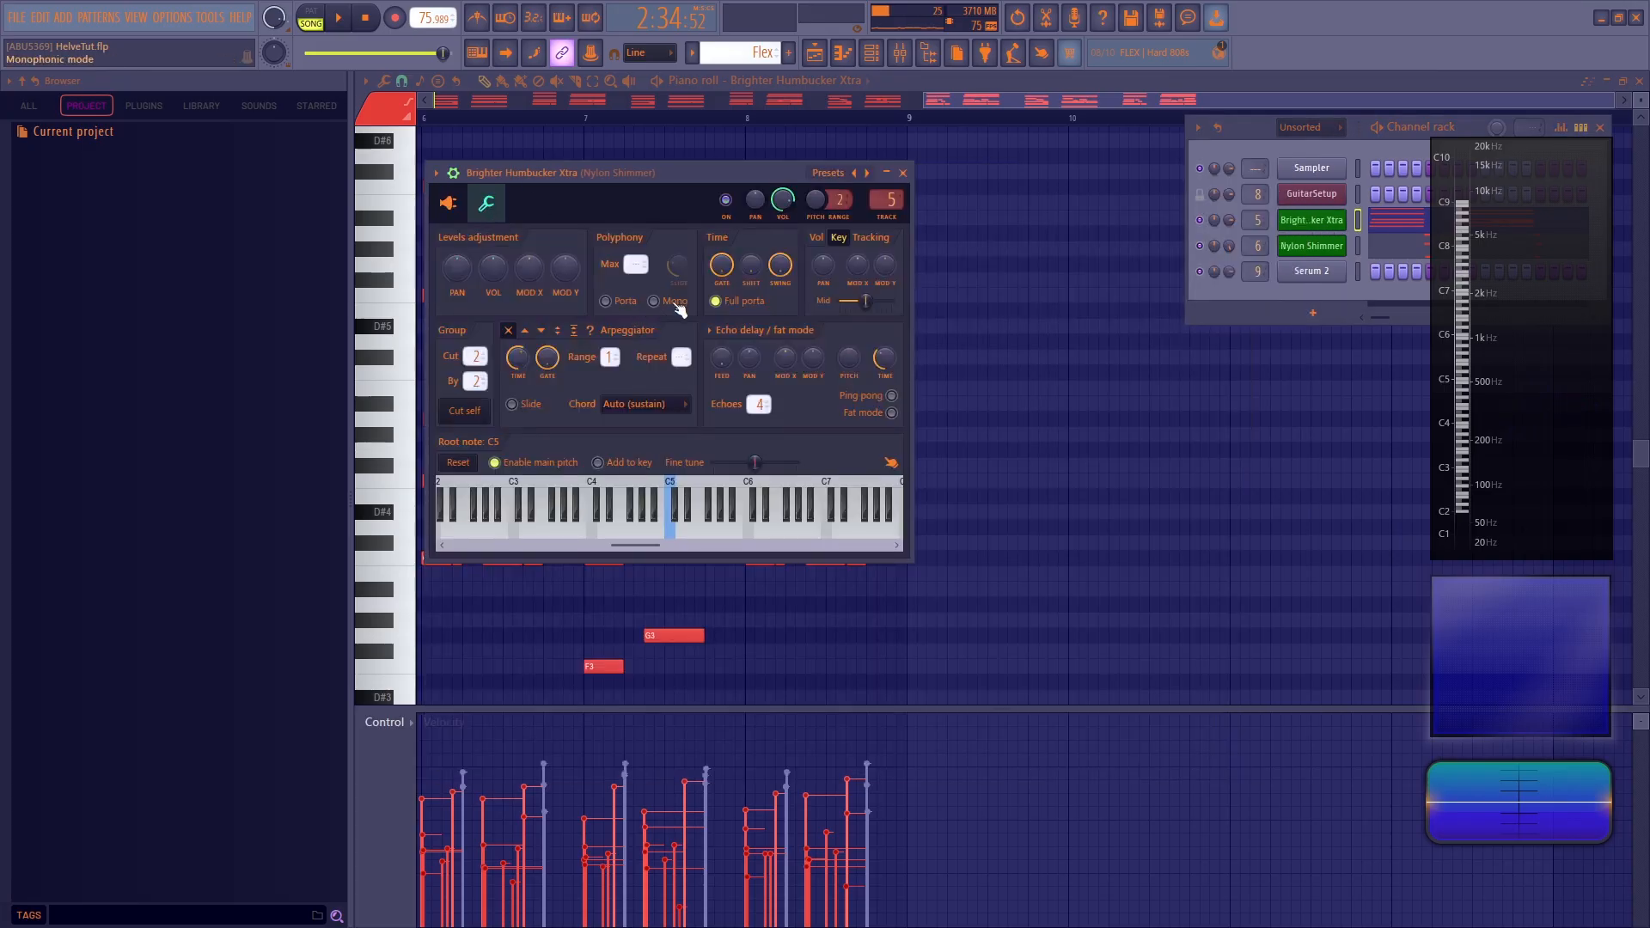
pyautogui.click(484, 206)
pyautogui.click(484, 207)
pyautogui.click(905, 173)
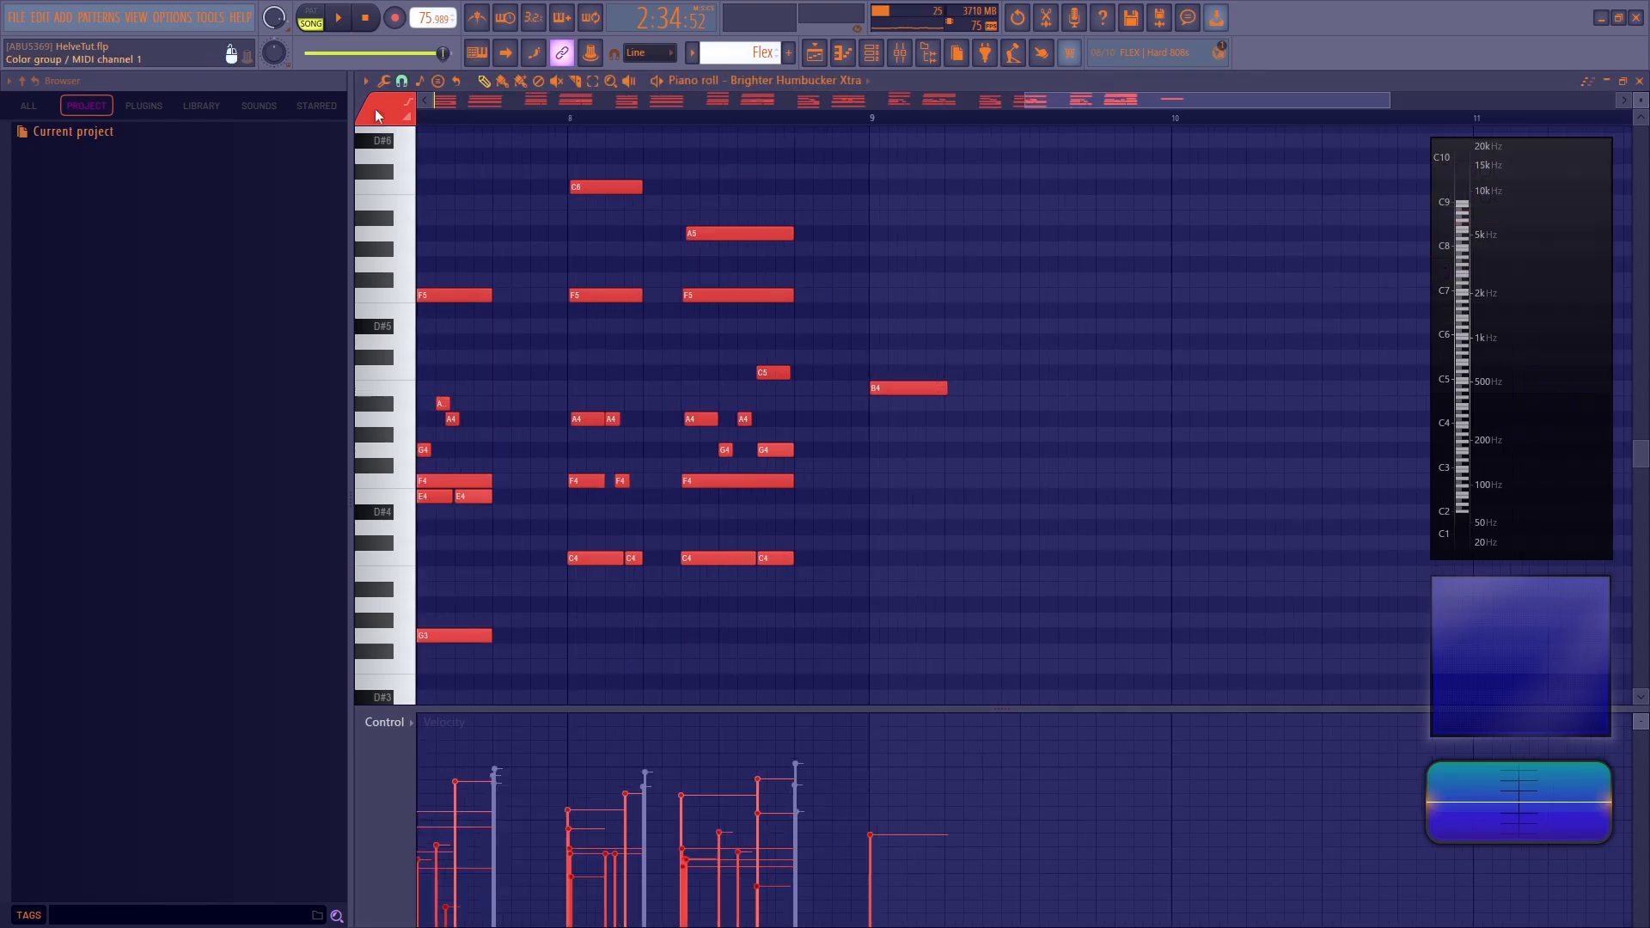
# Add test notes at bar 9 above B4: D#5 in note color 5 and F#5 in note color 14
pyautogui.click(376, 112)
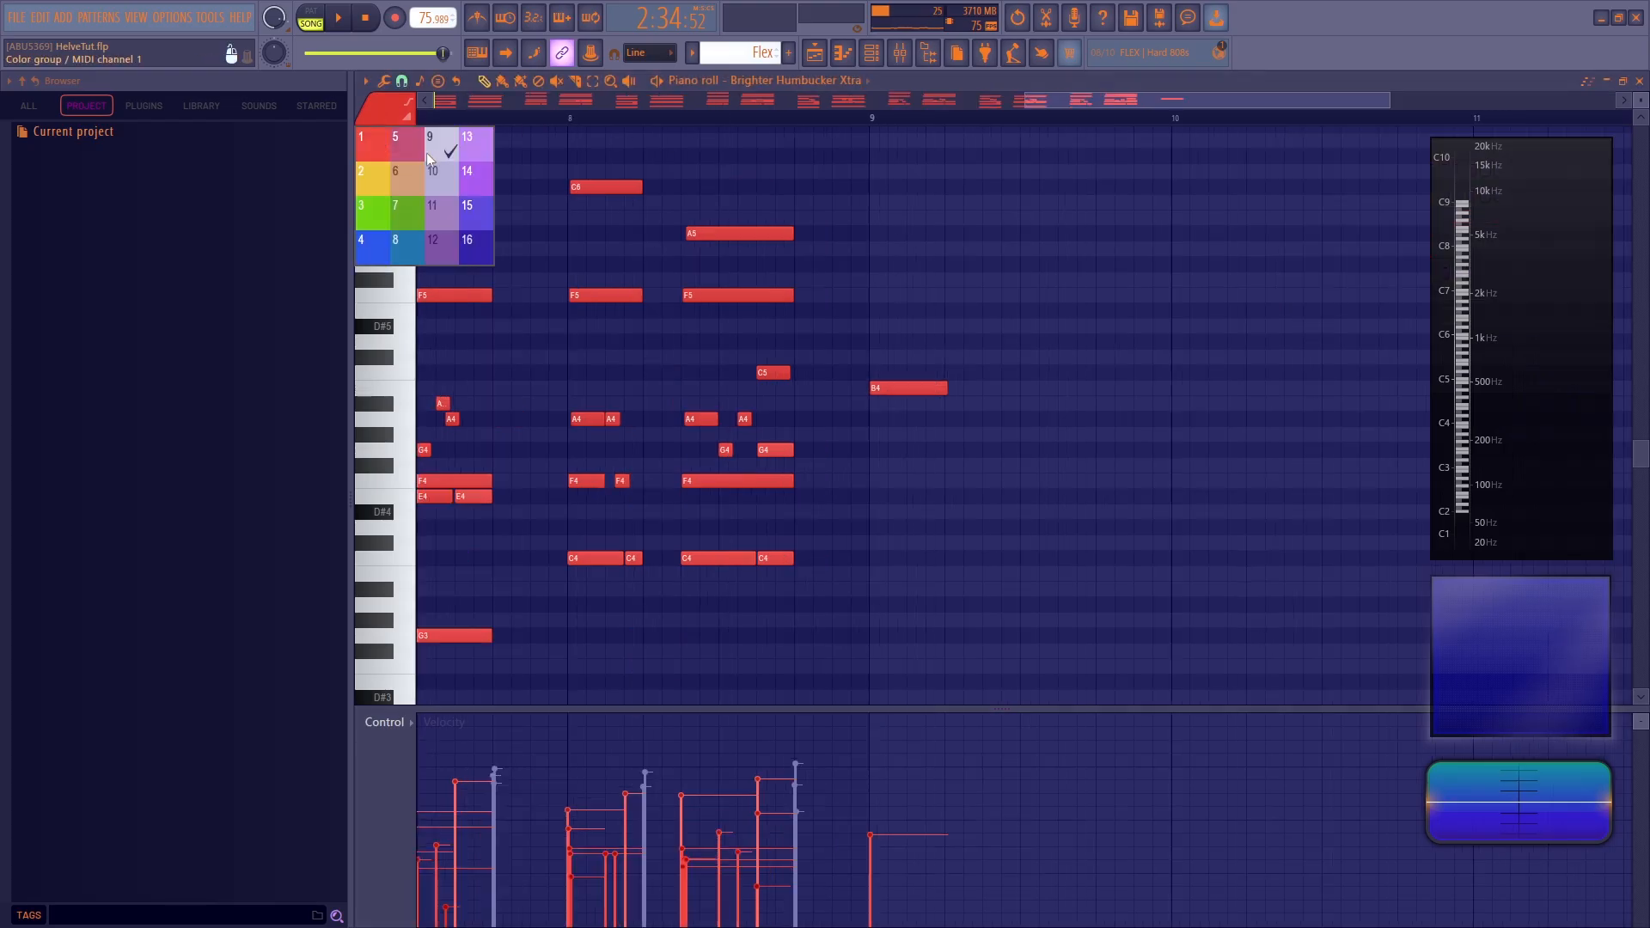
pyautogui.click(417, 153)
pyautogui.click(869, 325)
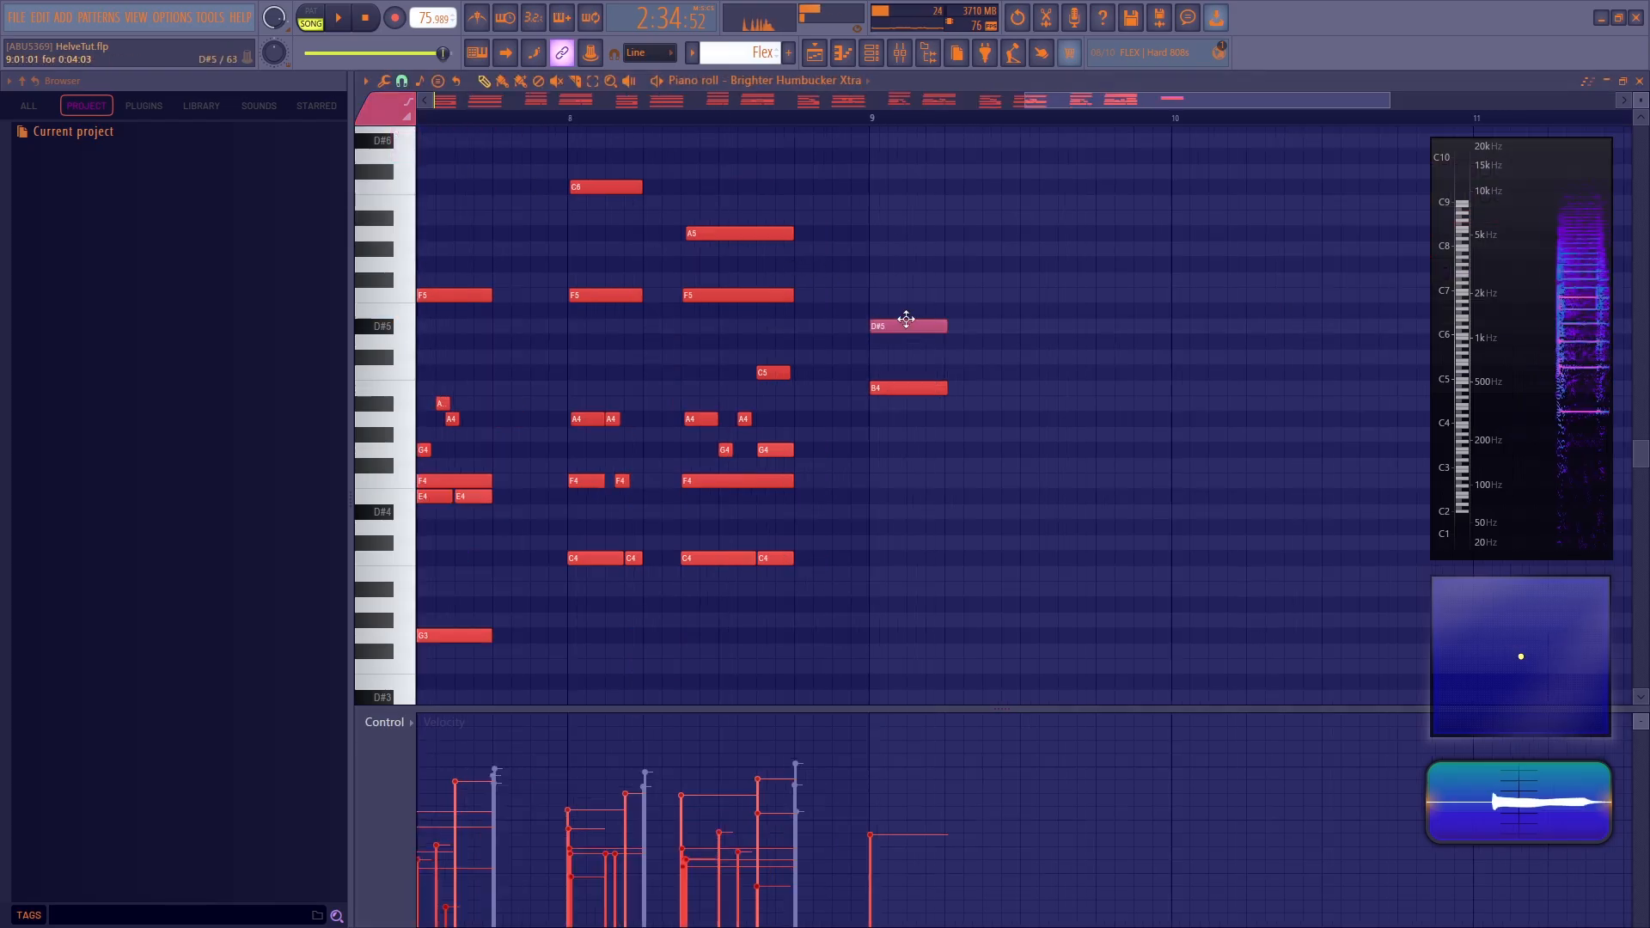
pyautogui.click(378, 110)
pyautogui.click(486, 186)
pyautogui.moveTo(883, 273); pyautogui.dragTo(870, 273)
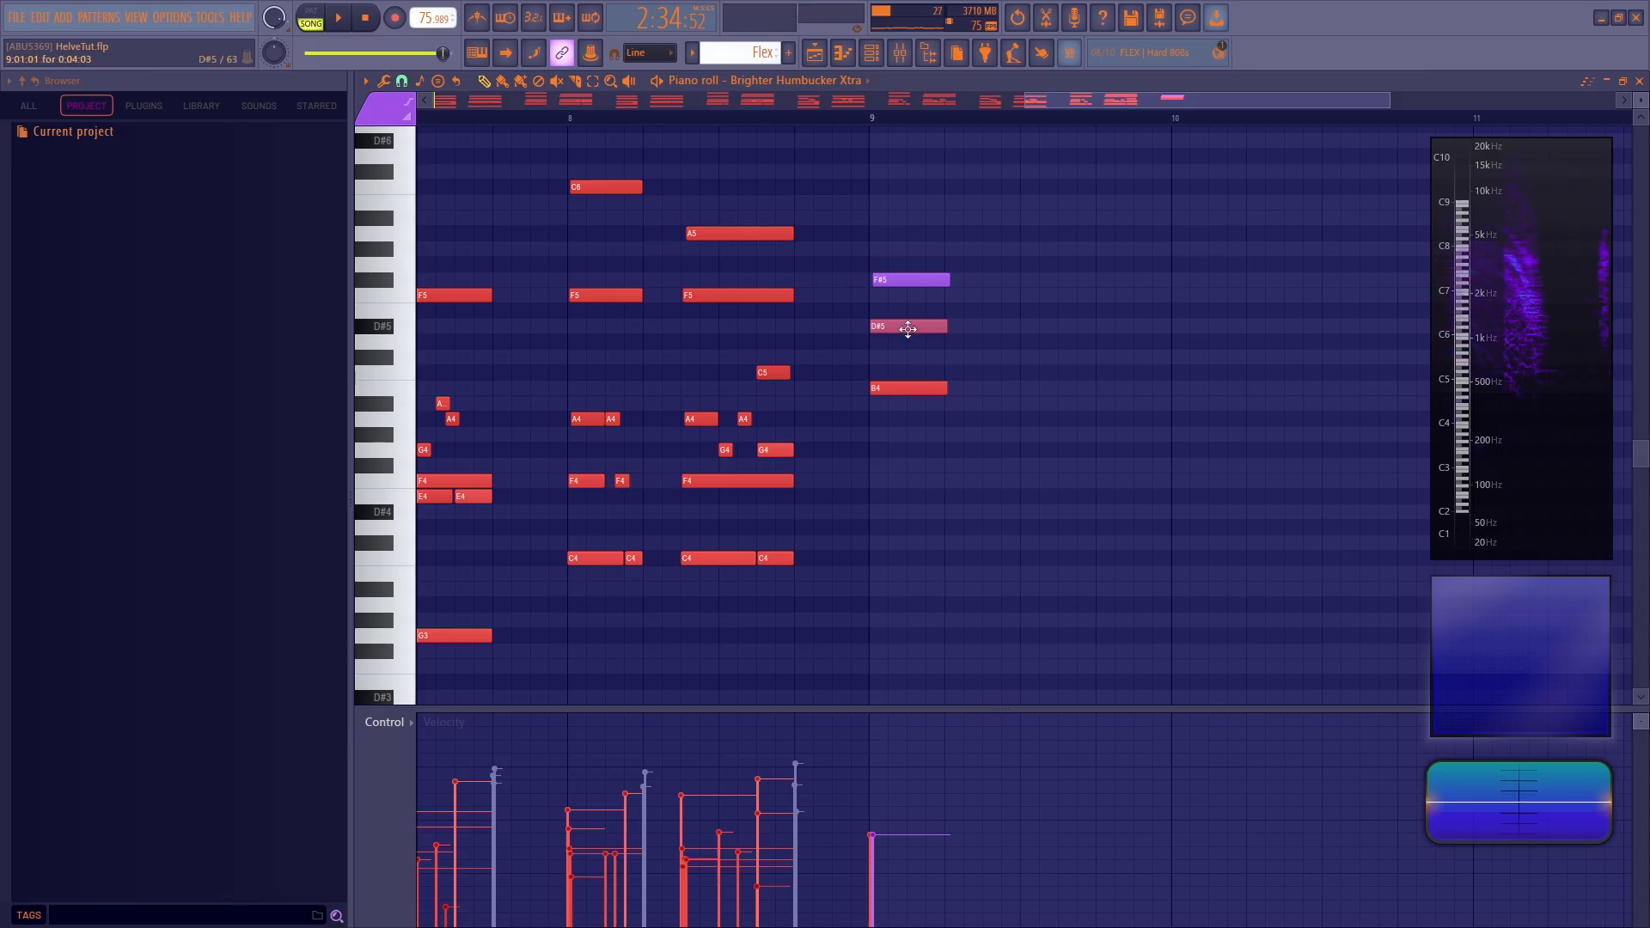
pyautogui.moveTo(907, 329); pyautogui.dragTo(908, 344)
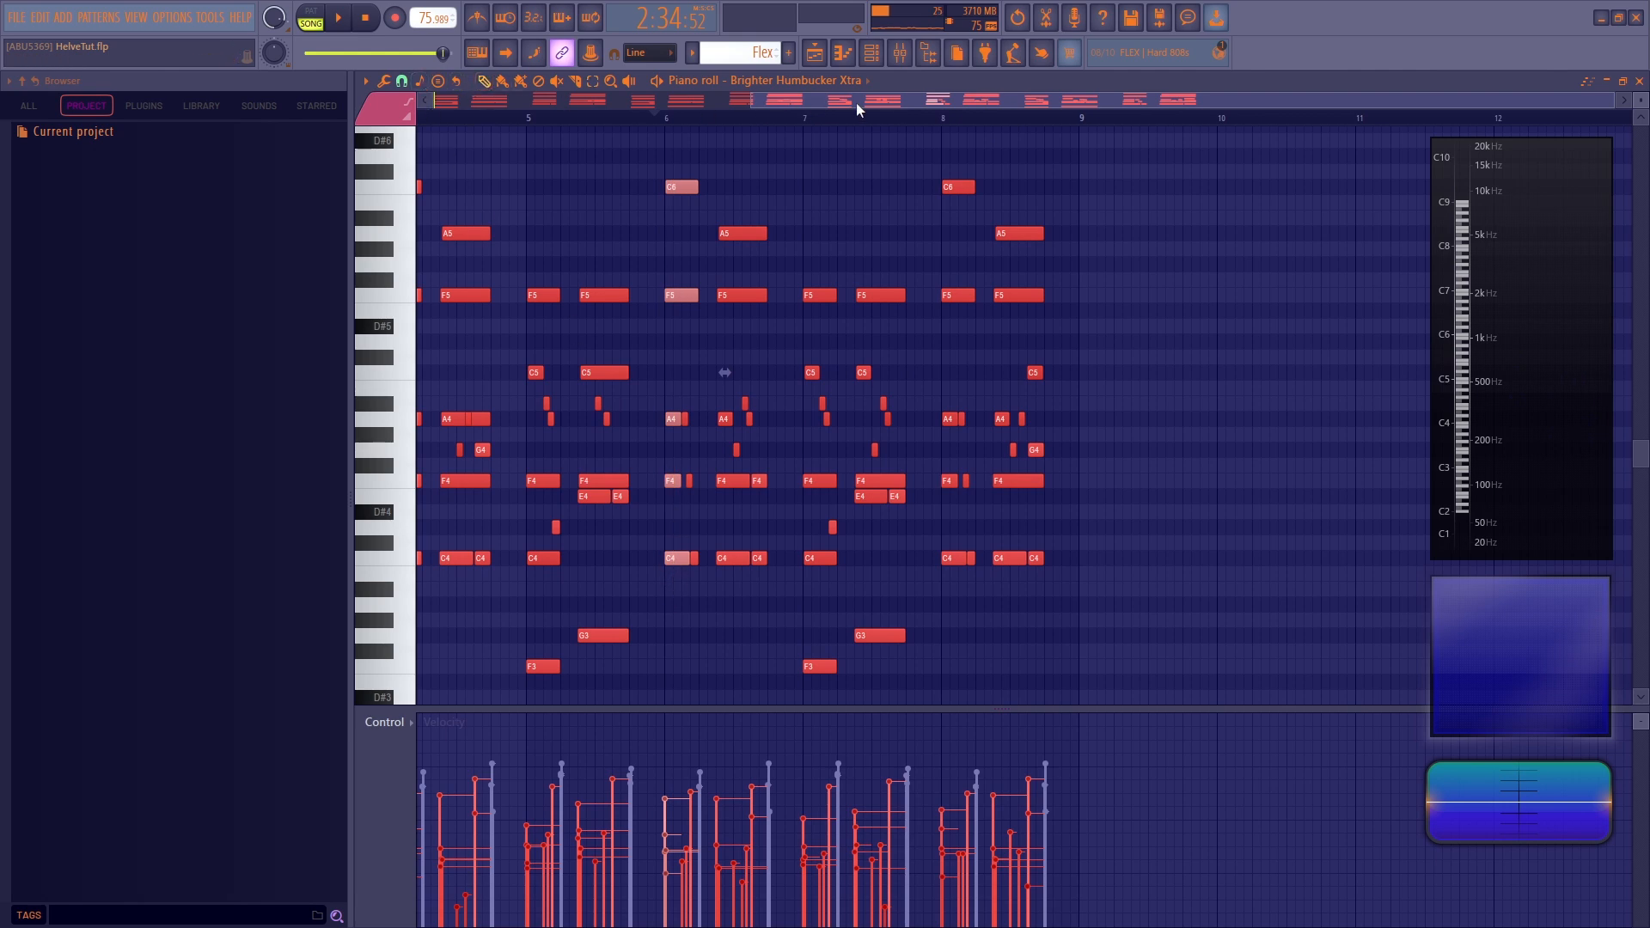
# Color-code the copied chord at bar 9, with A4 and F4 in color 14 and F5 in color 8, and add a G5 note
pyautogui.moveTo(856, 104); pyautogui.dragTo(1031, 104)
pyautogui.scroll(3, 1037, 113)
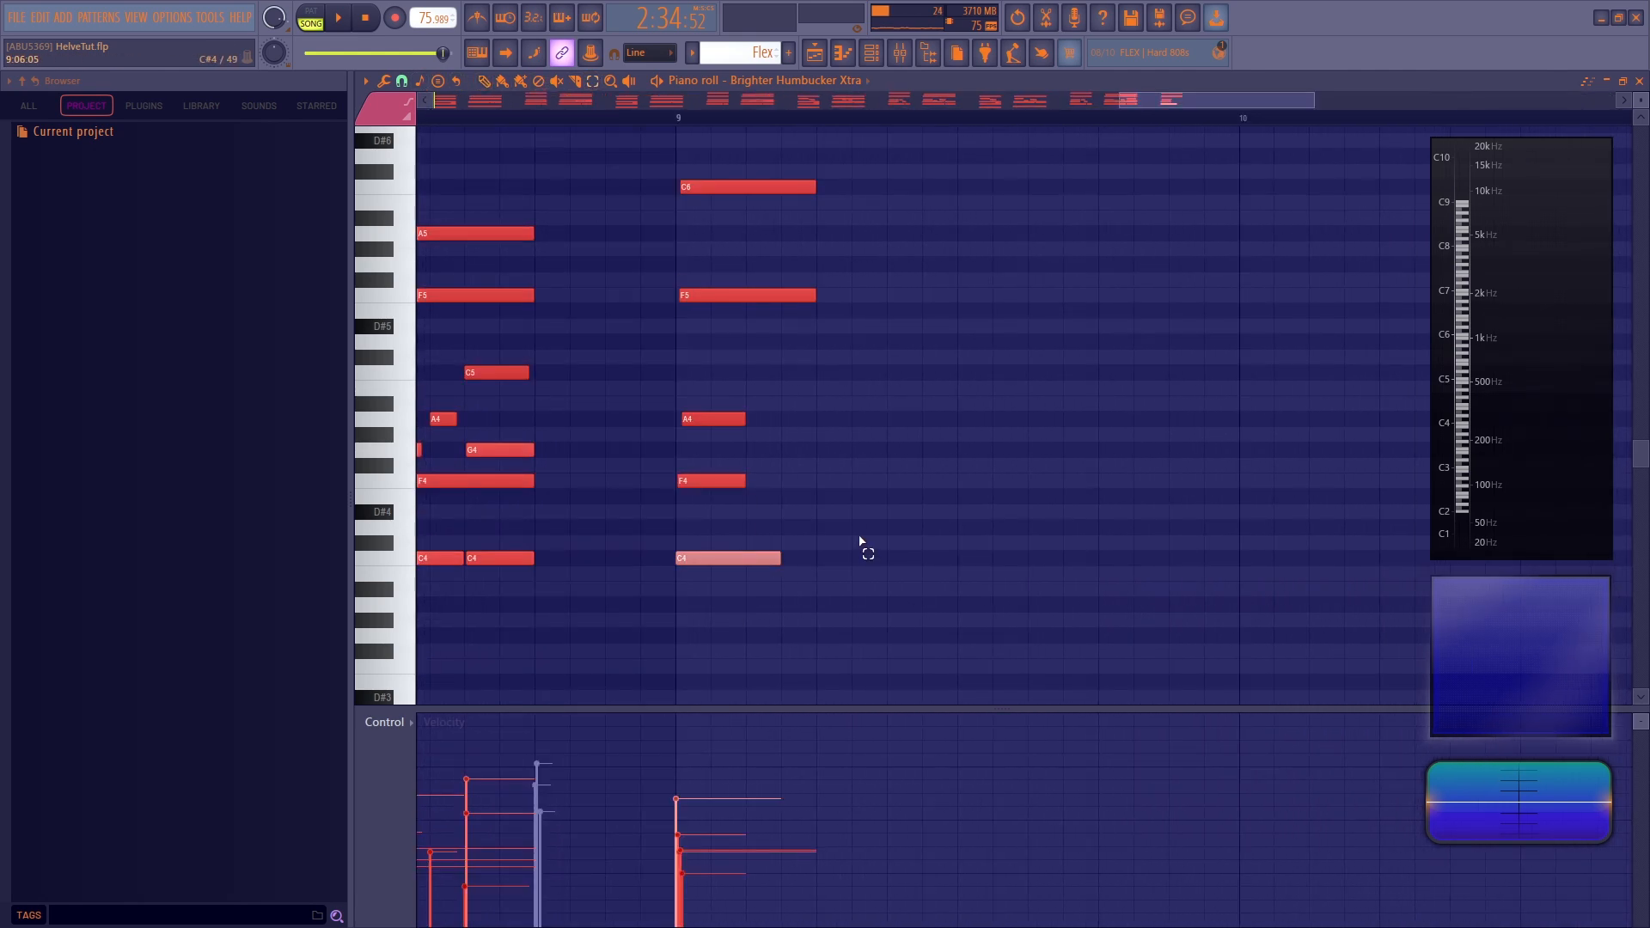
pyautogui.click(370, 116)
pyautogui.click(488, 185)
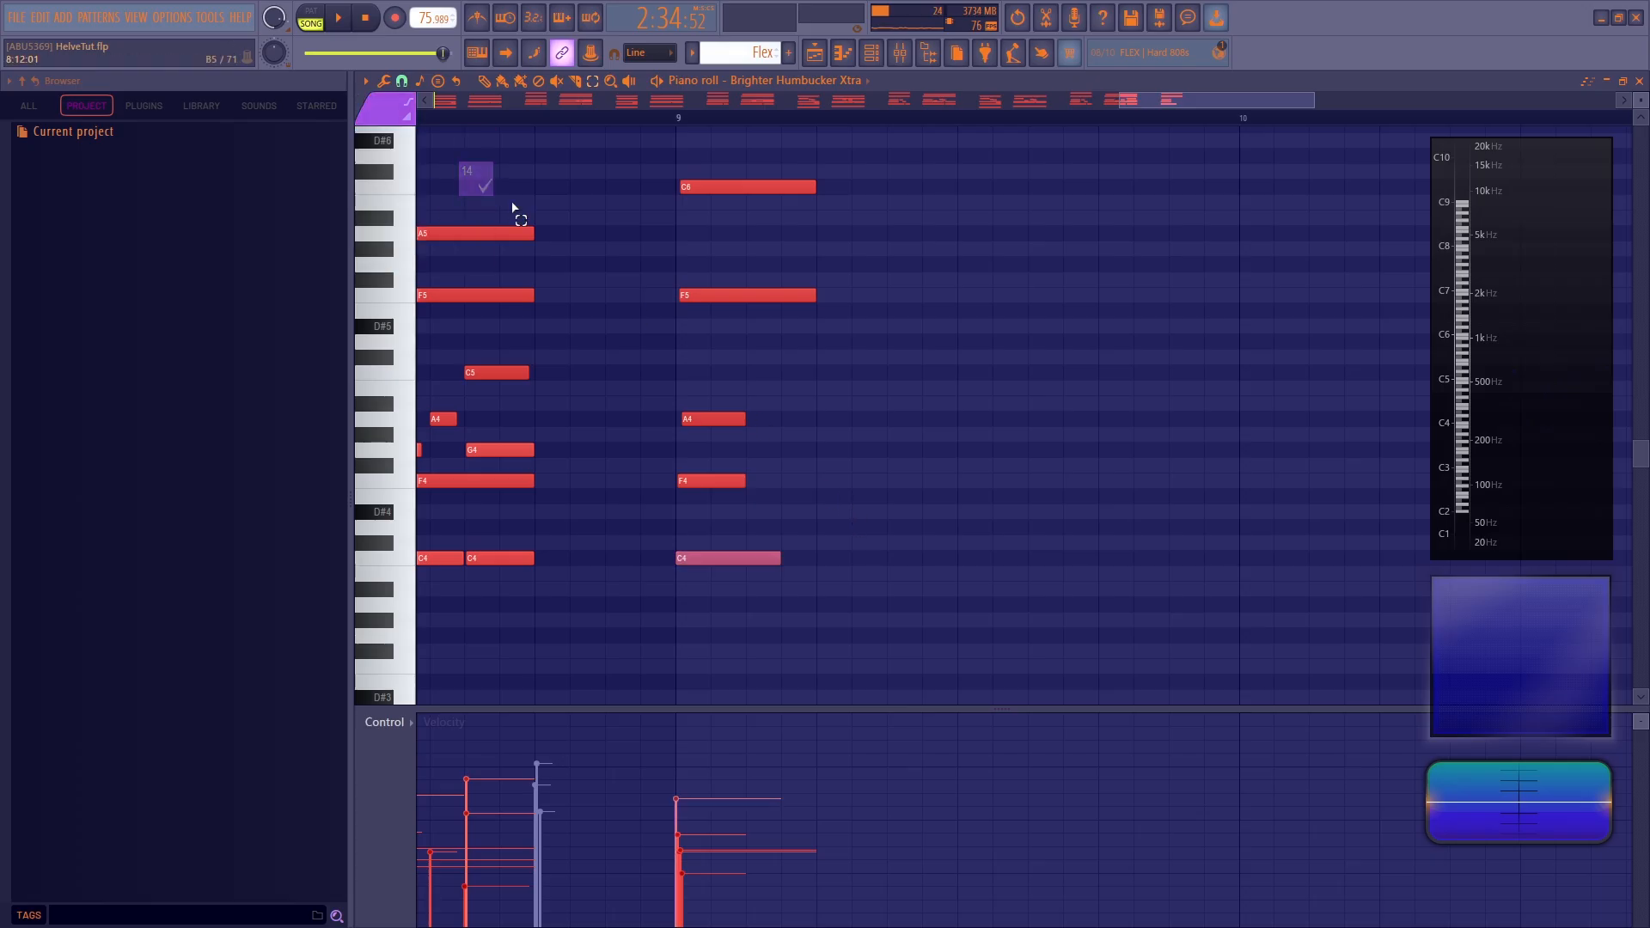
pyautogui.click(403, 129)
pyautogui.click(497, 169)
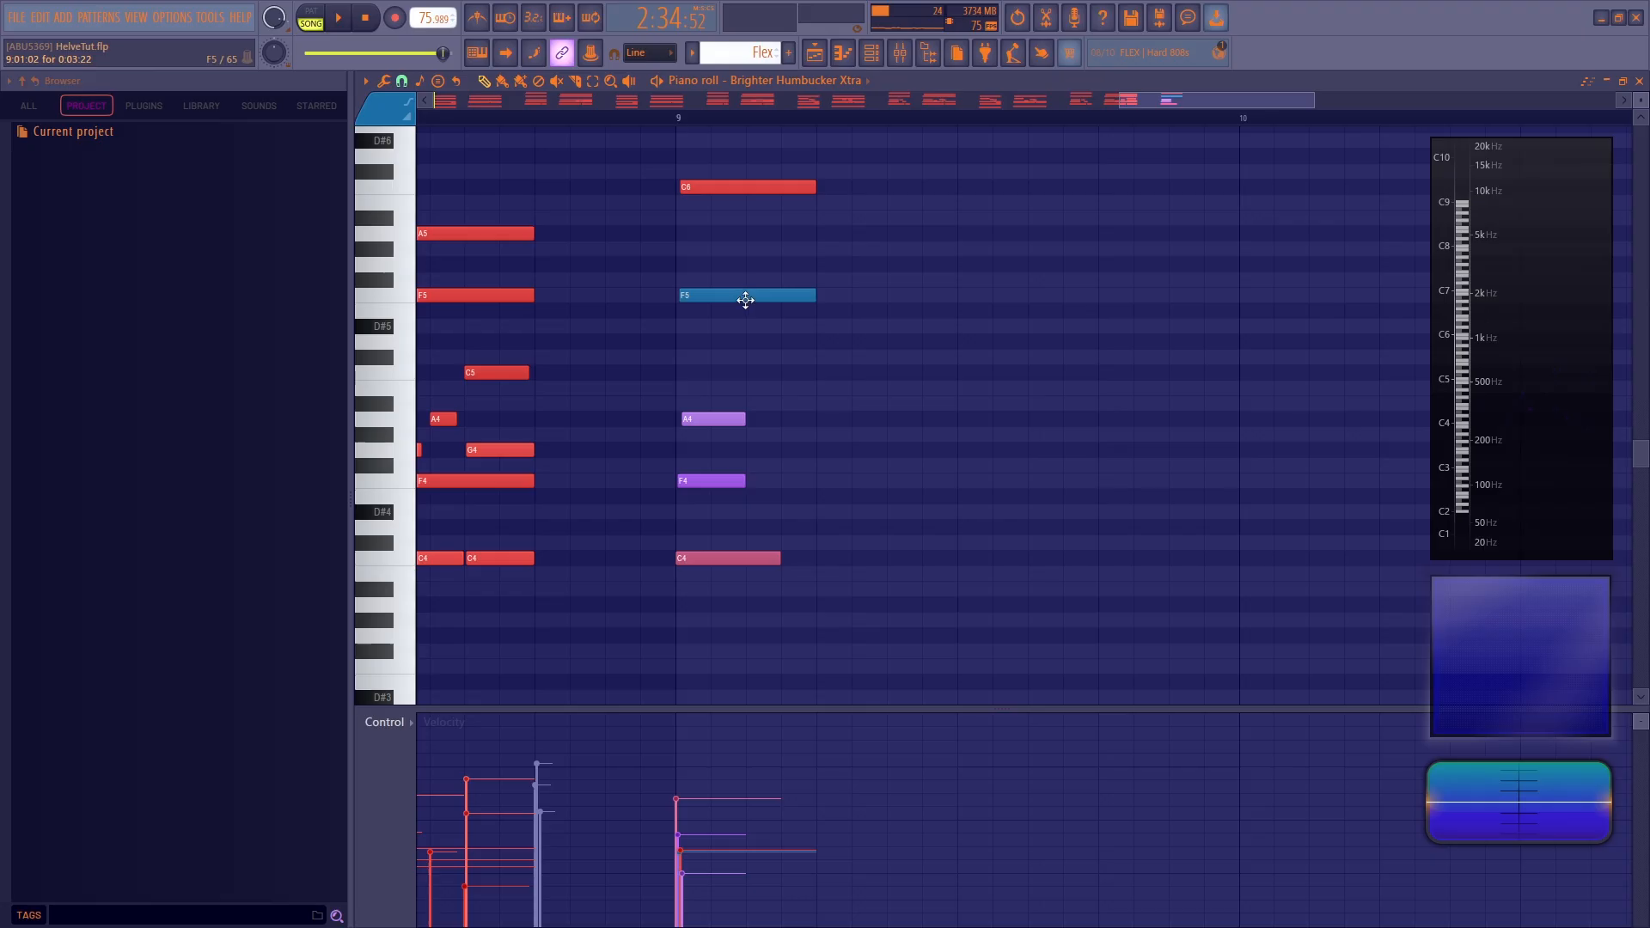
pyautogui.moveTo(744, 296); pyautogui.dragTo(748, 259)
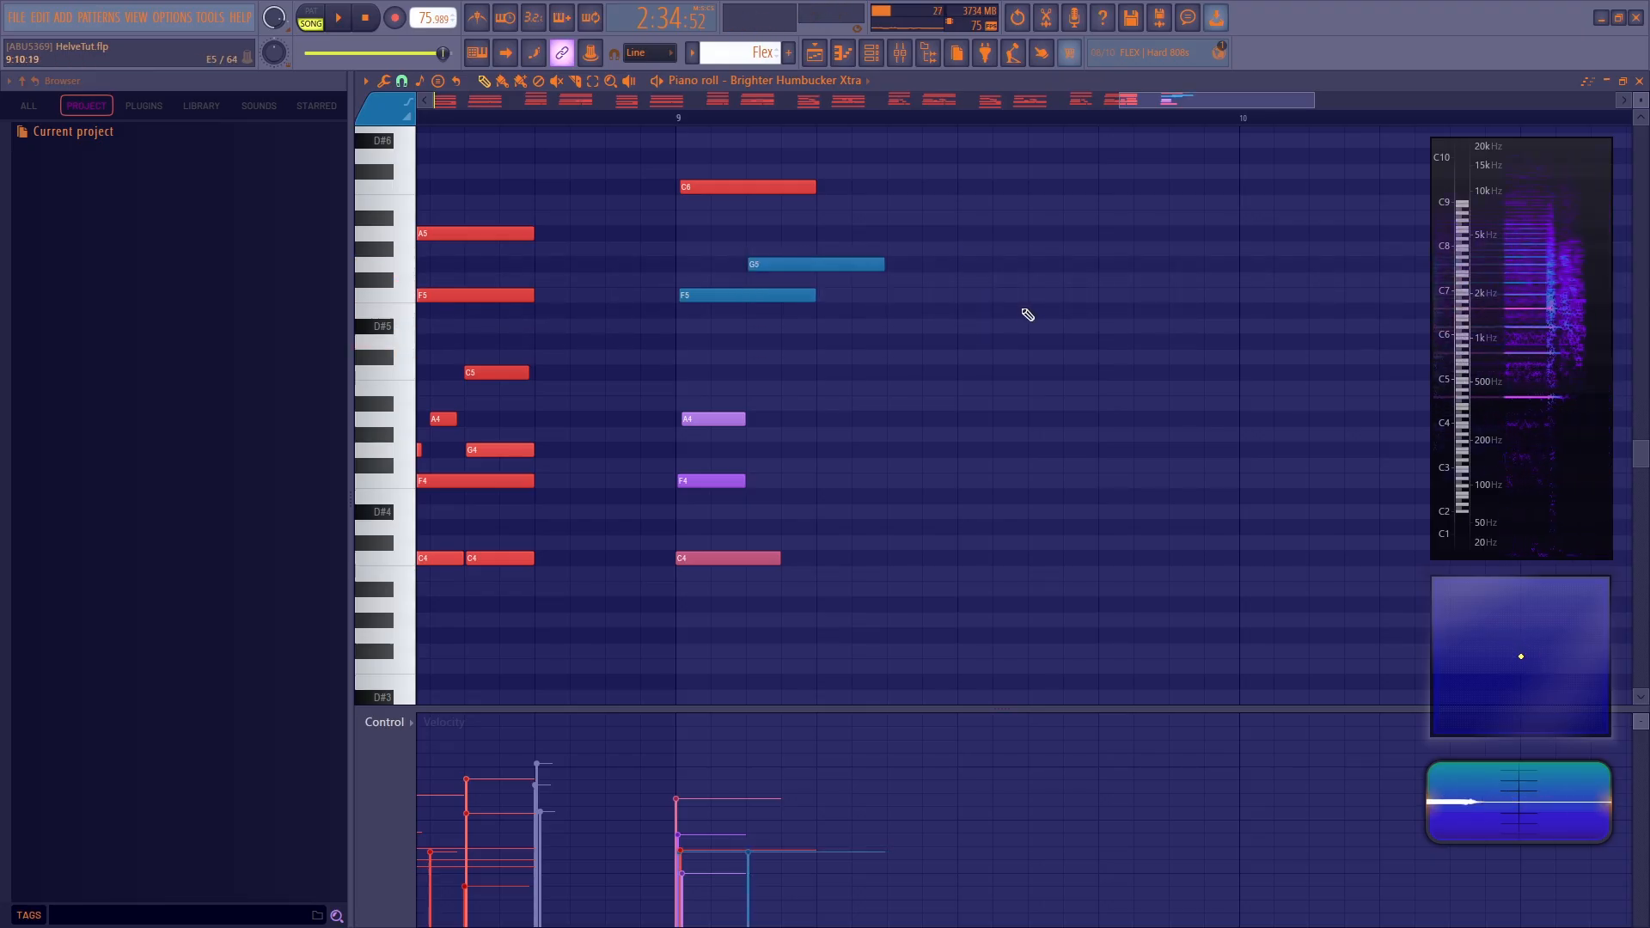
# Play the multi-colored test chord at bar 9 and delete its five notes
pyautogui.scroll(1, 1016, 345)
pyautogui.press('space')
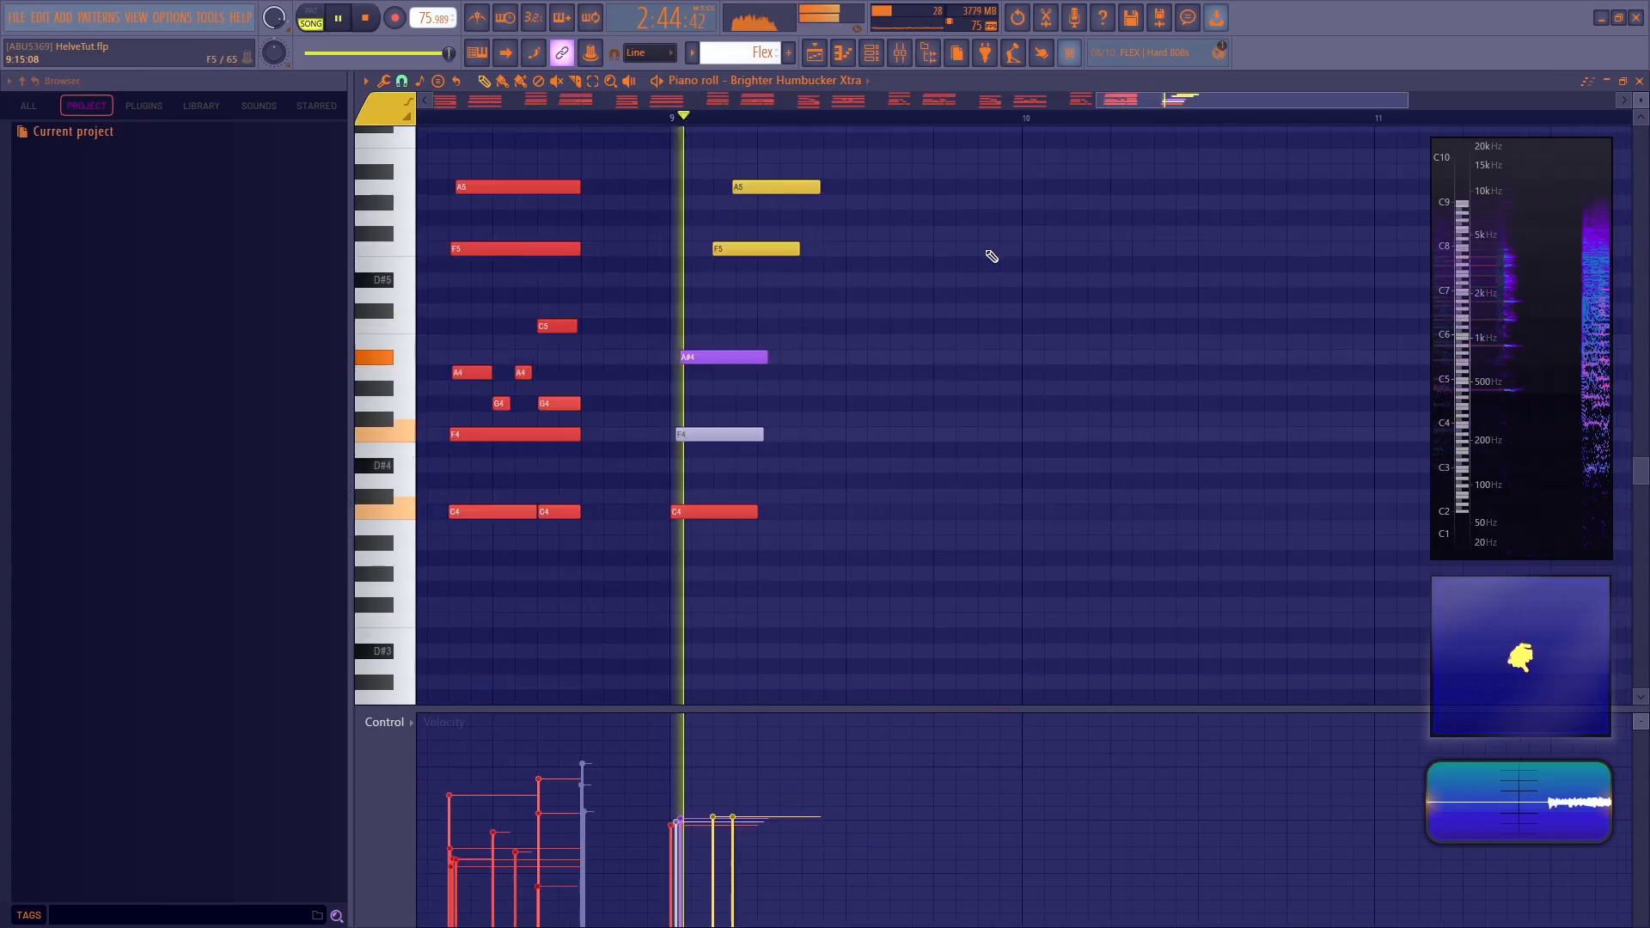
pyautogui.press('space')
pyautogui.rightClick(740, 187)
pyautogui.rightClick(737, 249)
pyautogui.rightClick(730, 357)
pyautogui.rightClick(727, 434)
pyautogui.rightClick(722, 511)
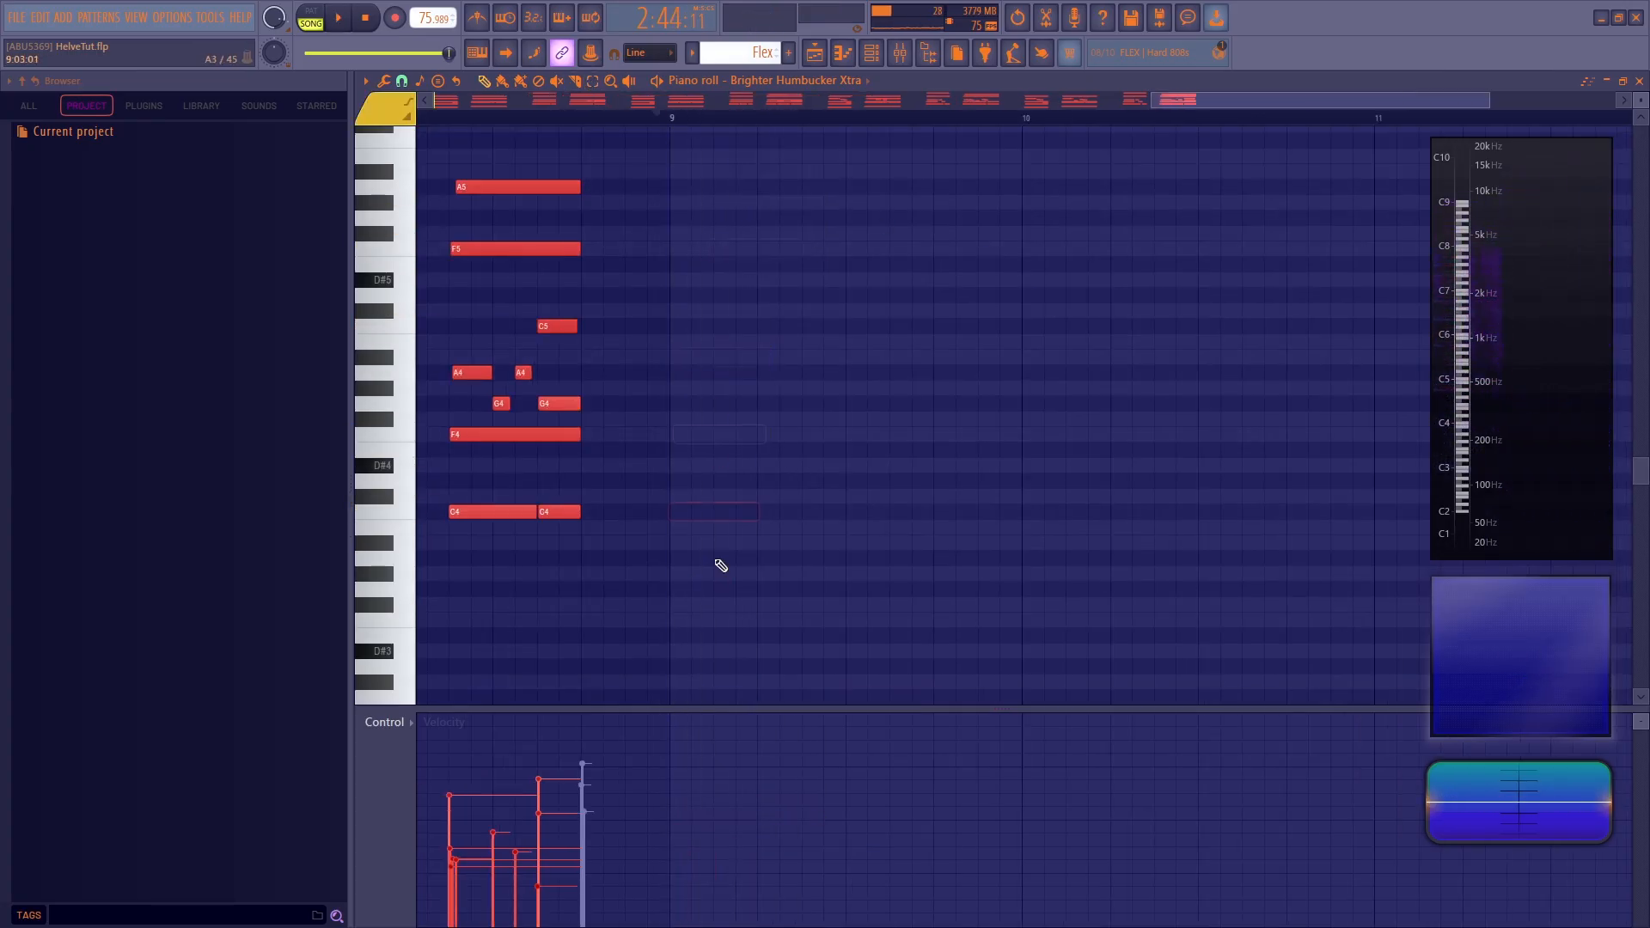
# Play the Brighter Humbucker Xtra part from bar 1 to hear its sound
pyautogui.click(898, 58)
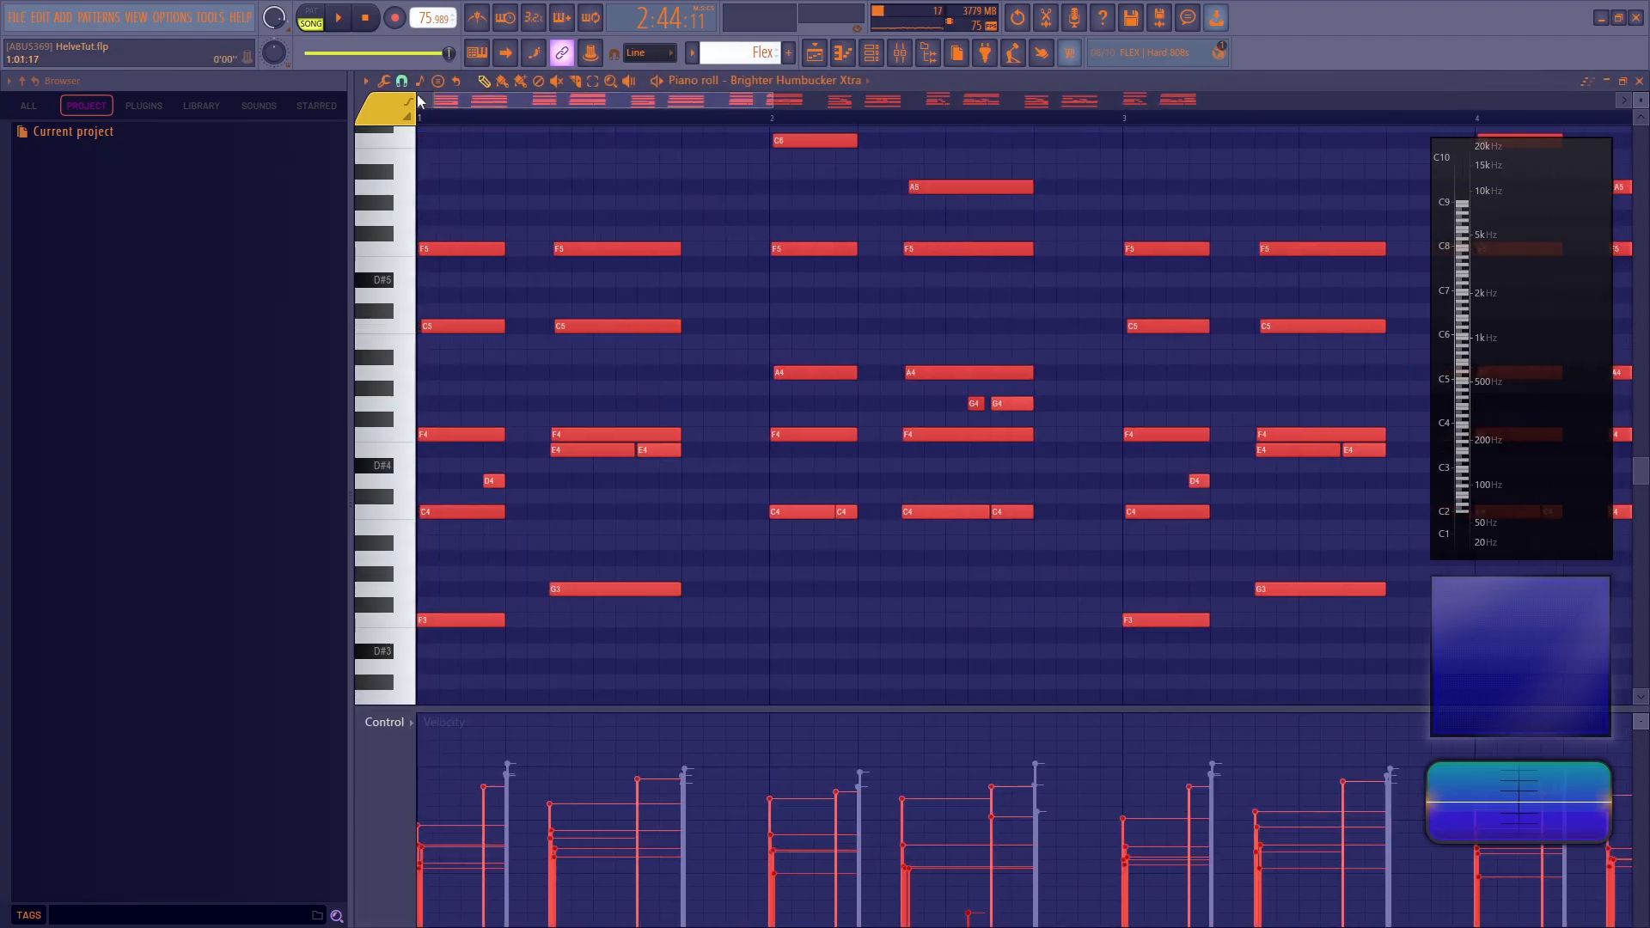
pyautogui.click(402, 81)
pyautogui.click(430, 346)
pyautogui.press('space')
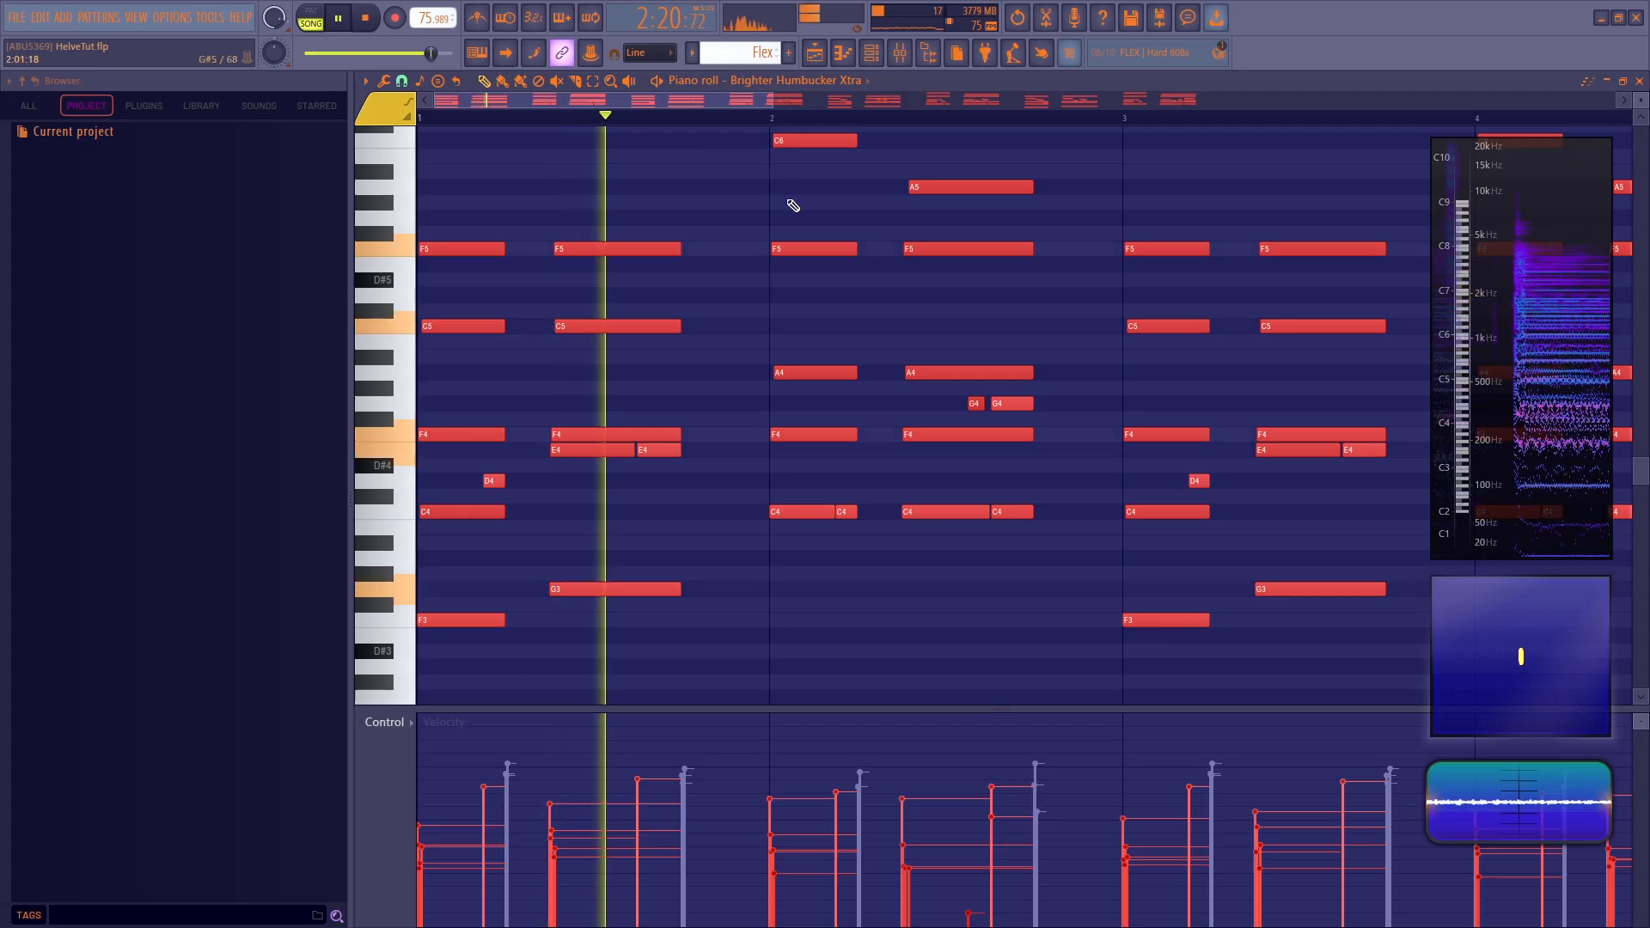
pyautogui.press('space')
# Open the Fruity Limiter and Patcher effects on the Nylon Shimmer mixer track and play the part through them
pyautogui.press('F9')
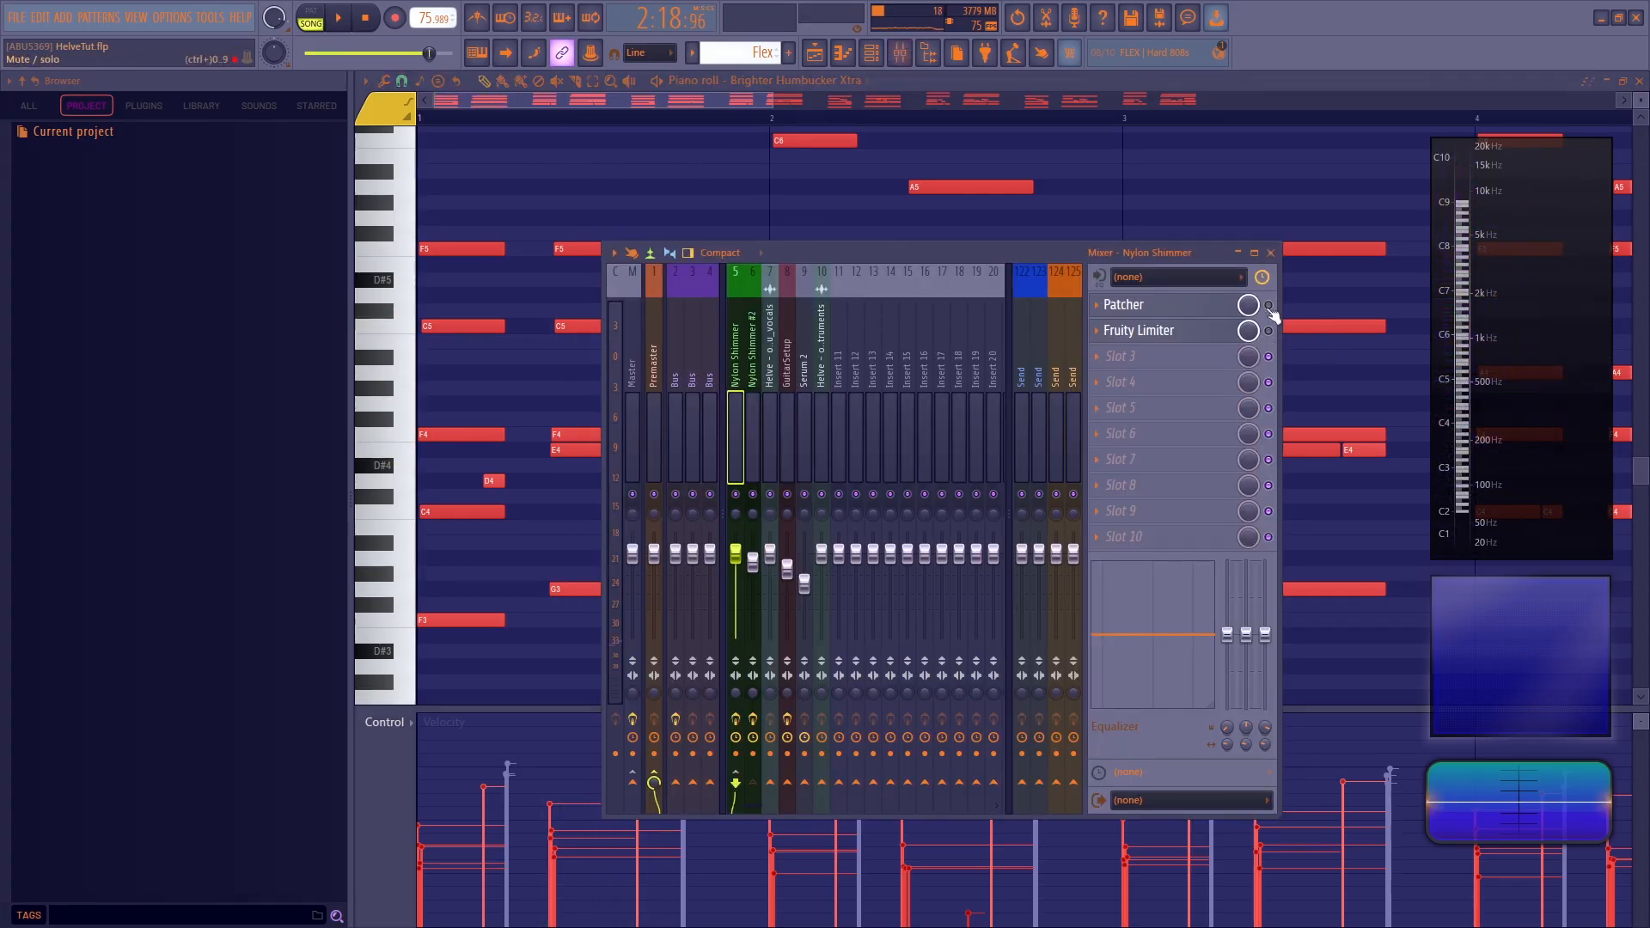
pyautogui.click(1173, 329)
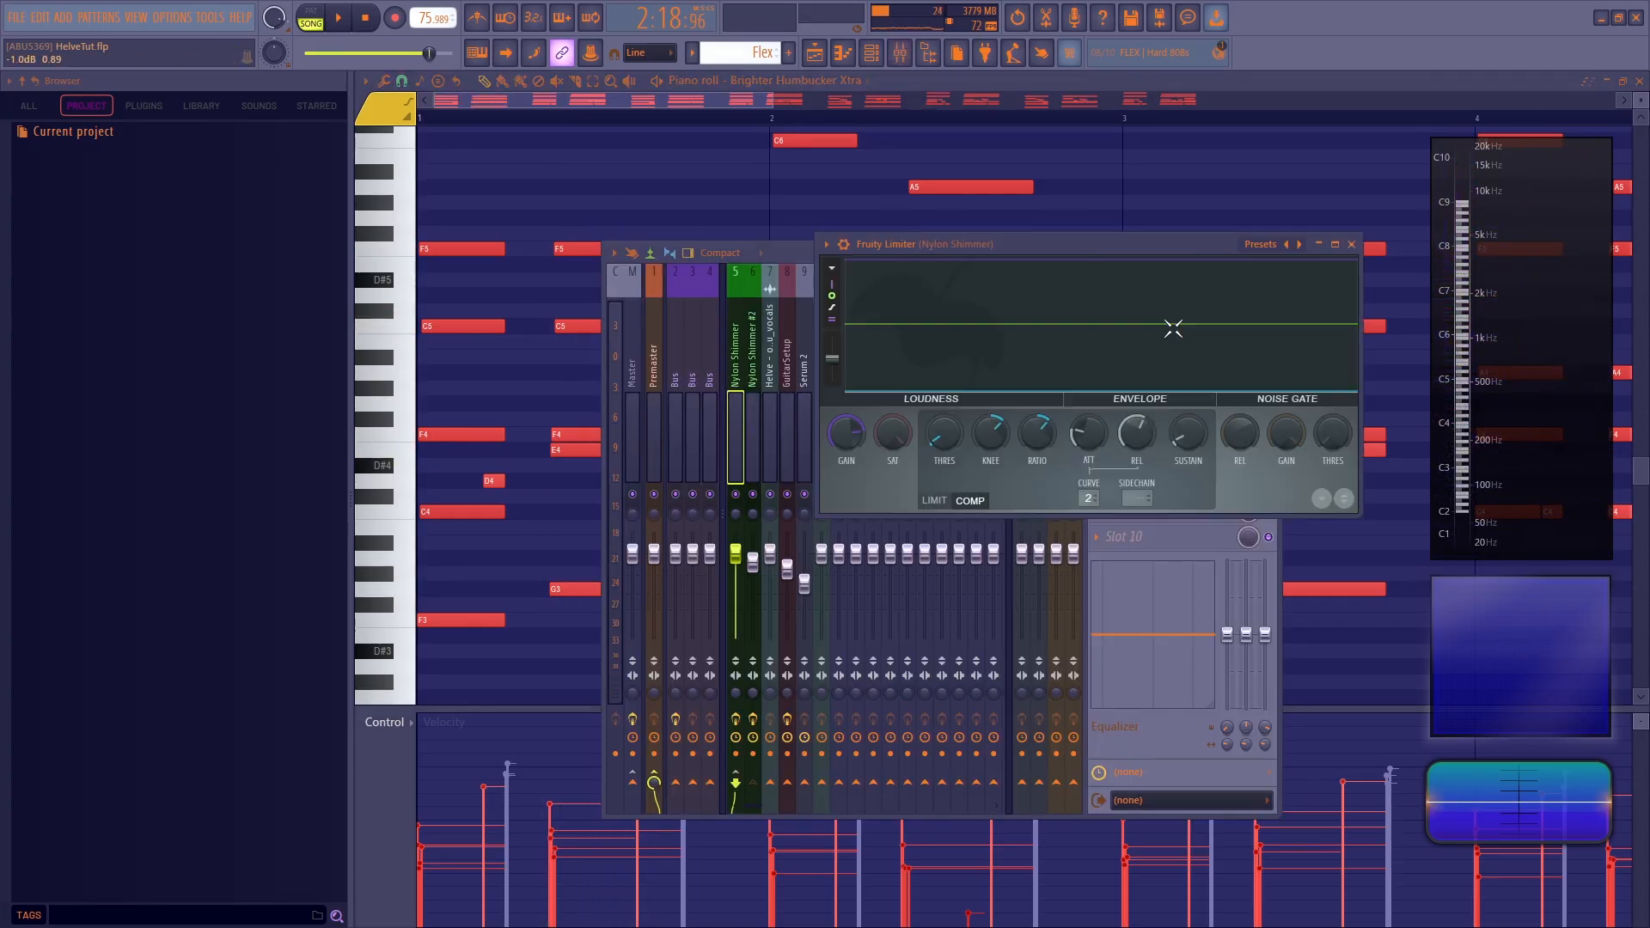
pyautogui.click(1352, 245)
pyautogui.press('space')
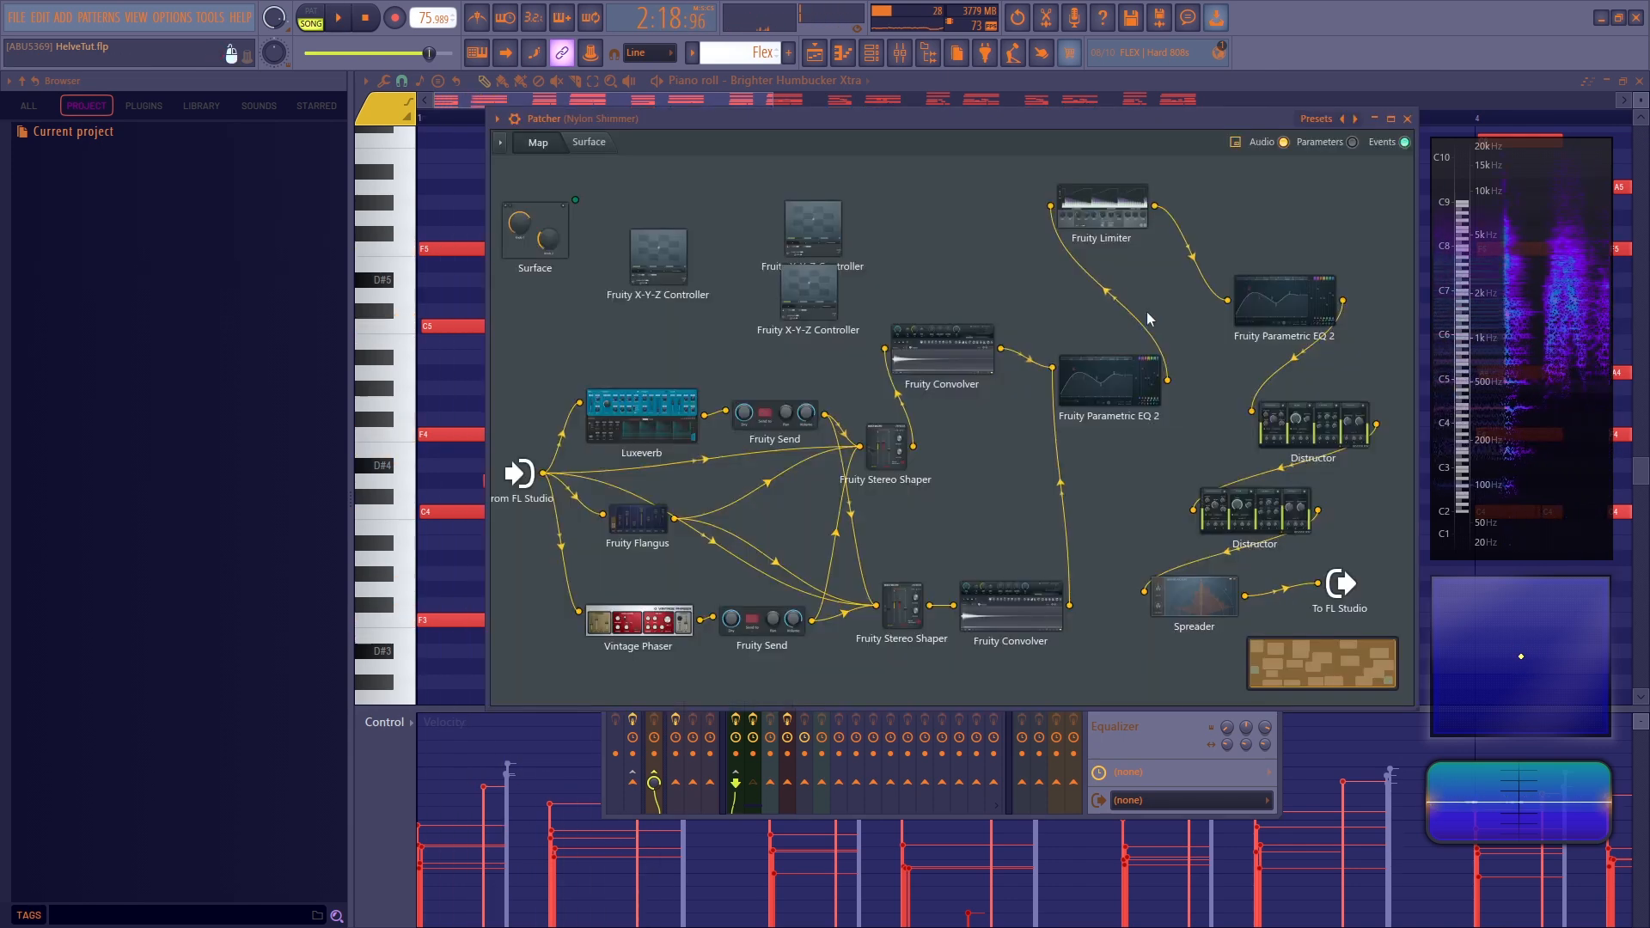
pyautogui.press('space')
pyautogui.click(1134, 306)
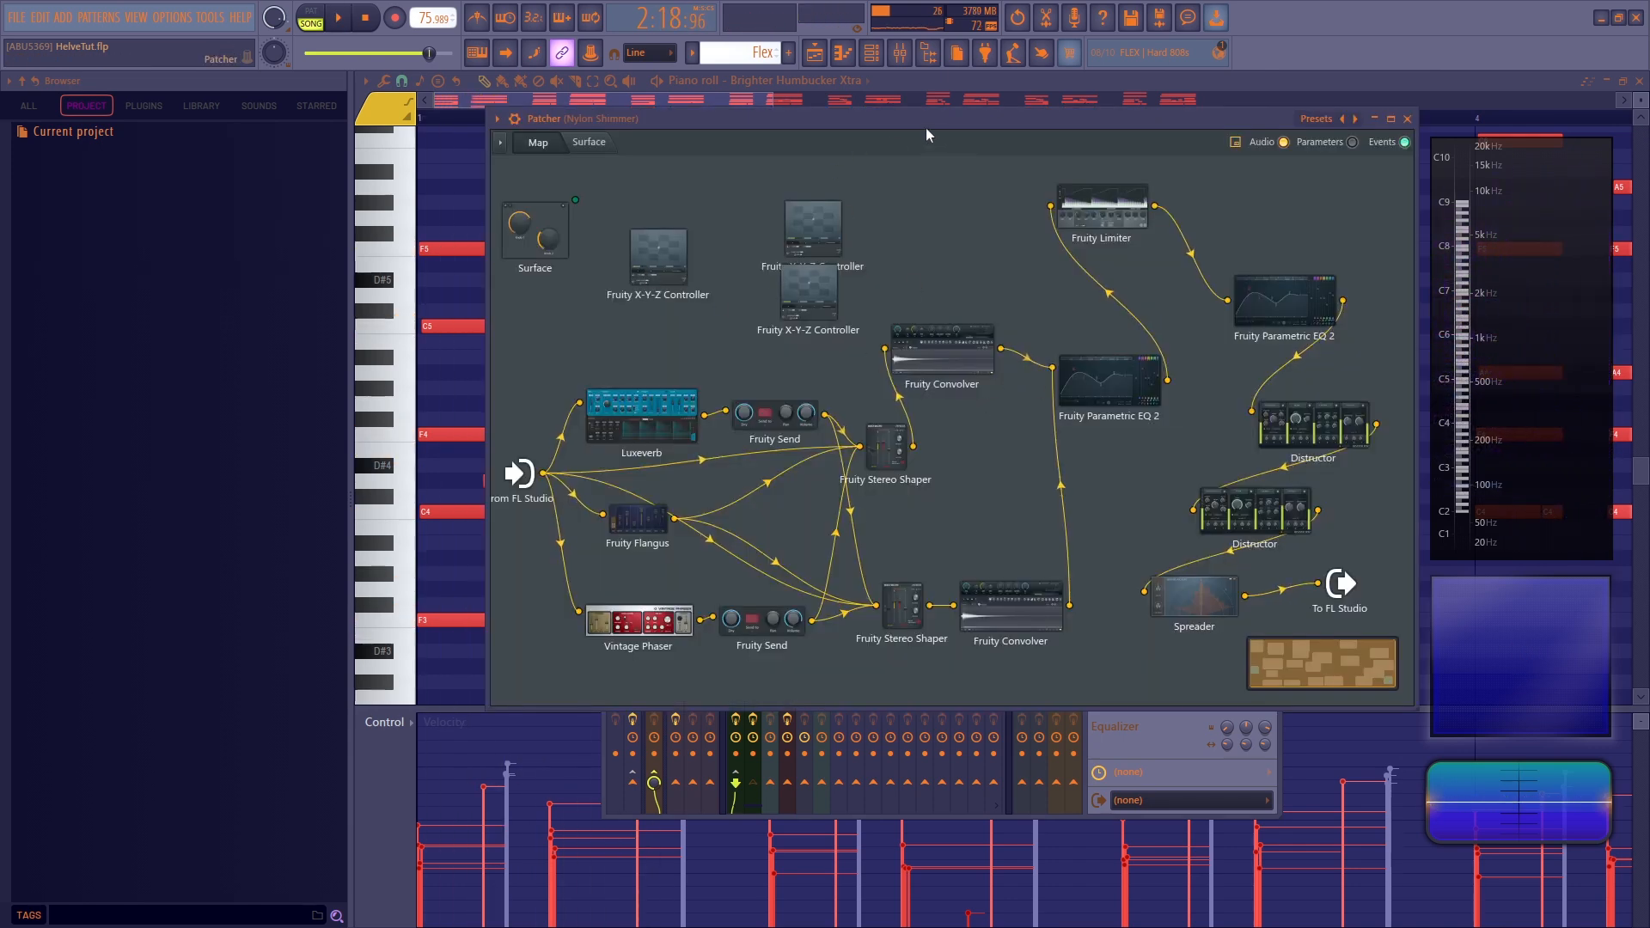
# Rearrange the Luxeverb, Fruity Flangus and Vintage Phaser modules in the Patcher map and open Luxeverb
pyautogui.moveTo(926, 135); pyautogui.dragTo(880, 143)
pyautogui.click(1237, 150)
pyautogui.click(1237, 150)
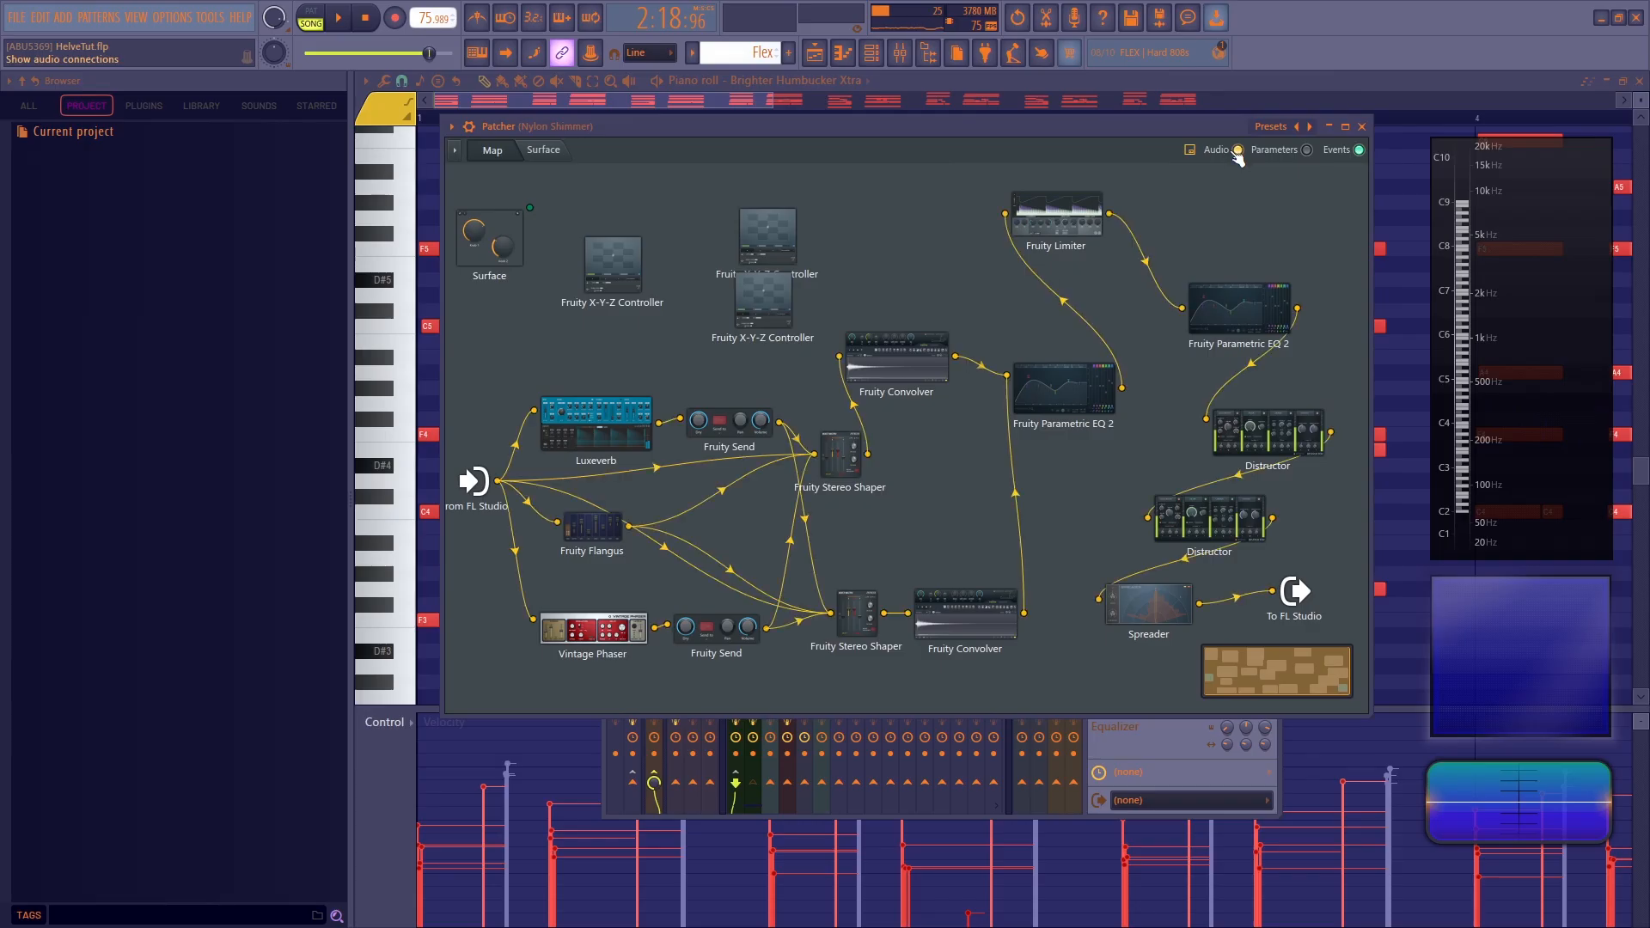
pyautogui.moveTo(502, 345); pyautogui.dragTo(644, 627)
pyautogui.moveTo(604, 435); pyautogui.dragTo(585, 385)
pyautogui.moveTo(720, 375); pyautogui.dragTo(708, 649)
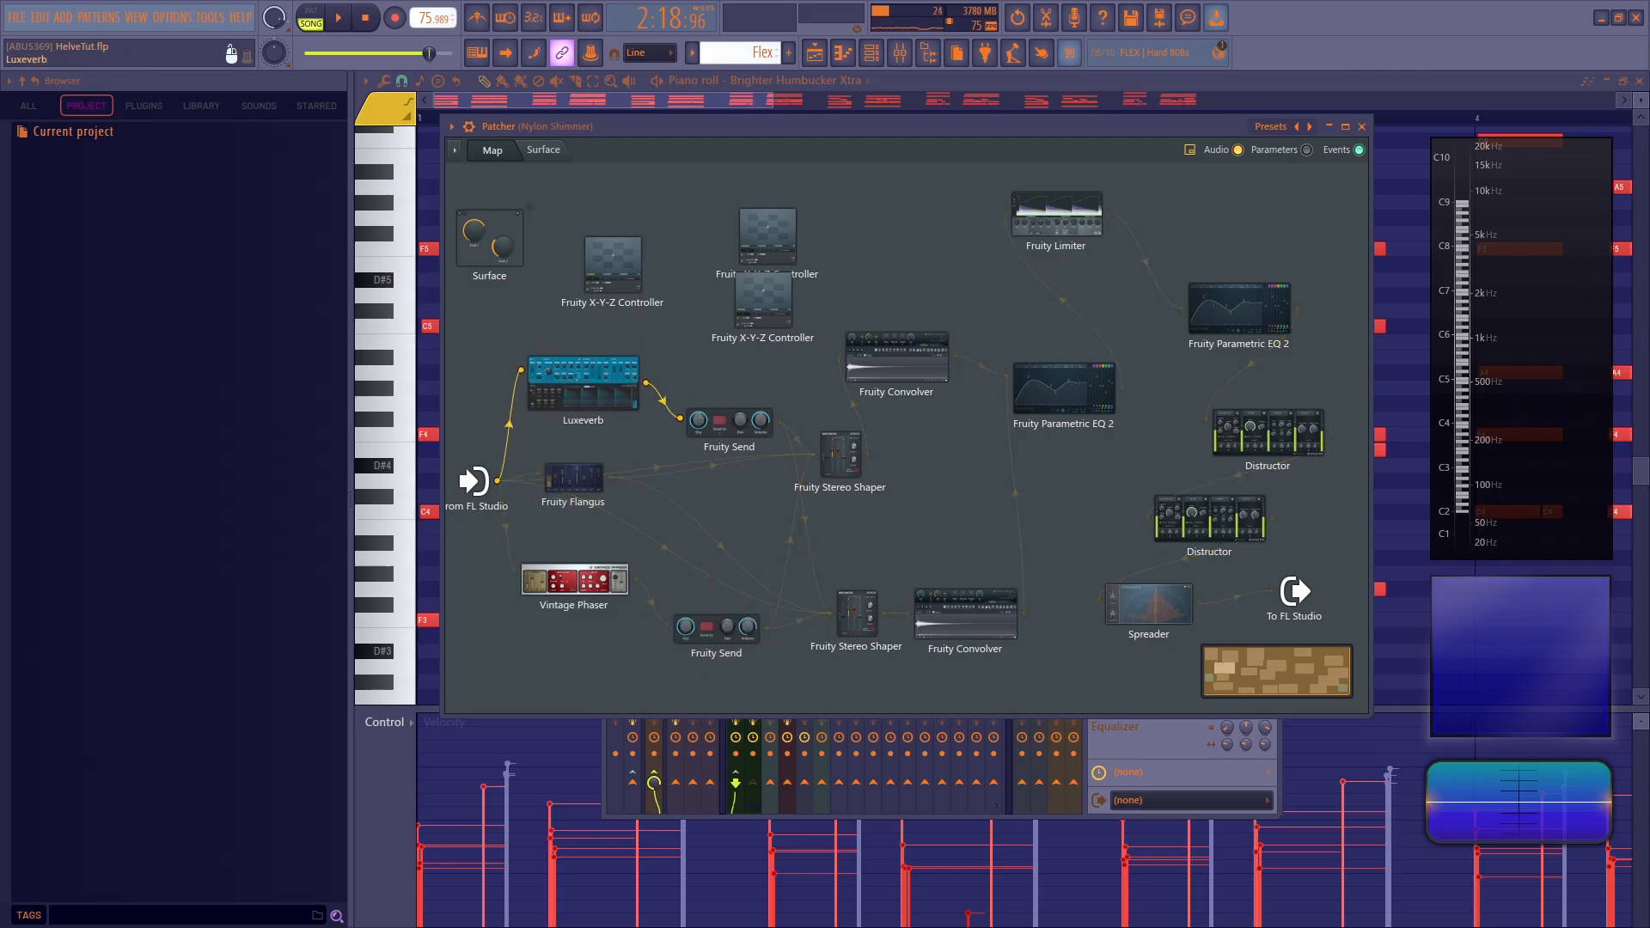
pyautogui.doubleClick(590, 386)
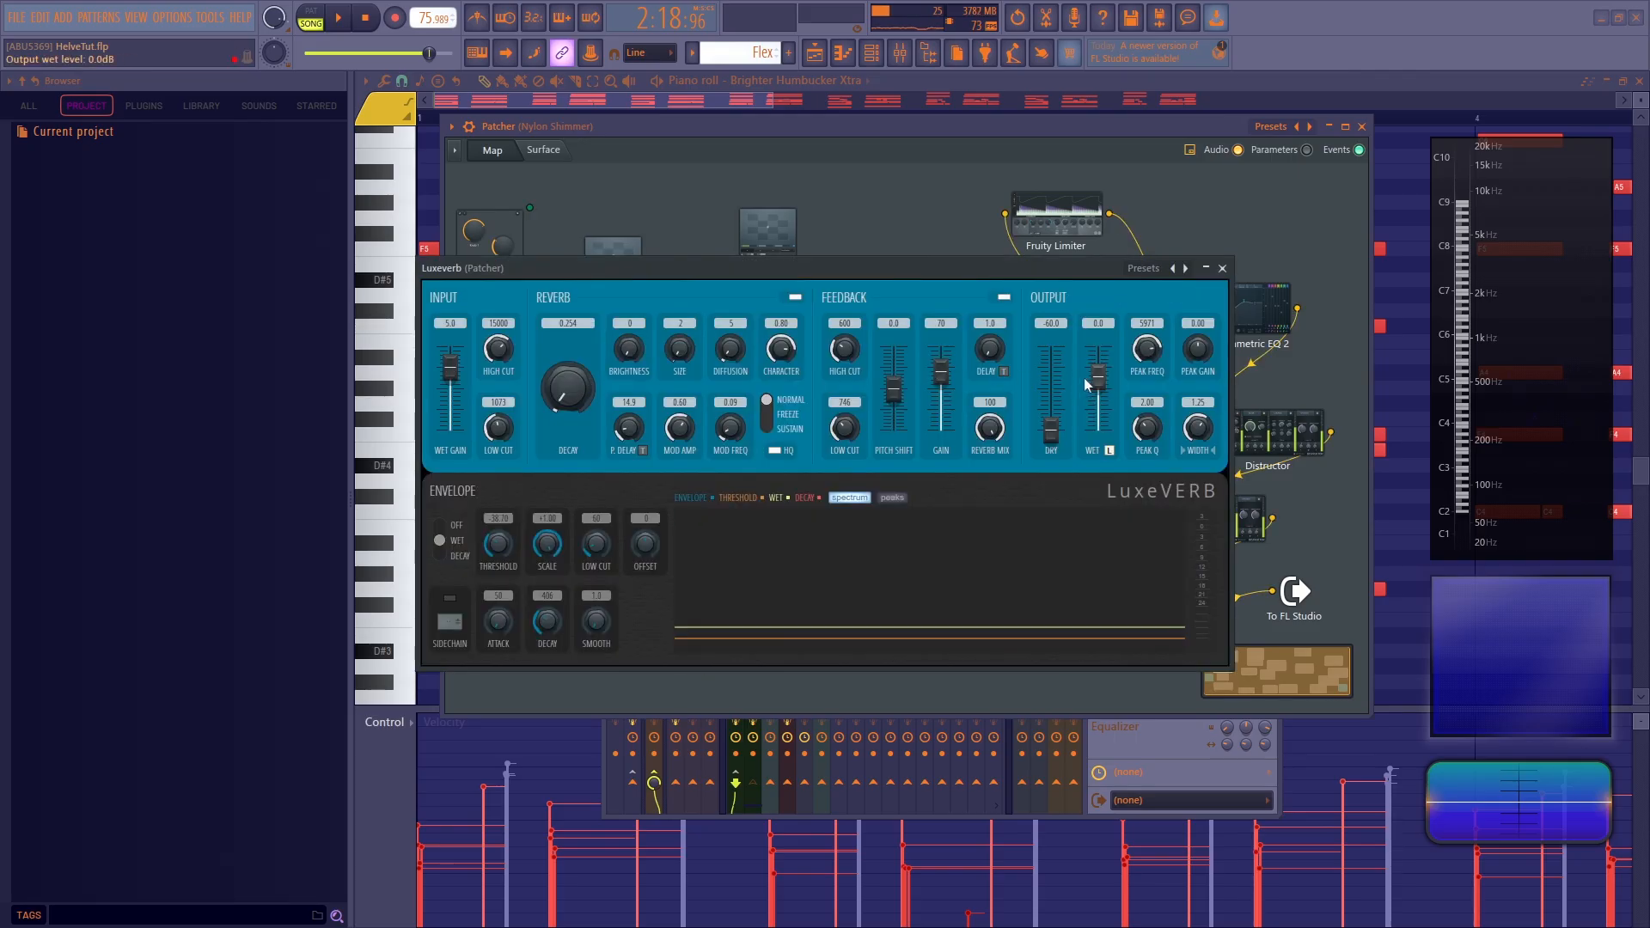
# Close Luxeverb and look over the knobs on the Patcher's Surface before returning to the Map
pyautogui.click(1222, 269)
pyautogui.click(543, 150)
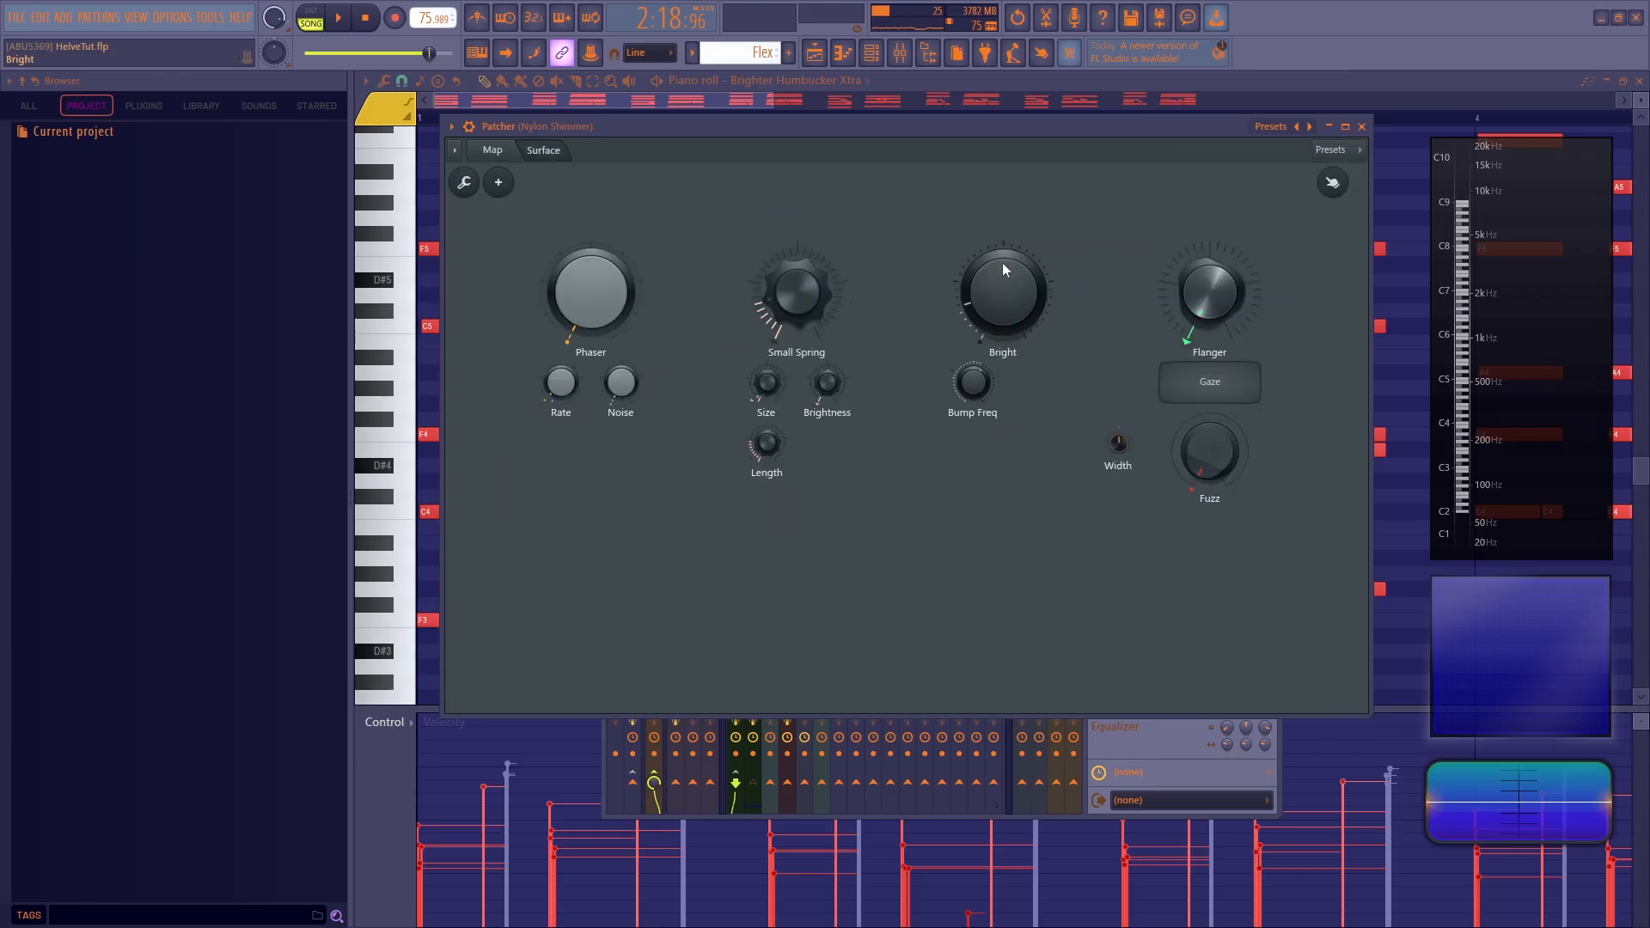
pyautogui.click(493, 150)
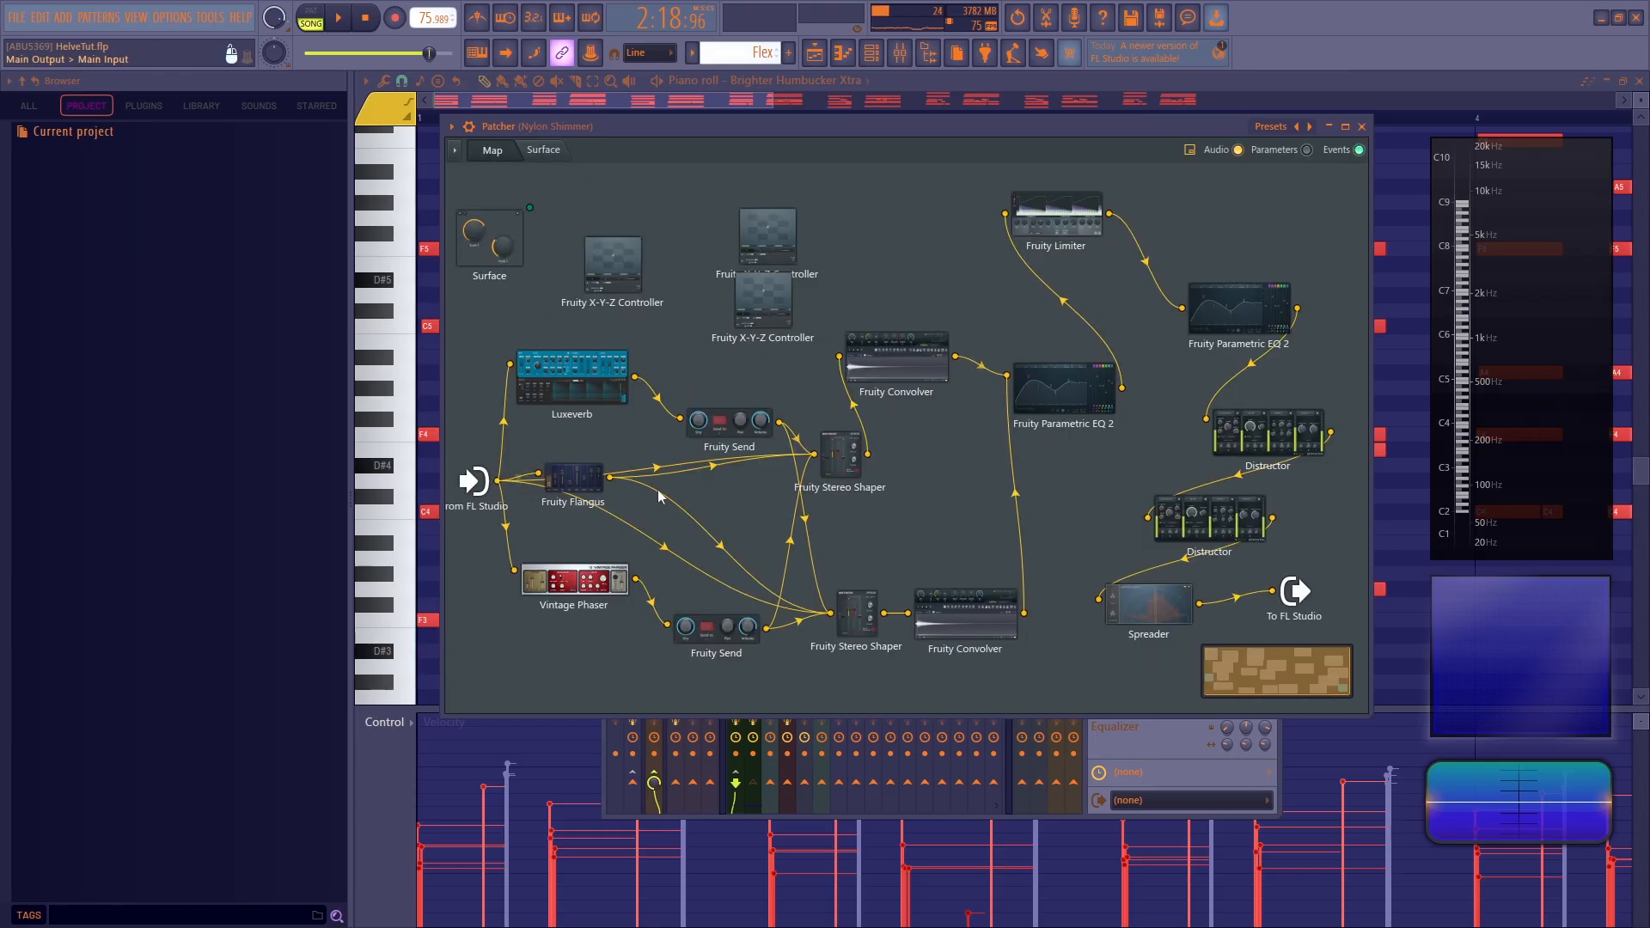
# Move the Luxeverb, Fruity Flangus, Vintage Phaser and Fruity Send modules down the map, and shift both Stereo Shapers closer to the input
pyautogui.moveTo(487, 308); pyautogui.dragTo(746, 702)
pyautogui.moveTo(724, 442); pyautogui.dragTo(707, 680)
pyautogui.scroll(4, 915, 426)
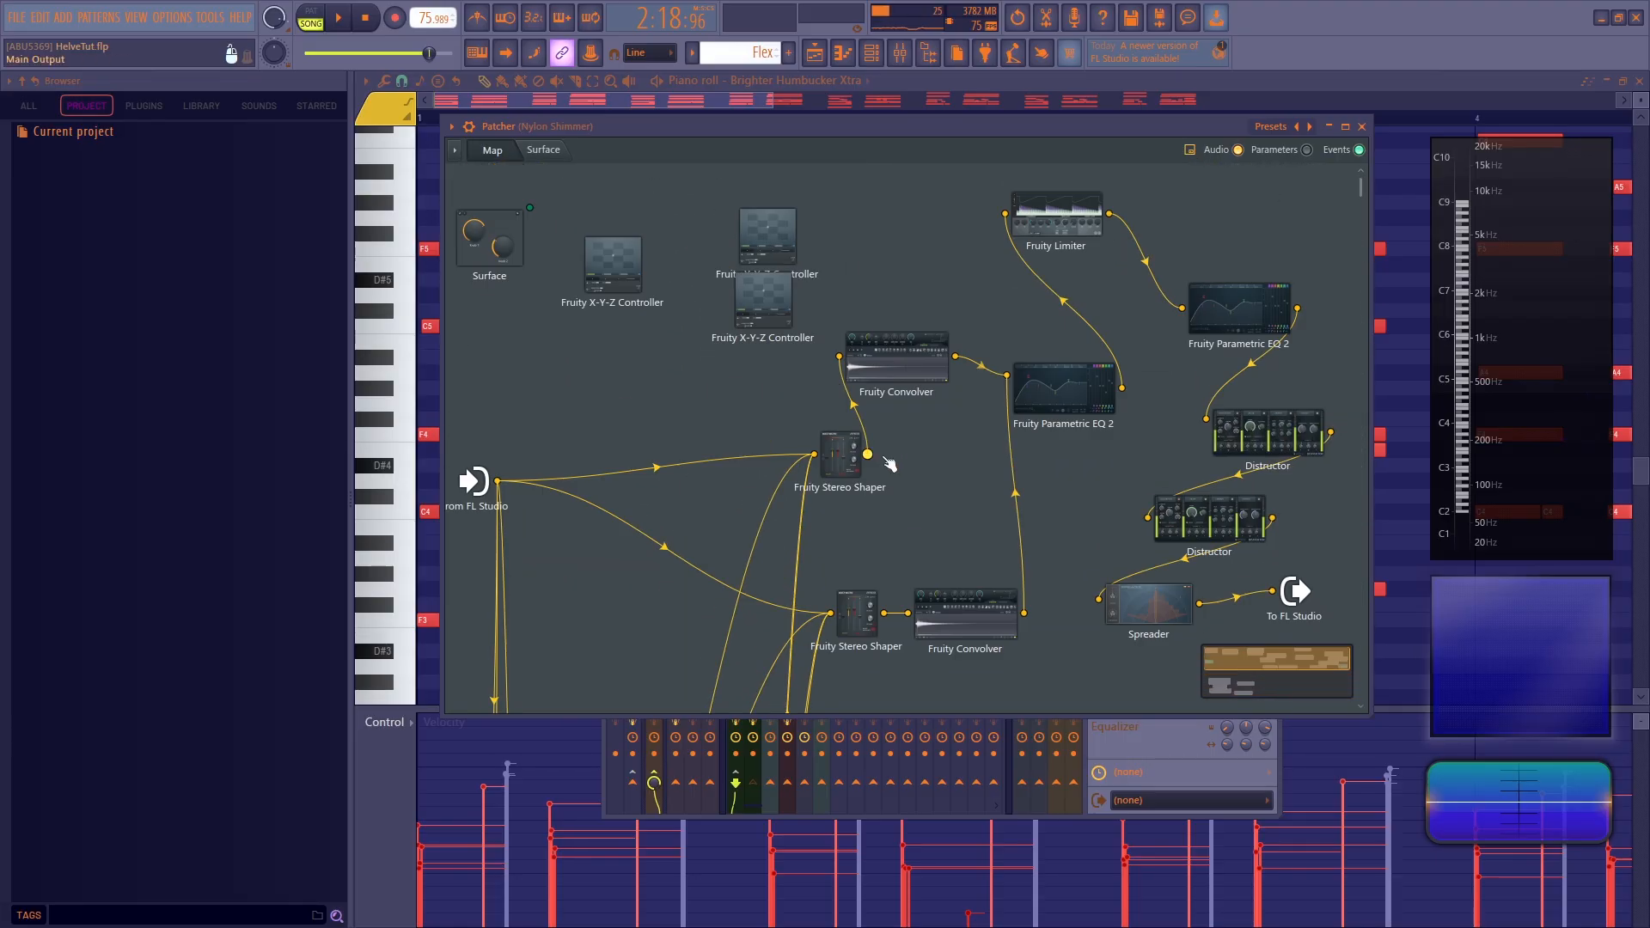
pyautogui.moveTo(829, 444); pyautogui.dragTo(710, 381)
pyautogui.moveTo(851, 614); pyautogui.dragTo(759, 614)
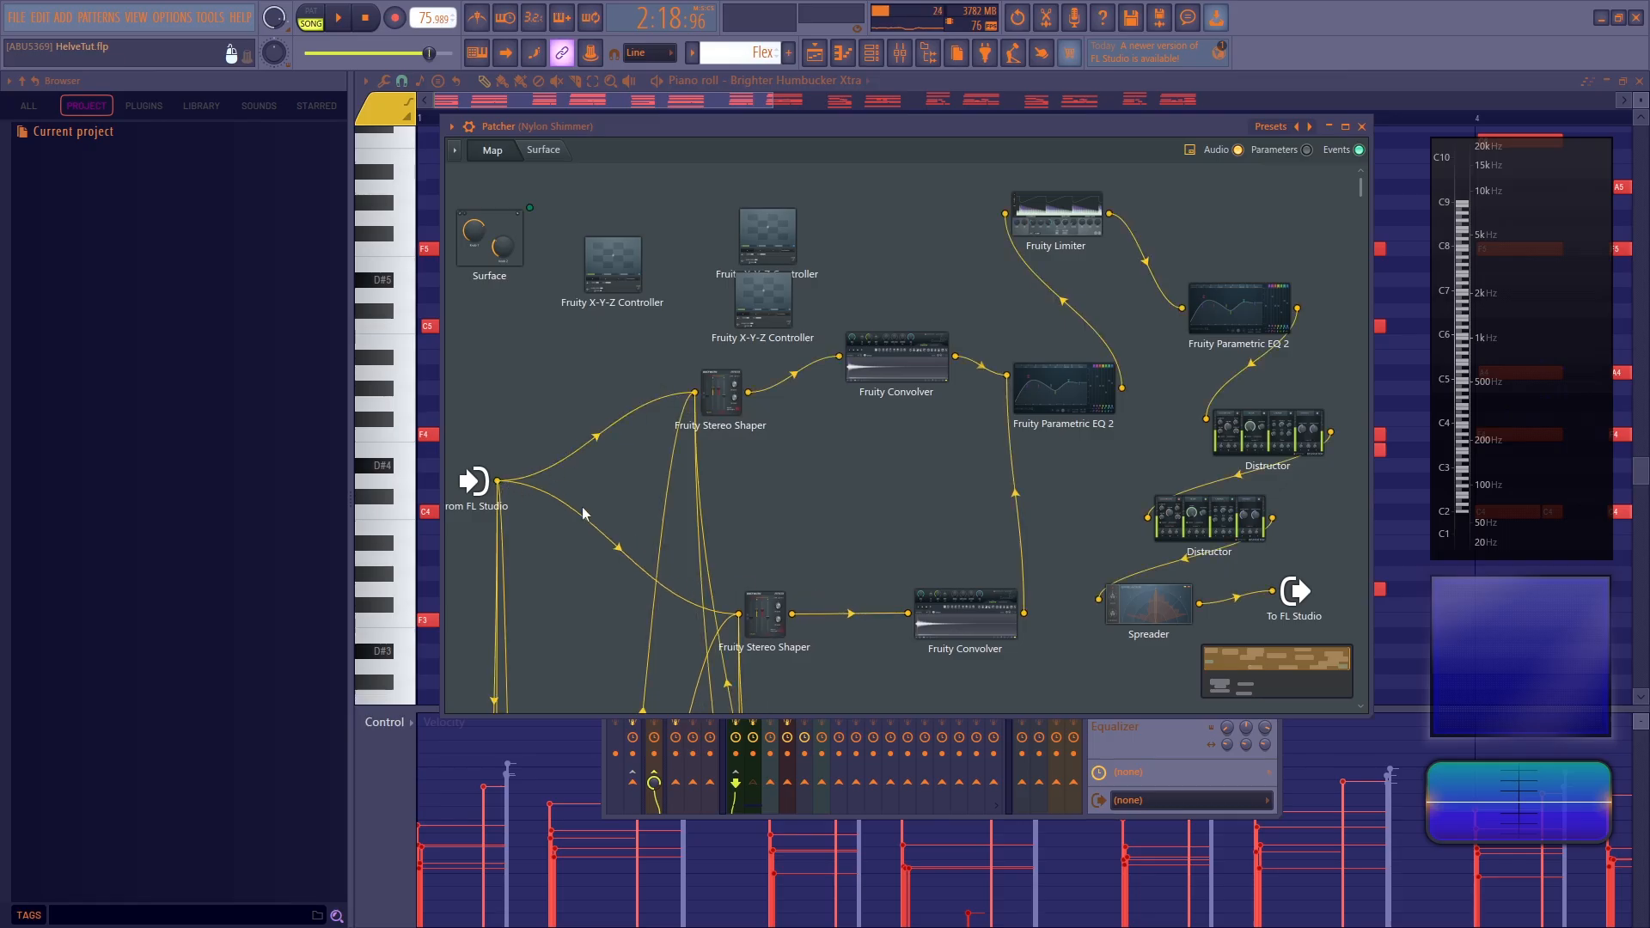
# Toggle the audio connections off and on, and route the upper Fruity Convolver straight to the To FL Studio output
pyautogui.click(1237, 149)
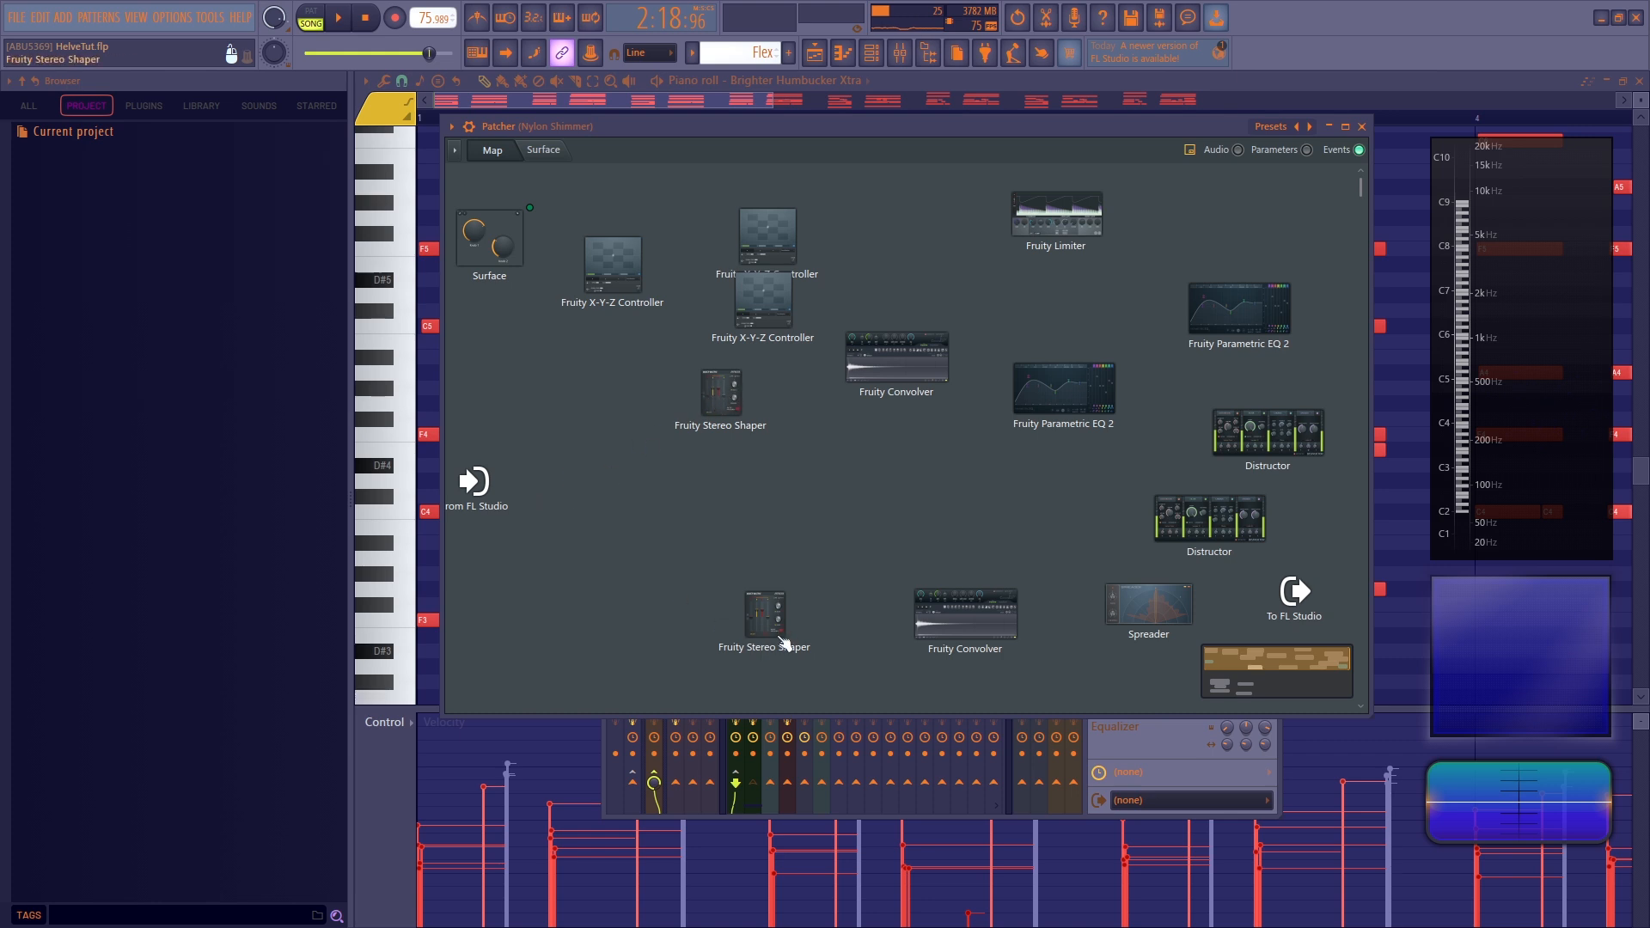
pyautogui.click(1238, 149)
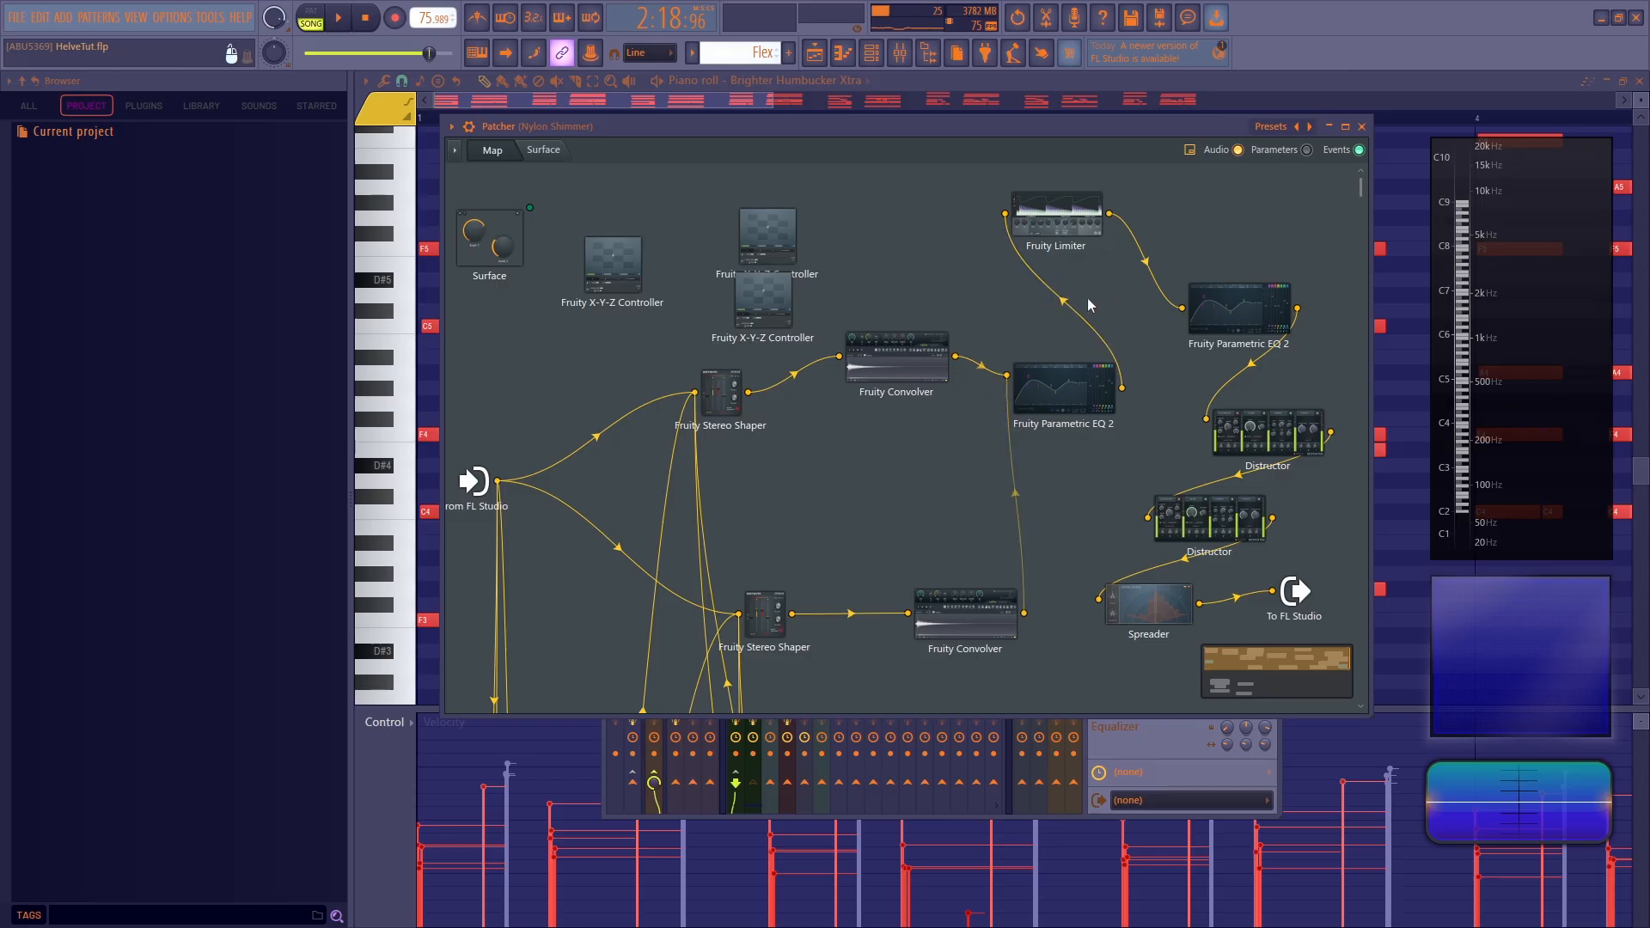
pyautogui.moveTo(1013, 380); pyautogui.dragTo(1148, 517)
# Audition Guitar Cabinet impulses in the upper Fruity Convolver while playing the part, and load IMP Cabinet Model F
pyautogui.doubleClick(905, 377)
pyautogui.press('space')
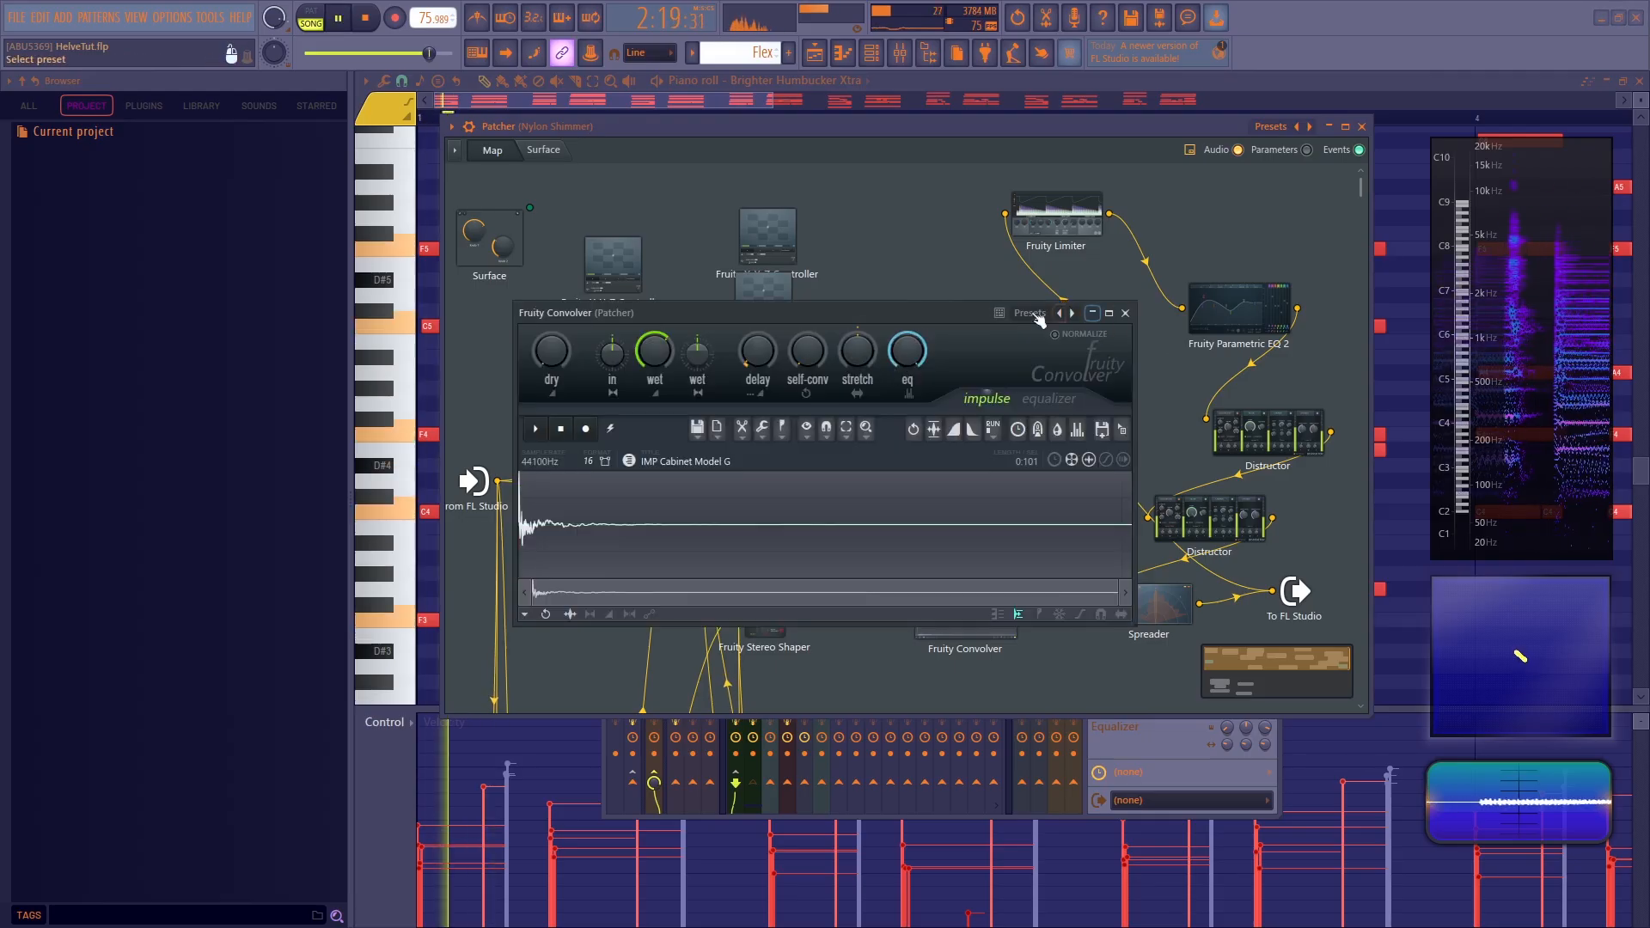
pyautogui.press('space')
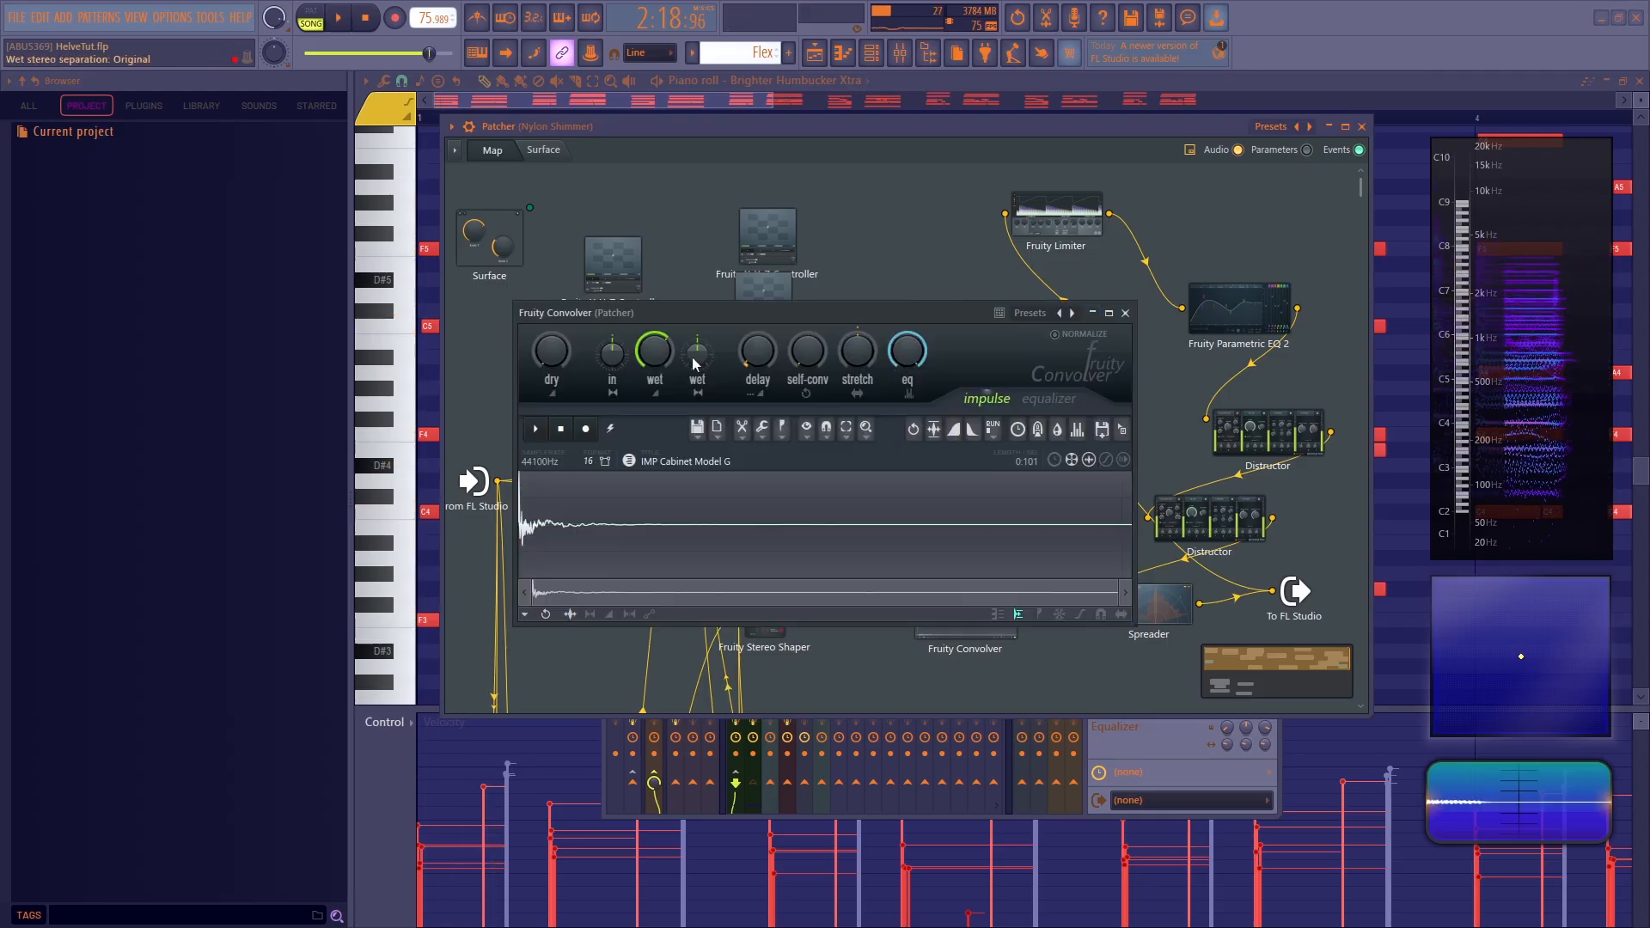
pyautogui.click(629, 461)
pyautogui.scroll(-3, 247, 644)
pyautogui.moveTo(112, 541); pyautogui.dragTo(601, 534)
pyautogui.moveTo(129, 607); pyautogui.dragTo(661, 516)
pyautogui.press('space')
pyautogui.press('space')
pyautogui.moveTo(129, 444); pyautogui.dragTo(704, 504)
pyautogui.press('space')
pyautogui.press('space')
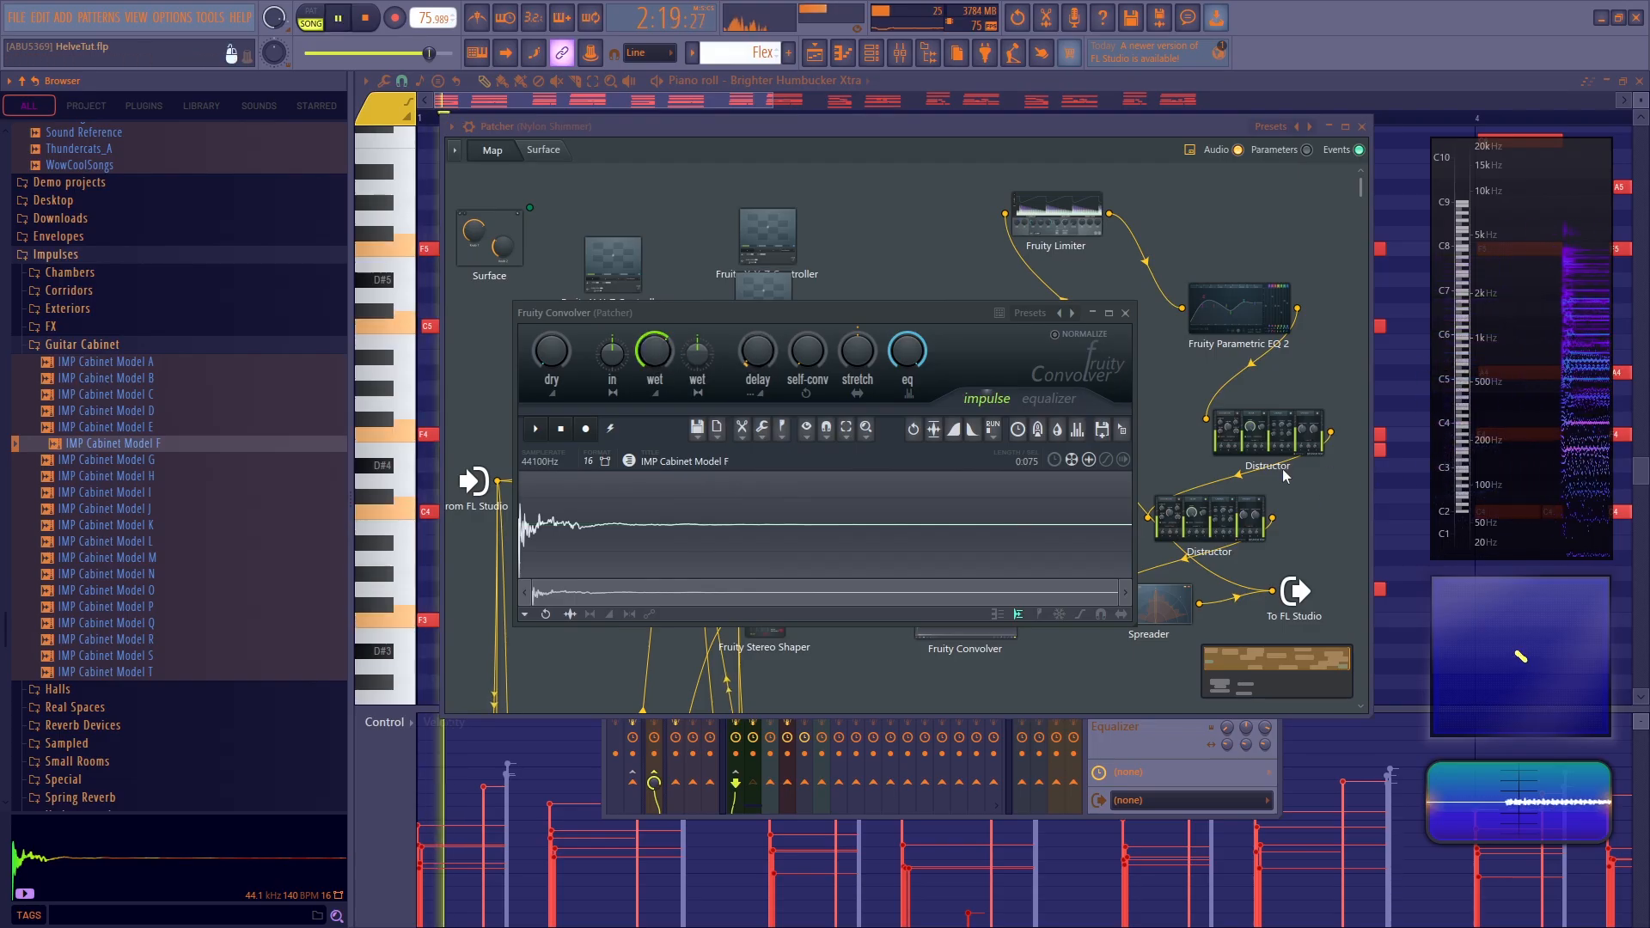
# Examine the settings of the upper Fruity Stereo Shaper and of the two Fruity Convolvers
pyautogui.click(1125, 313)
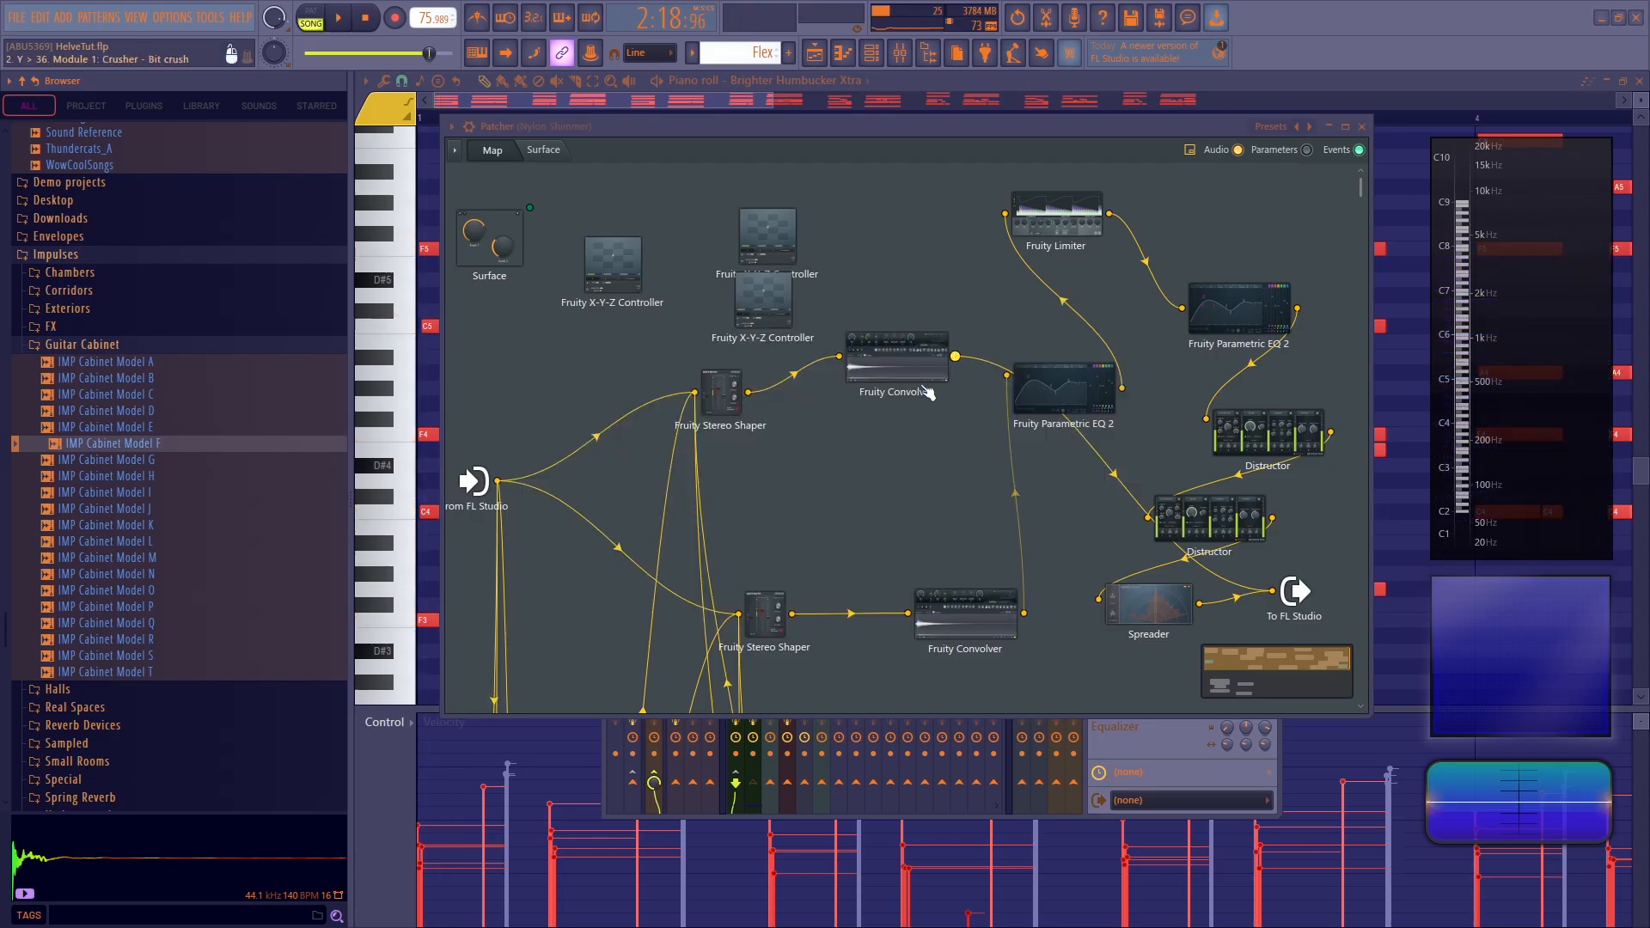
pyautogui.click(720, 408)
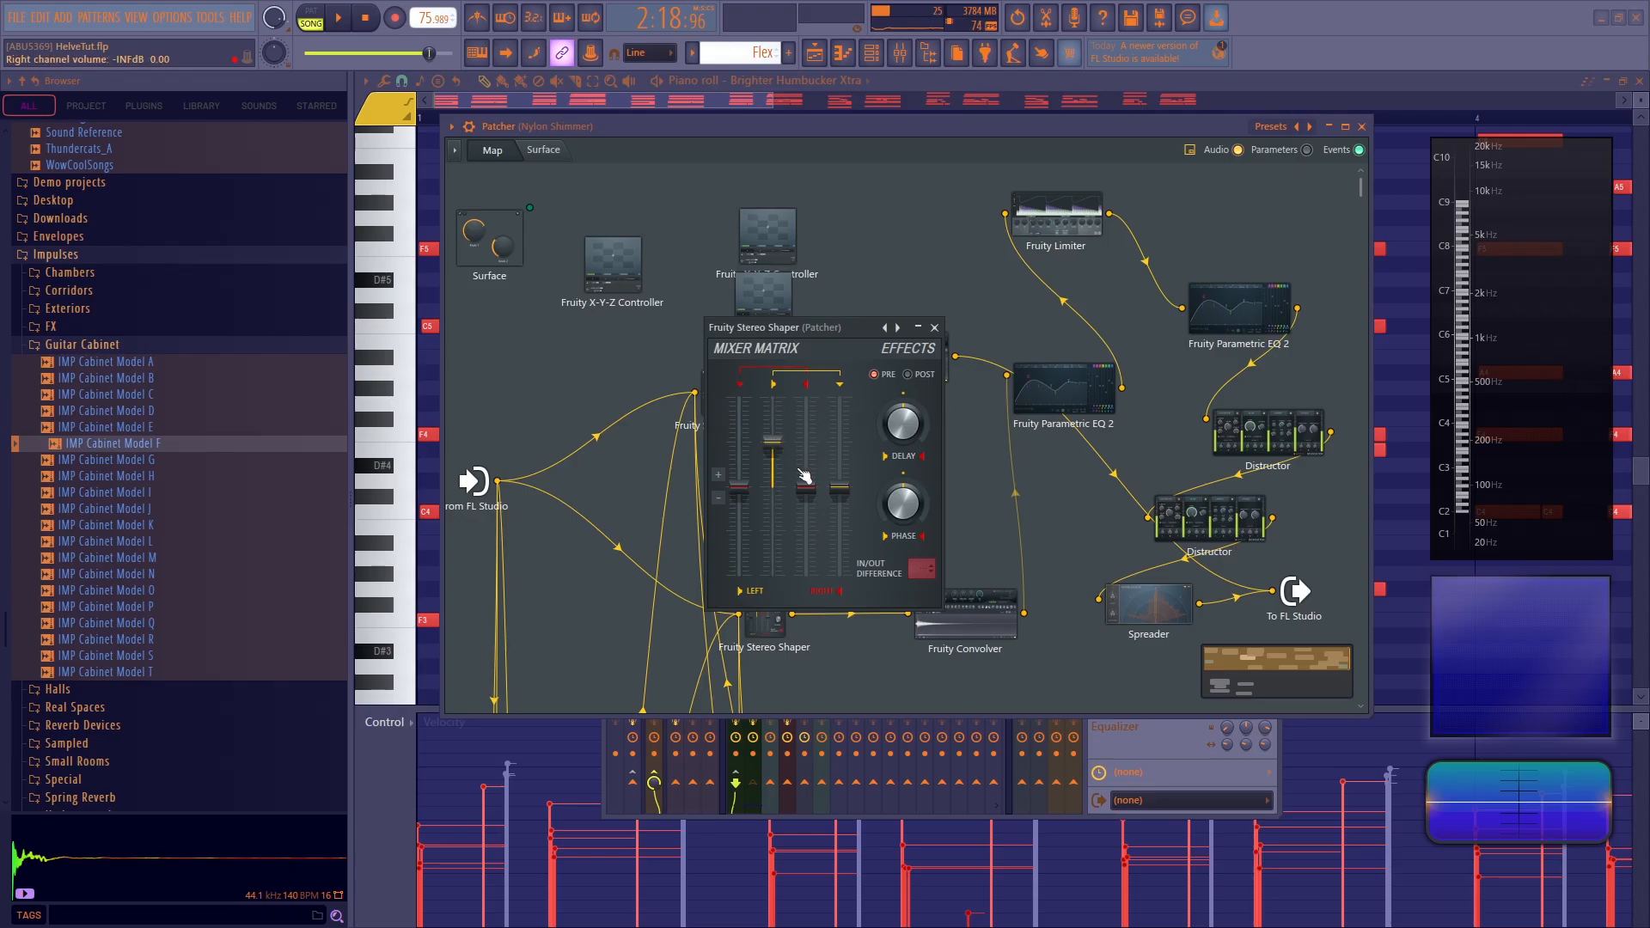
pyautogui.click(935, 327)
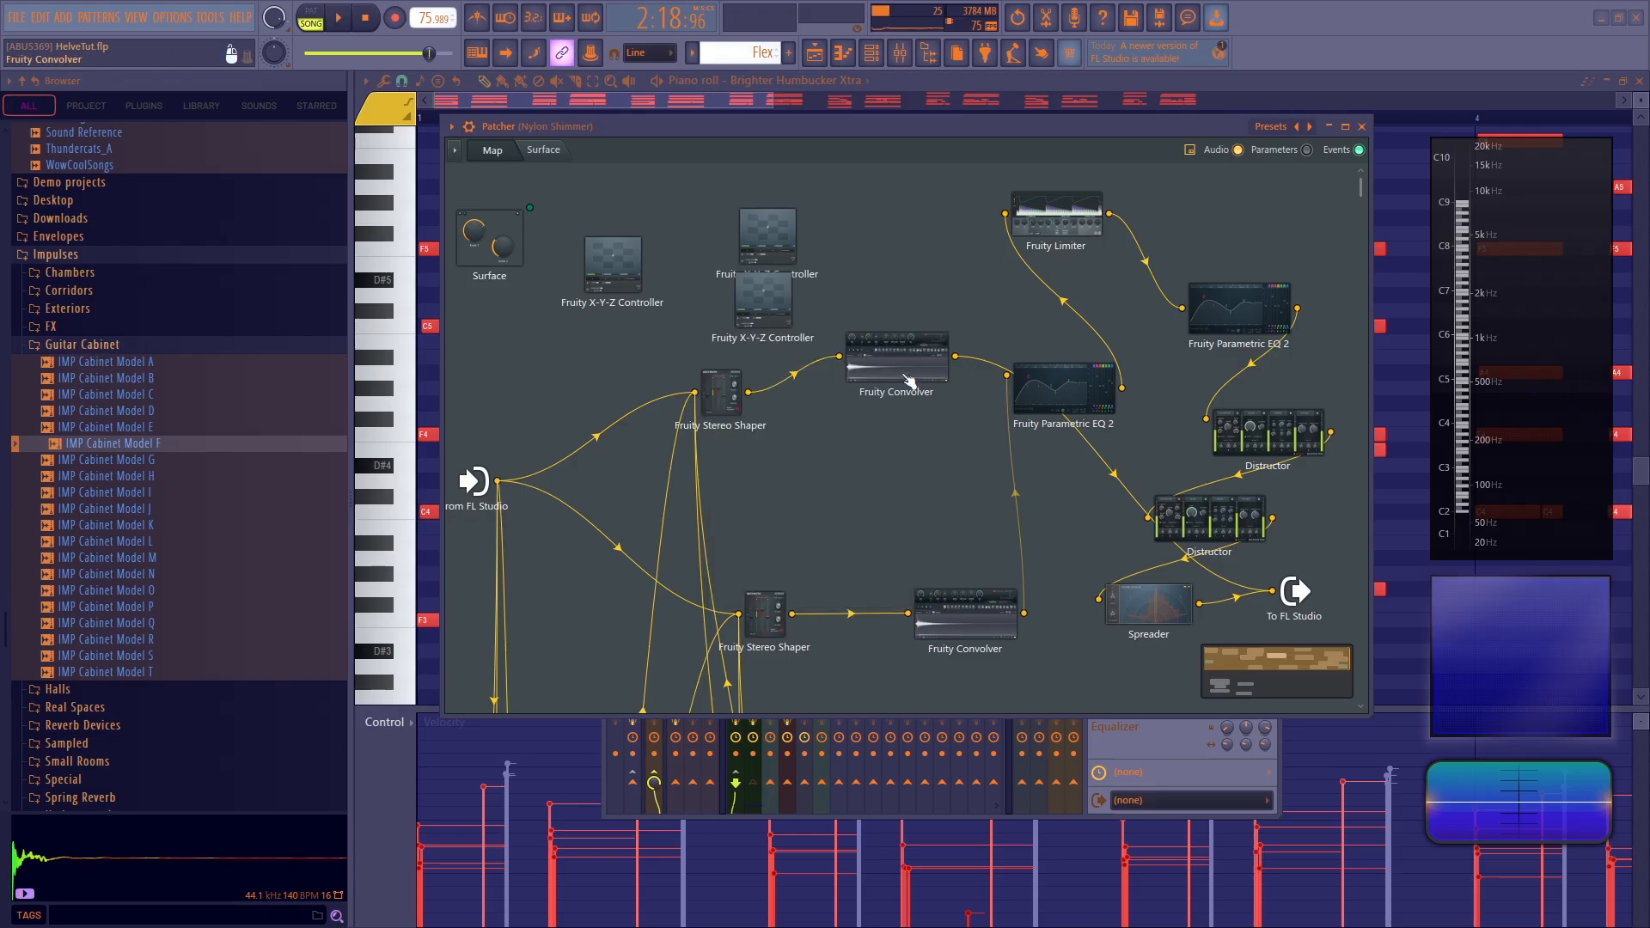
pyautogui.click(964, 617)
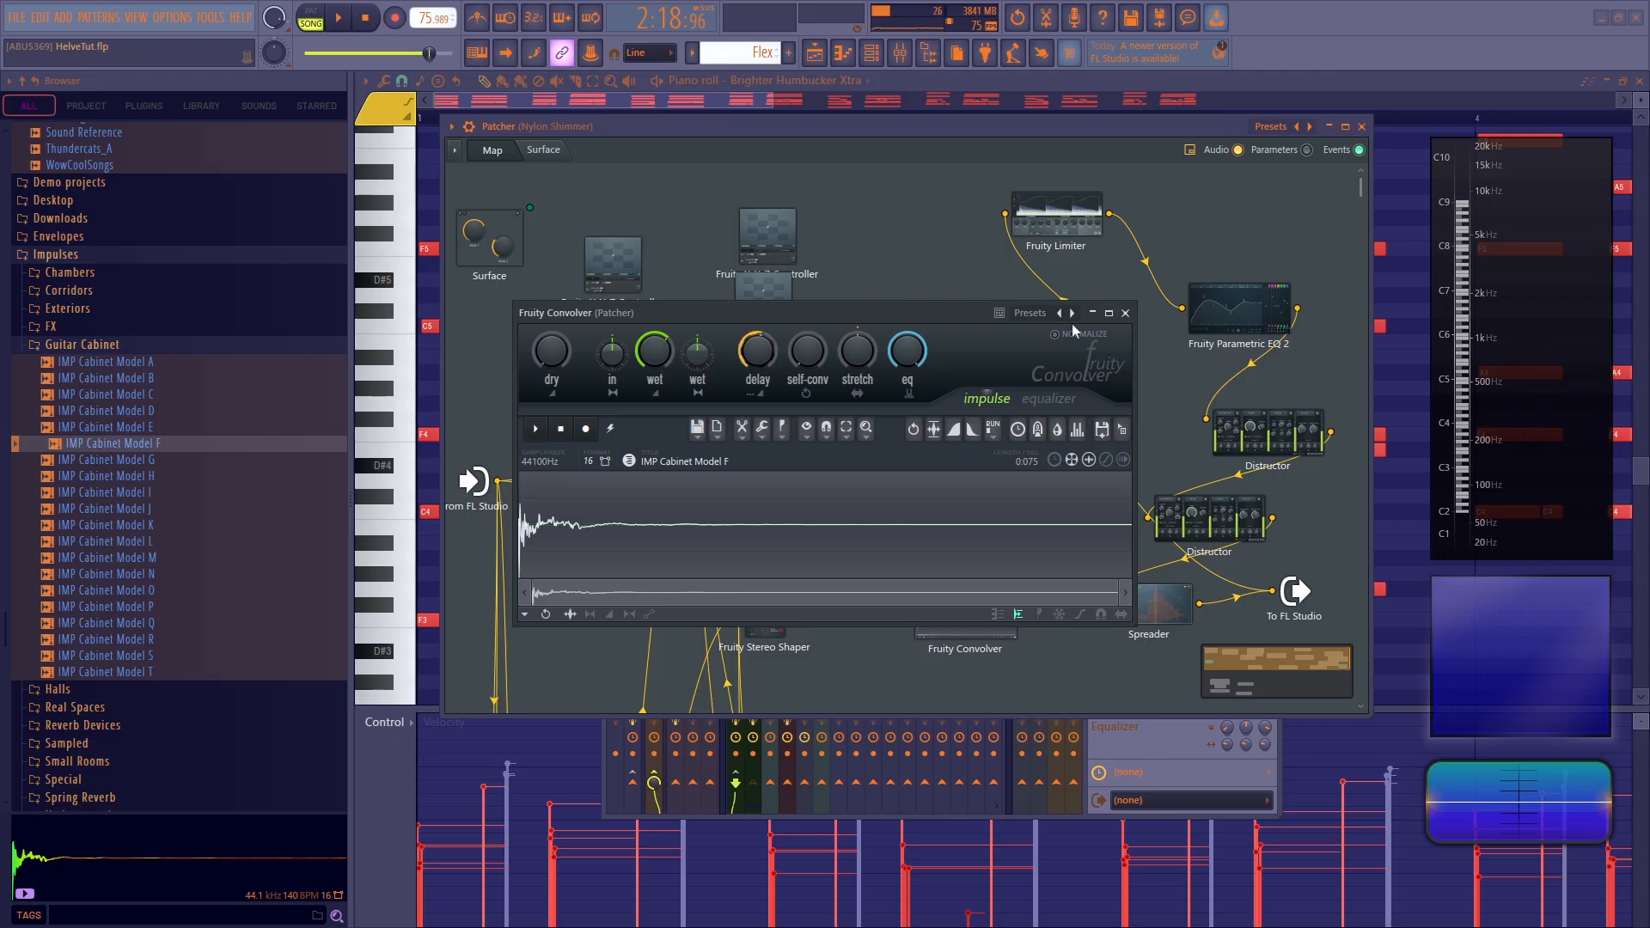
pyautogui.click(1124, 314)
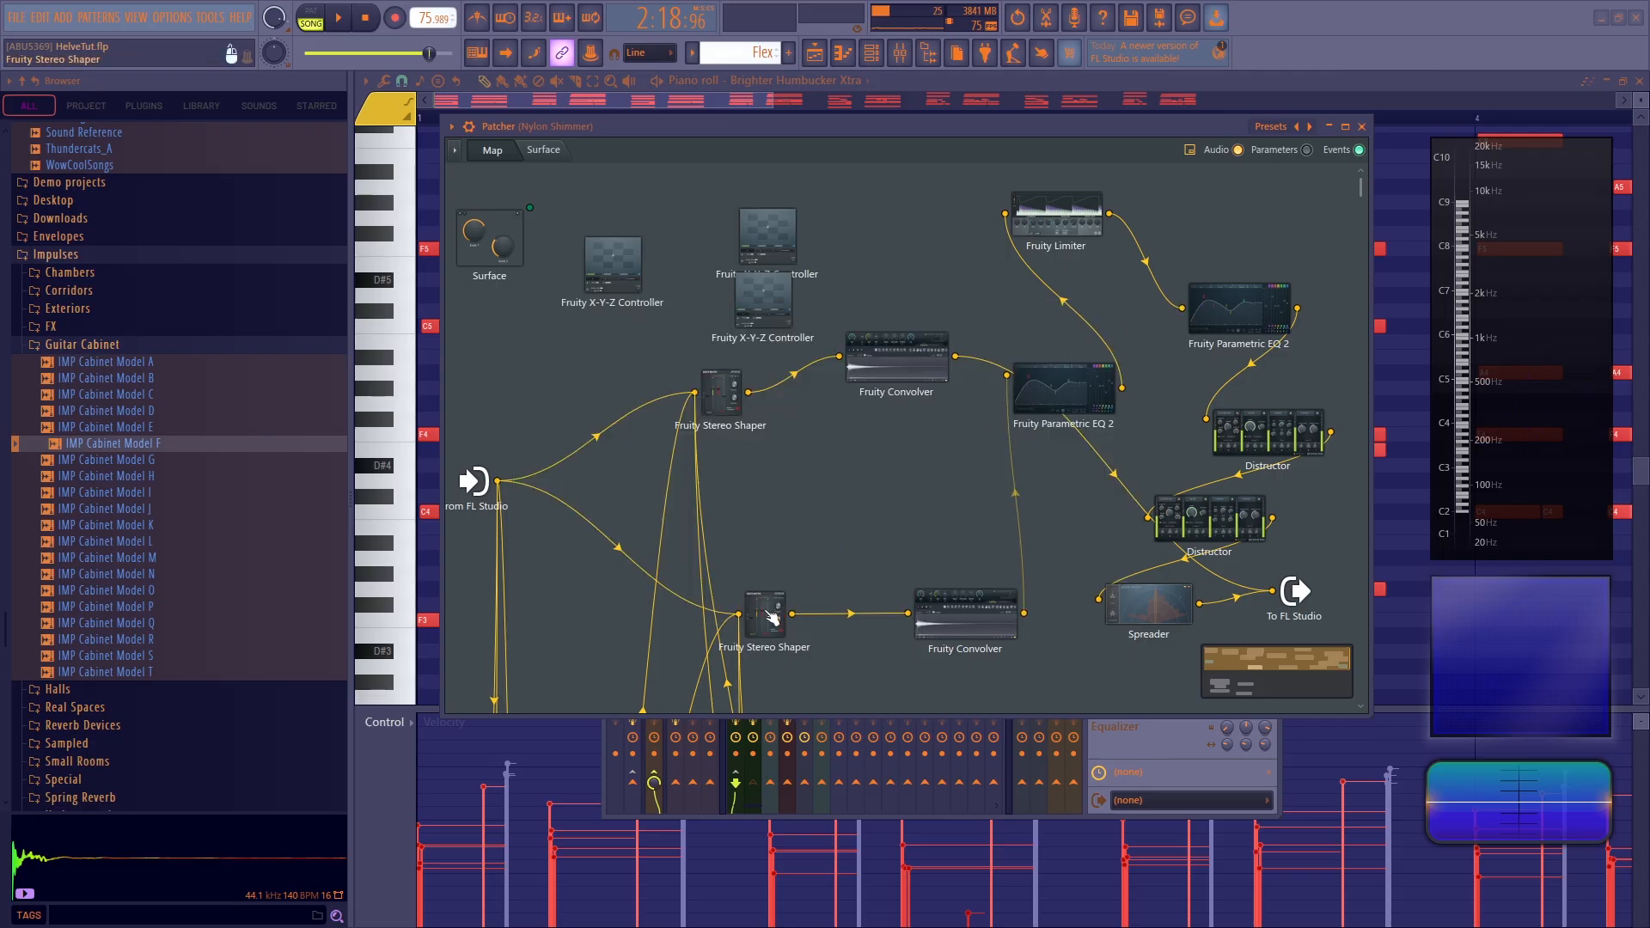
pyautogui.click(950, 622)
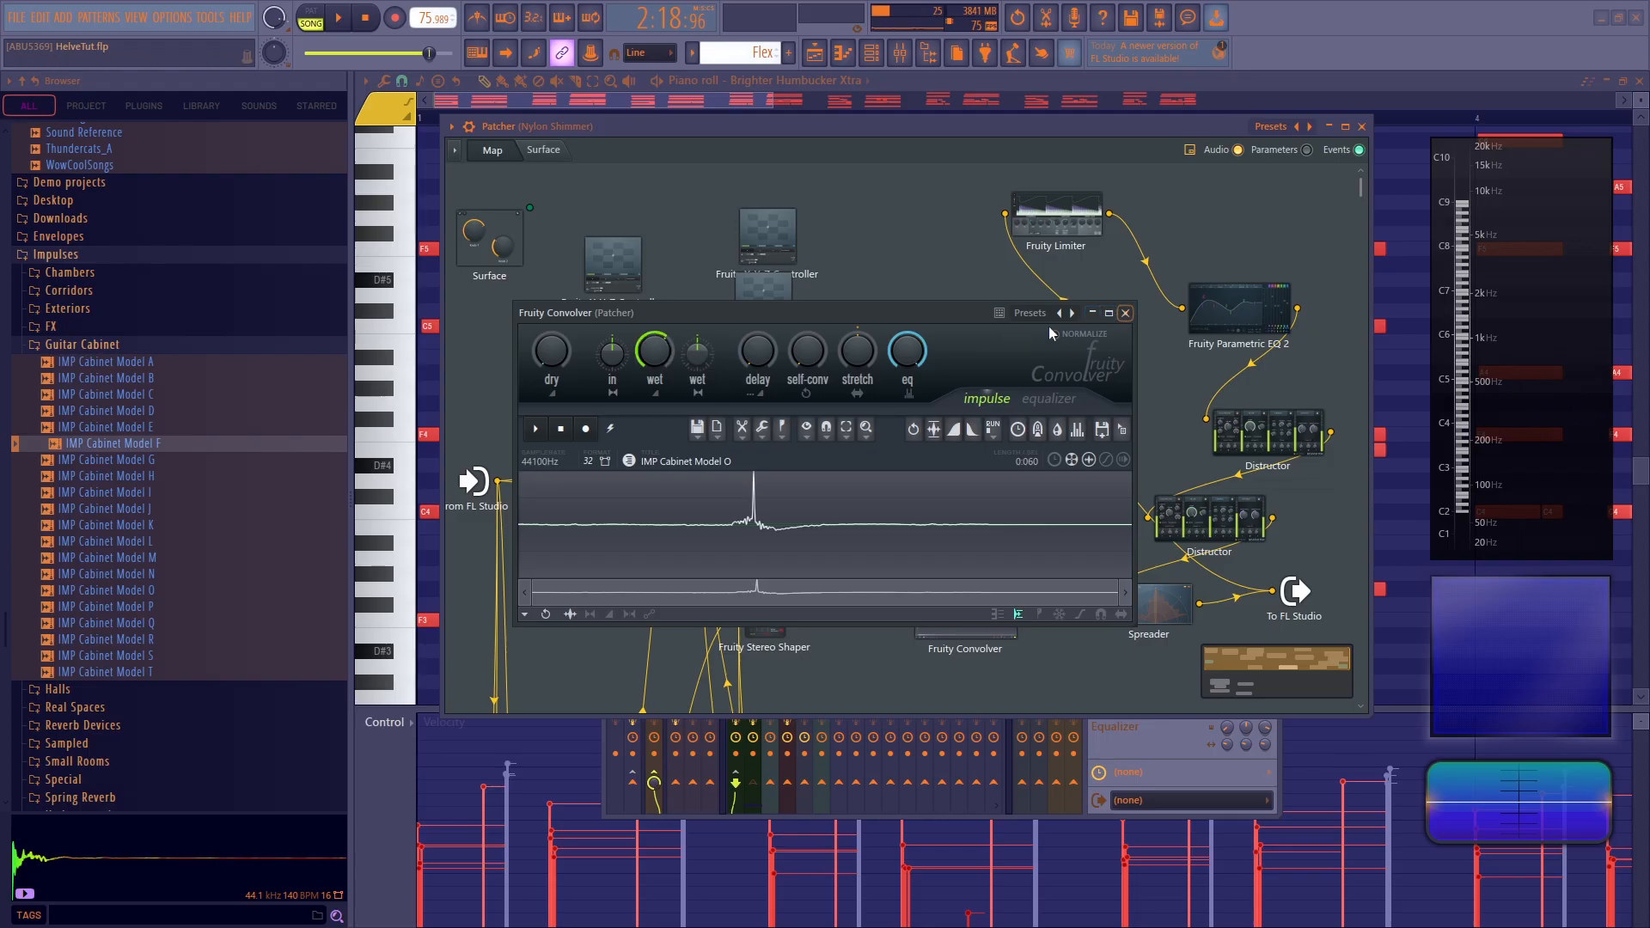
pyautogui.click(1125, 314)
# Route the lower Fruity Convolver straight to the To FL Studio output and play the part
pyautogui.moveTo(1007, 380); pyautogui.dragTo(1079, 488)
pyautogui.moveTo(1272, 591); pyautogui.dragTo(1270, 602)
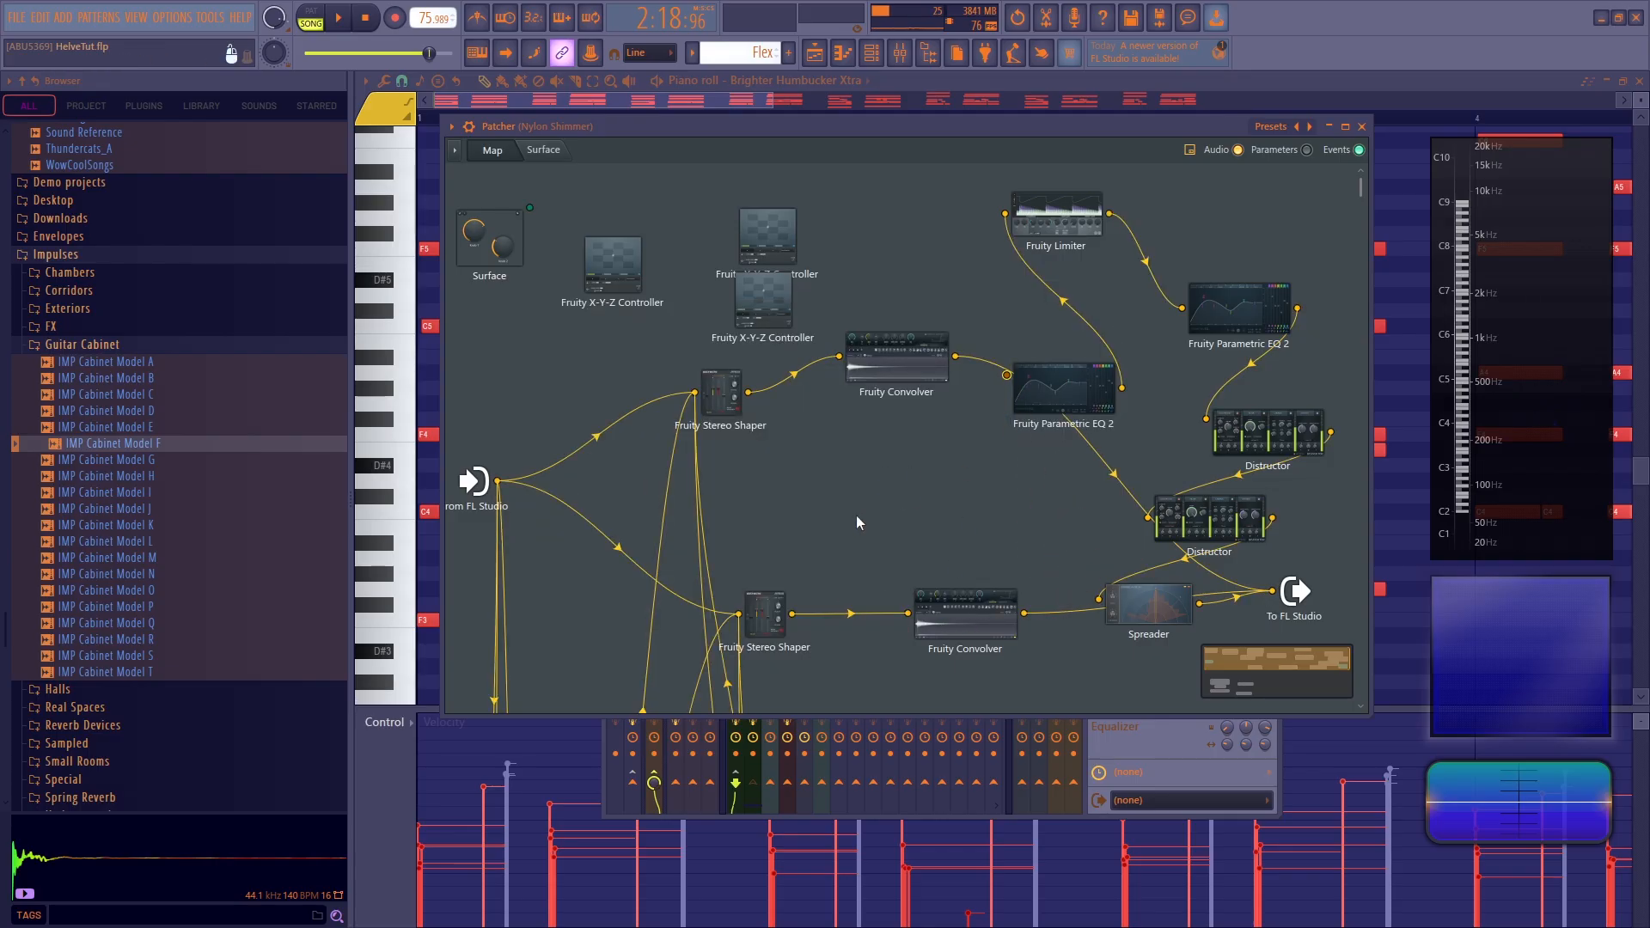
pyautogui.press('space')
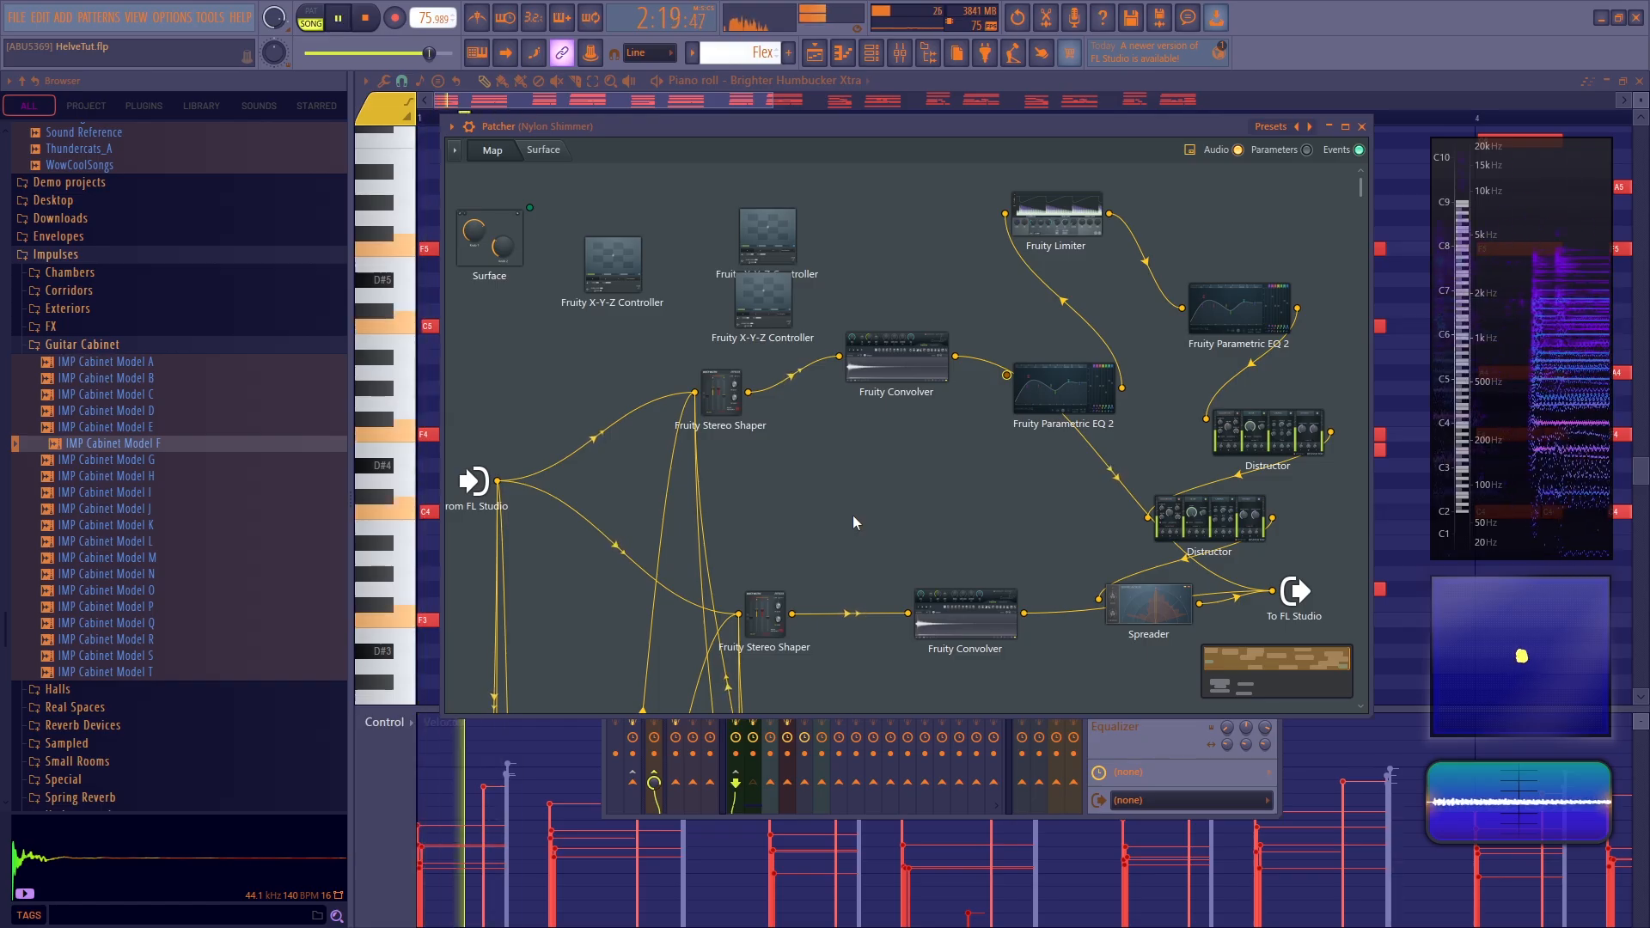
pyautogui.press('space')
pyautogui.moveTo(1528, 652)
pyautogui.mouseDown()
pyautogui.moveTo(1096, 469)
pyautogui.moveTo(1533, 670)
pyautogui.mouseUp()
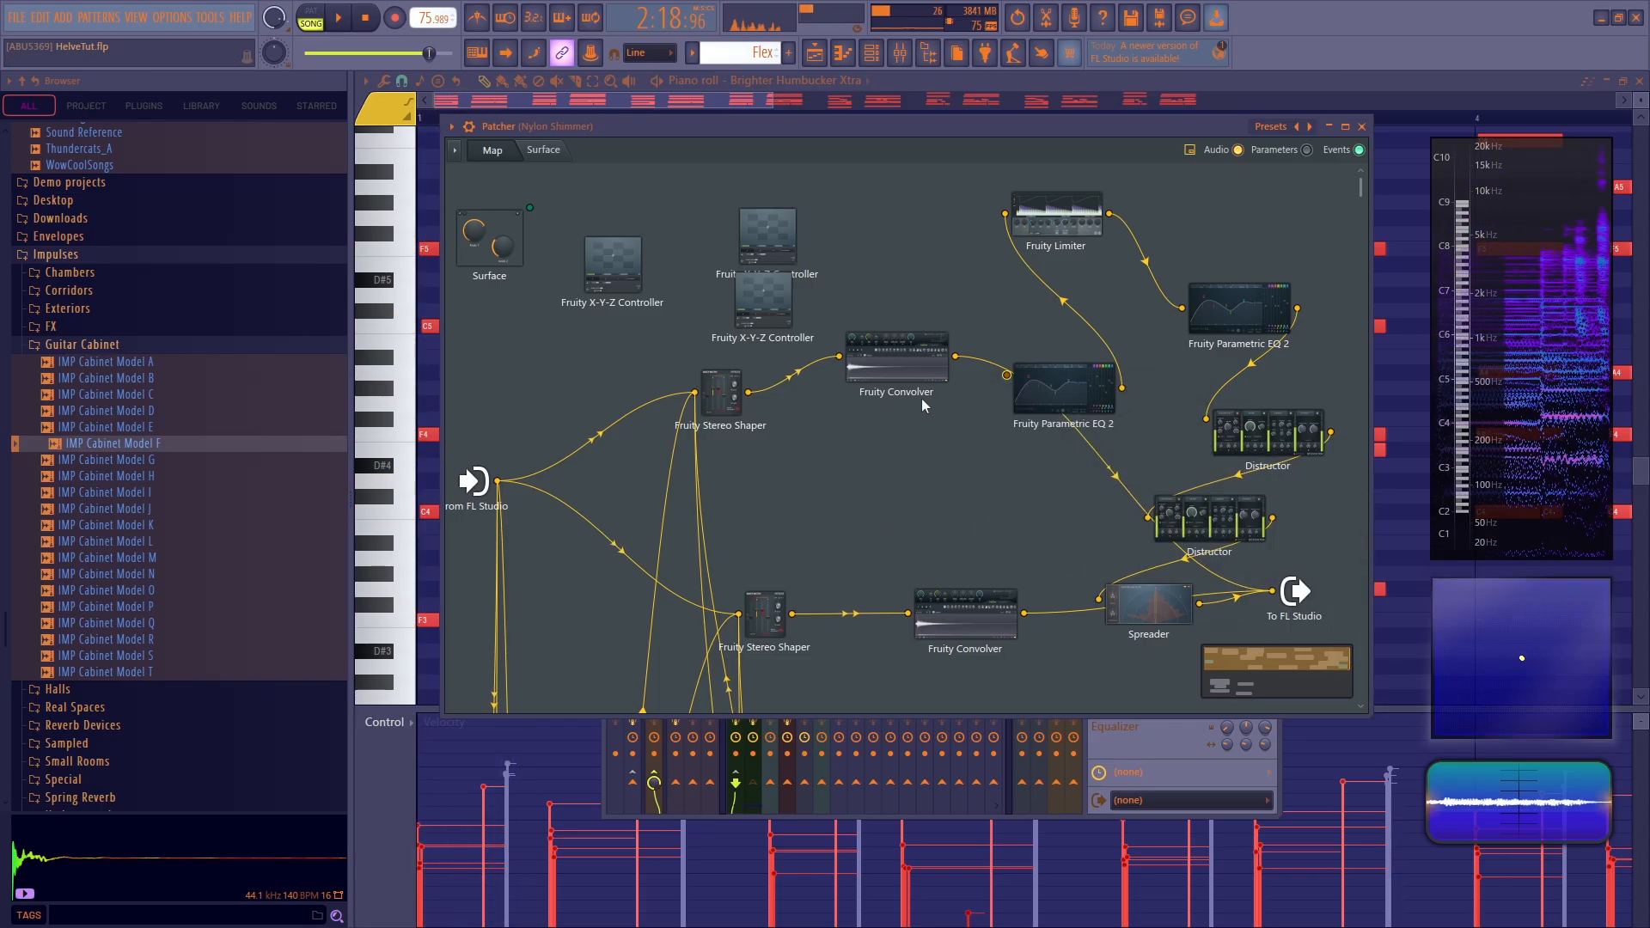
# Raise the upper Fruity Convolver's pre-delay to 45 ms and lower it again while the part plays
pyautogui.doubleClick(917, 377)
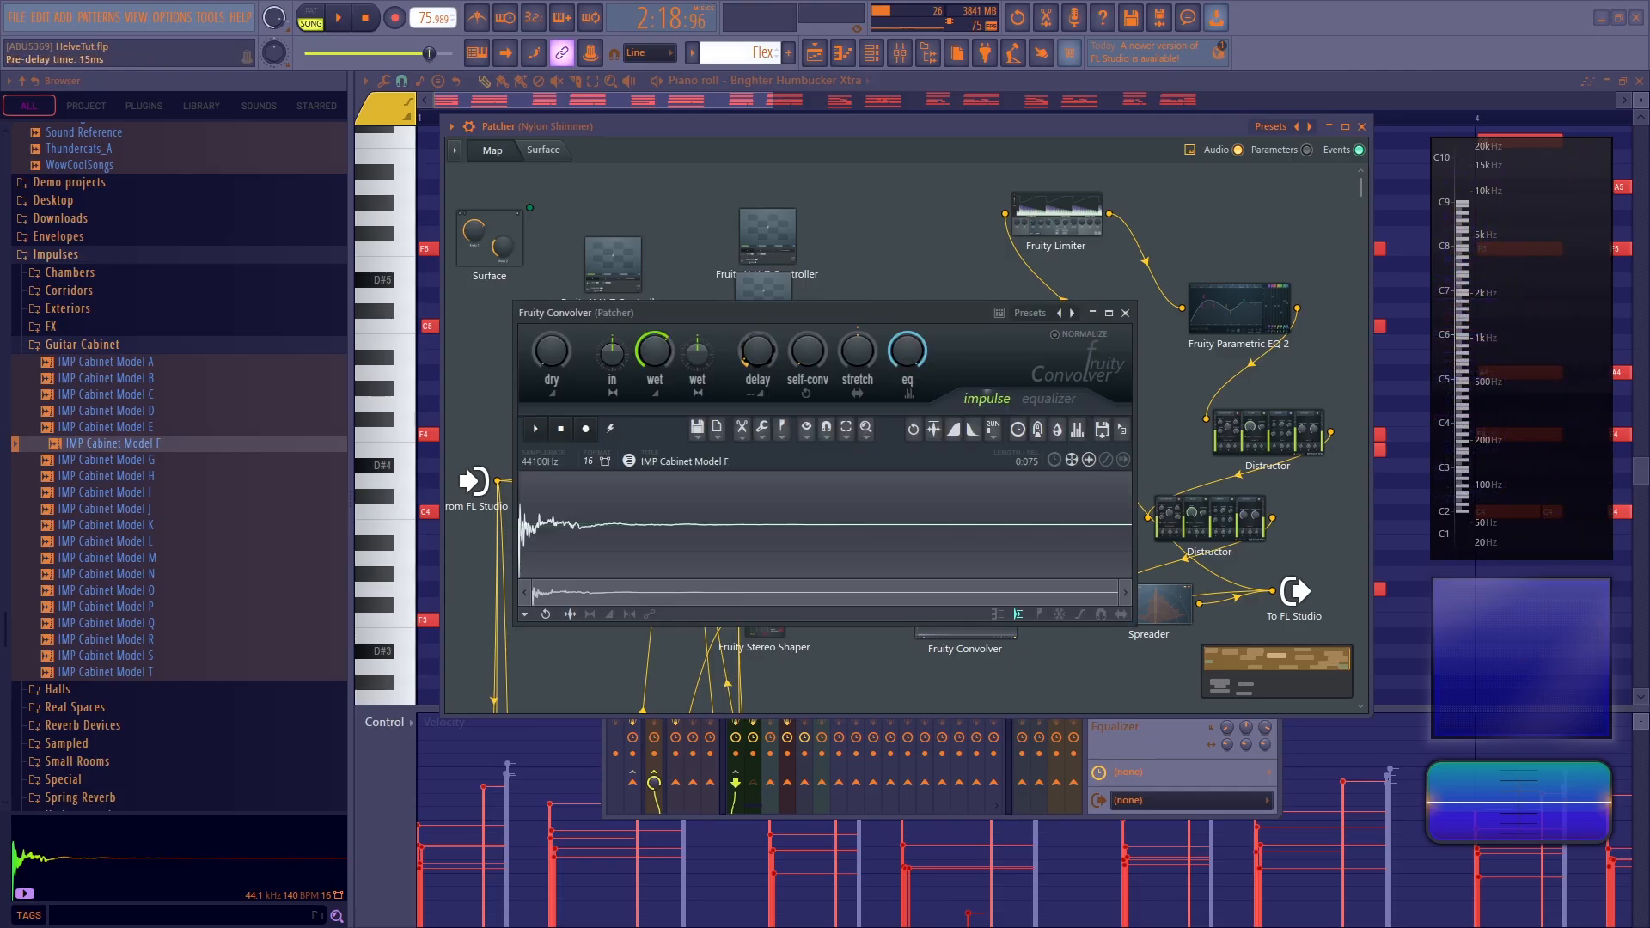
pyautogui.moveTo(756, 353); pyautogui.dragTo(756, 344)
pyautogui.press('space')
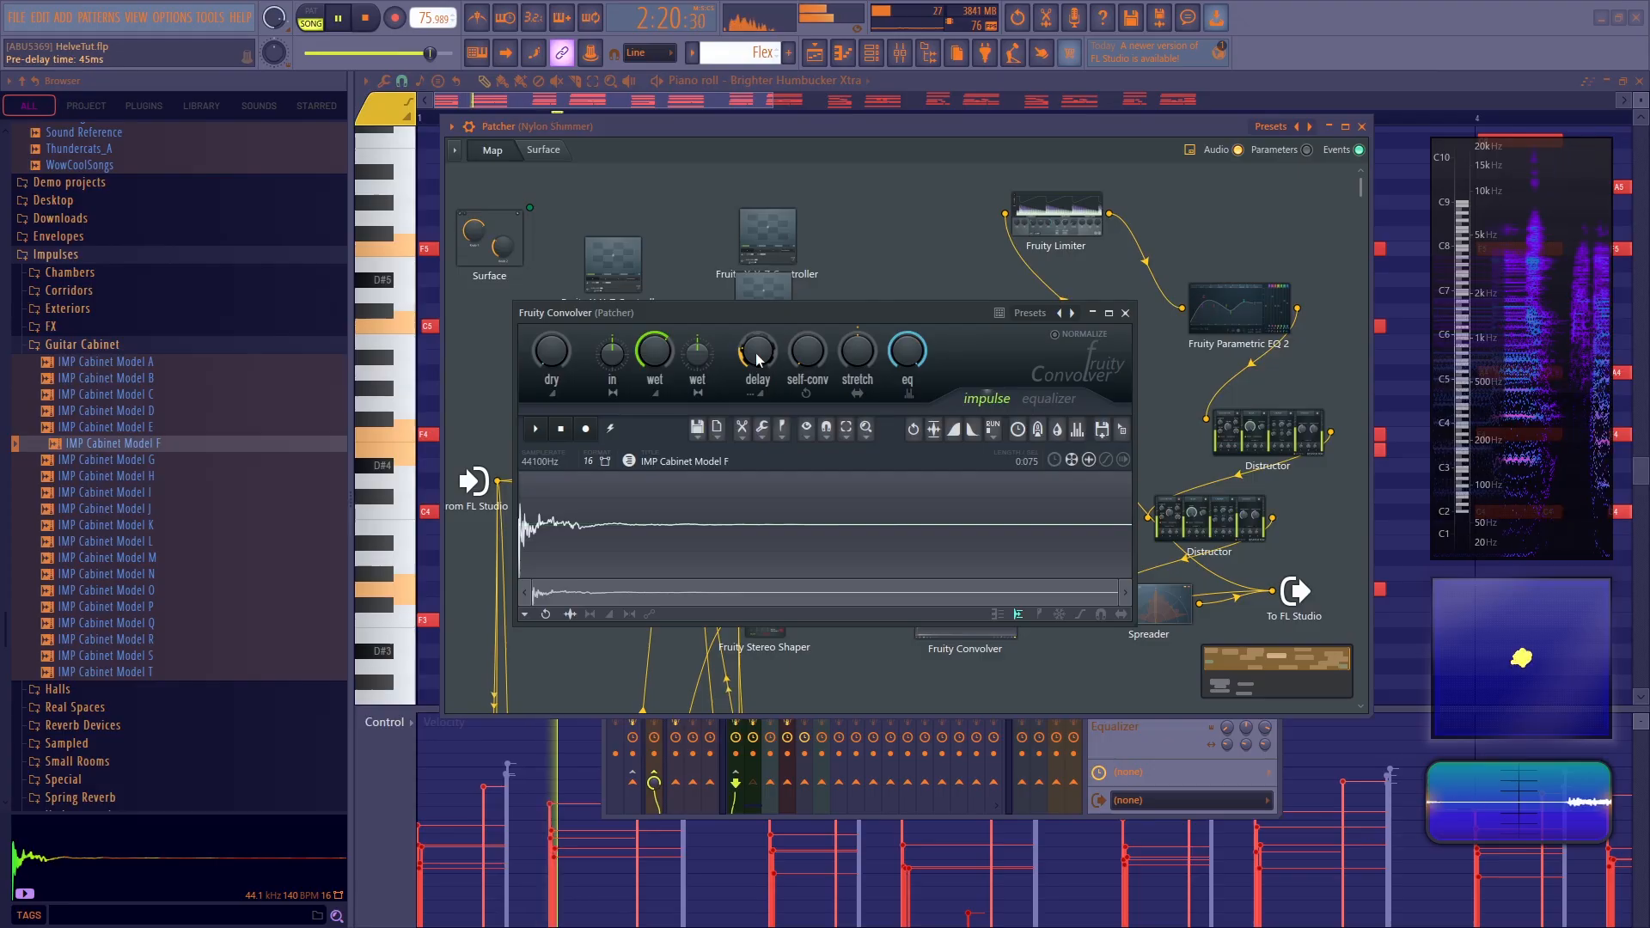
pyautogui.scroll(-4, 756, 353)
pyautogui.moveTo(761, 348); pyautogui.dragTo(762, 355)
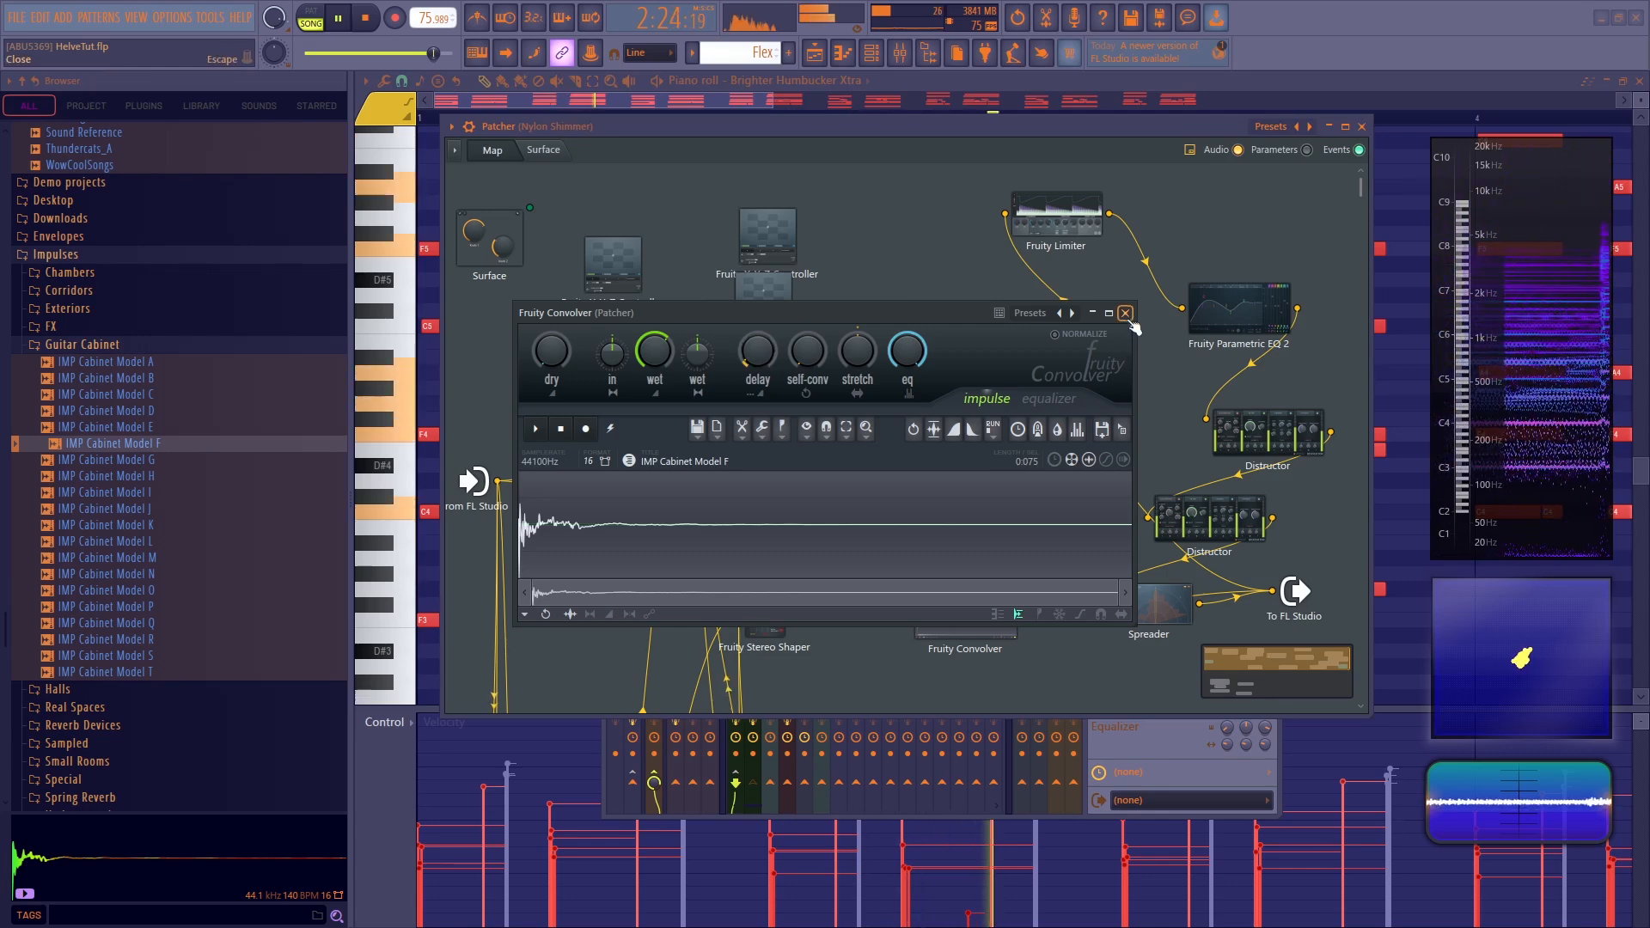
pyautogui.click(1125, 313)
pyautogui.press('space')
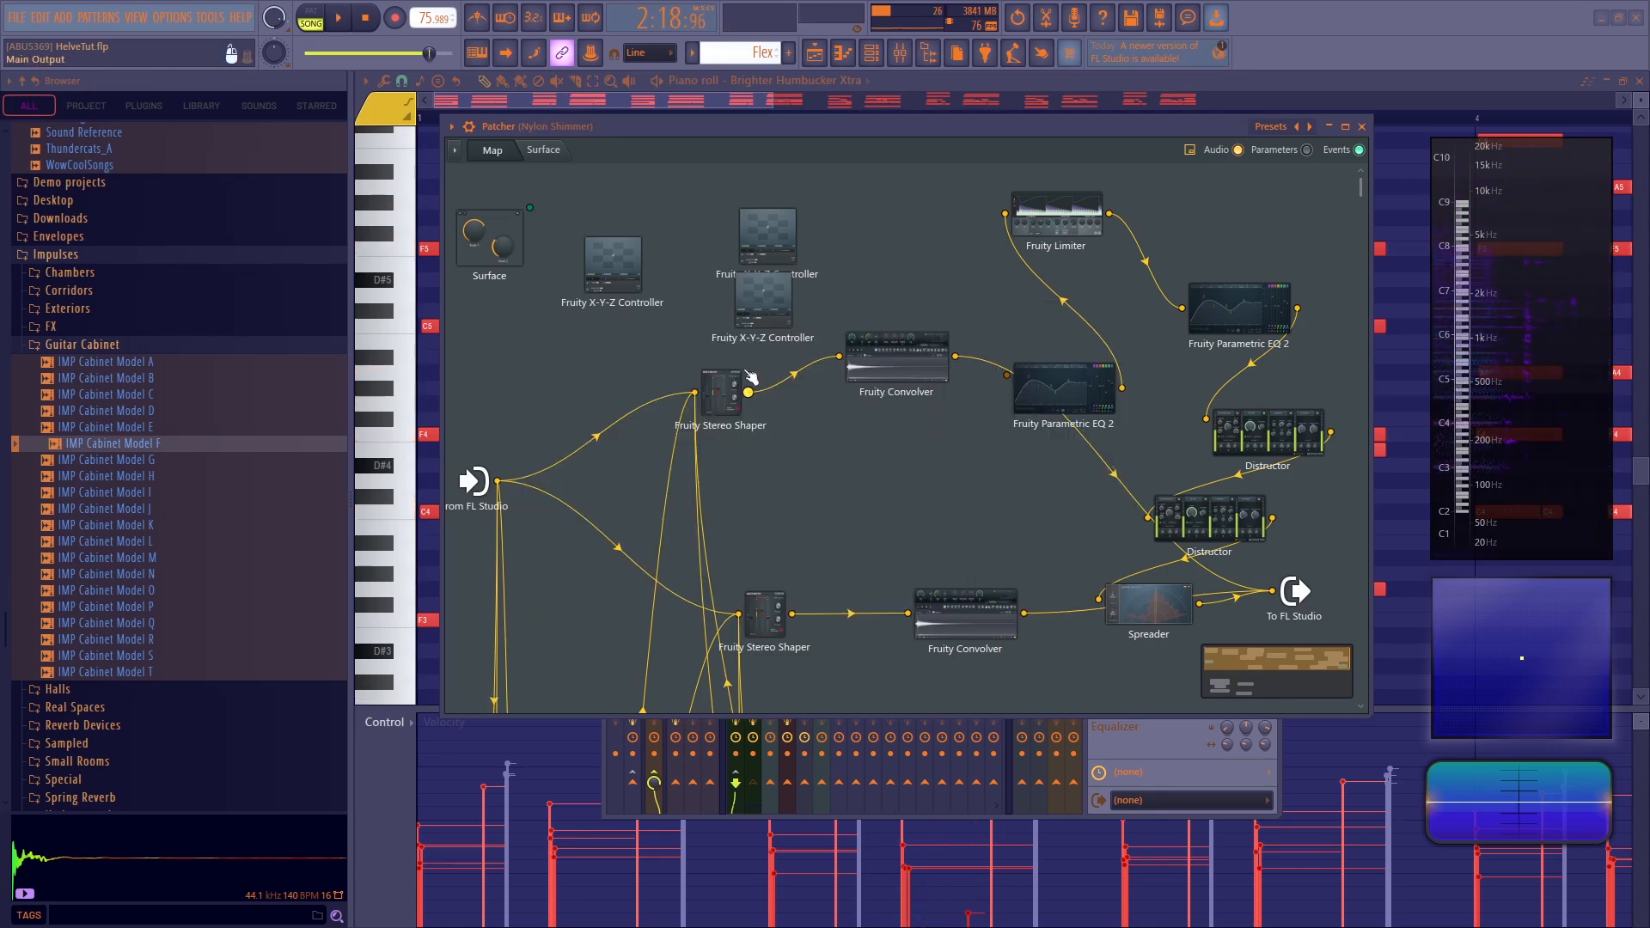
# Reconnect both Fruity Convolvers to the first Fruity Parametric EQ 2, link the Spreader to To FL Studio, and play the part
pyautogui.moveTo(984, 607); pyautogui.dragTo(938, 618)
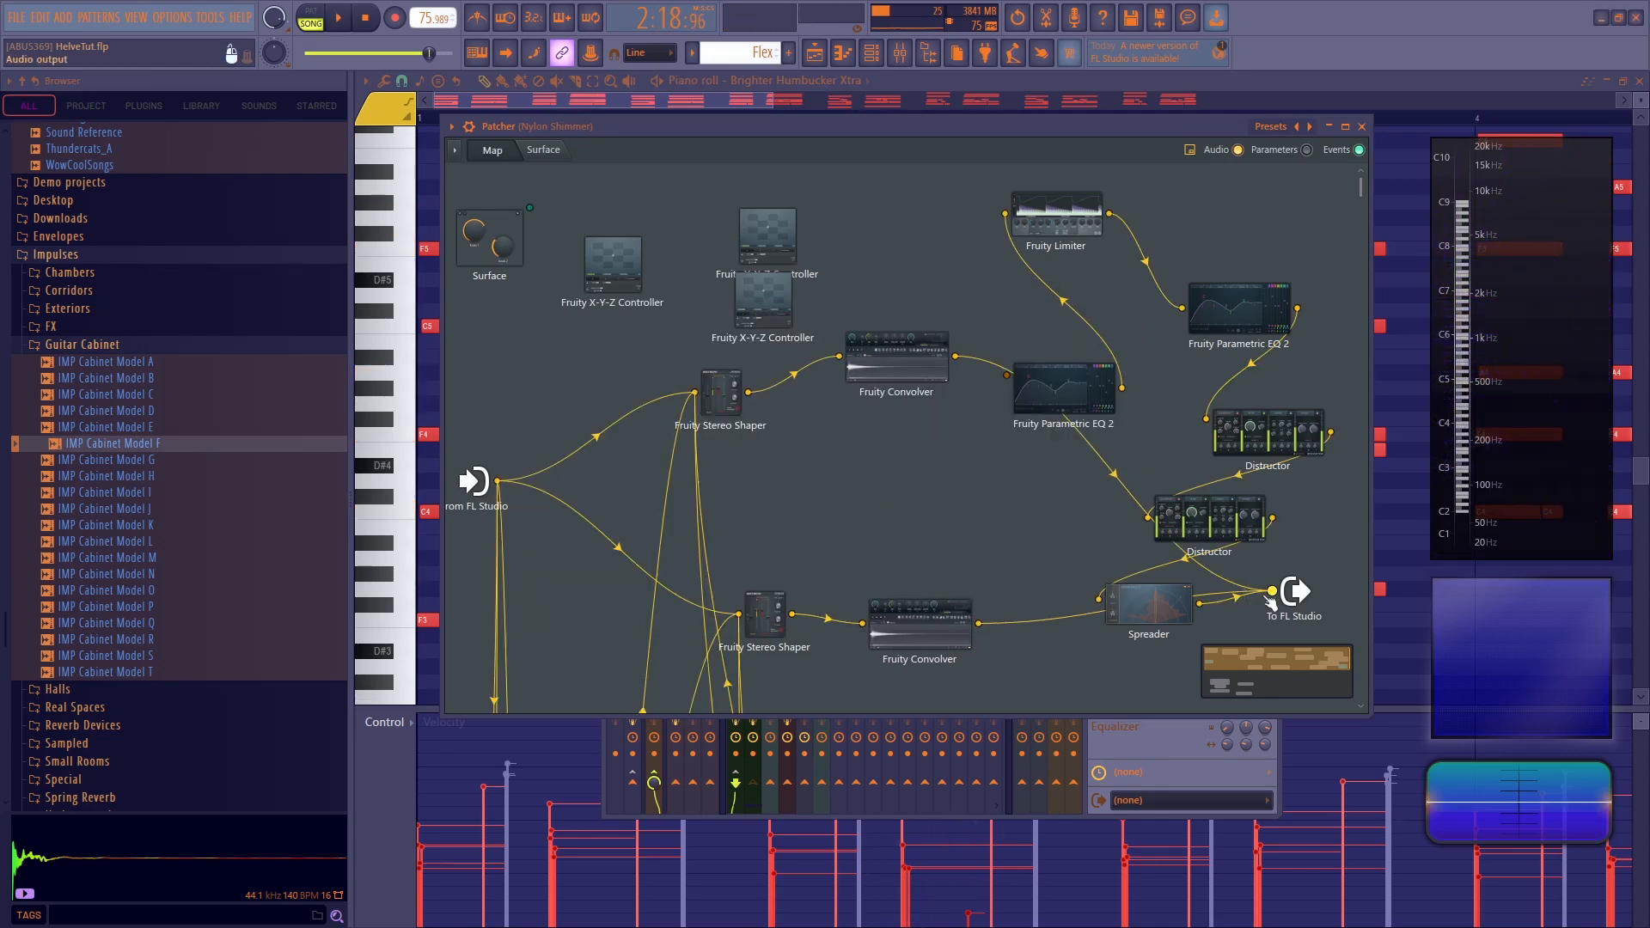
pyautogui.moveTo(1273, 591); pyautogui.dragTo(1173, 566)
pyautogui.moveTo(916, 393); pyautogui.dragTo(1007, 377)
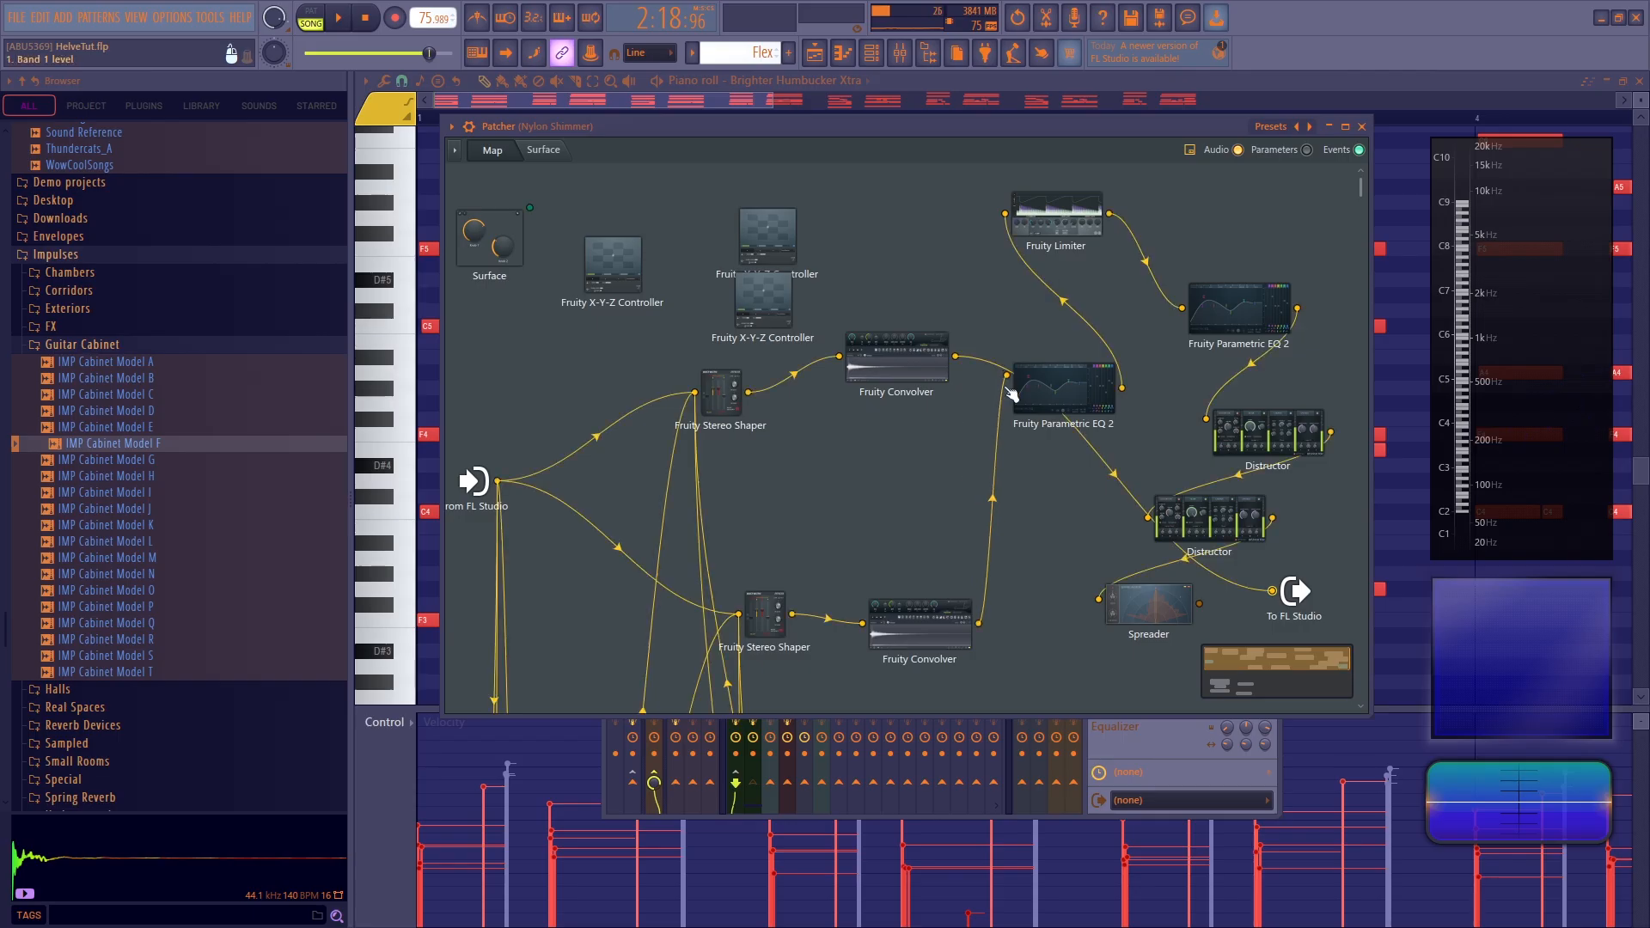
pyautogui.moveTo(1272, 591); pyautogui.dragTo(1007, 378)
pyautogui.moveTo(1209, 612); pyautogui.dragTo(1272, 591)
pyautogui.press('space')
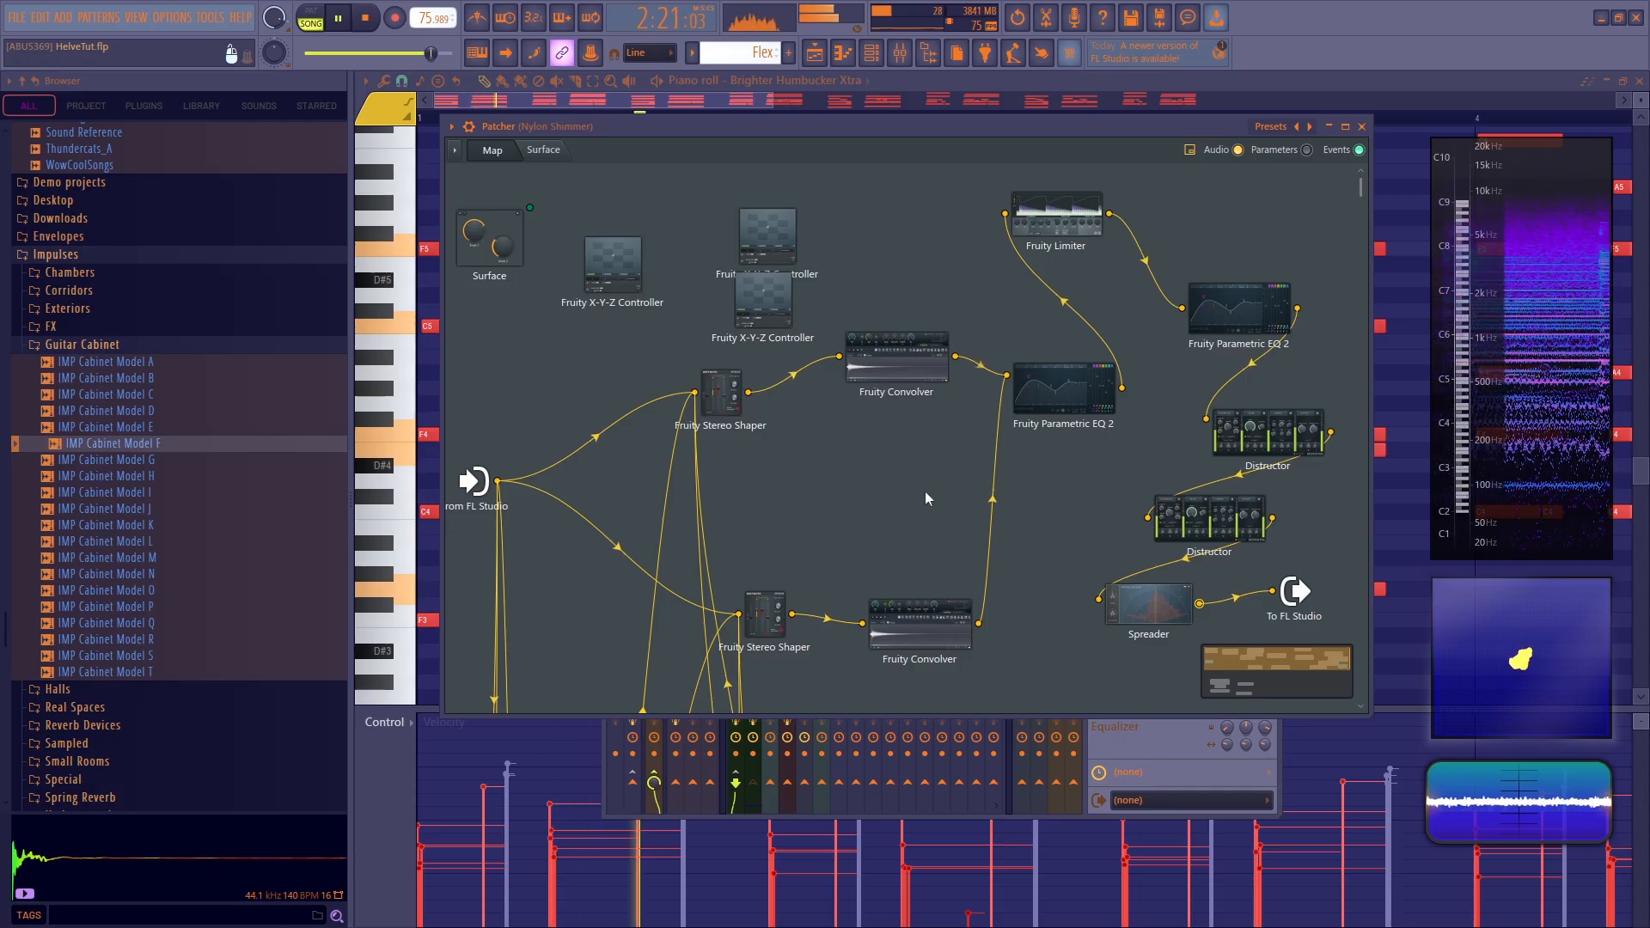
pyautogui.press('space')
# Enlarge the Patcher window to view more of the map and check the Surface knobs
pyautogui.click(543, 149)
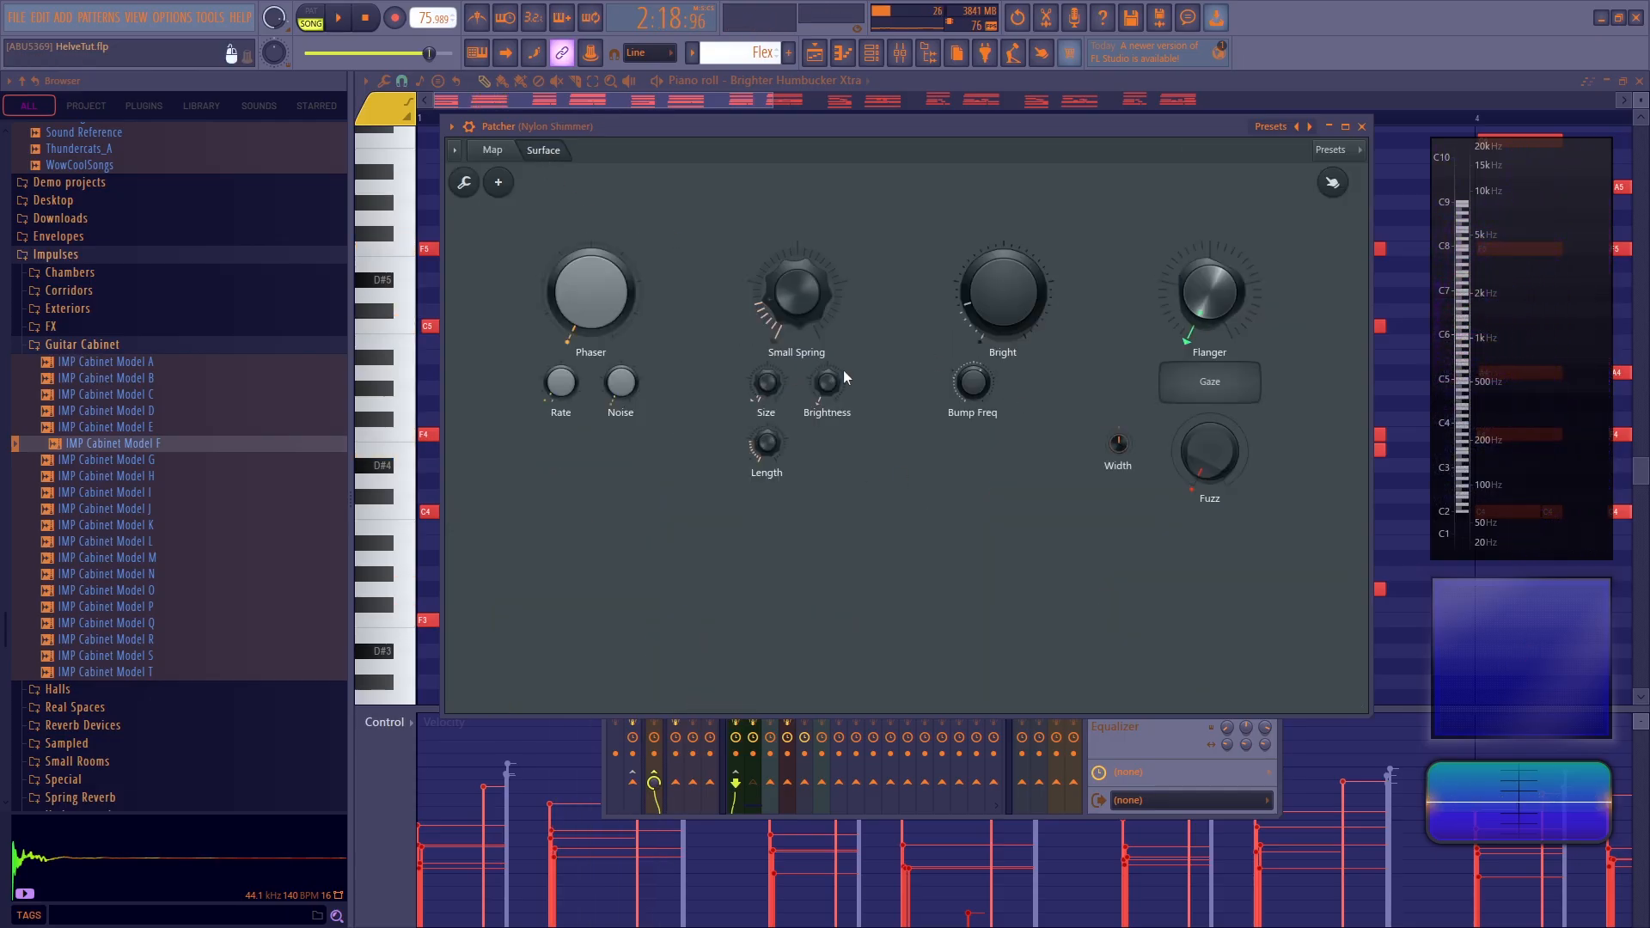
pyautogui.click(490, 150)
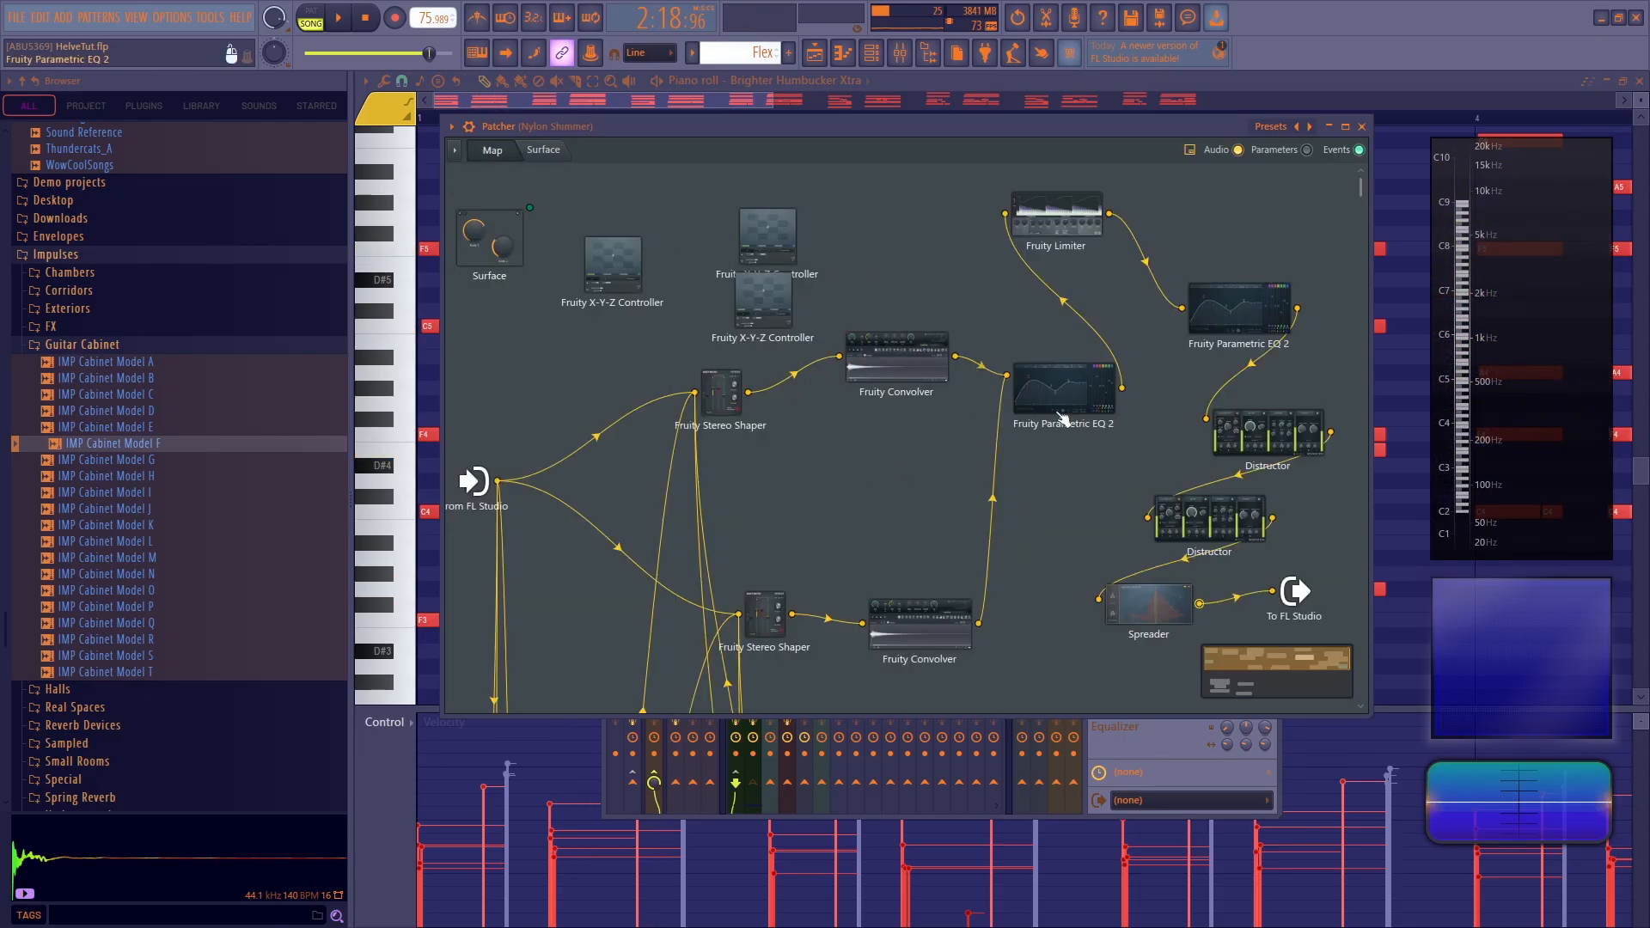
pyautogui.moveTo(1367, 712); pyautogui.dragTo(1450, 832)
pyautogui.scroll(-5, 1065, 735)
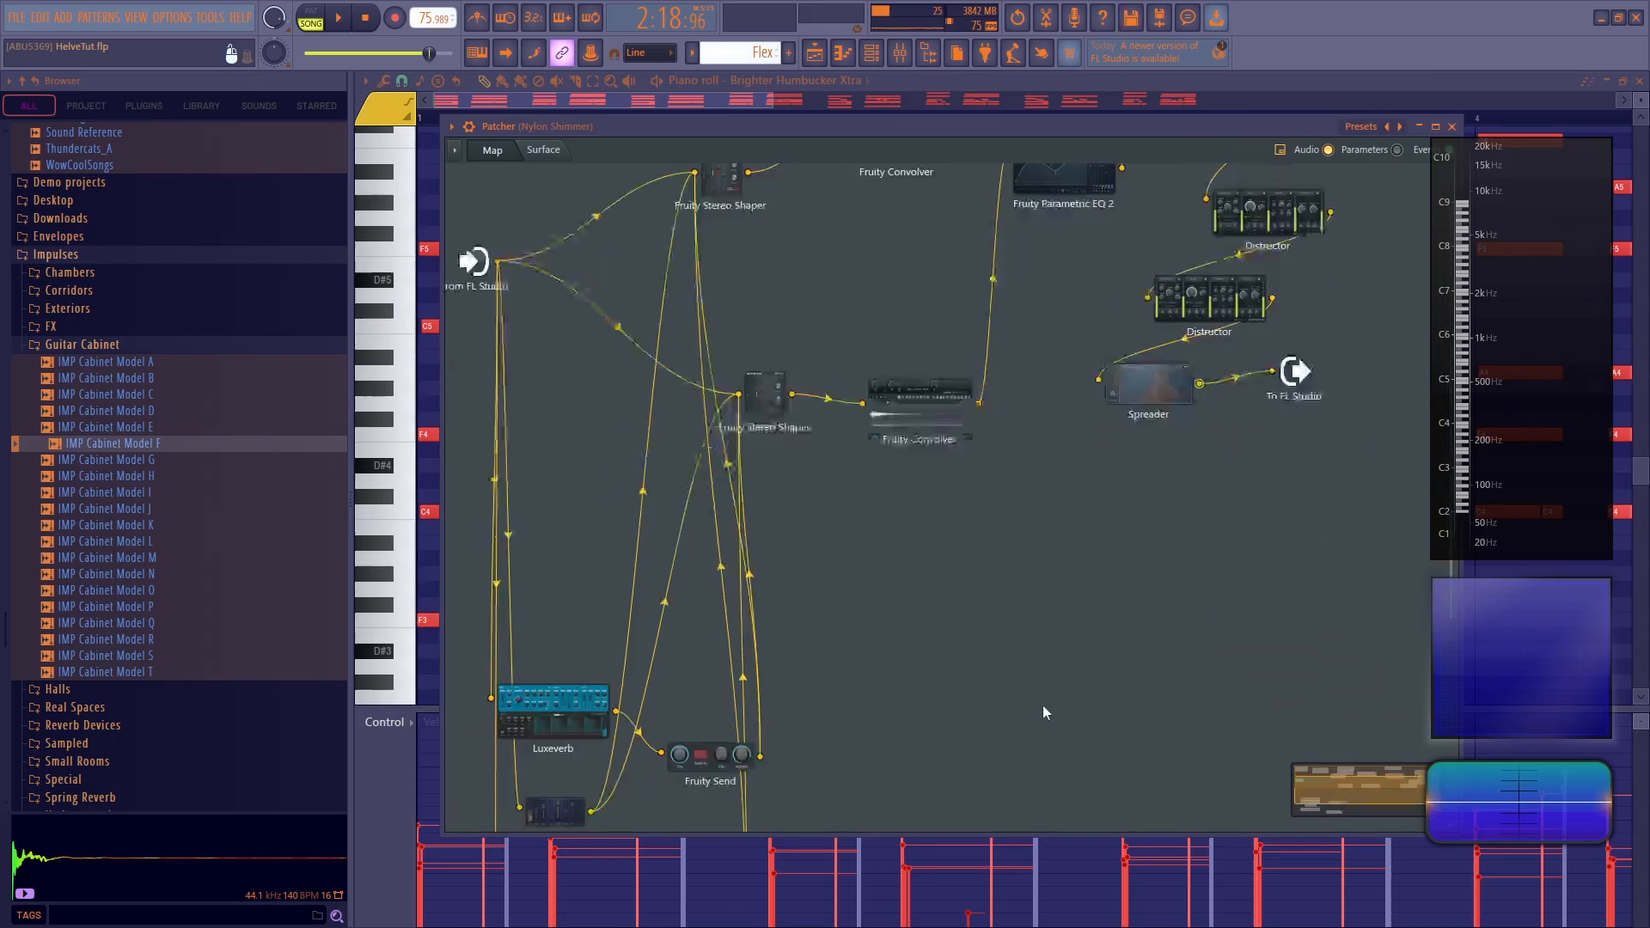
pyautogui.scroll(4, 879, 650)
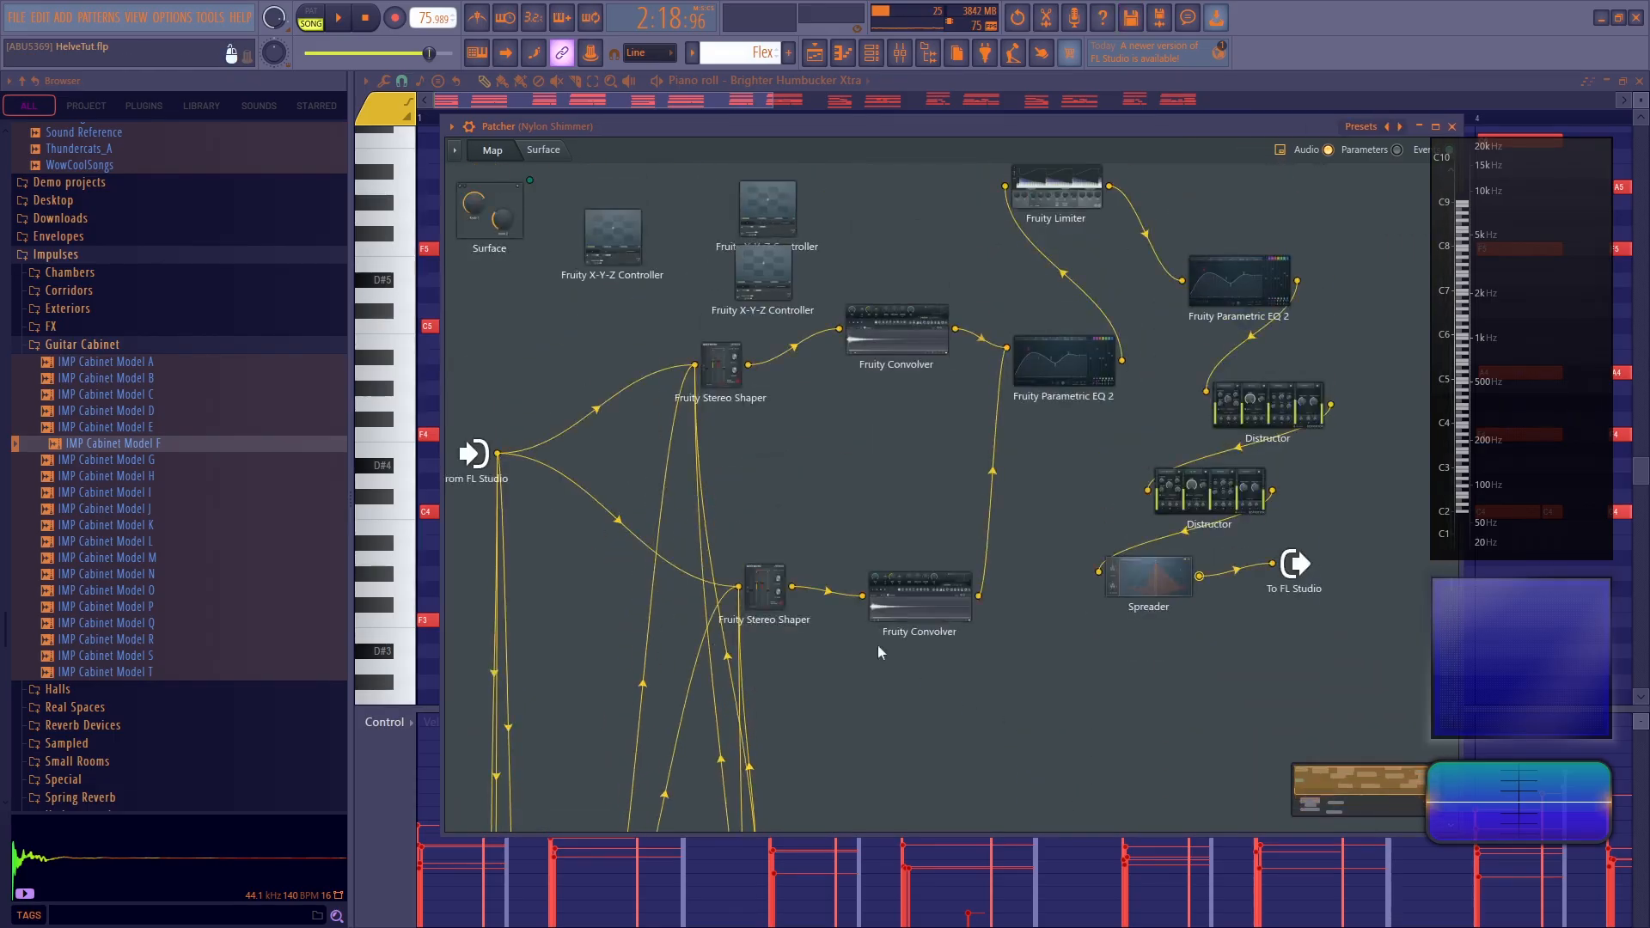
pyautogui.click(543, 150)
pyautogui.click(492, 150)
# Move Luxeverb within the map, open it, and play the part to examine its envelope response
pyautogui.scroll(-5, 600, 461)
pyautogui.scroll(1, 773, 341)
pyautogui.scroll(1, 773, 341)
pyautogui.moveTo(620, 428); pyautogui.dragTo(658, 377)
pyautogui.doubleClick(658, 377)
pyautogui.press('space')
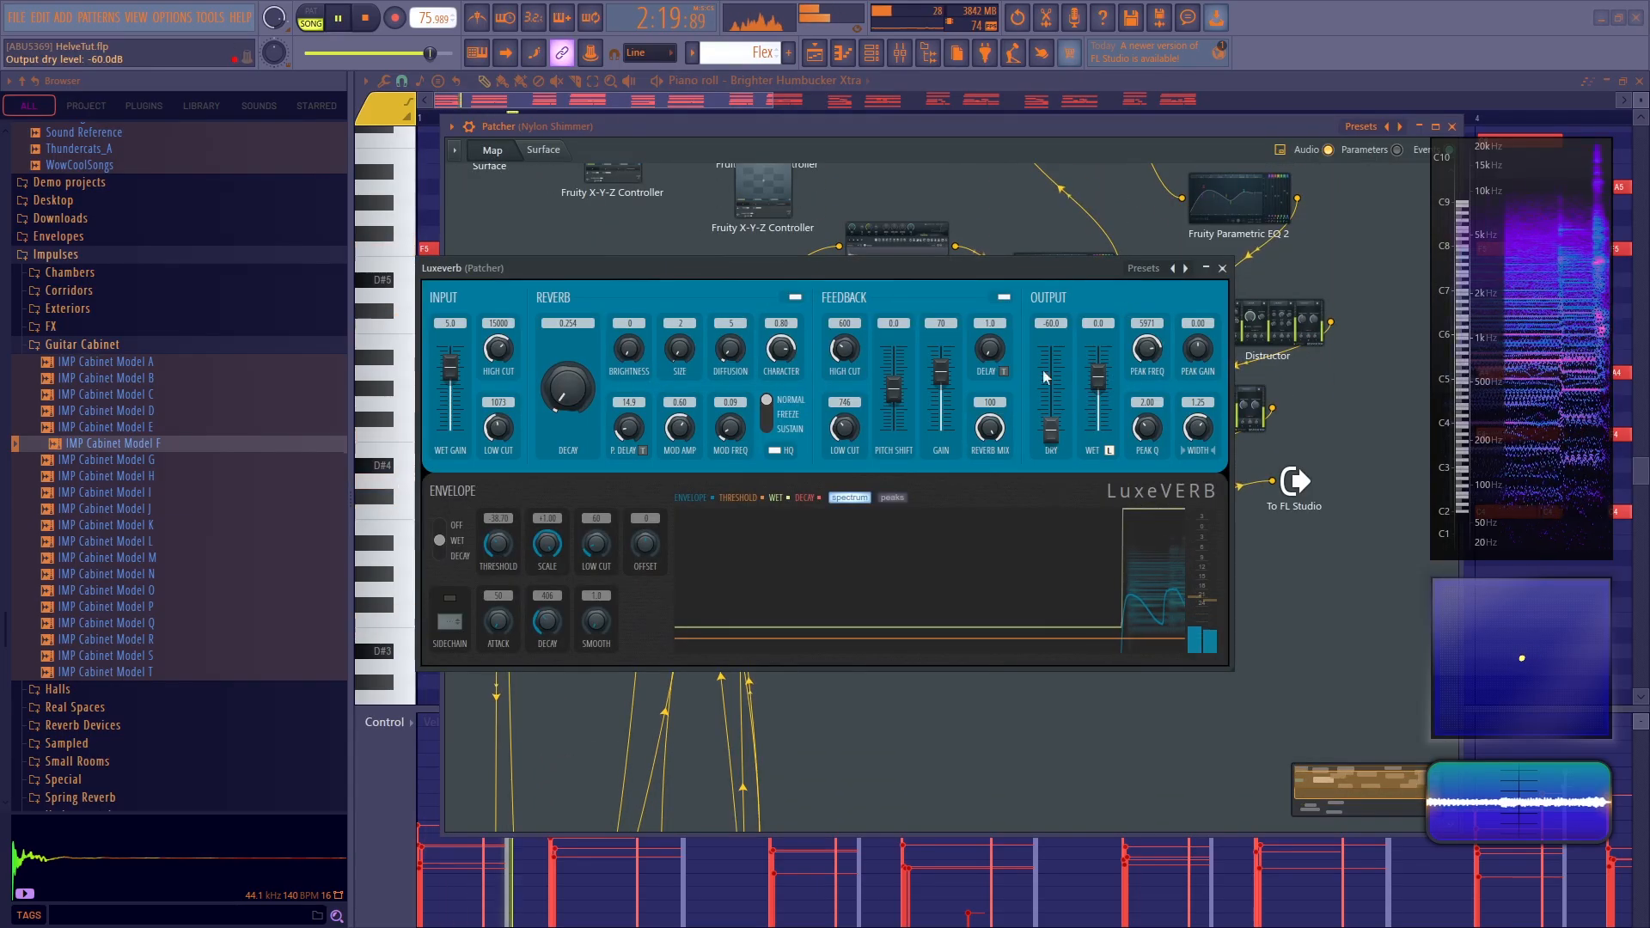
pyautogui.press('space')
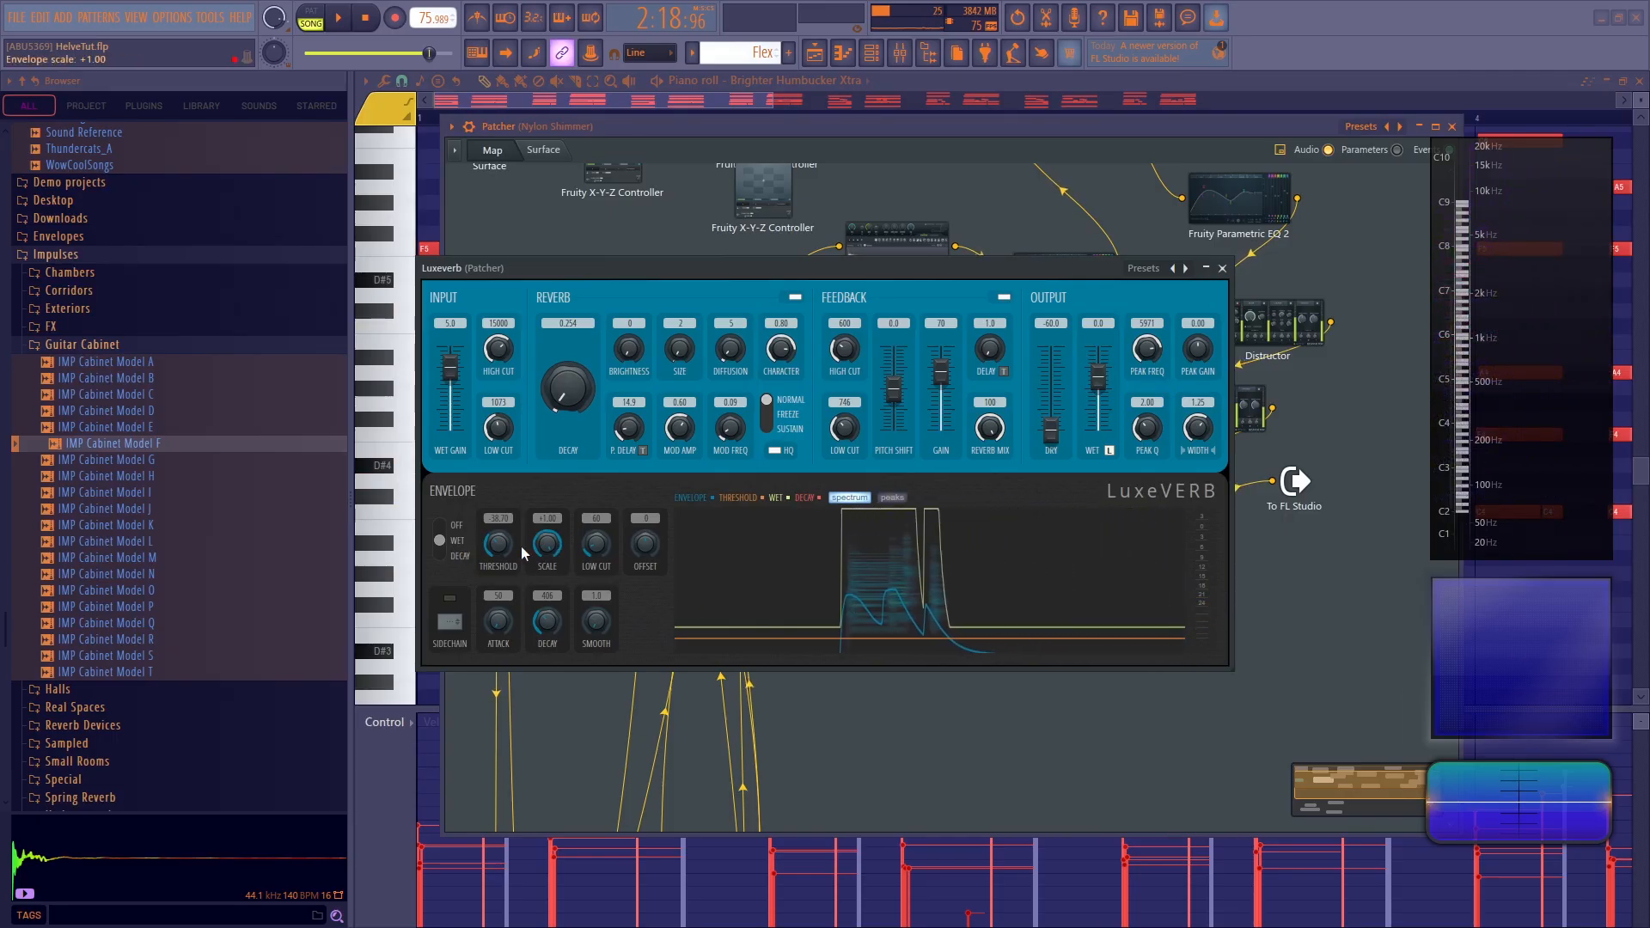
pyautogui.press('space')
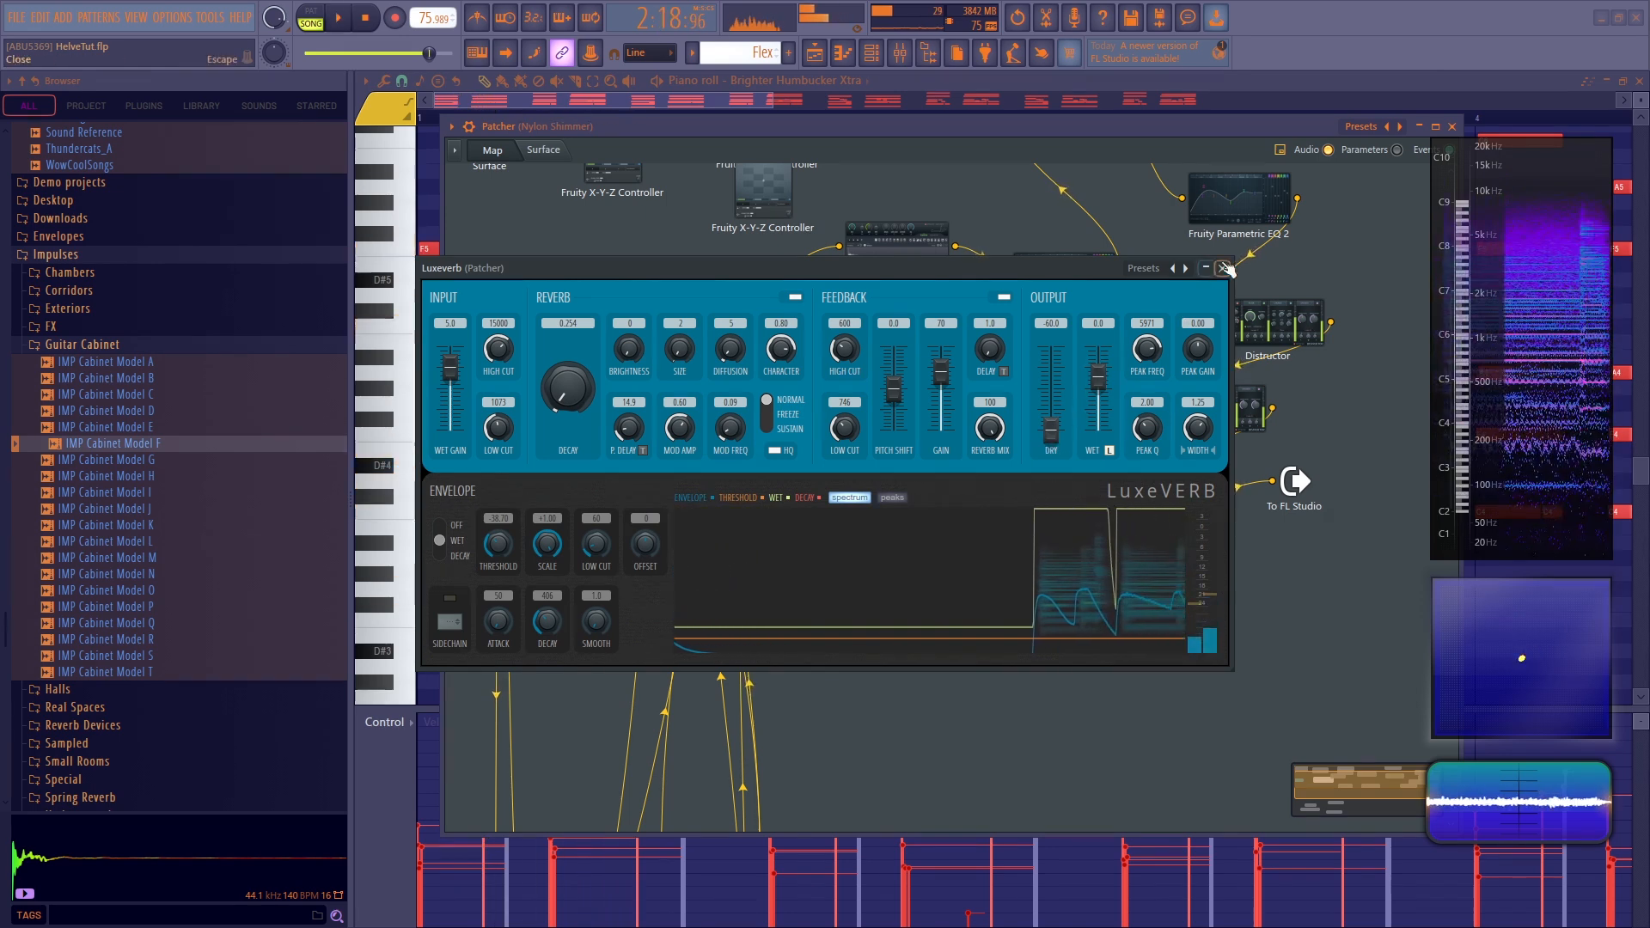
pyautogui.press('space')
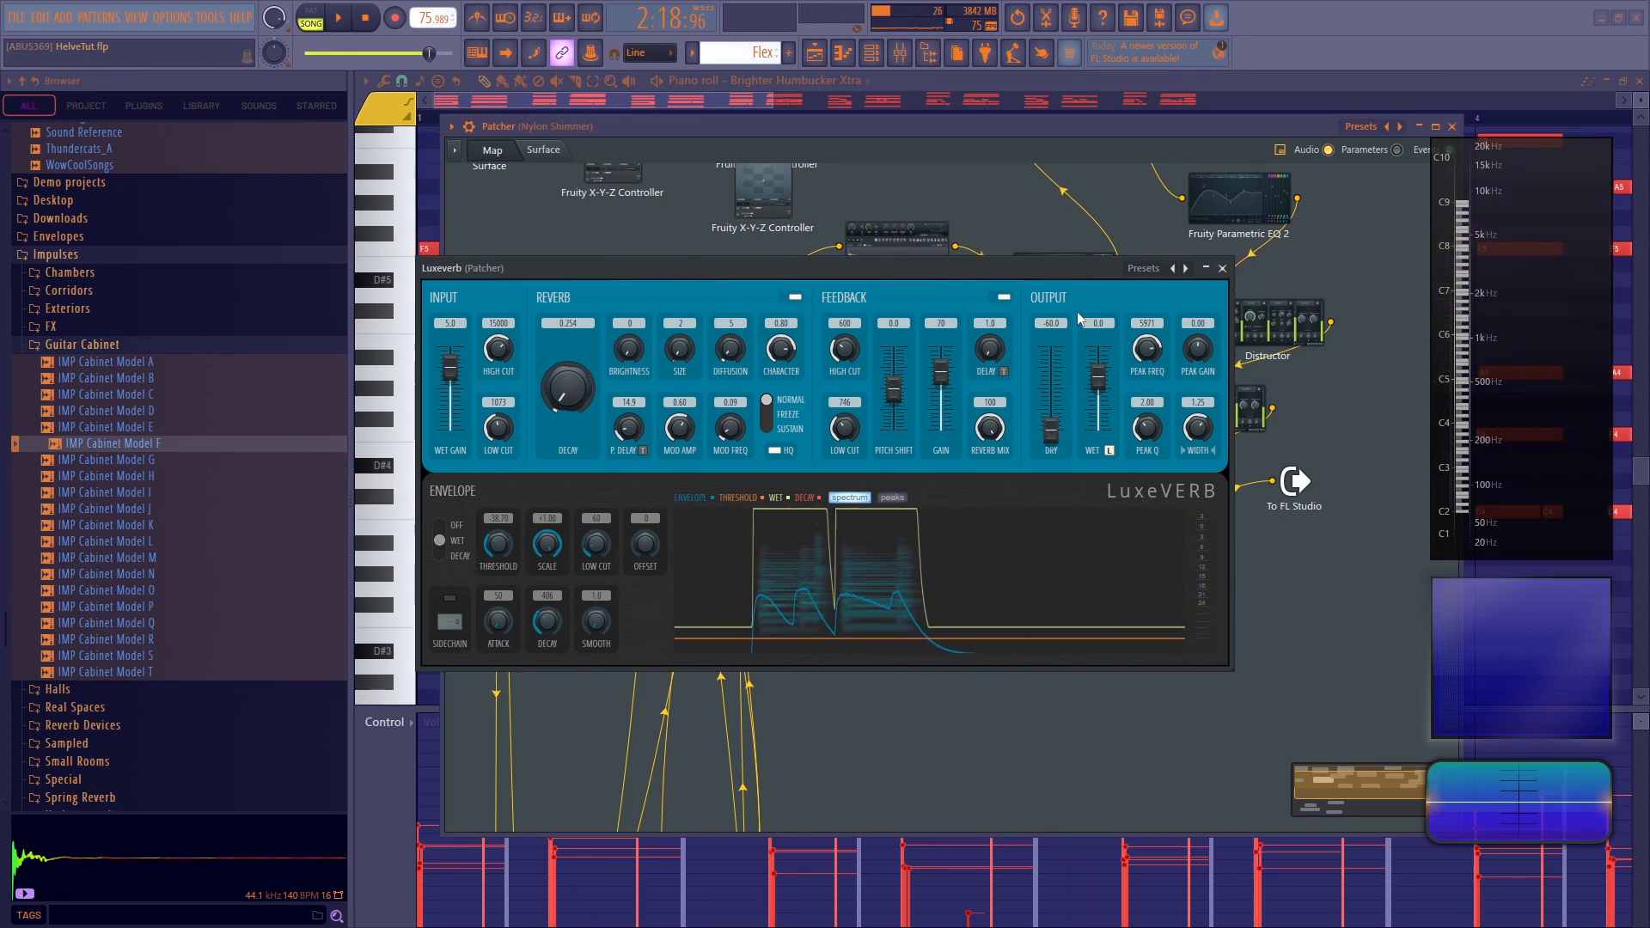
# Close Luxeverb, turn the Surface's Small Spring knob fully up, and play the part
pyautogui.click(1221, 268)
pyautogui.click(543, 150)
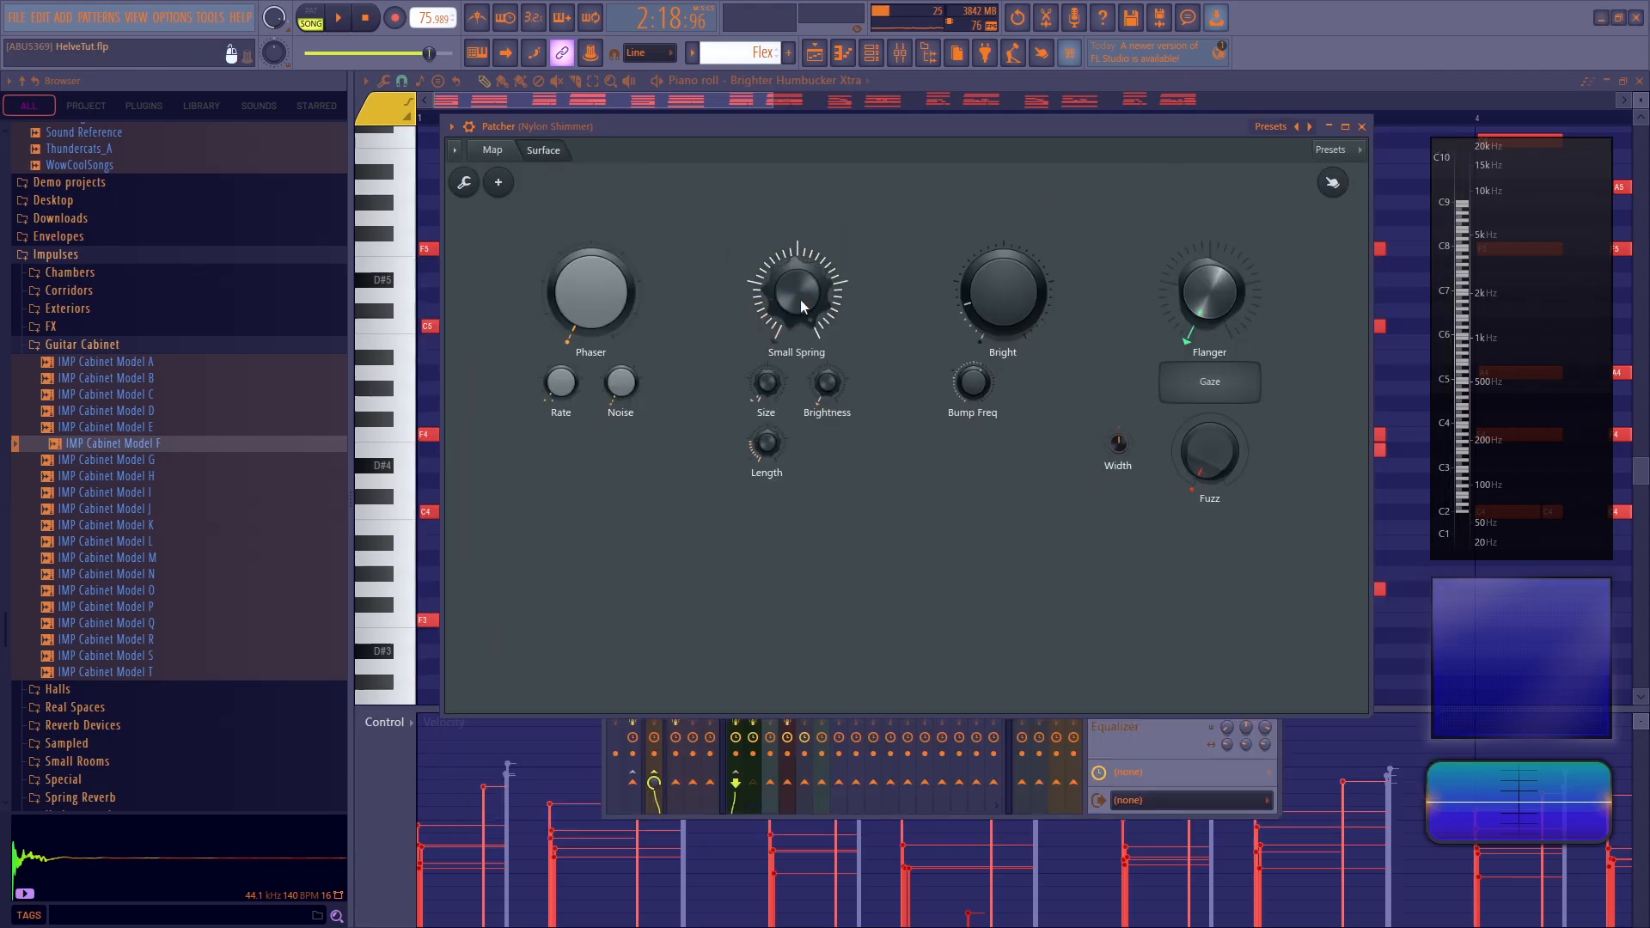
pyautogui.press('space')
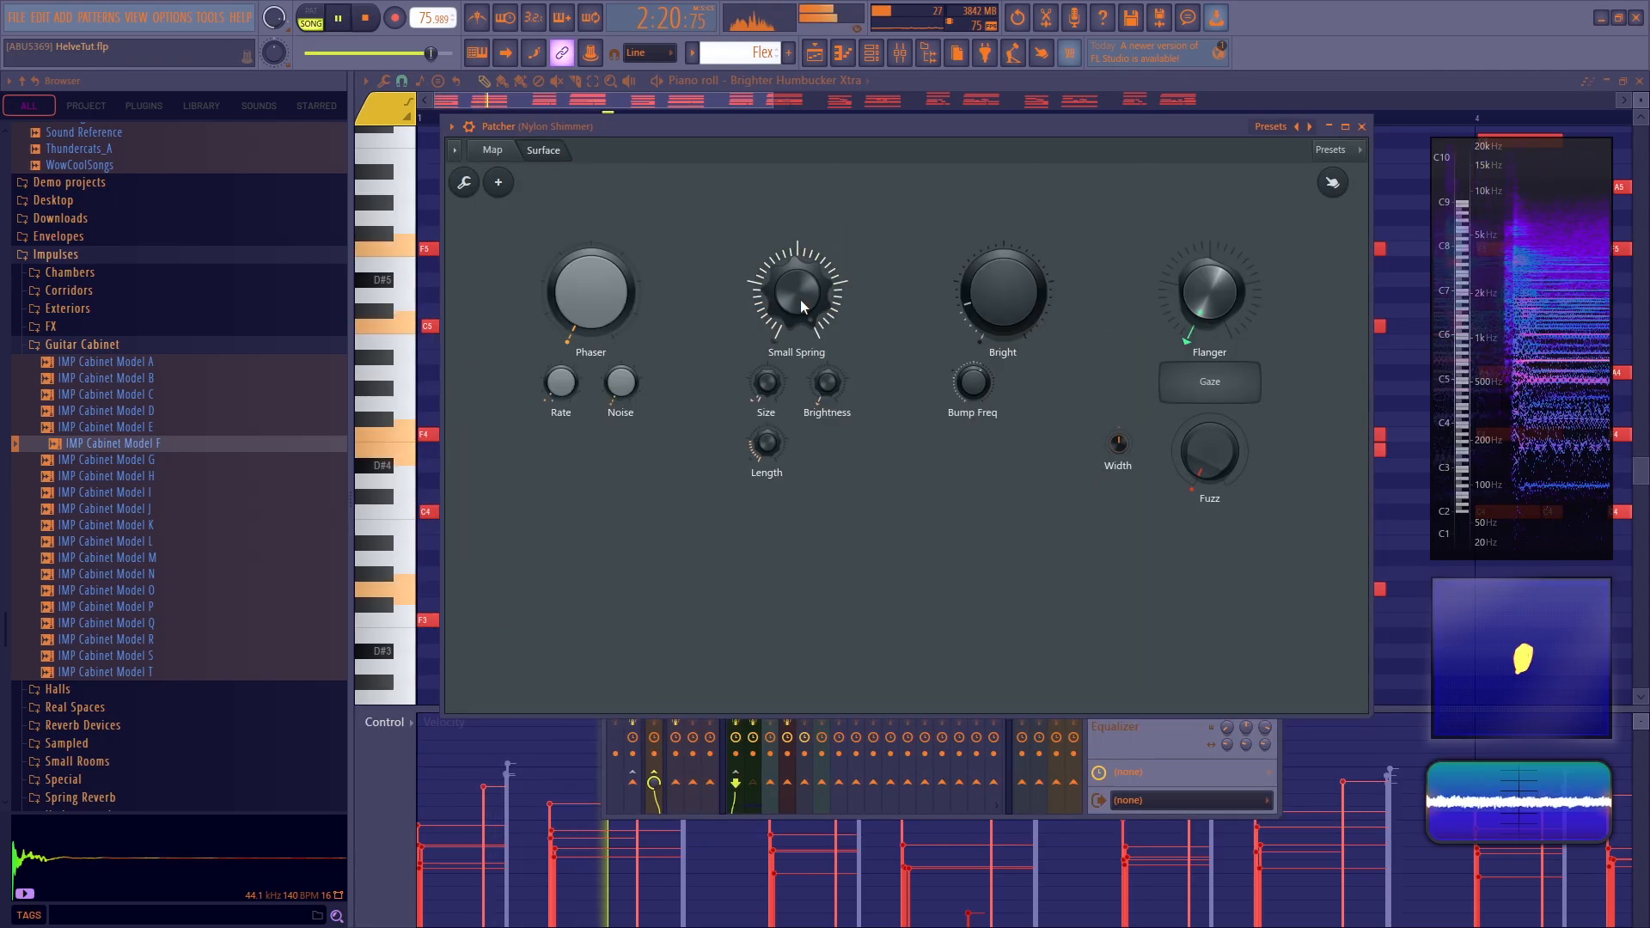
# Audition the part with different Length settings on the Surface, and with the Small Spring knob progressively turned down
pyautogui.press('space')
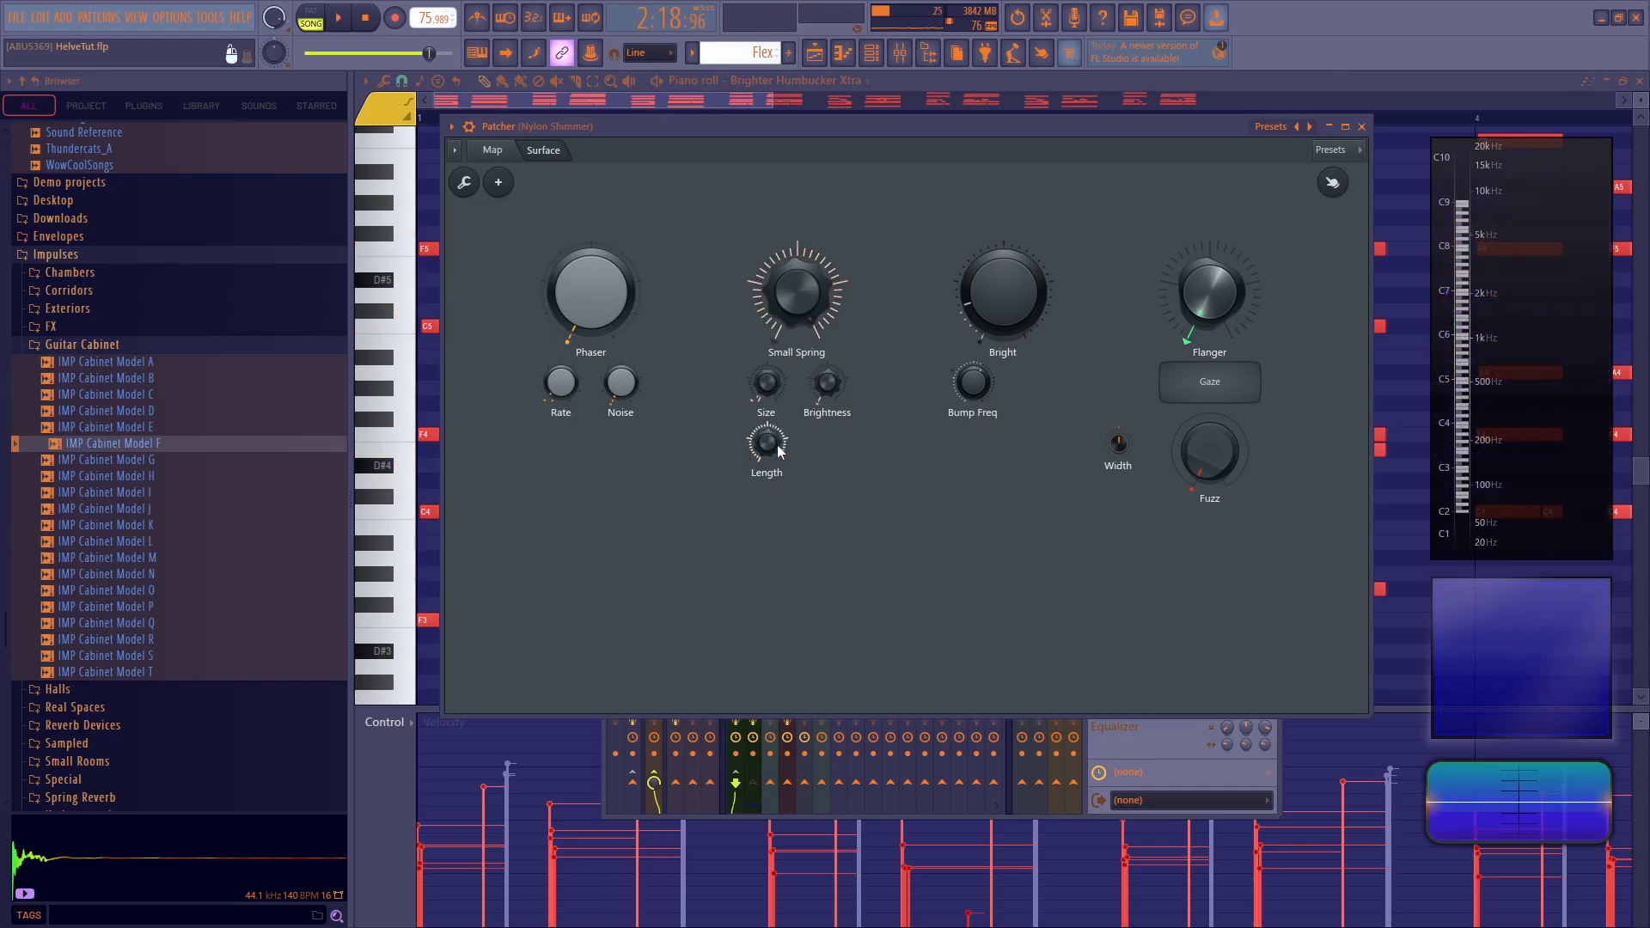
pyautogui.press('space')
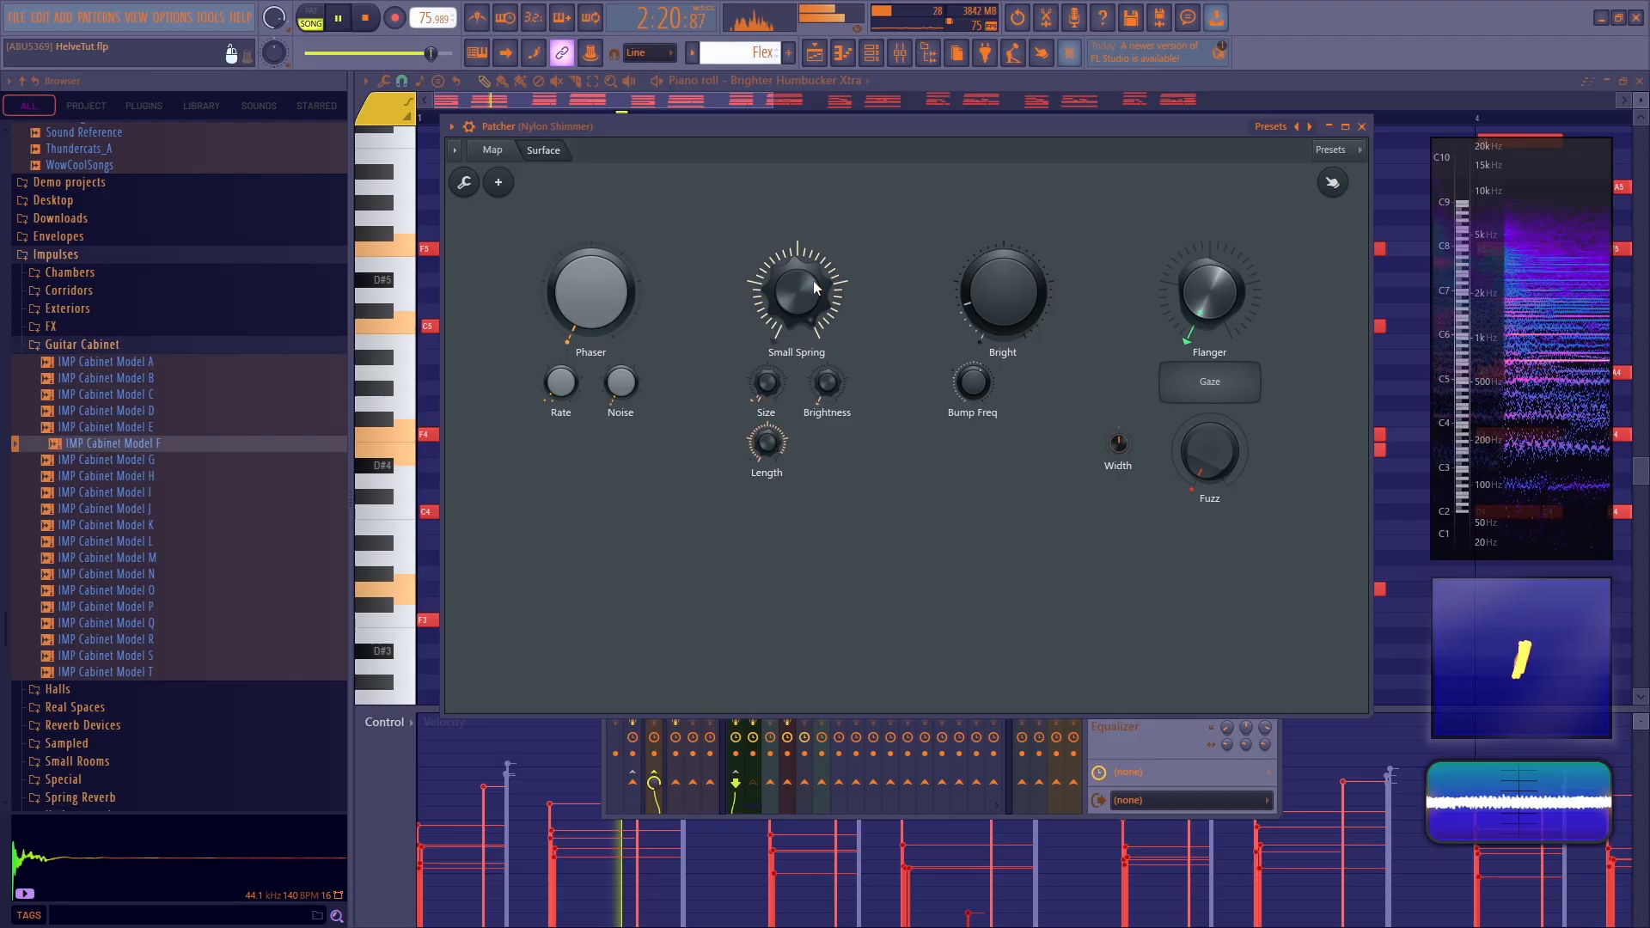
pyautogui.press('space')
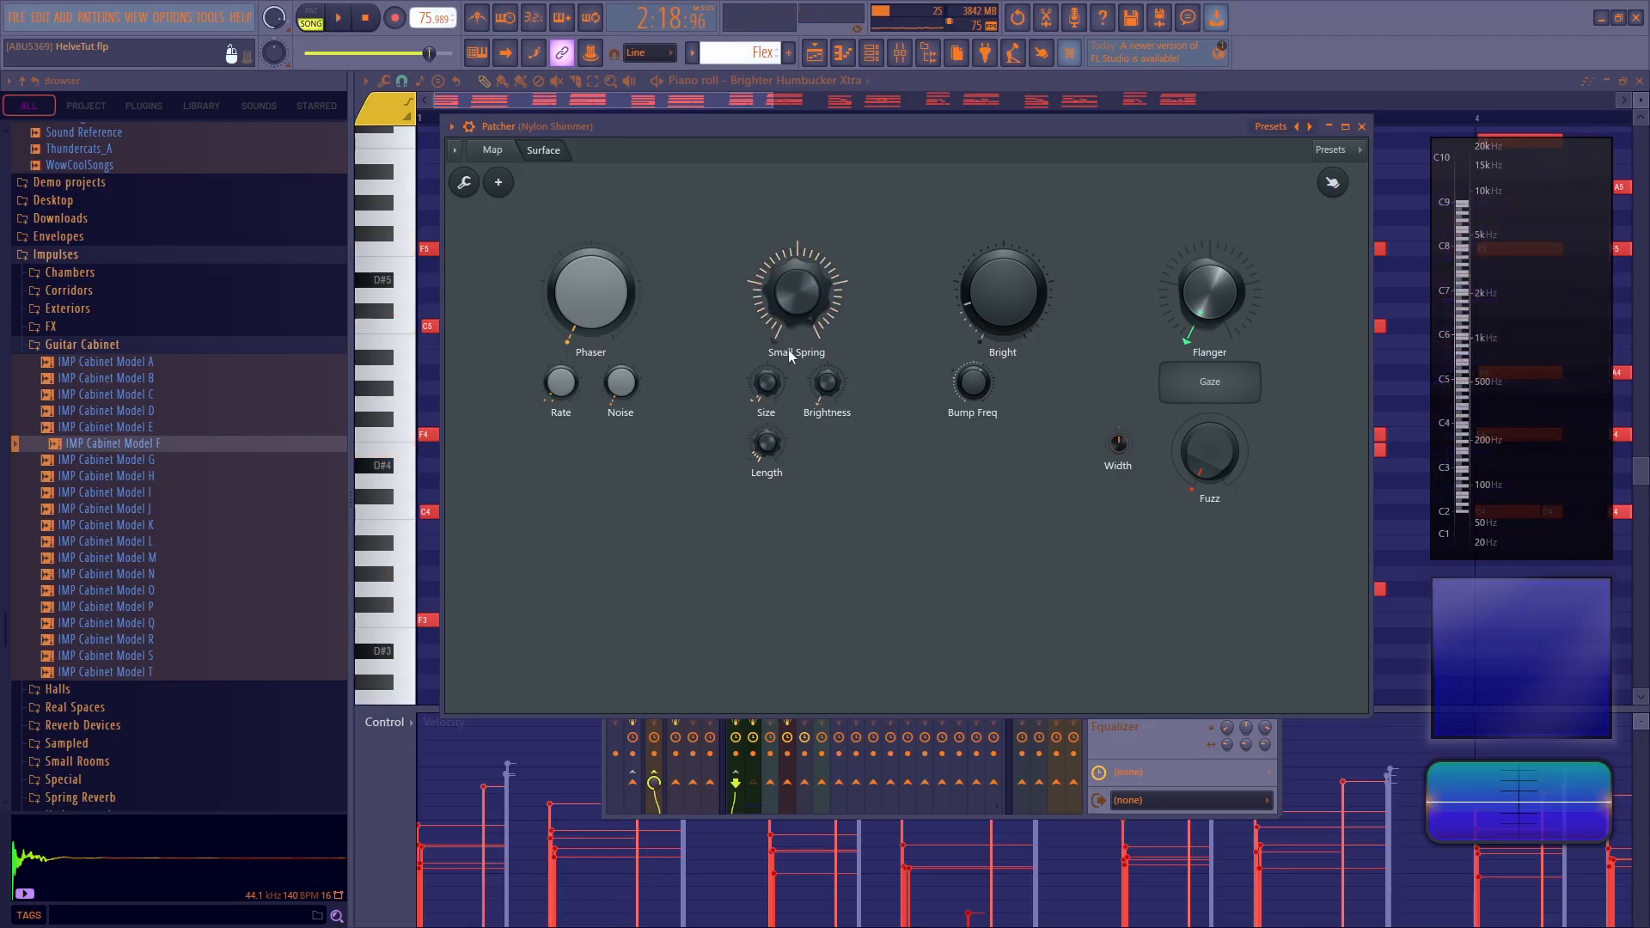
pyautogui.press('space')
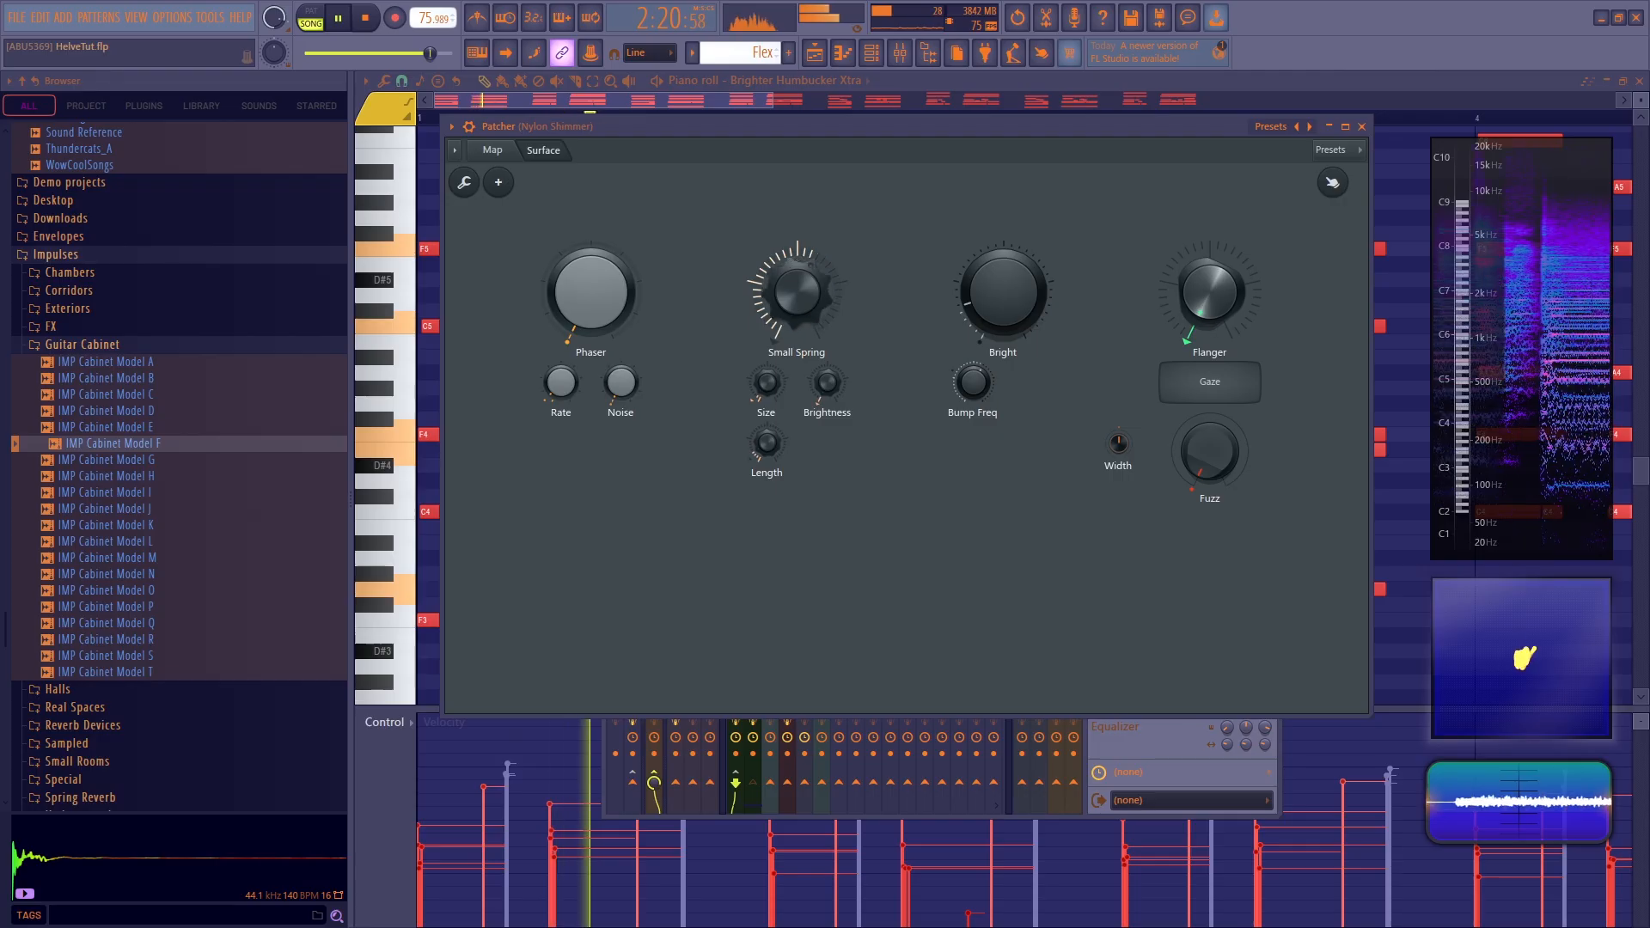
pyautogui.moveTo(803, 297); pyautogui.dragTo(803, 352)
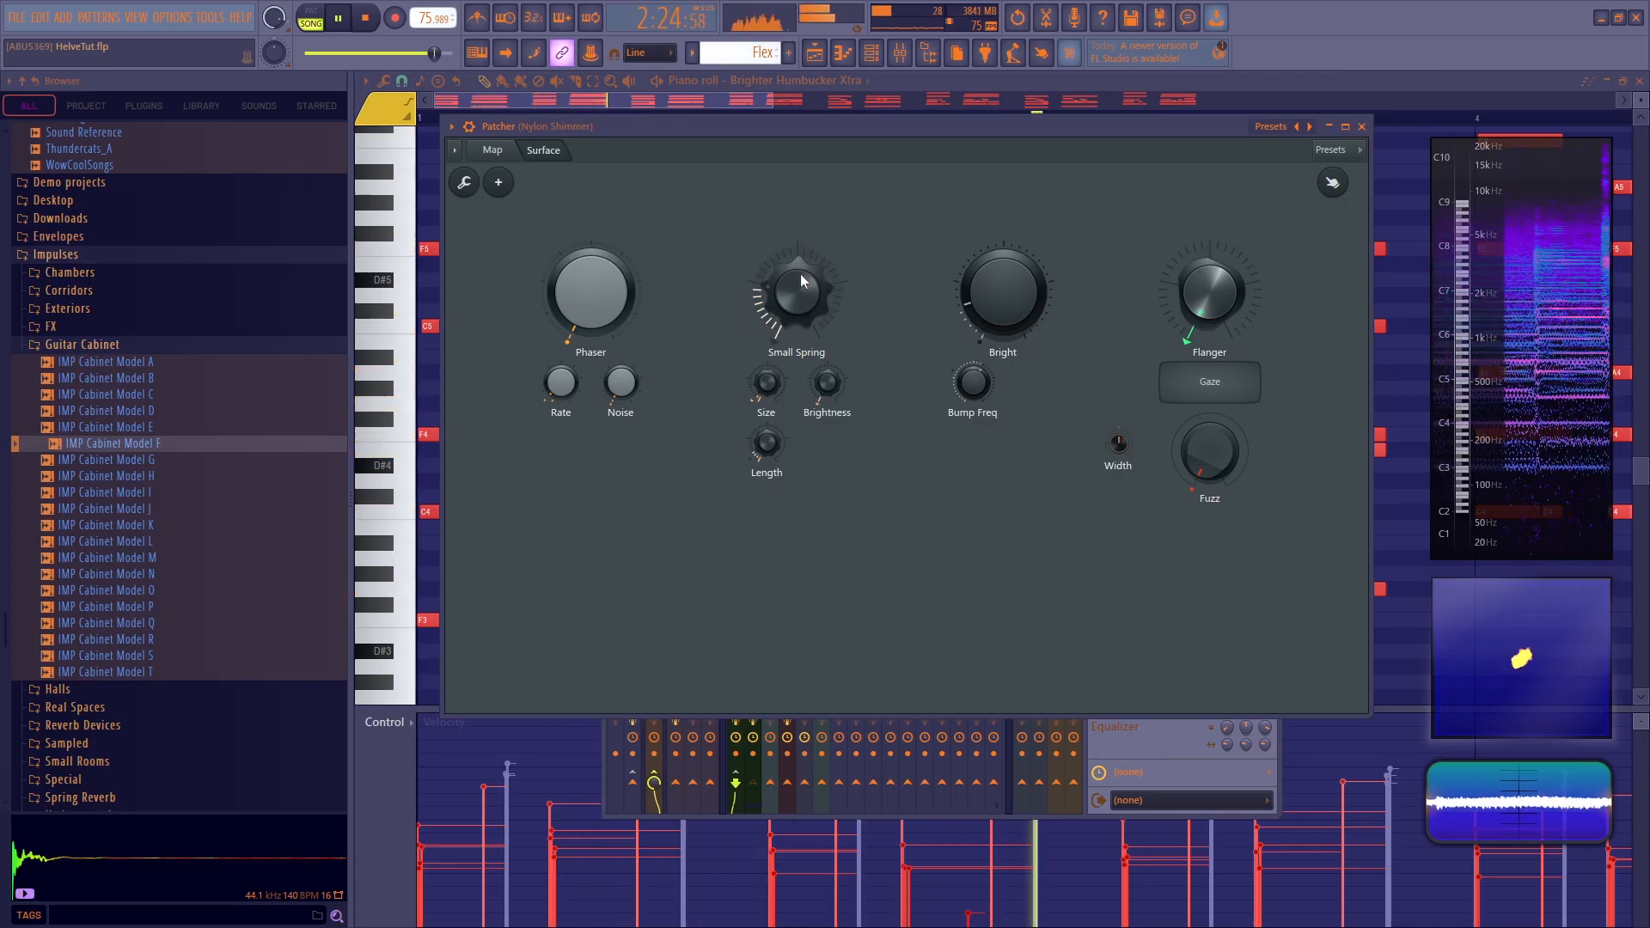
pyautogui.press('space')
# Bring Luxeverb's Fruity Send up from the bottom of the Patcher map and place it beside Luxeverb
pyautogui.click(505, 149)
pyautogui.moveTo(666, 385)
pyautogui.mouseDown()
pyautogui.moveTo(612, 407)
pyautogui.moveTo(636, 394)
pyautogui.mouseUp()
pyautogui.scroll(-6, 948, 634)
pyautogui.moveTo(730, 694); pyautogui.dragTo(809, 201)
pyautogui.scroll(3, 829, 250)
pyautogui.moveTo(799, 291); pyautogui.dragTo(824, 257)
pyautogui.moveTo(614, 293); pyautogui.dragTo(625, 263)
pyautogui.scroll(2, 804, 286)
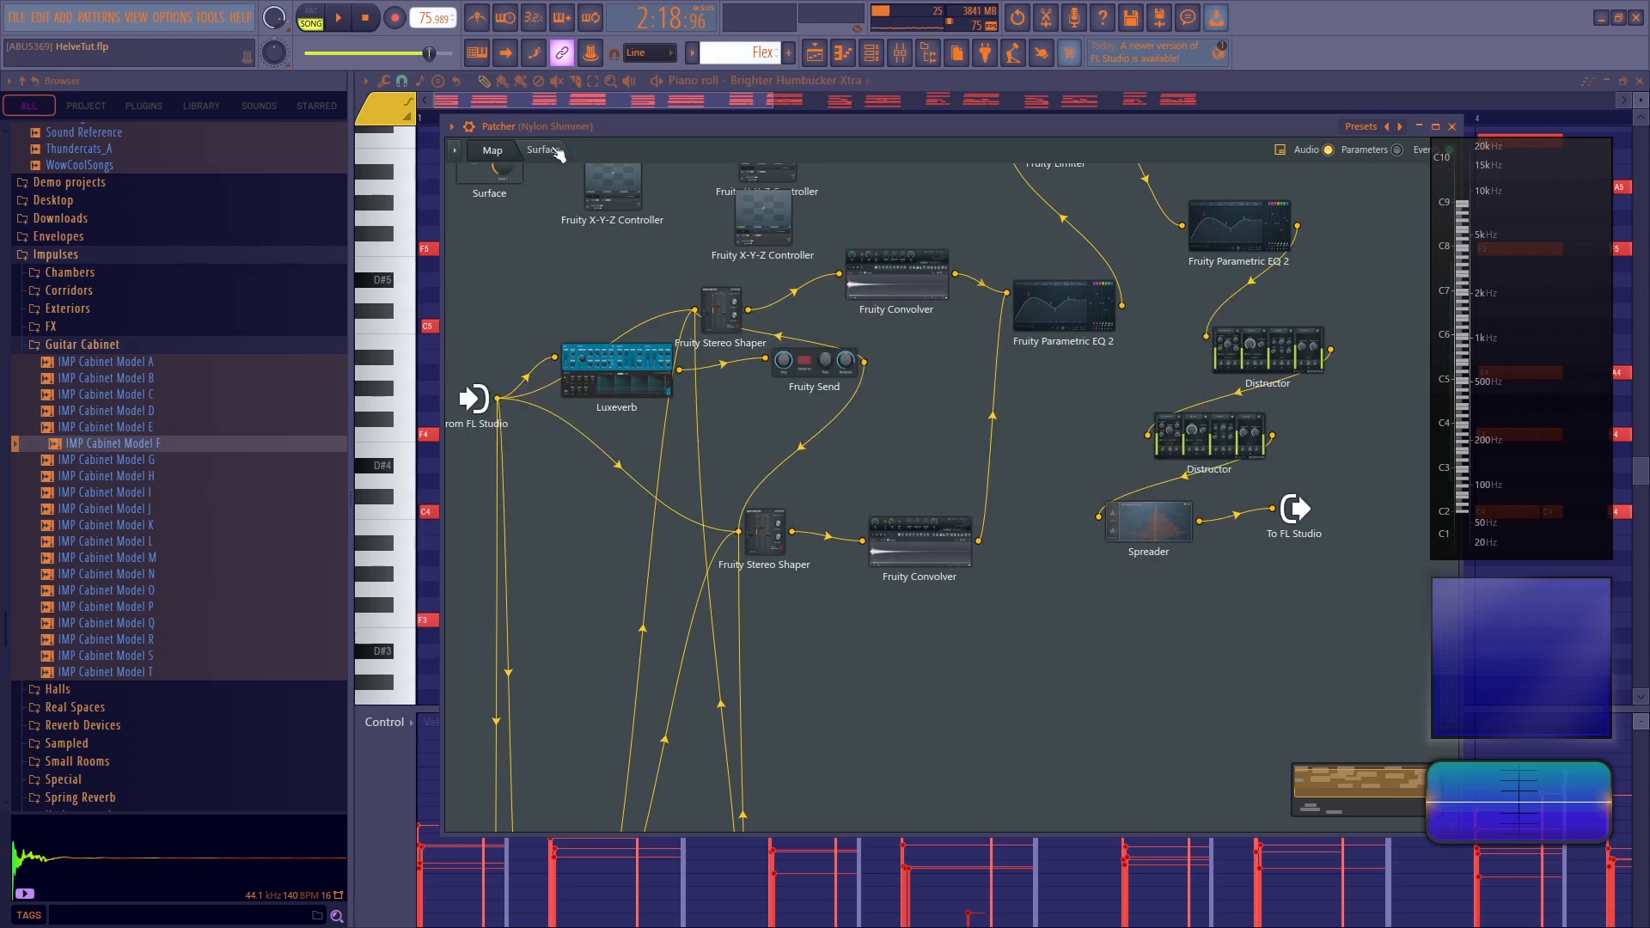
# Open Luxeverb's Fruity Send and turn the Small Spring knob to examine how the send's Dry level follows it
pyautogui.click(543, 150)
pyautogui.moveTo(796, 292); pyautogui.dragTo(796, 315)
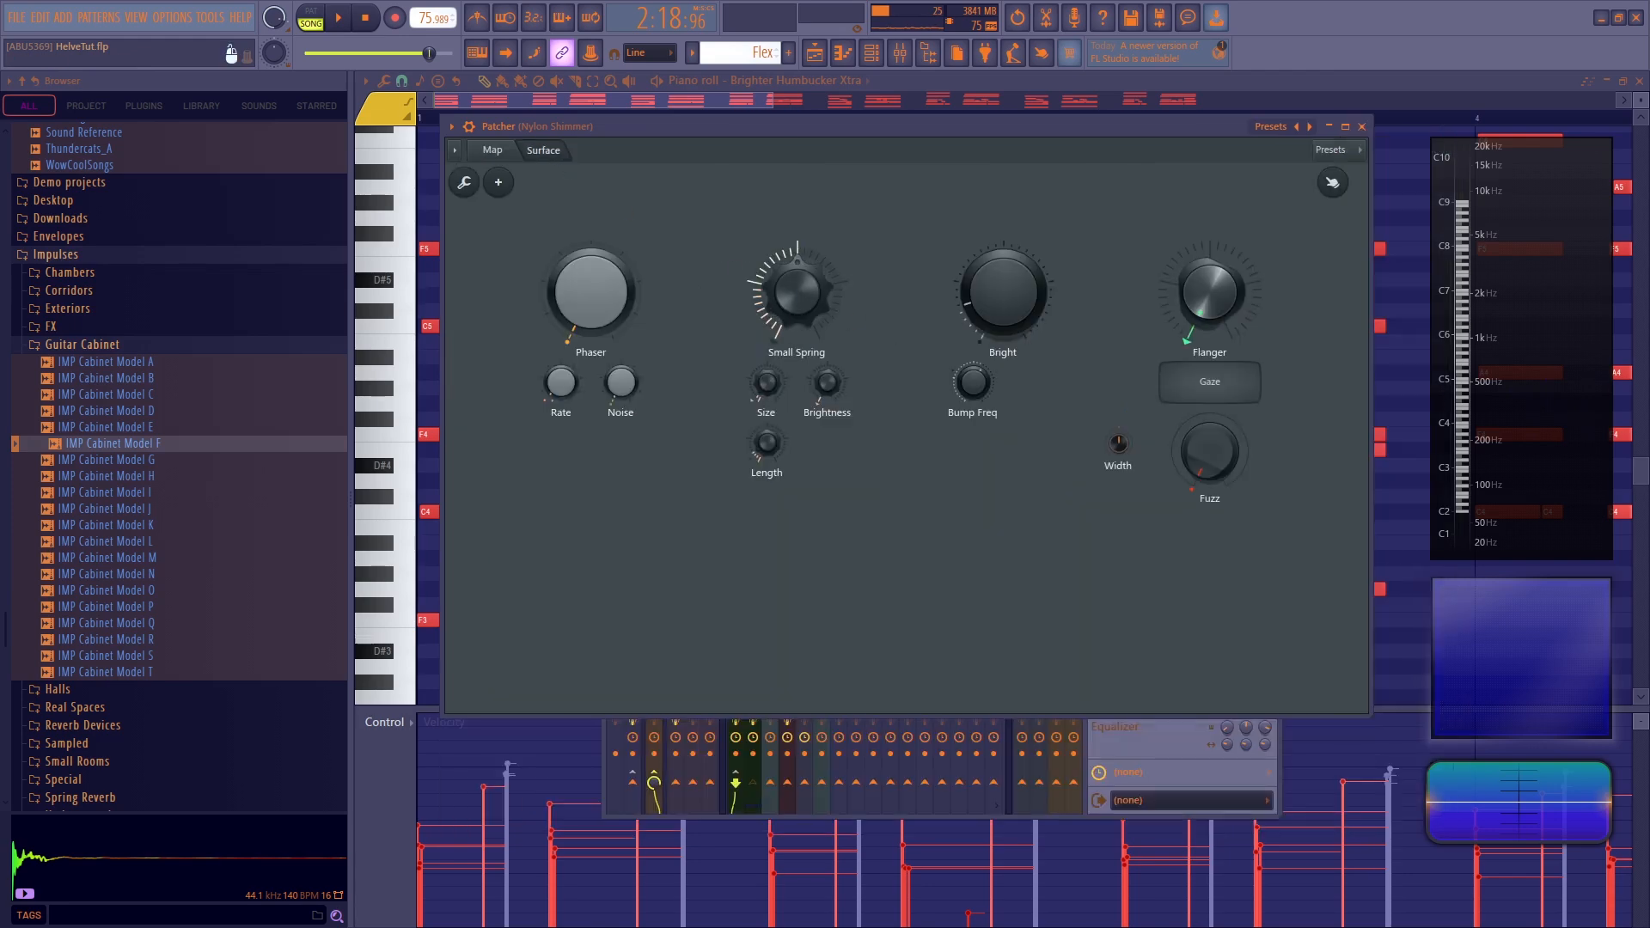
pyautogui.click(492, 151)
pyautogui.click(804, 378)
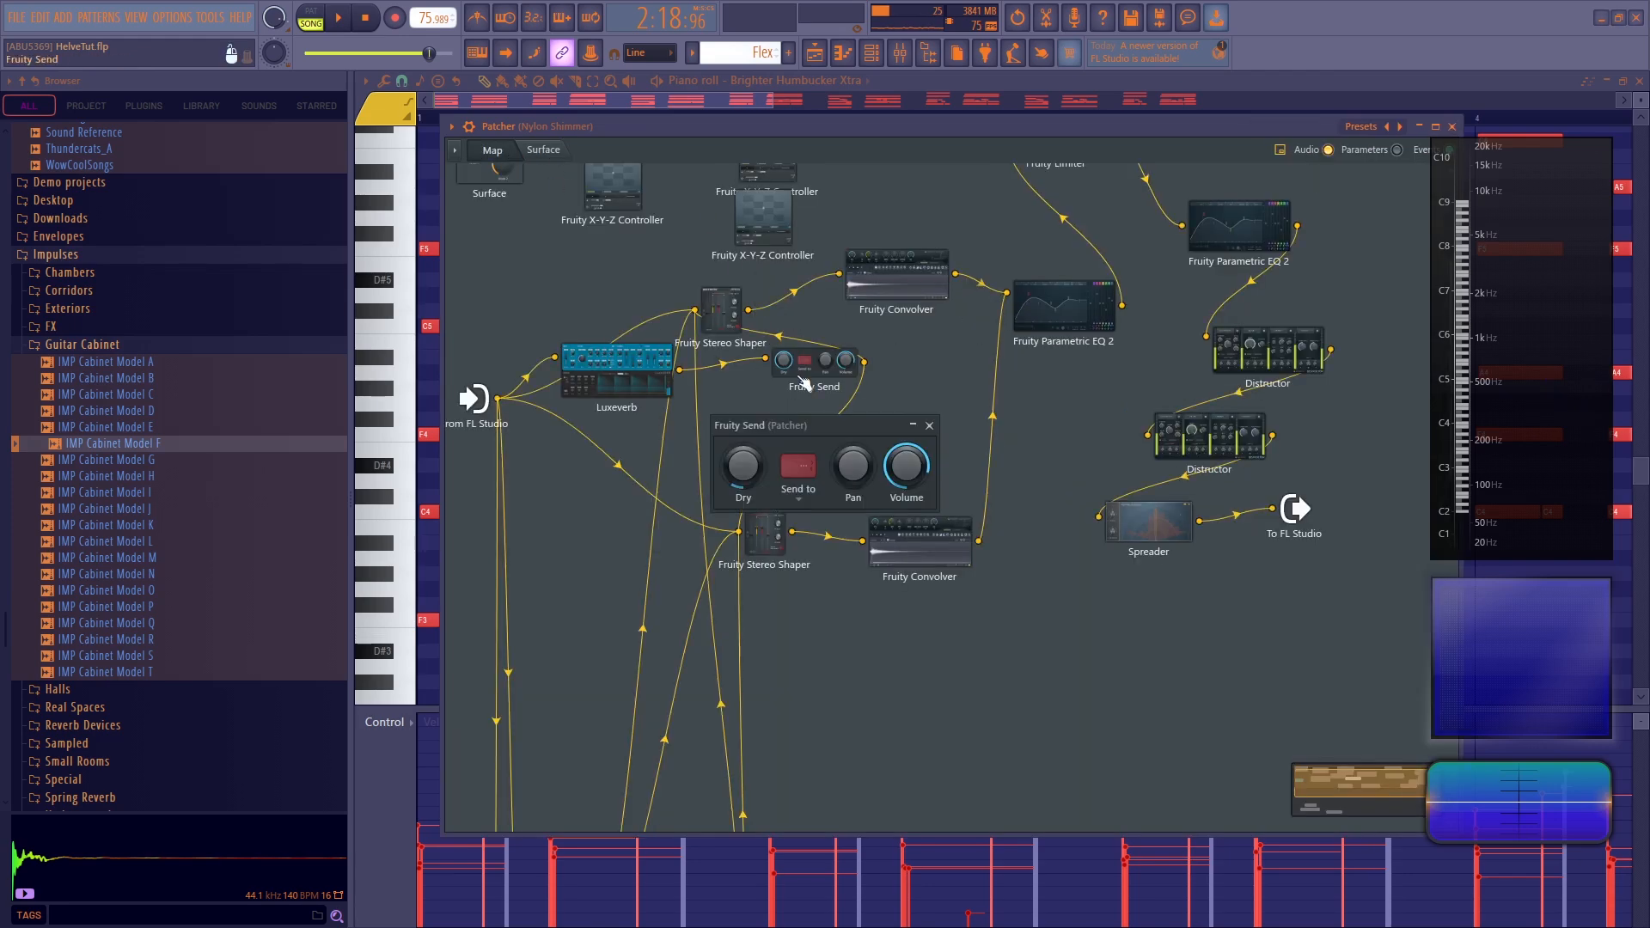
pyautogui.click(538, 153)
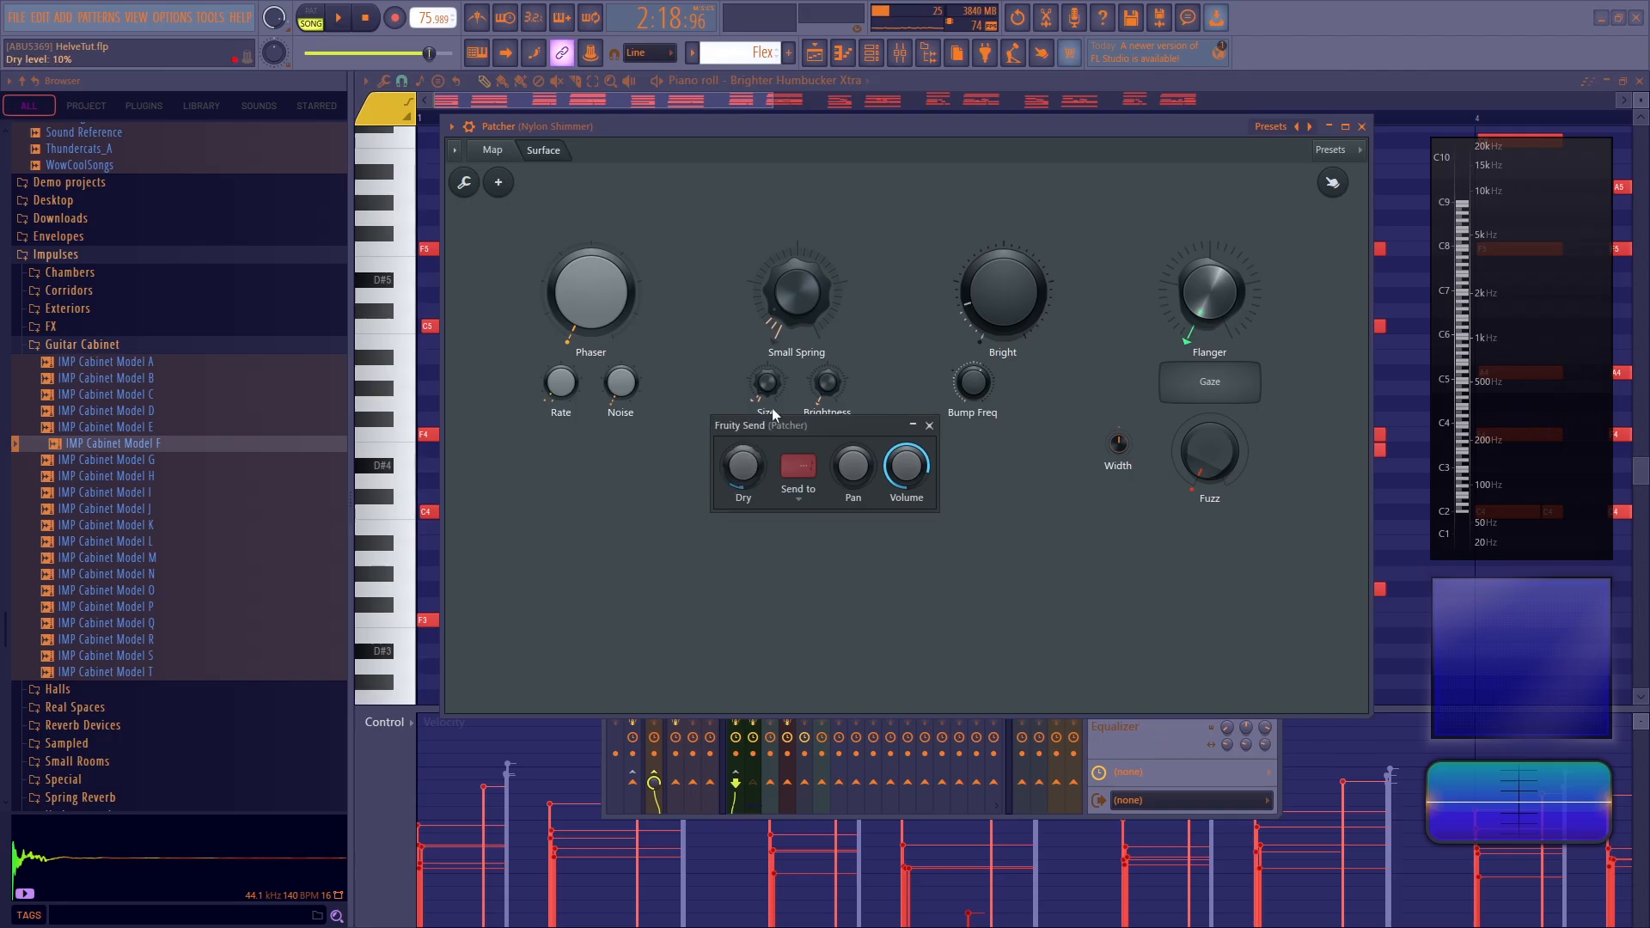
pyautogui.moveTo(796, 293); pyautogui.dragTo(797, 273)
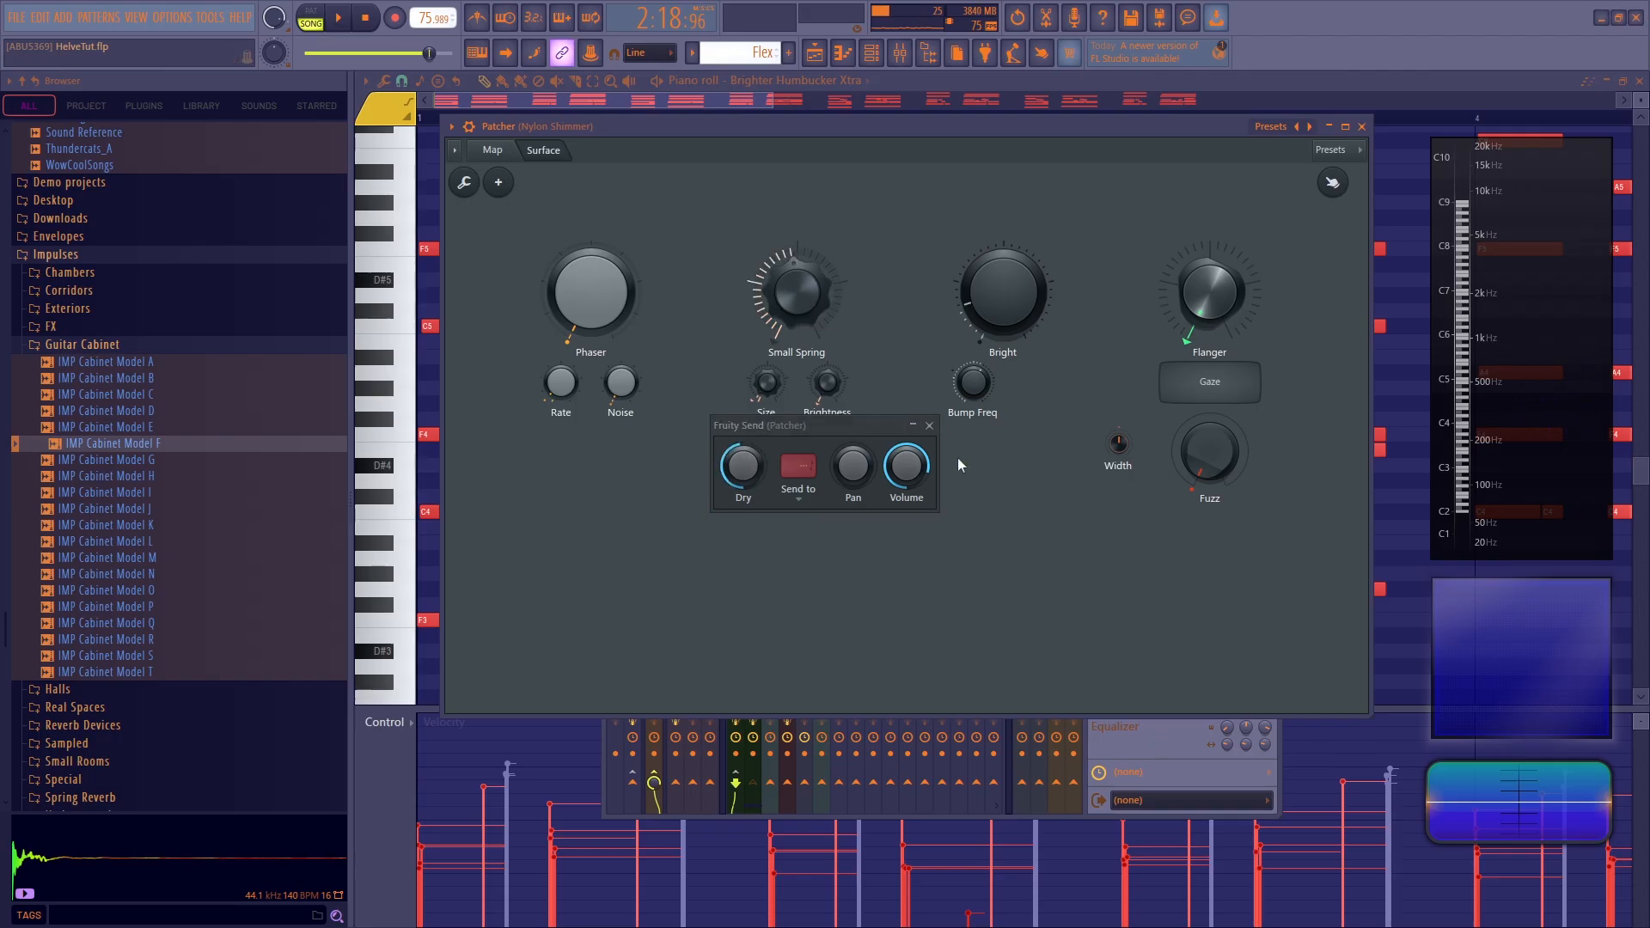
pyautogui.click(929, 427)
# Stack Luxeverb and its Fruity Send above From FL Studio's output lines, and bring Fruity Flangus up beneath the send
pyautogui.click(506, 149)
pyautogui.moveTo(804, 361); pyautogui.dragTo(574, 417)
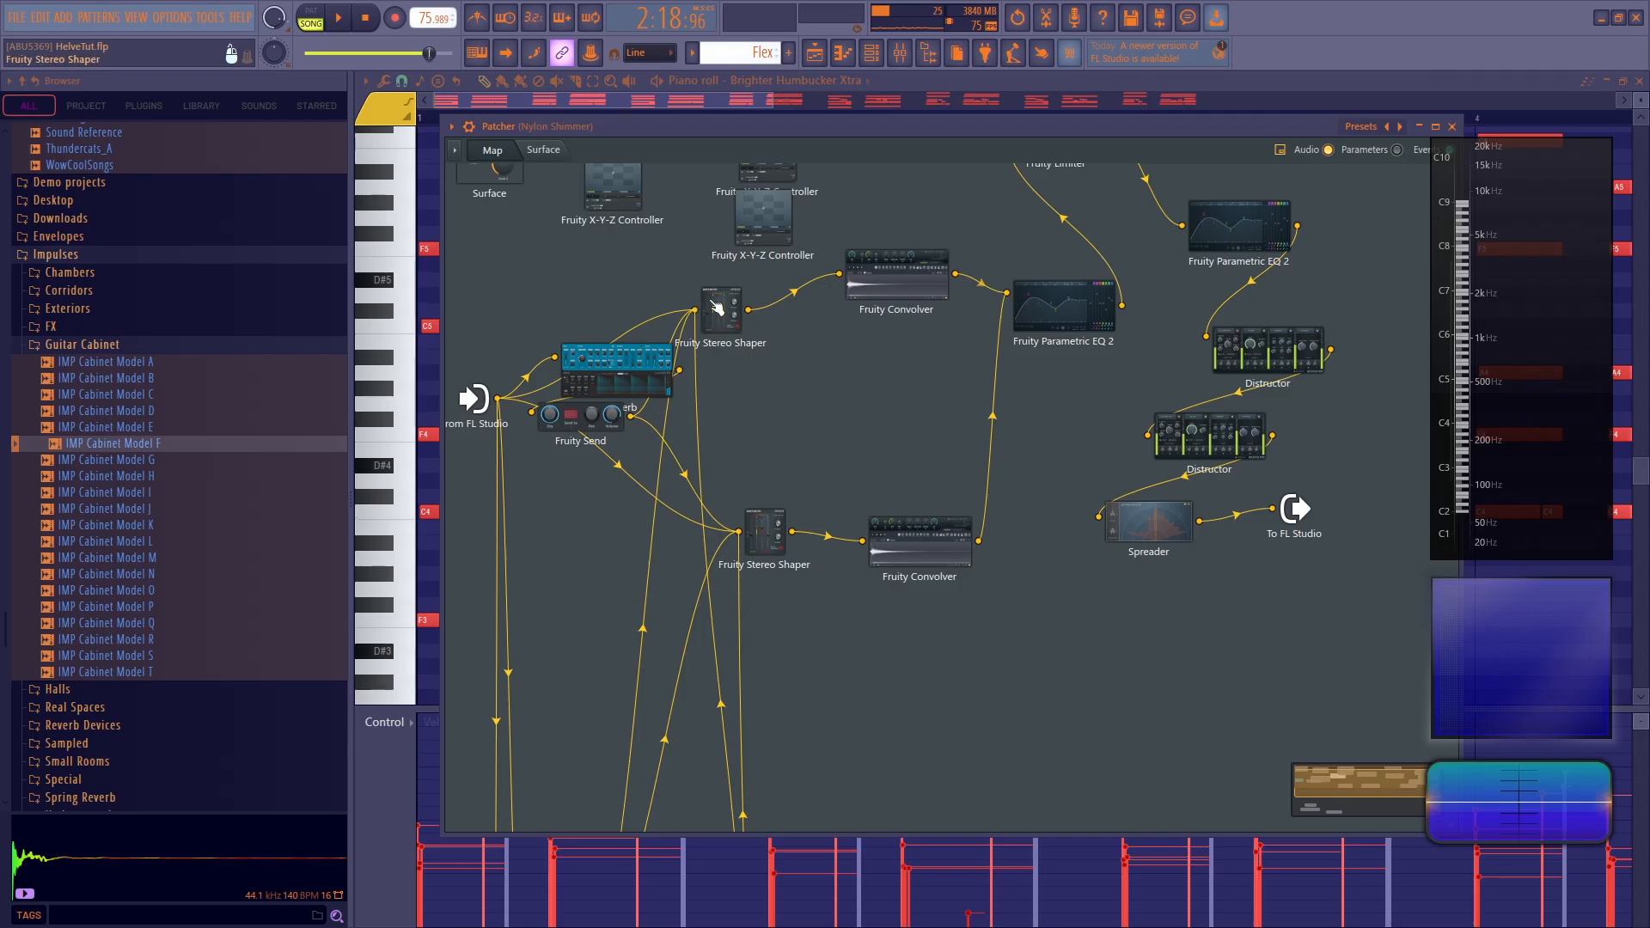
pyautogui.moveTo(600, 386); pyautogui.dragTo(546, 278)
pyautogui.moveTo(576, 415); pyautogui.dragTo(587, 346)
pyautogui.scroll(-6, 560, 581)
pyautogui.moveTo(560, 616); pyautogui.dragTo(604, 263)
pyautogui.scroll(3, 614, 378)
pyautogui.moveTo(598, 425); pyautogui.dragTo(608, 242)
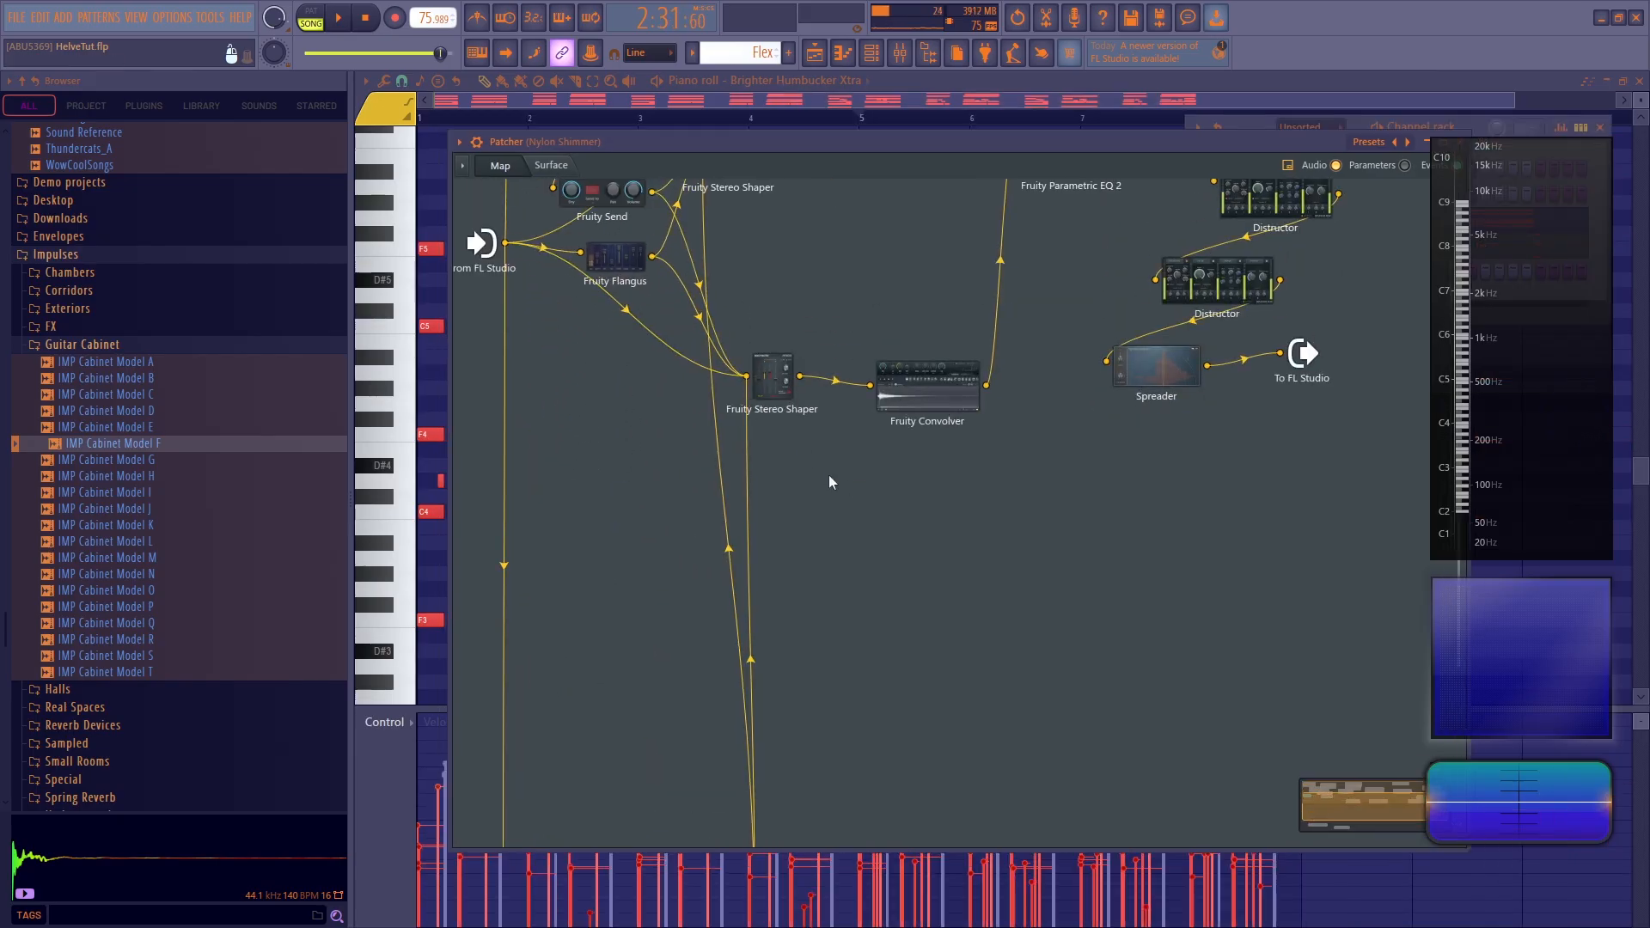
# Move Vintage Phaser and its Fruity Send up the map to sit below Fruity Flangus
pyautogui.scroll(-3, 828, 481)
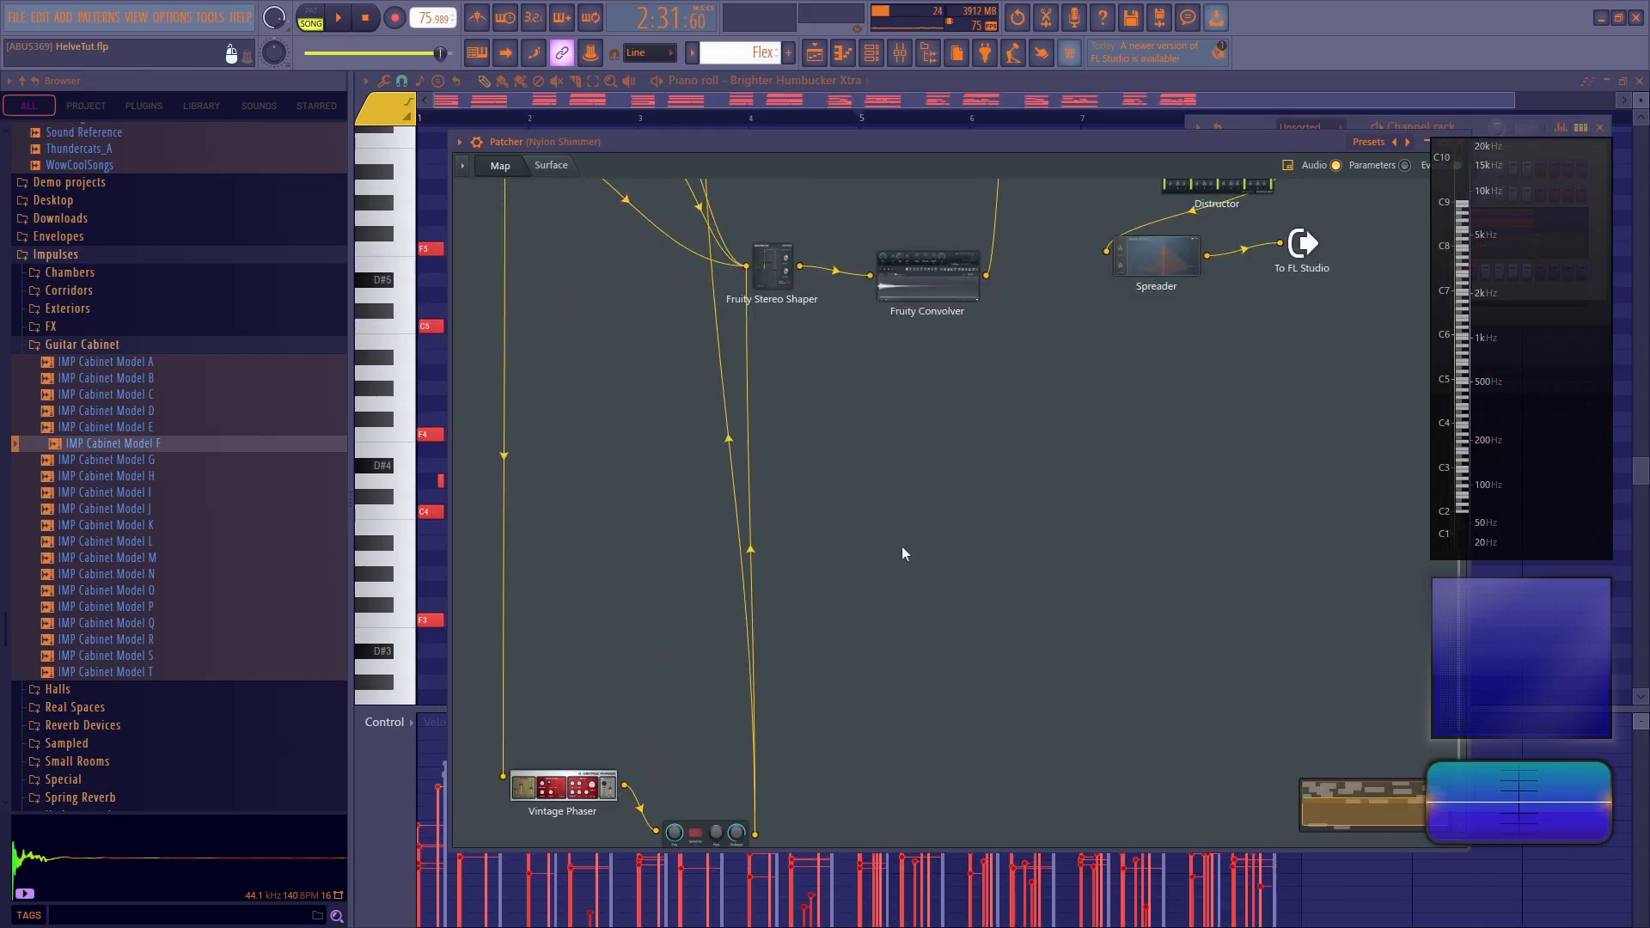
pyautogui.moveTo(573, 784); pyautogui.dragTo(604, 376)
pyautogui.moveTo(709, 769); pyautogui.dragTo(572, 625)
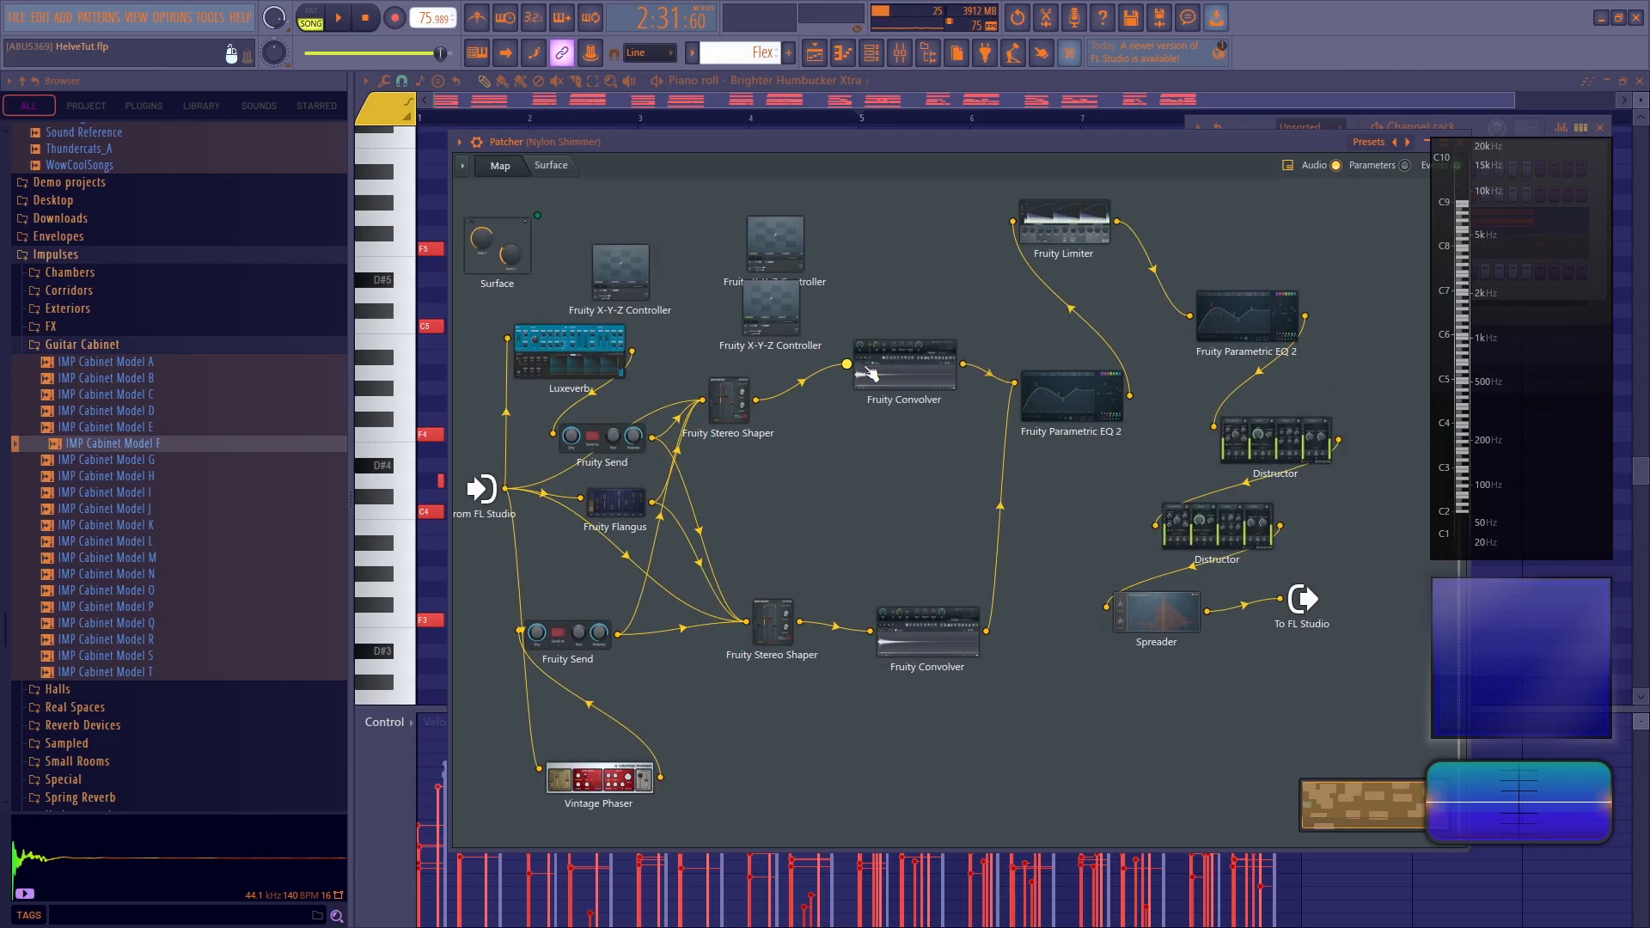
# Open the Fruity Parametric EQ 2 after the convolvers beneath the Surface knobs, and turn Bright and Bump Freq to examine its curve
pyautogui.click(1078, 400)
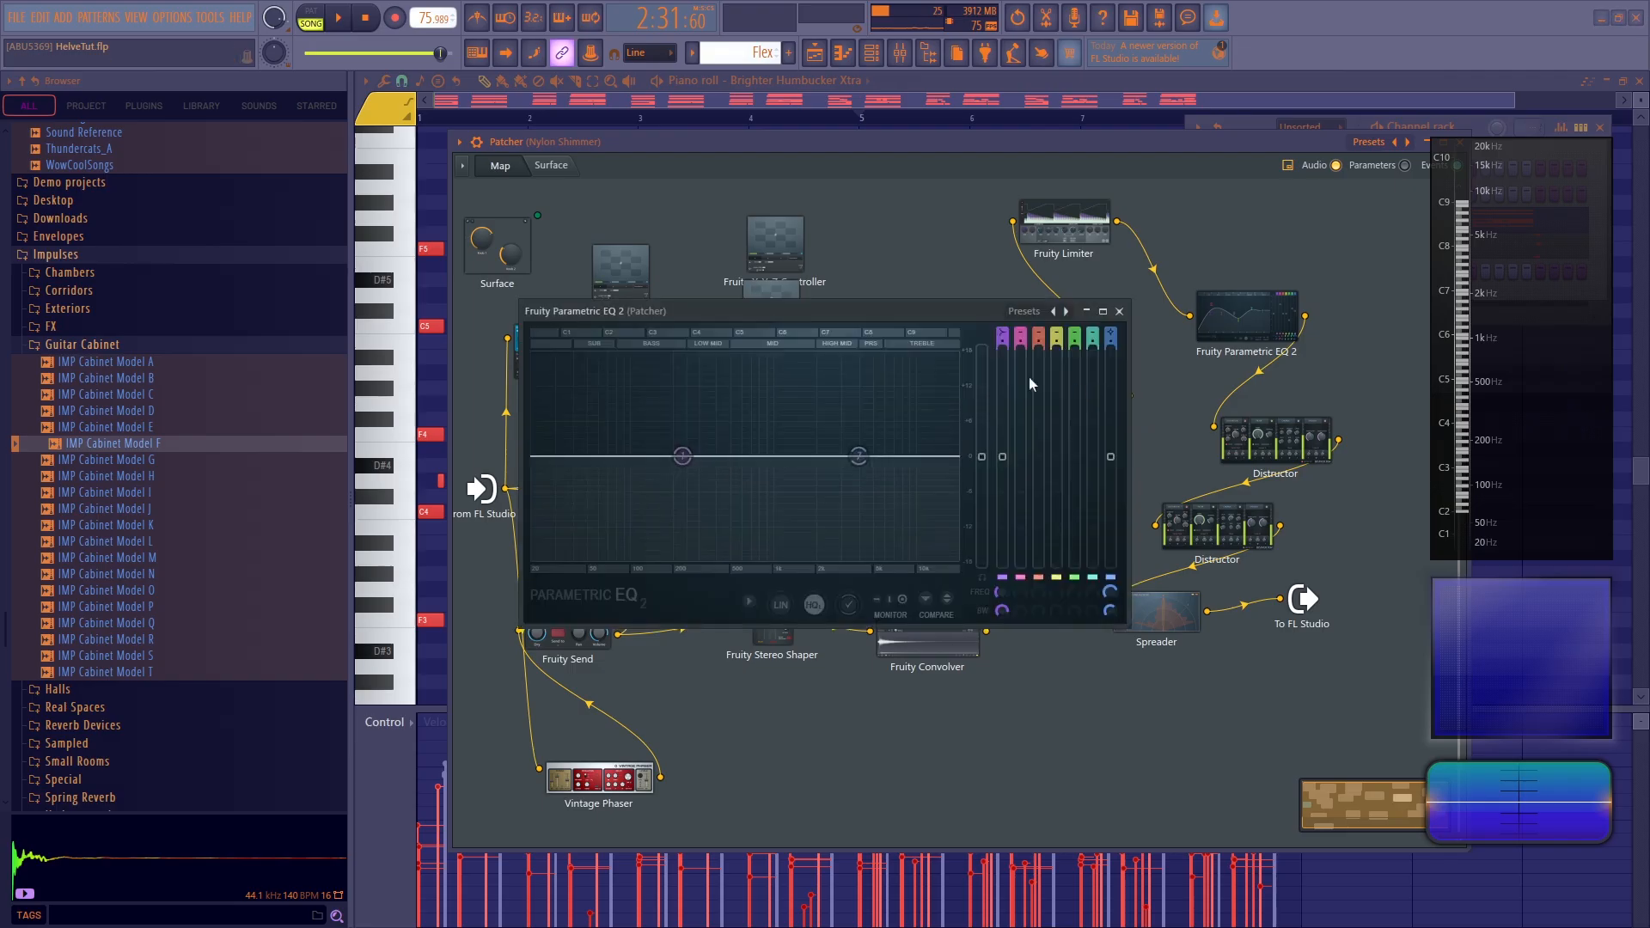
pyautogui.click(565, 165)
pyautogui.moveTo(928, 315); pyautogui.dragTo(961, 526)
pyautogui.moveTo(1021, 328); pyautogui.dragTo(1021, 215)
pyautogui.moveTo(992, 397)
pyautogui.mouseDown()
pyautogui.moveTo(992, 430)
pyautogui.moveTo(992, 378)
pyautogui.moveTo(993, 417)
pyautogui.mouseUp()
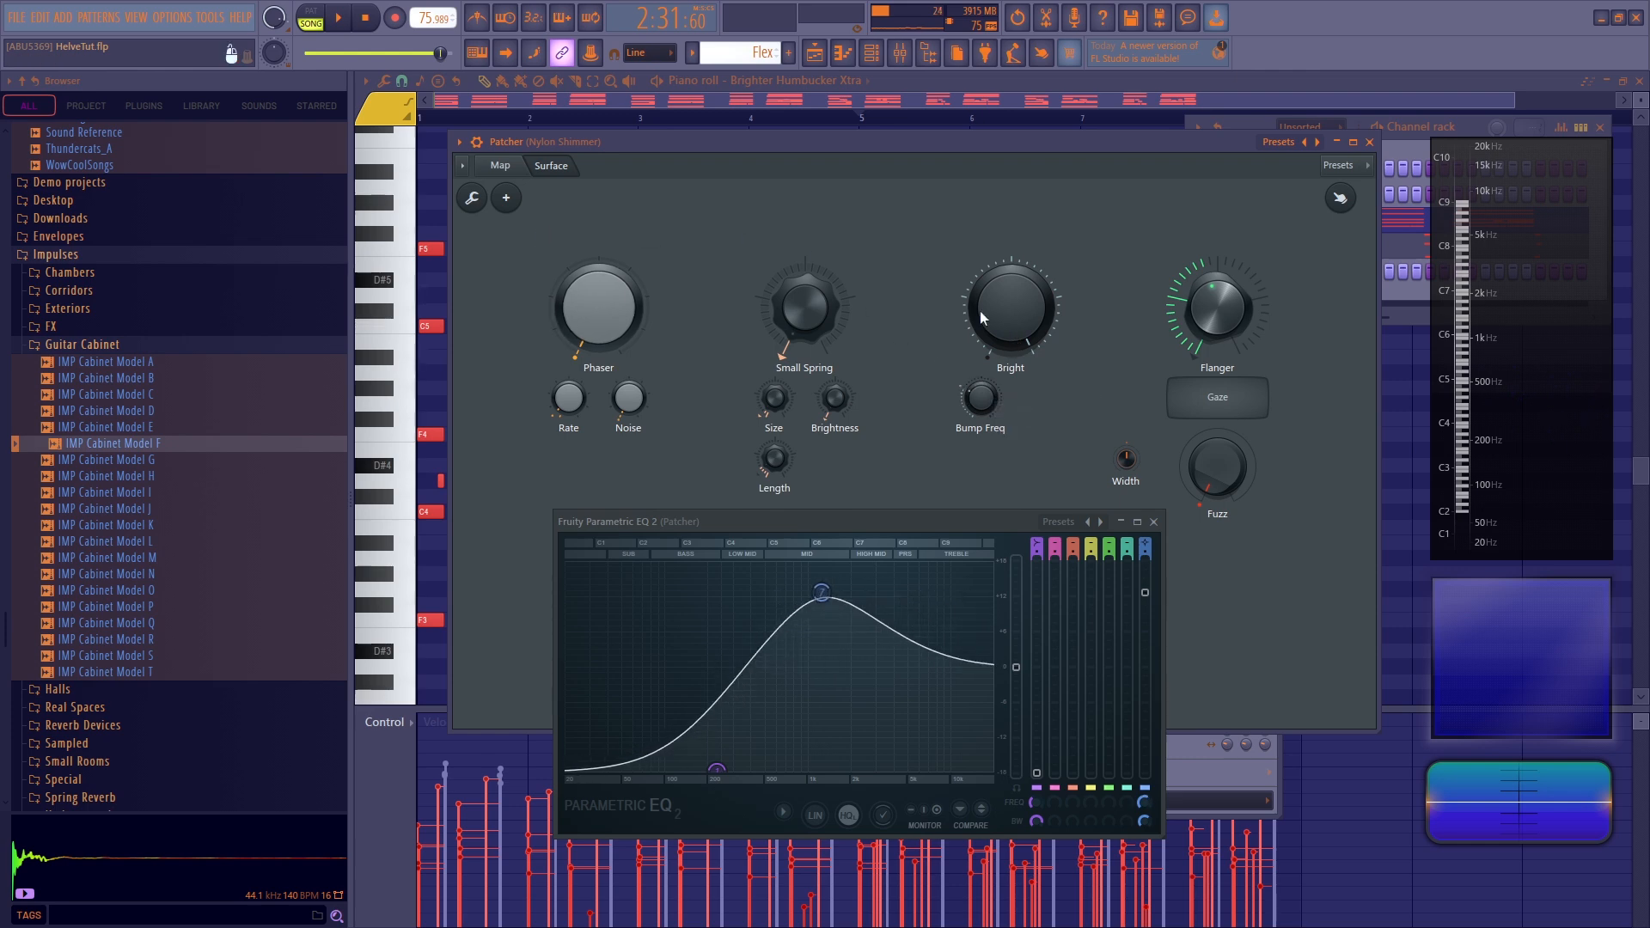
# Turn the Bright knob fully down and reset the Bump Freq knob
pyautogui.moveTo(976, 327); pyautogui.dragTo(978, 359)
pyautogui.rightClick(990, 398)
pyautogui.click(1012, 411)
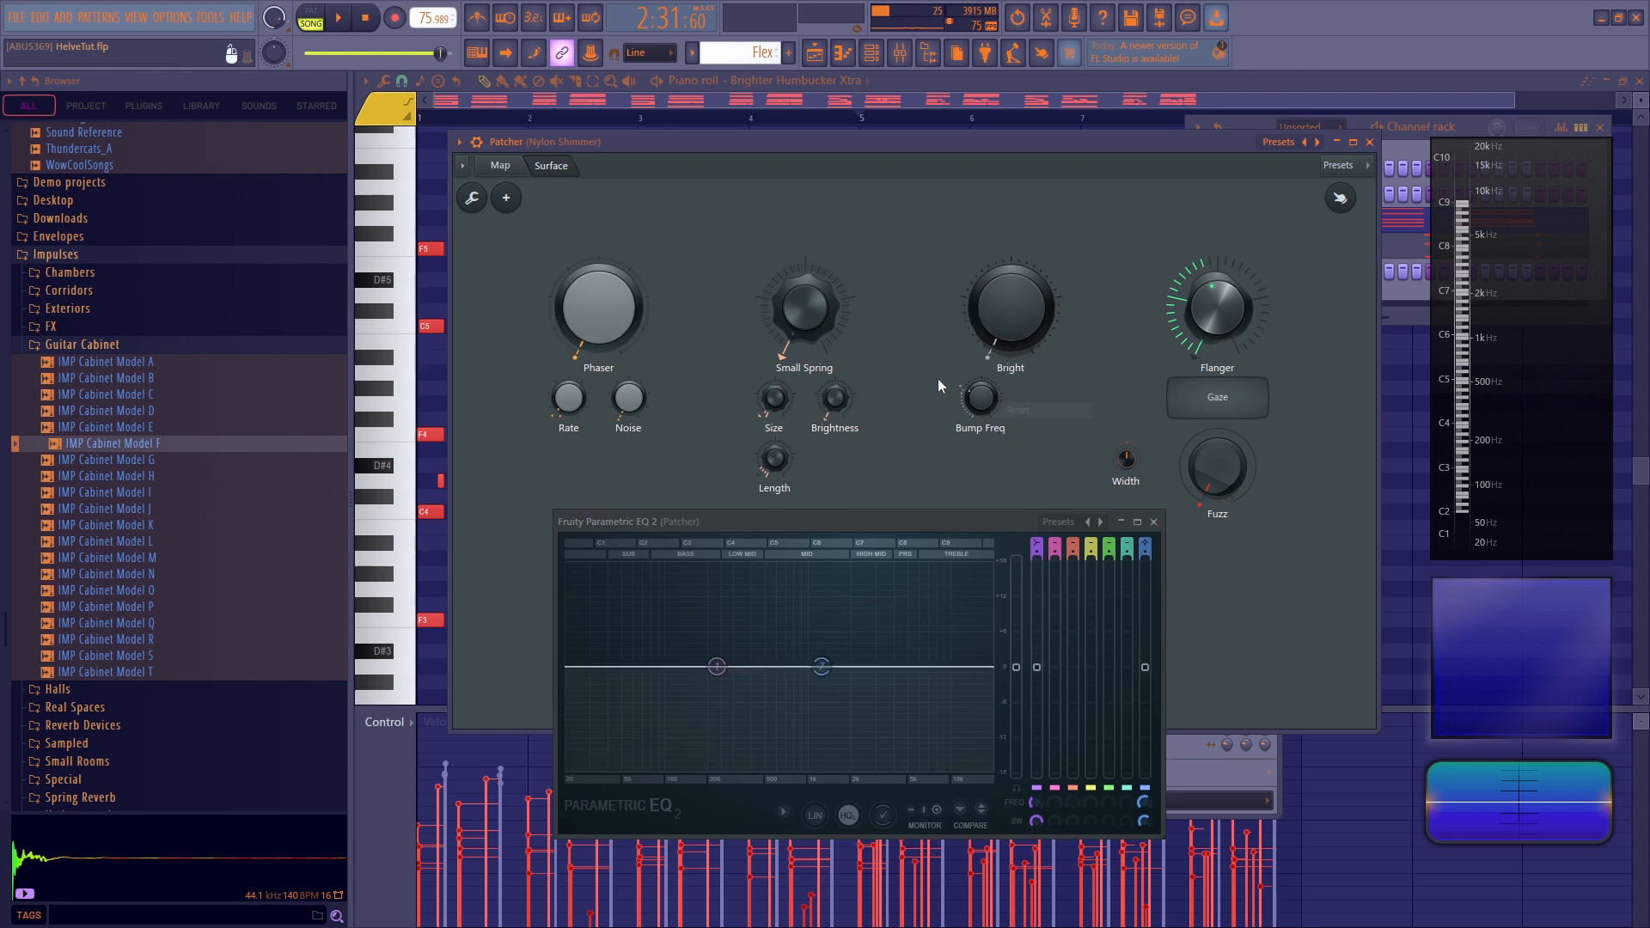
# Open the X-Y-Z Controller above Luxeverb and examine the Input mapping and Output mapping curves of its x axis
pyautogui.click(501, 166)
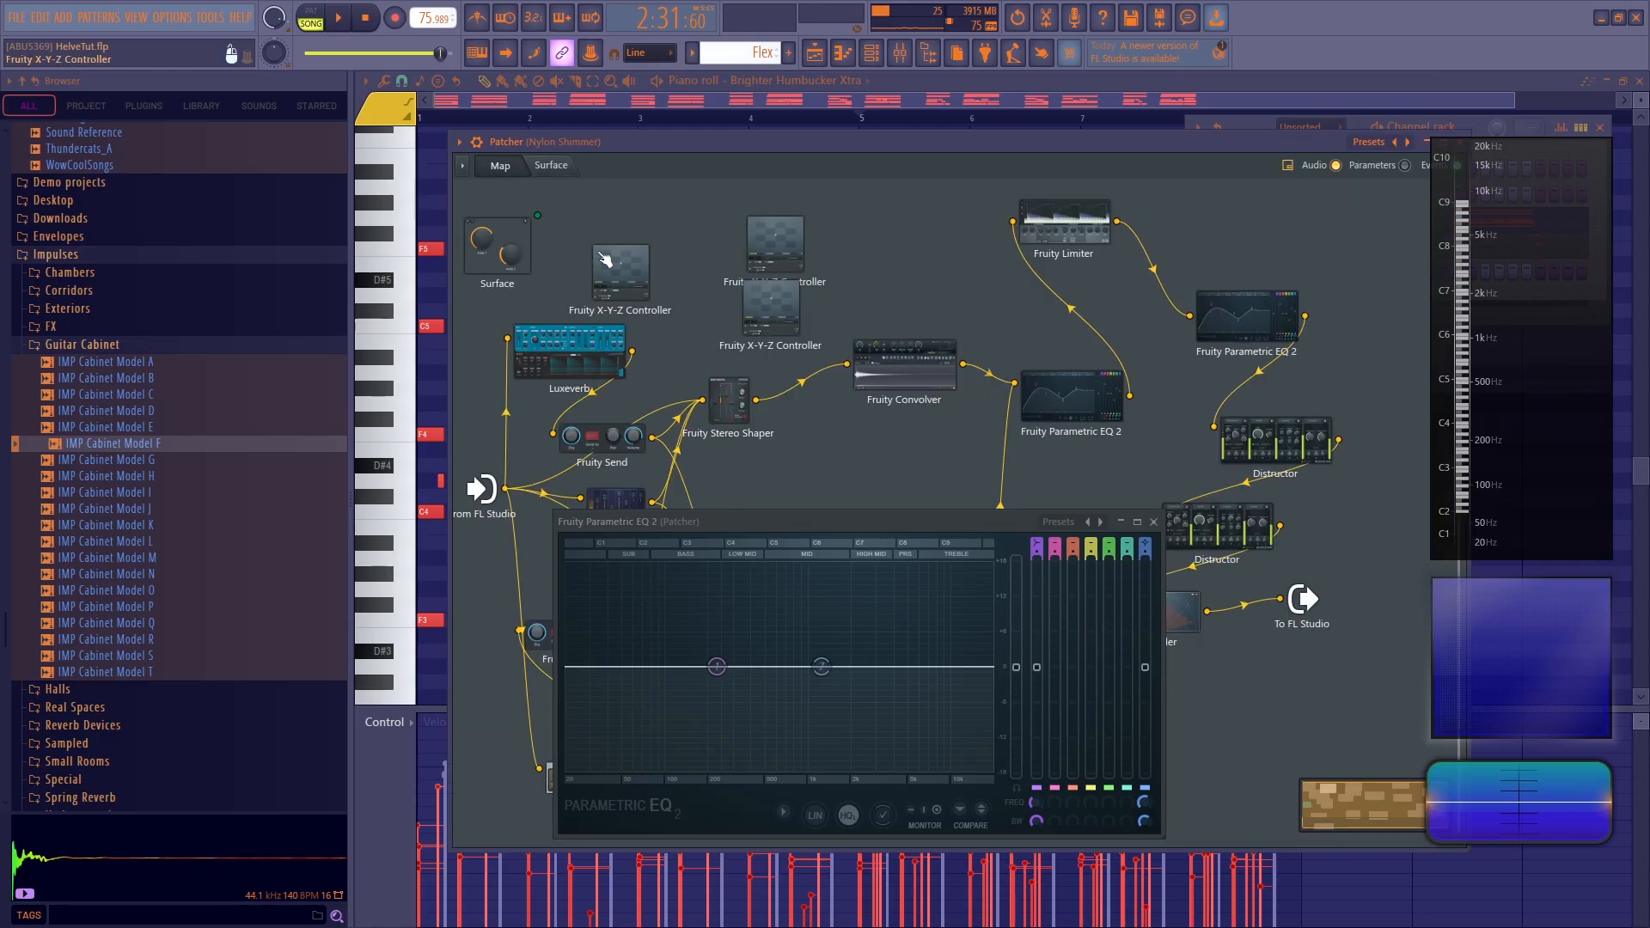
pyautogui.click(640, 284)
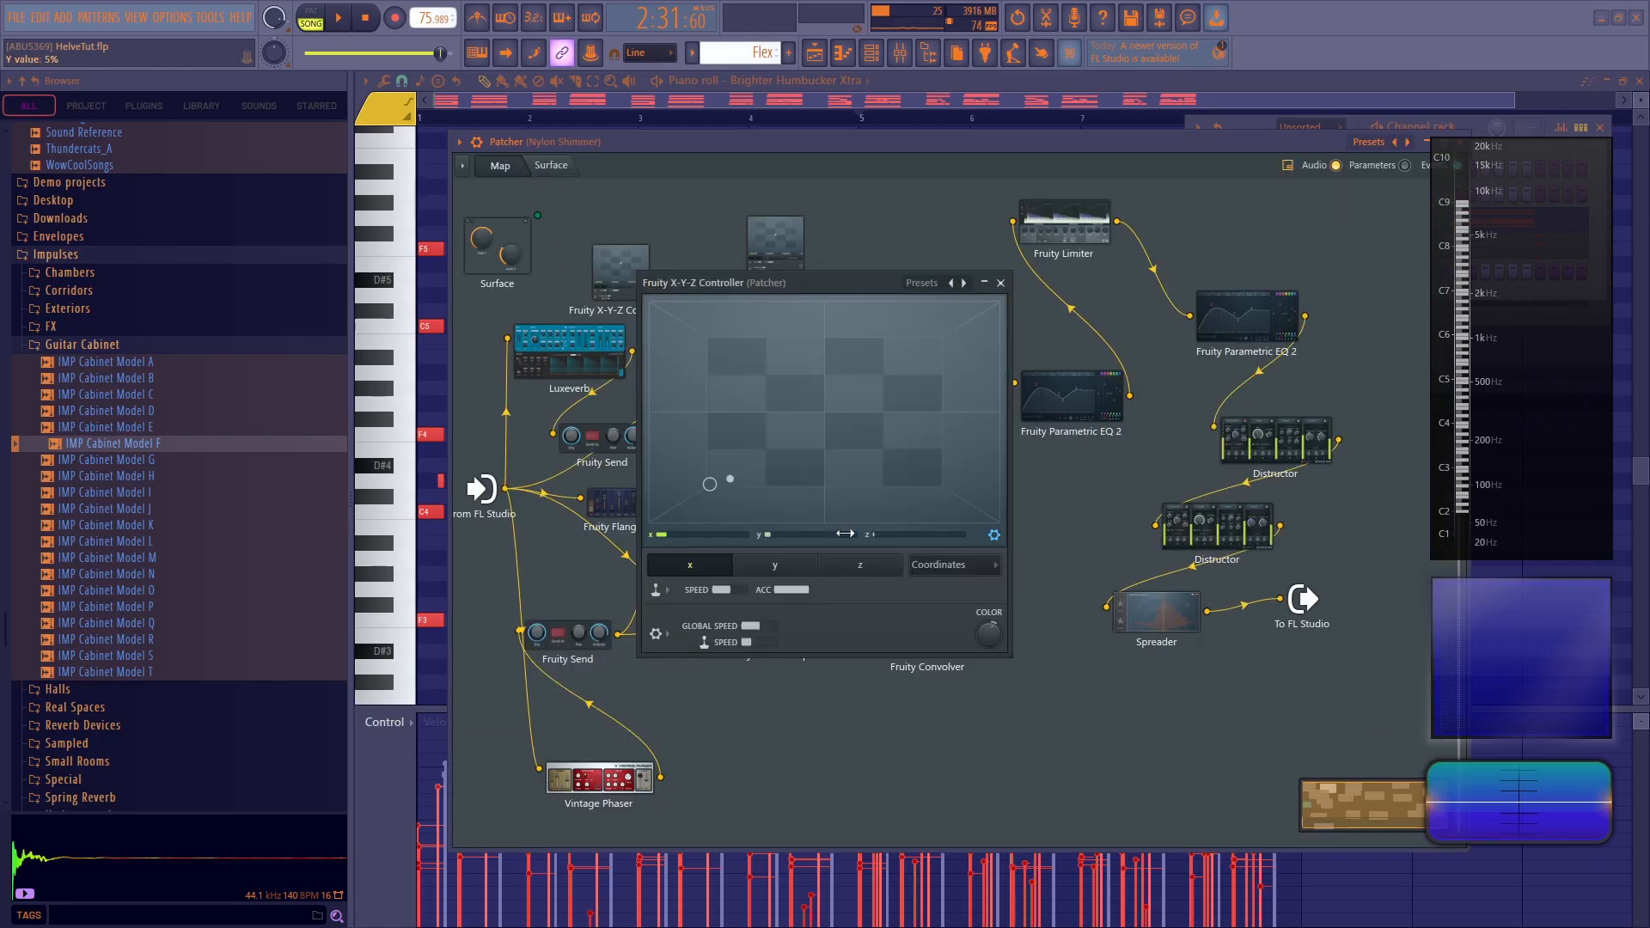
pyautogui.click(951, 604)
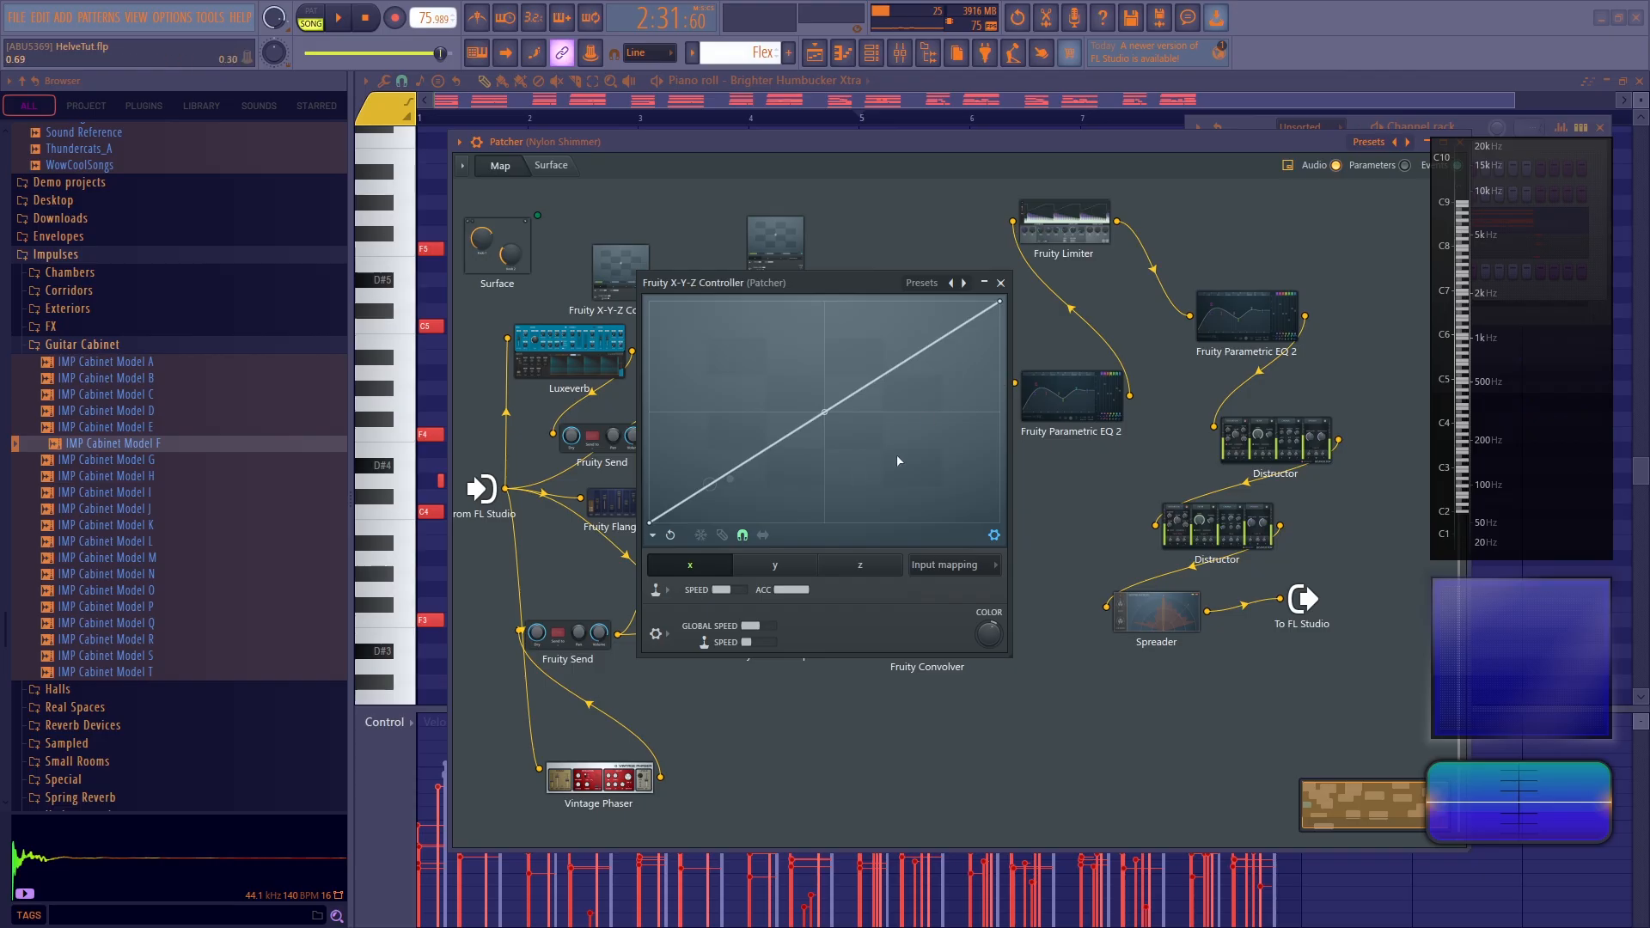
pyautogui.click(952, 617)
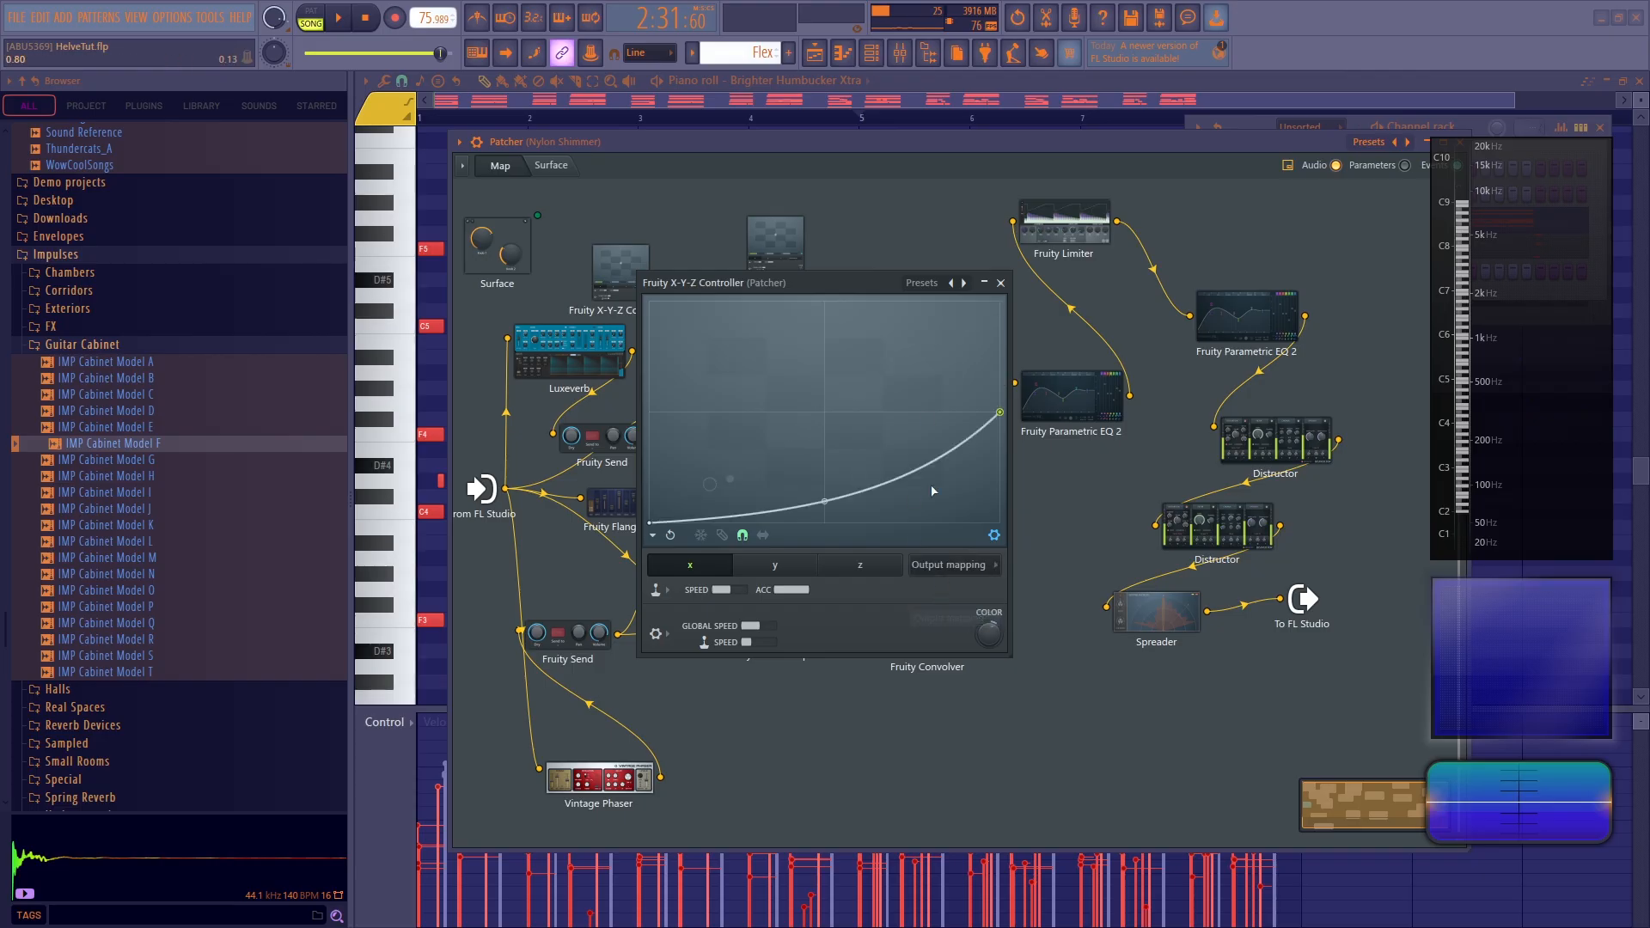
pyautogui.click(1001, 284)
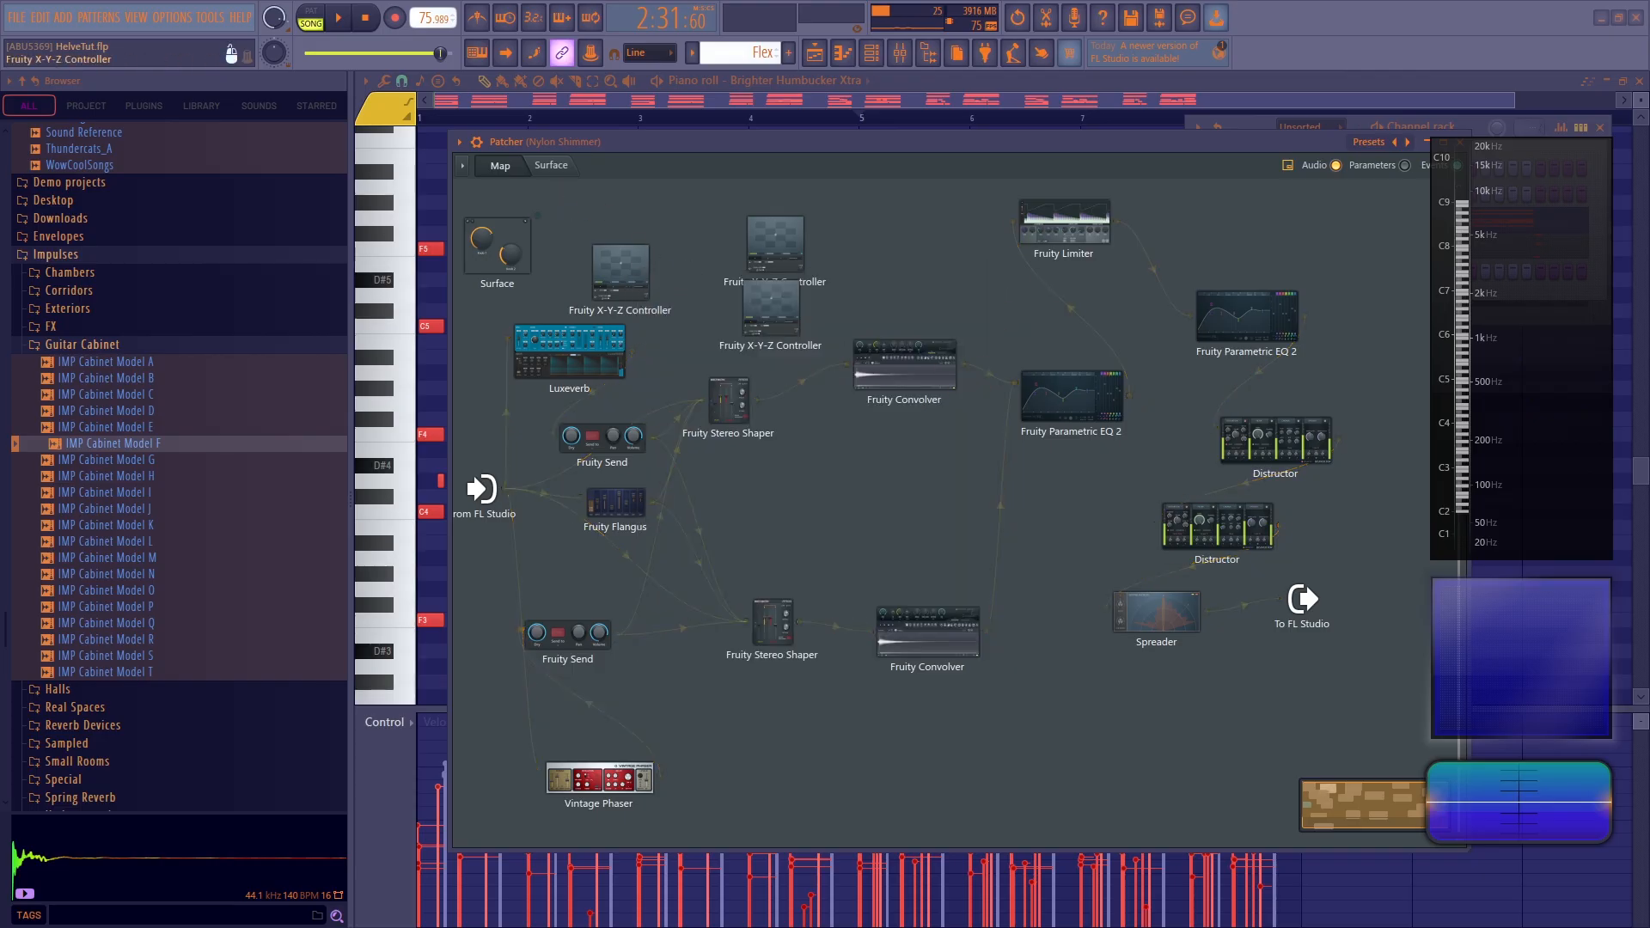
# Reopen the X-Y-Z Controller beneath the Surface knobs and compare its x Input mapping and Output mapping against the Bright knob
pyautogui.doubleClick(619, 267)
pyautogui.click(553, 166)
pyautogui.moveTo(799, 291); pyautogui.dragTo(834, 512)
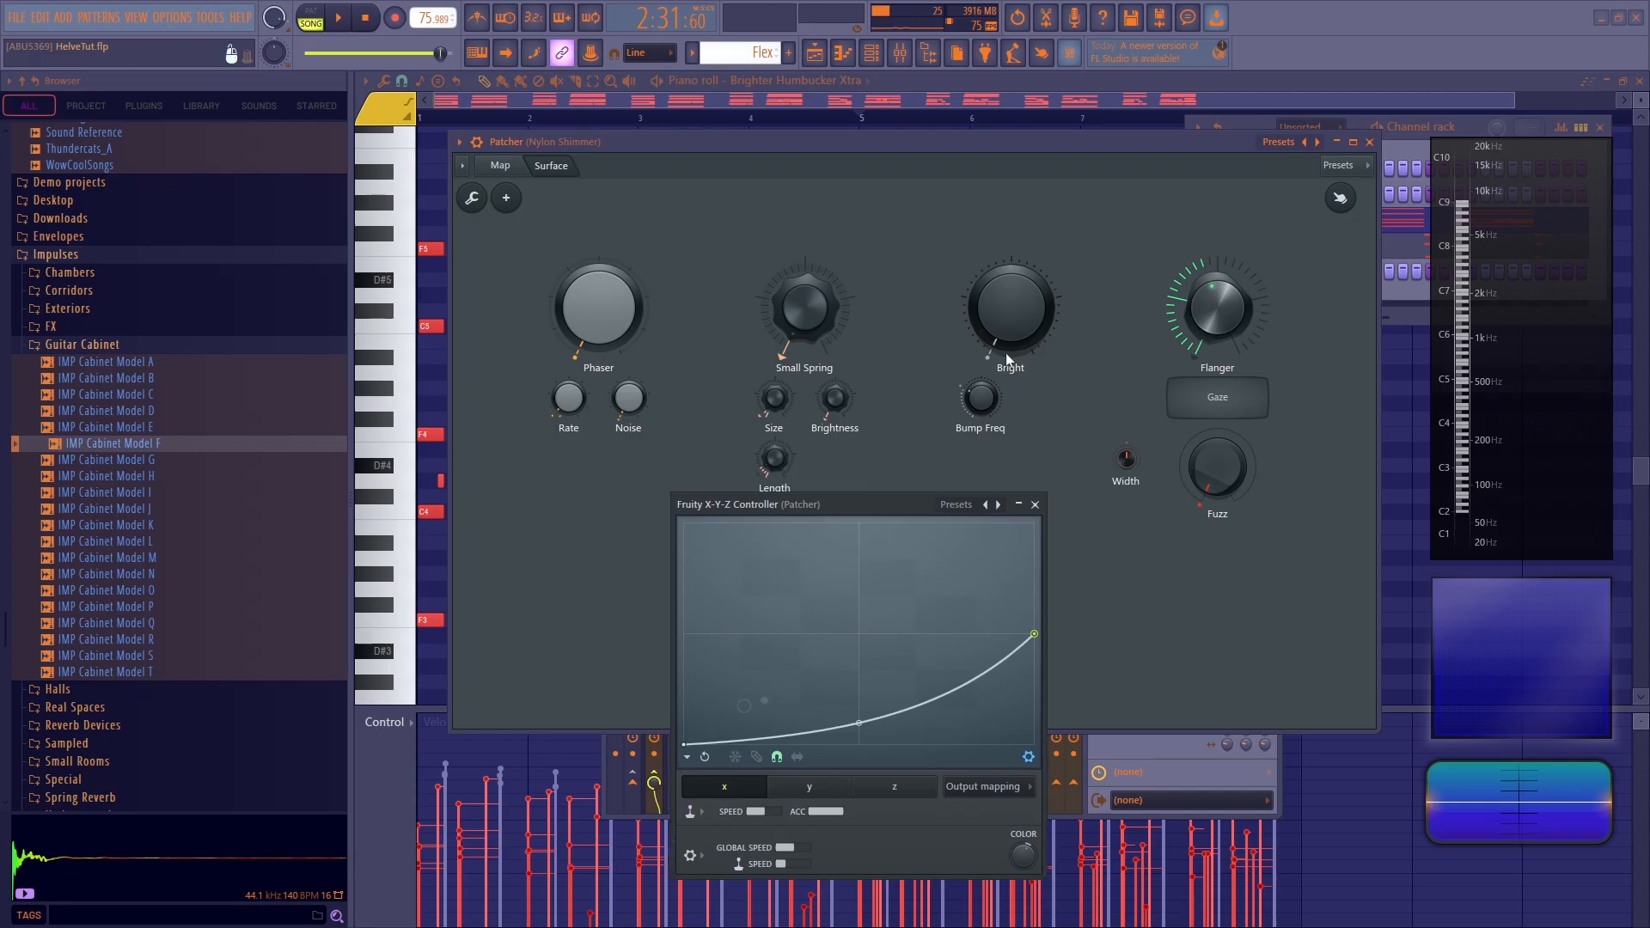
pyautogui.click(960, 787)
pyautogui.click(978, 824)
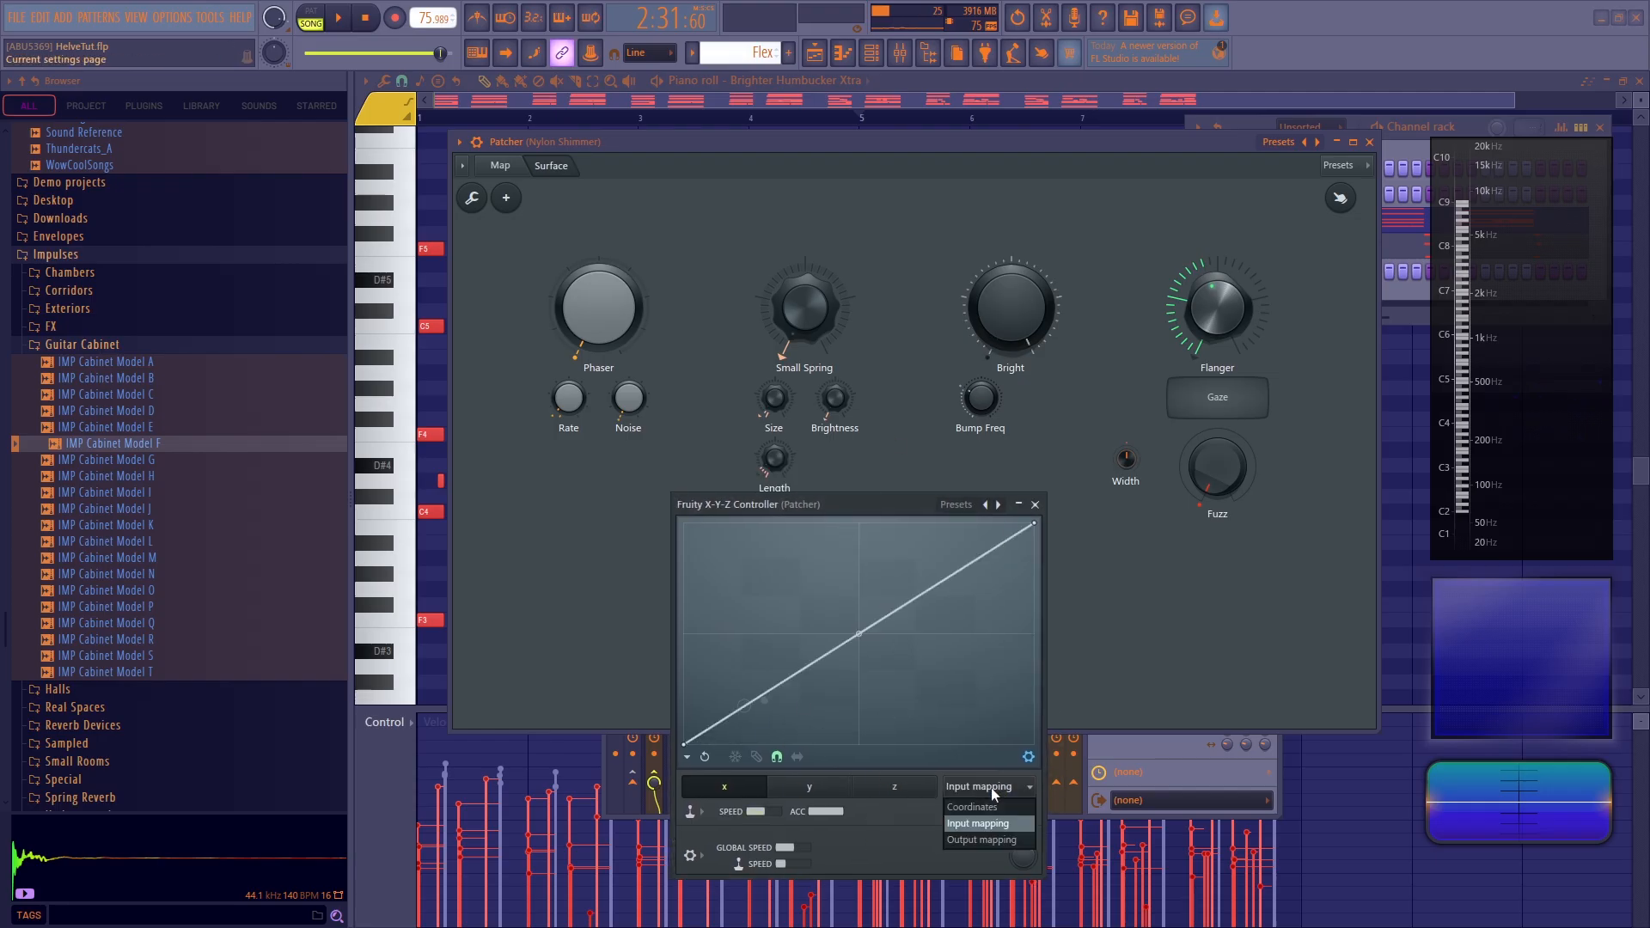
pyautogui.click(997, 840)
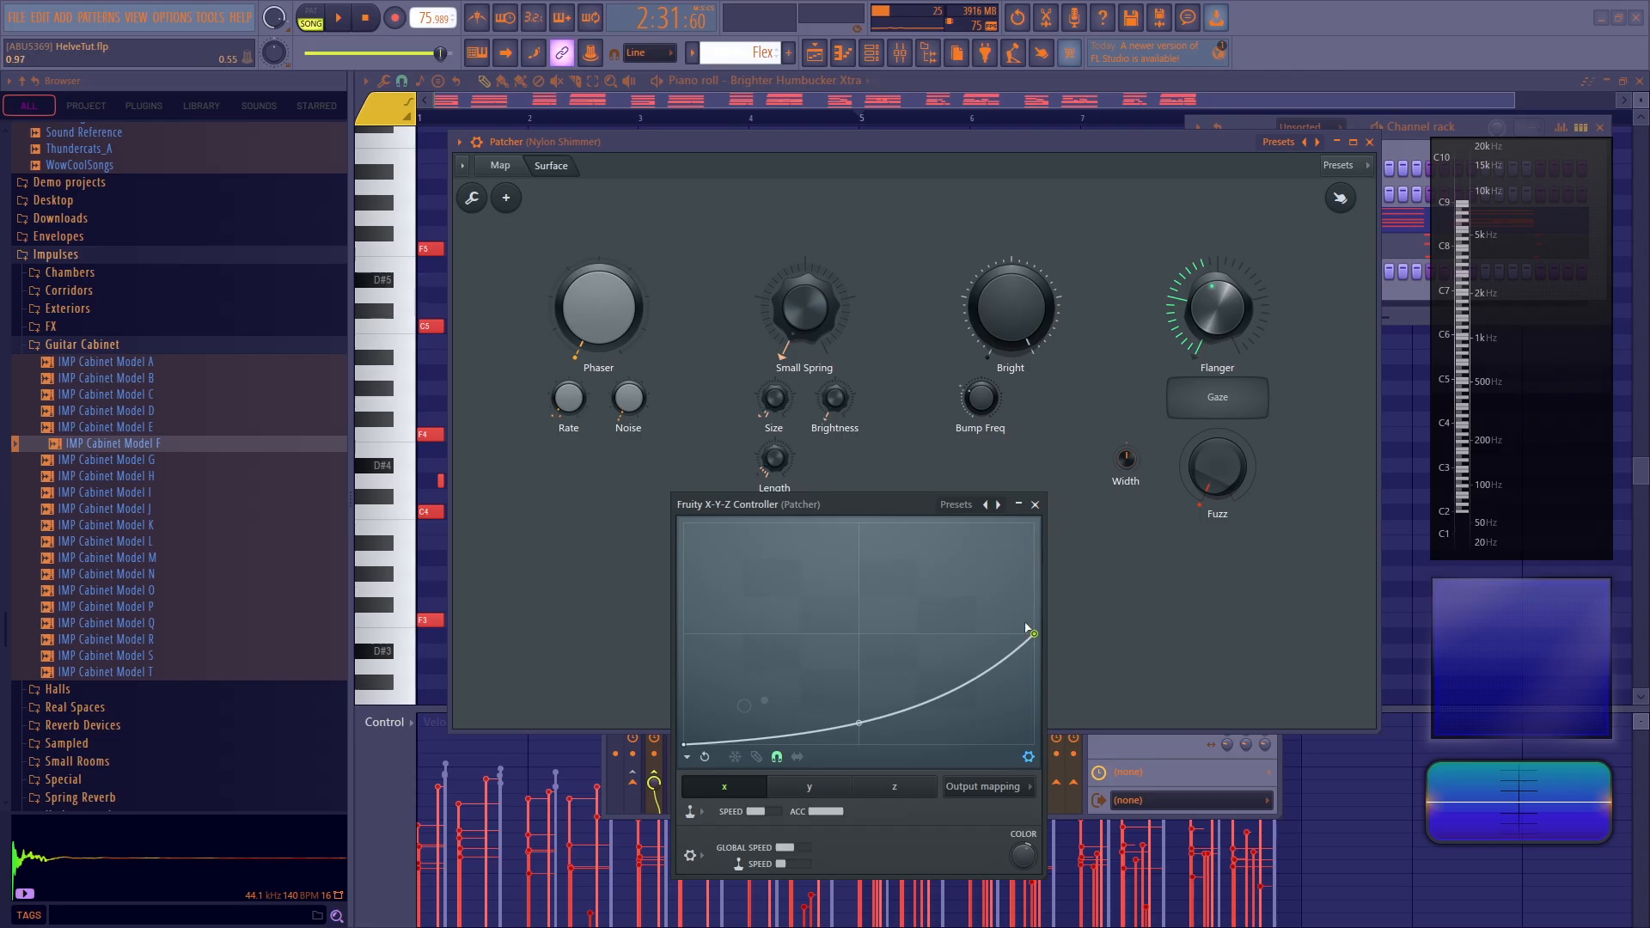
pyautogui.click(1035, 505)
# Reopen the Fruity Parametric EQ 2 after the convolvers and turn Bright down on the Surface to check its curve
pyautogui.click(507, 165)
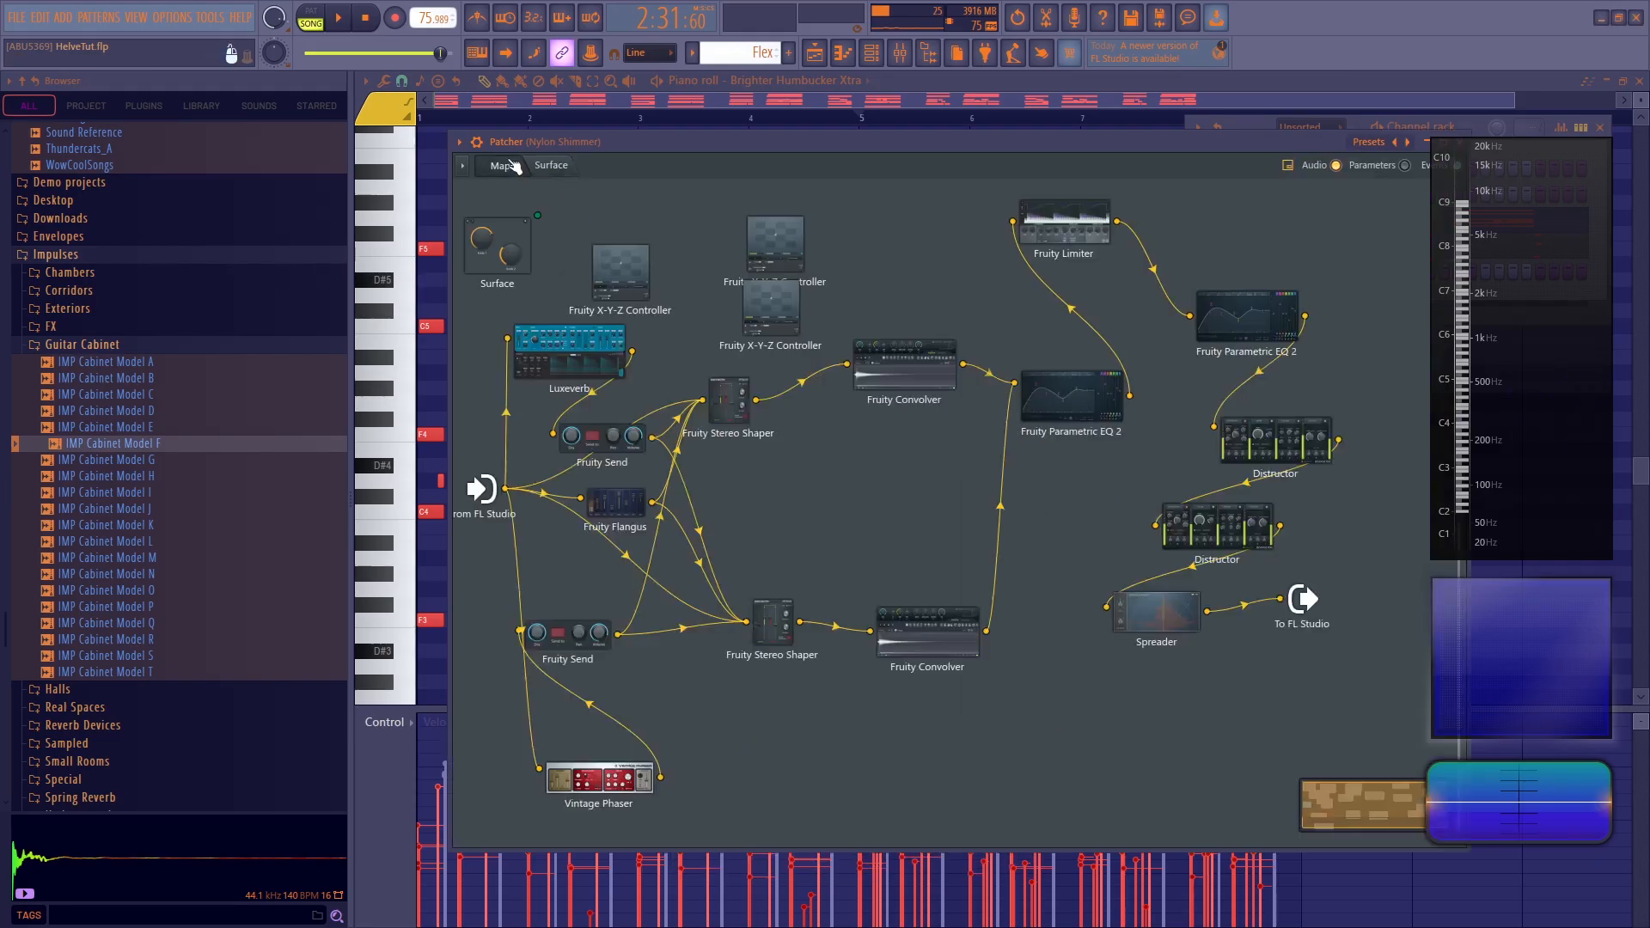
pyautogui.click(1070, 395)
pyautogui.click(550, 164)
pyautogui.moveTo(997, 315); pyautogui.dragTo(996, 395)
# Add a peaking band 4 at about 4098 Hz in the Fruity Parametric EQ 2 and reset its level
pyautogui.click(505, 168)
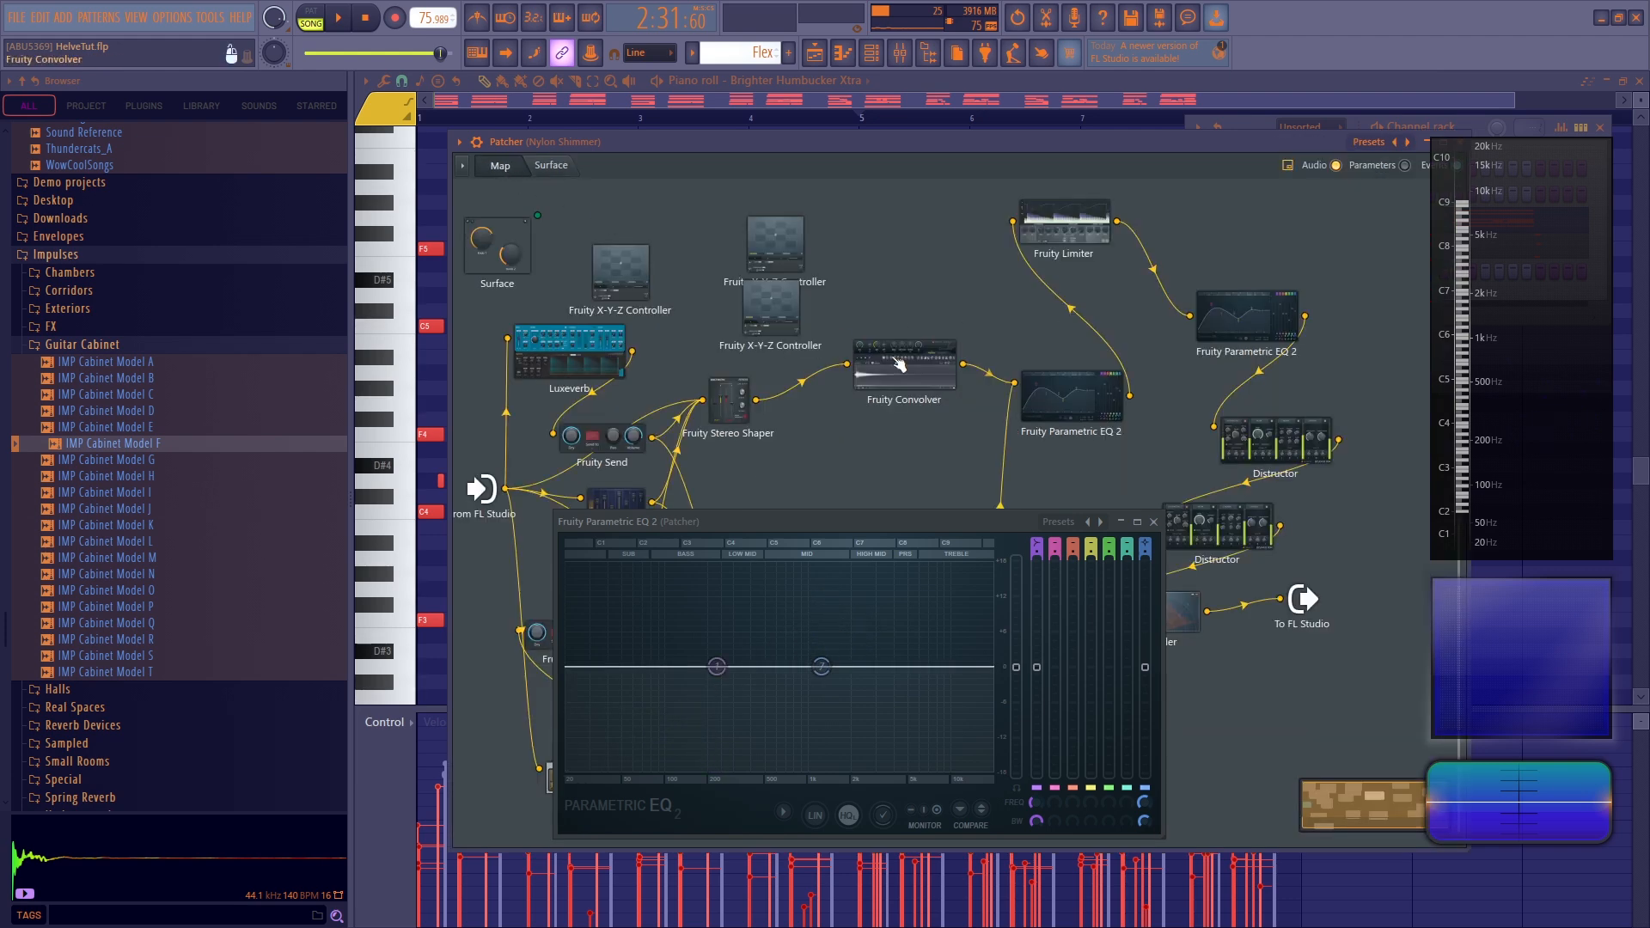
pyautogui.click(1093, 543)
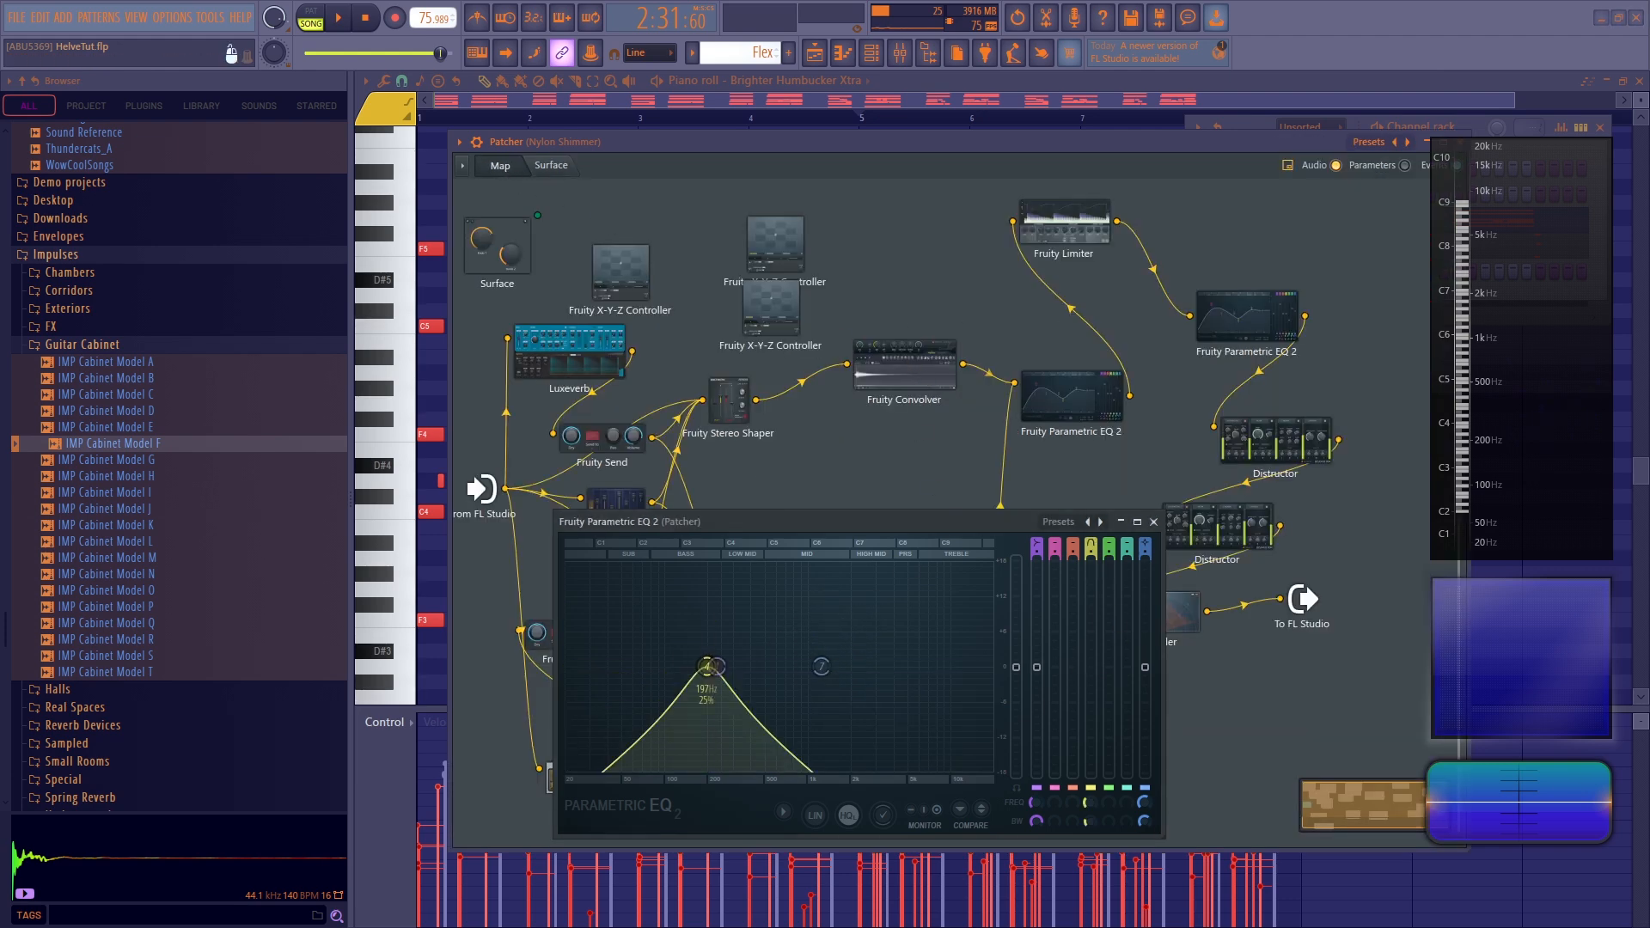
pyautogui.moveTo(710, 666); pyautogui.dragTo(894, 674)
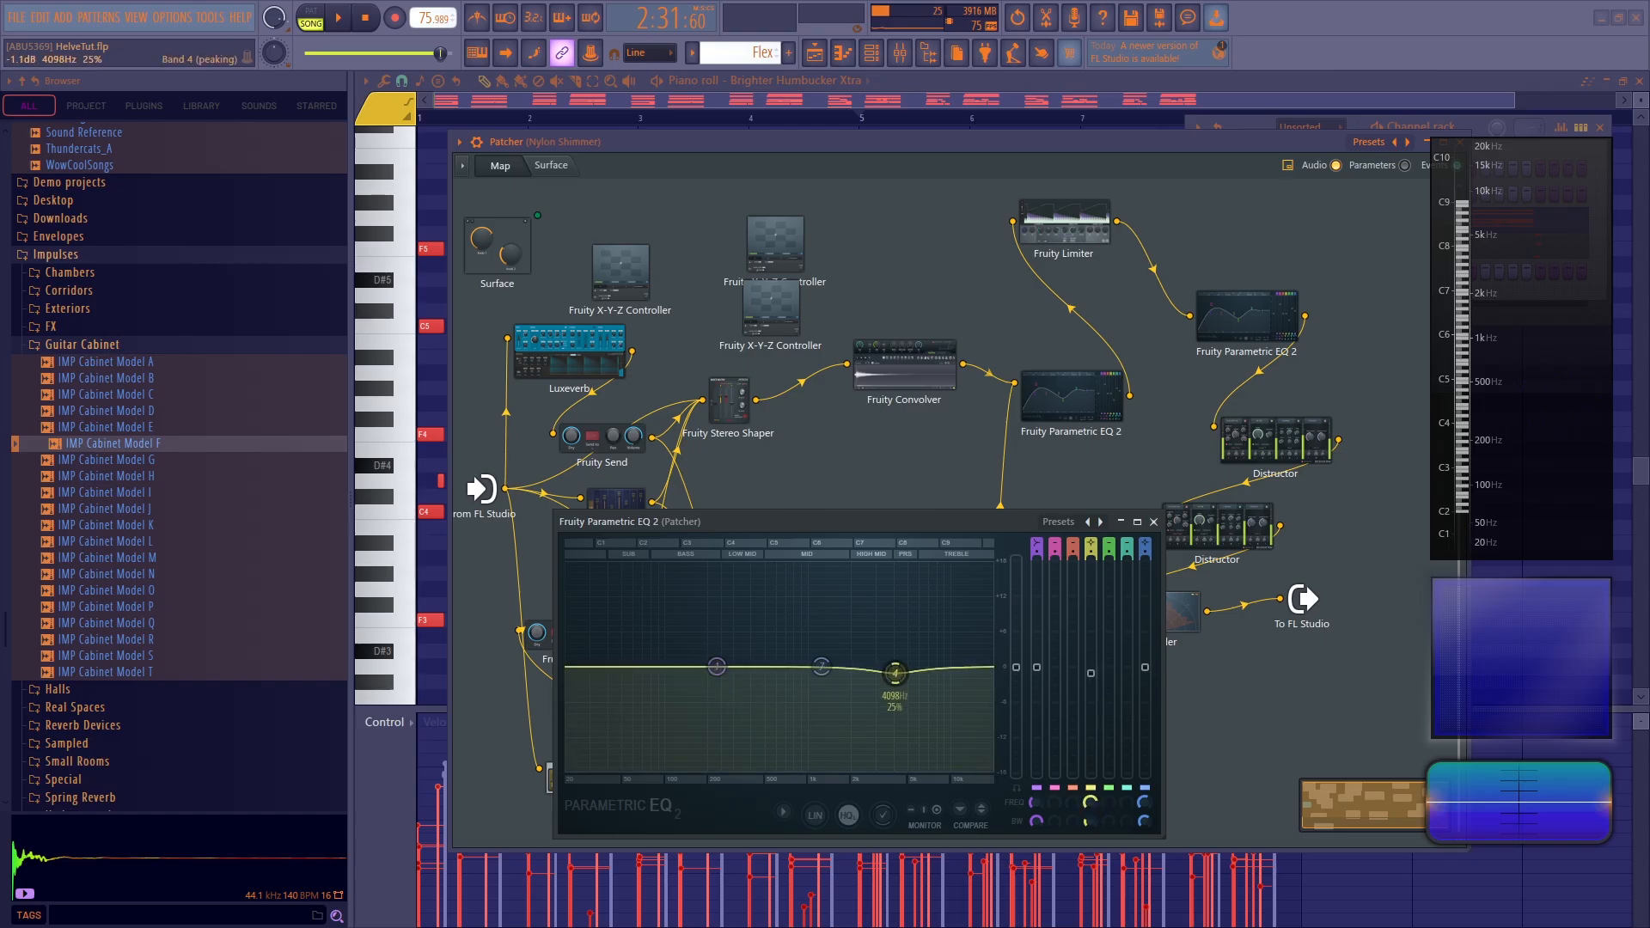
pyautogui.rightClick(1091, 673)
pyautogui.click(1108, 682)
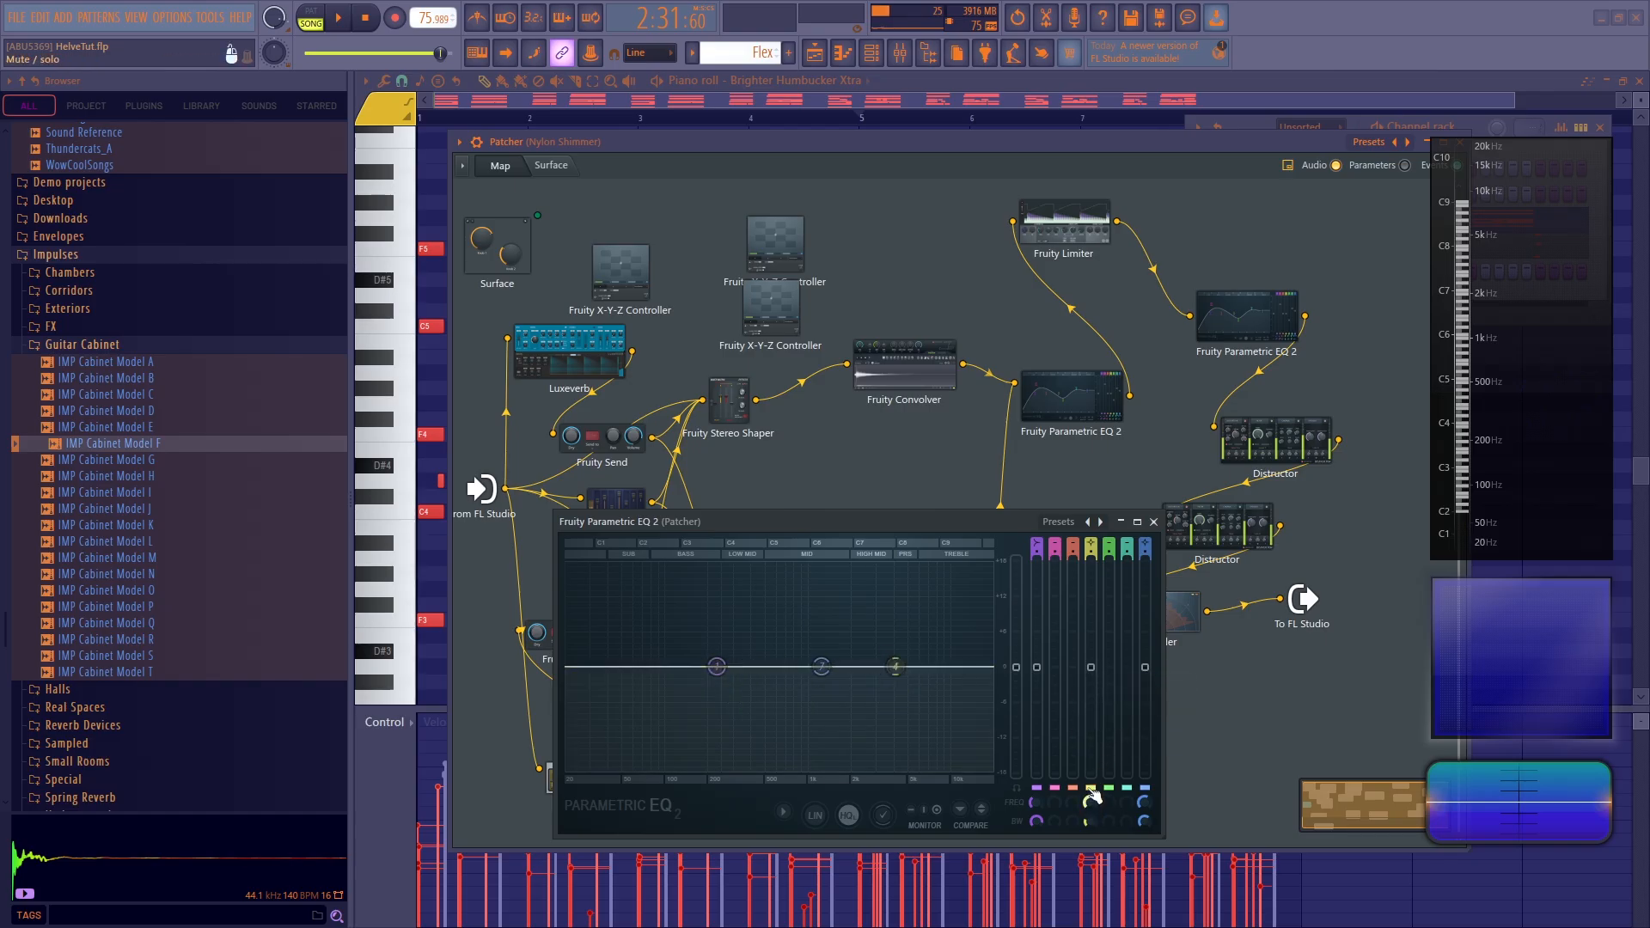
# Copy band 4's 77% frequency value, lower the band's frequency to 42%, and close the equalizer
pyautogui.rightClick(1089, 801)
pyautogui.click(1133, 862)
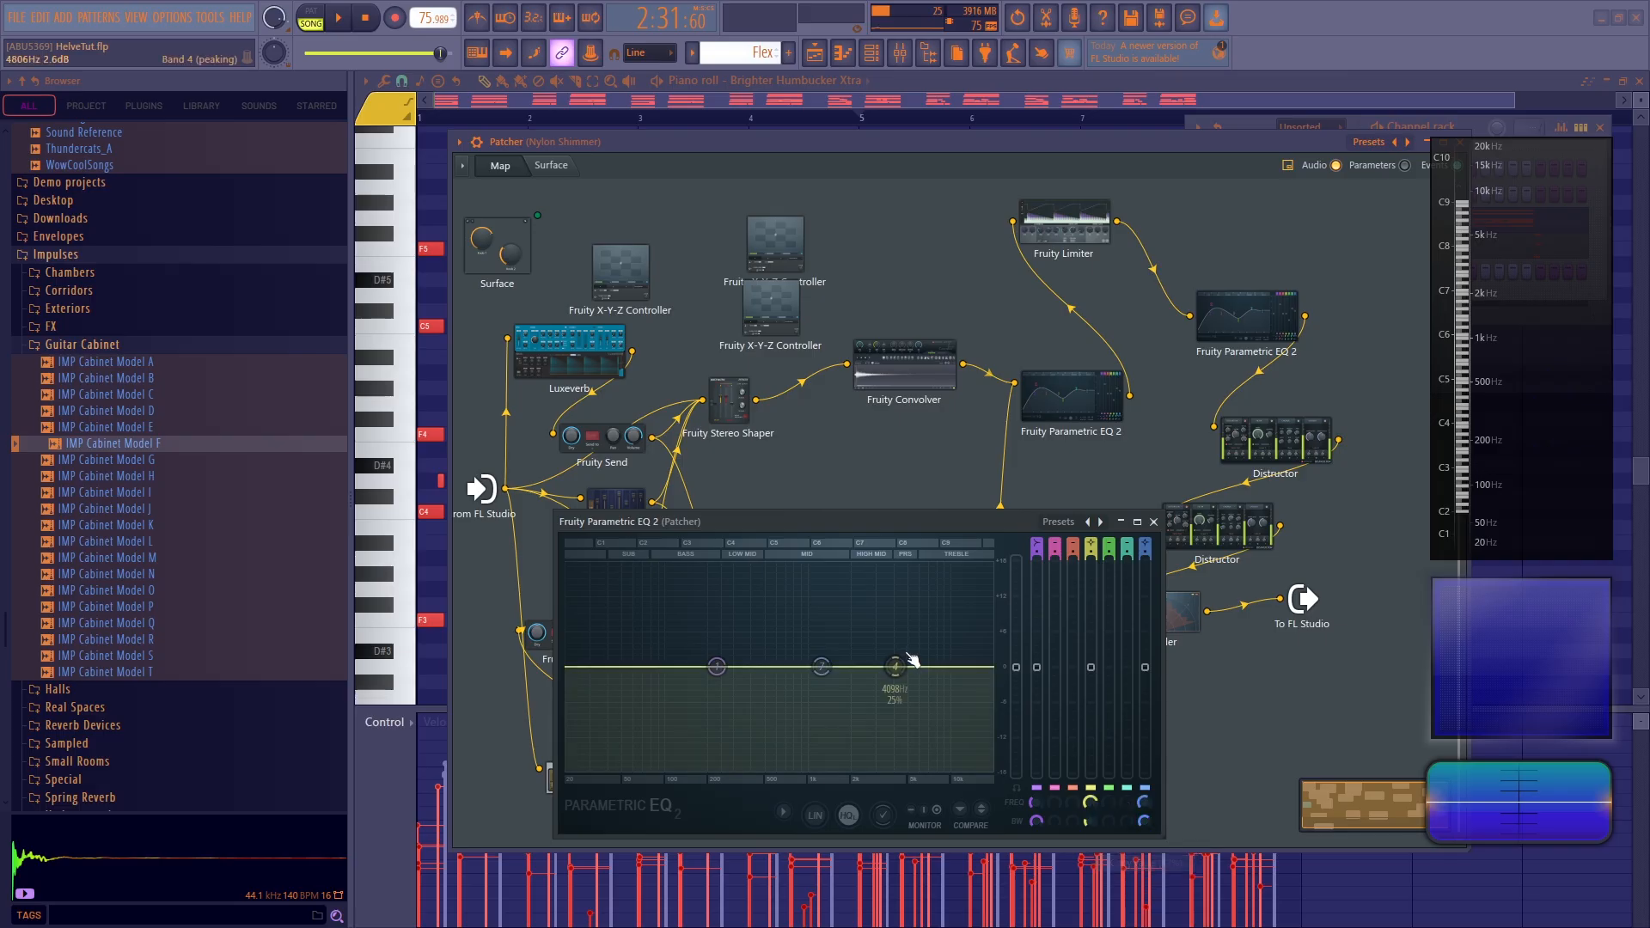
pyautogui.rightClick(1092, 802)
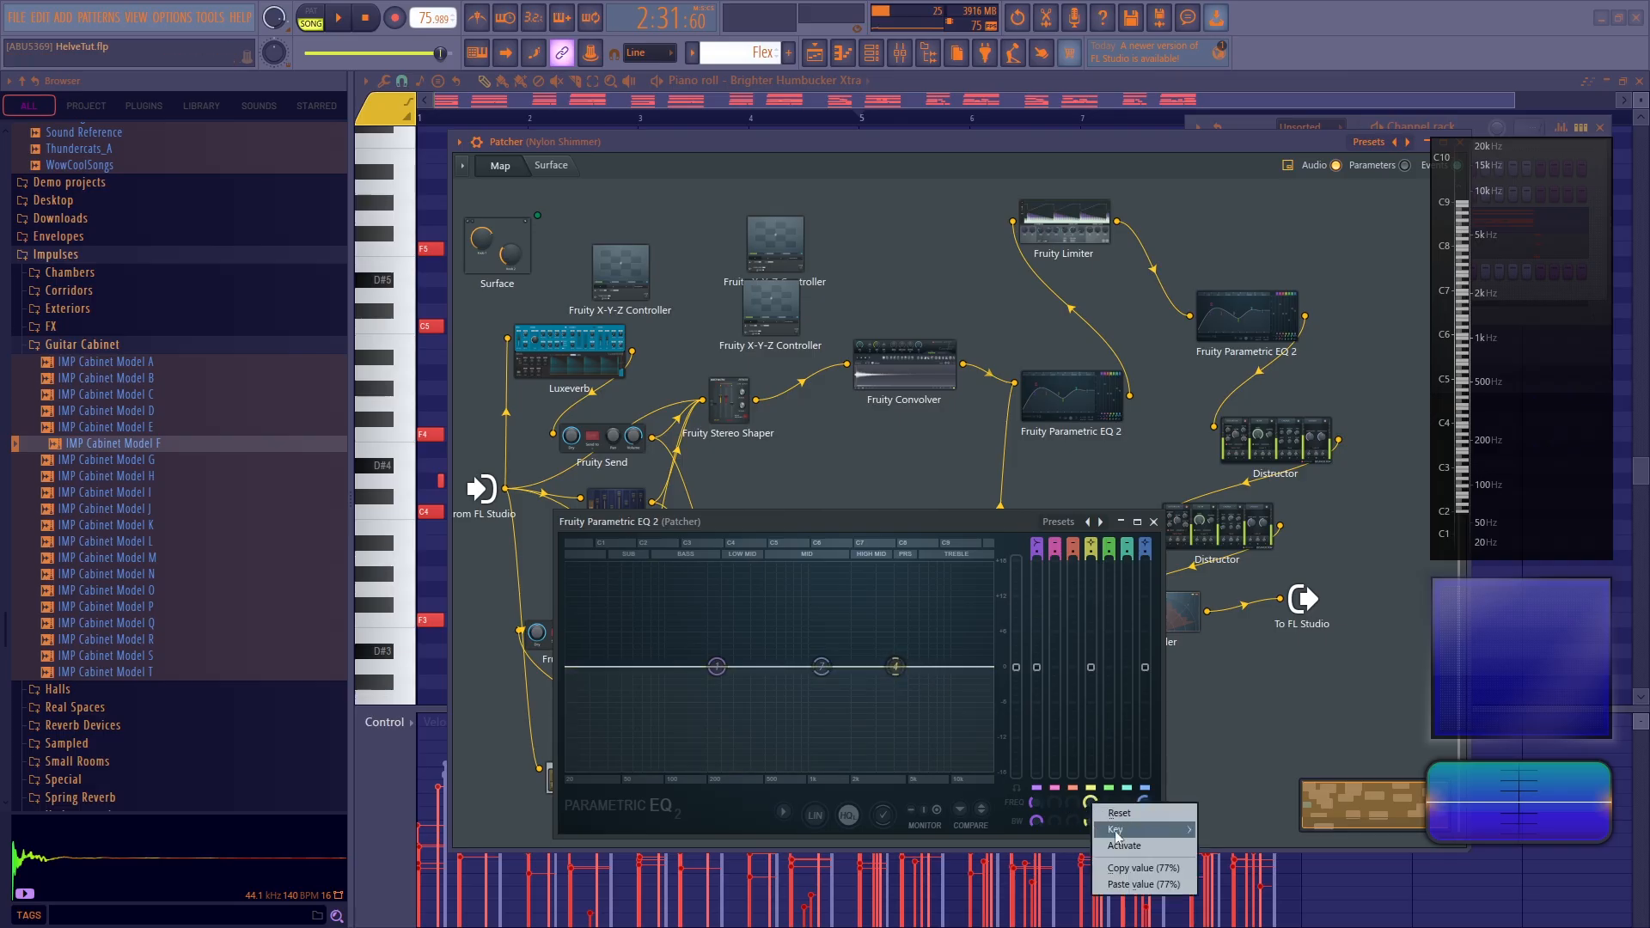
pyautogui.click(1089, 794)
pyautogui.moveTo(1089, 800); pyautogui.dragTo(1090, 815)
pyautogui.rightClick(1091, 804)
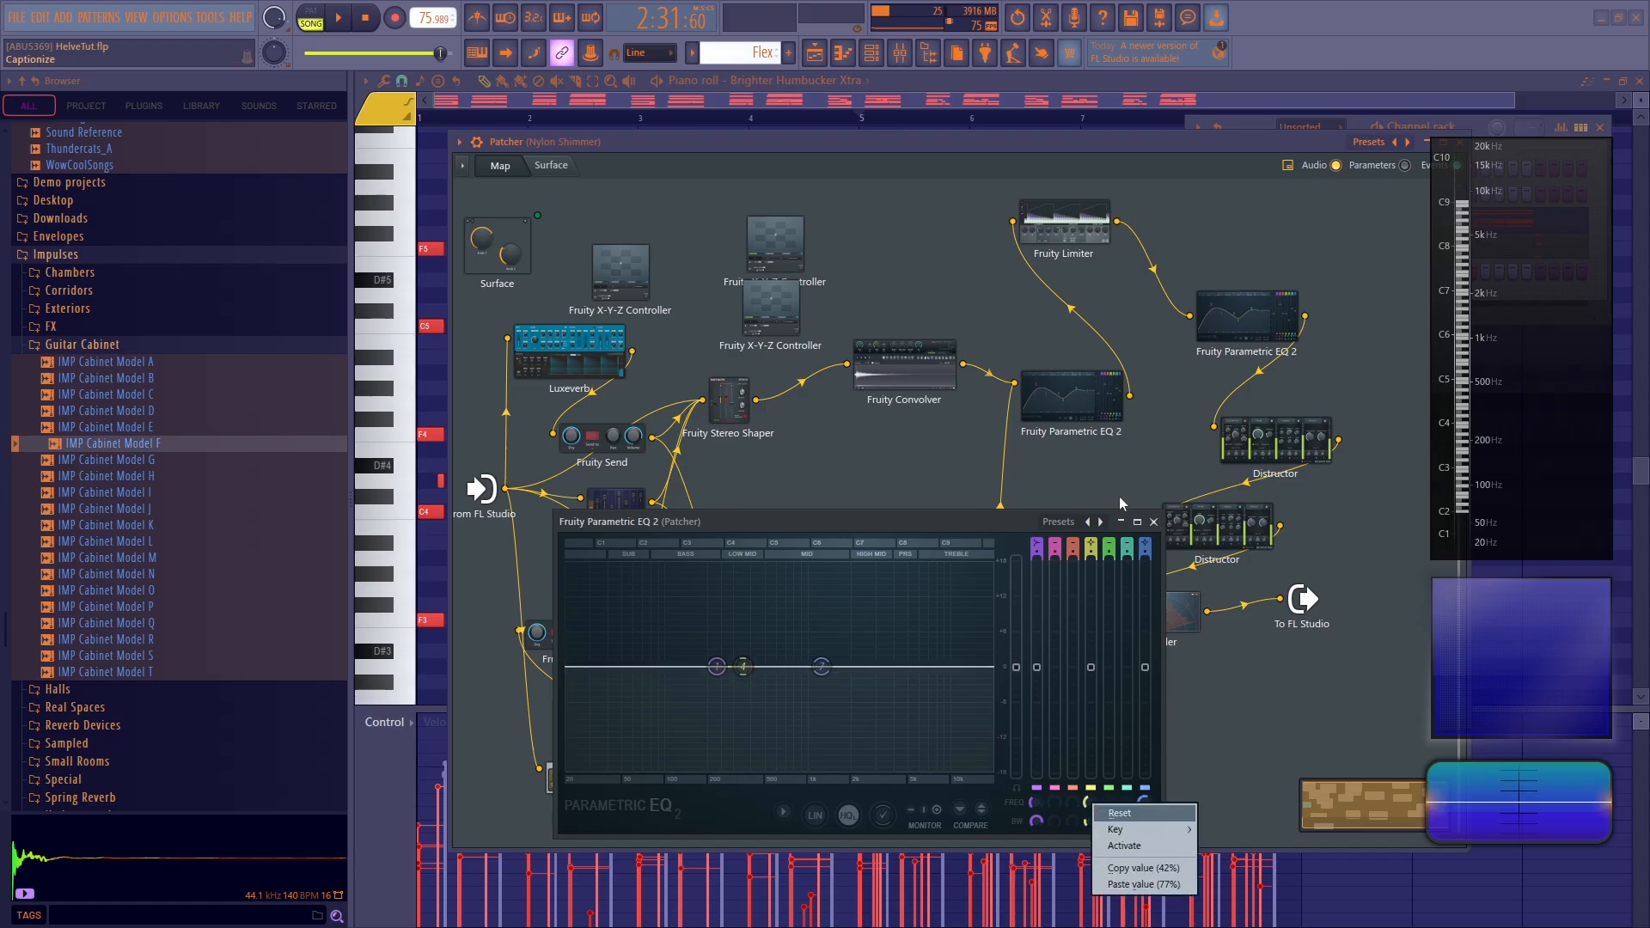
pyautogui.click(1154, 523)
# Add another Fruity X-Y-Z Controller in the Patcher map and paste 77% into the end point of its x Output mapping
pyautogui.click(752, 260)
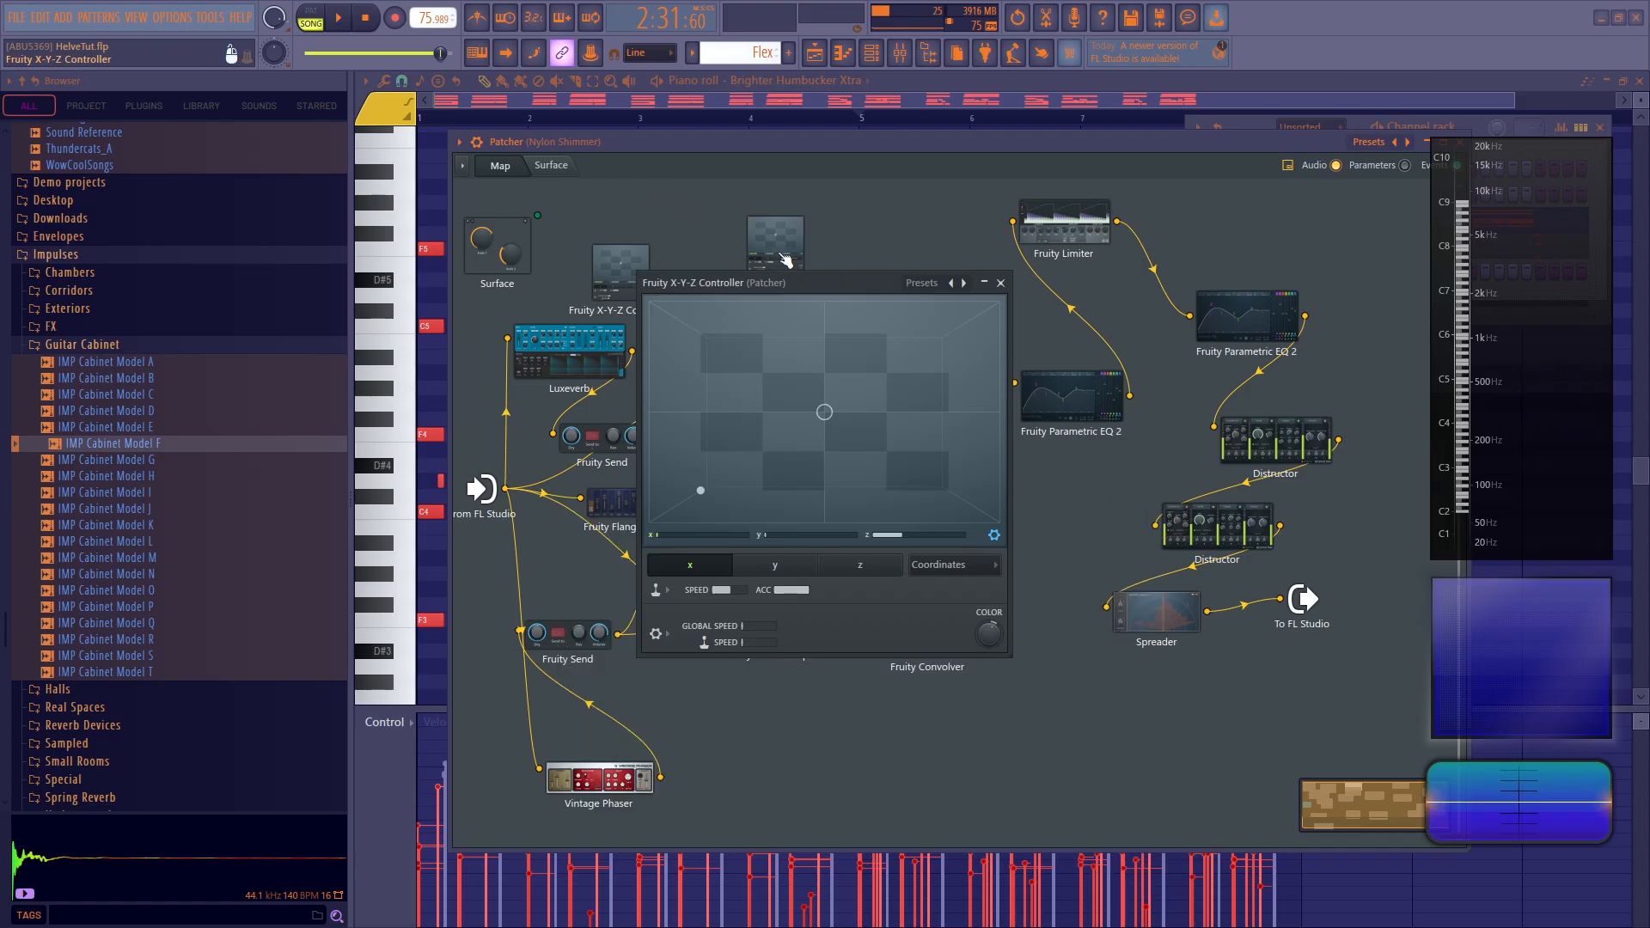
pyautogui.click(952, 565)
pyautogui.click(959, 618)
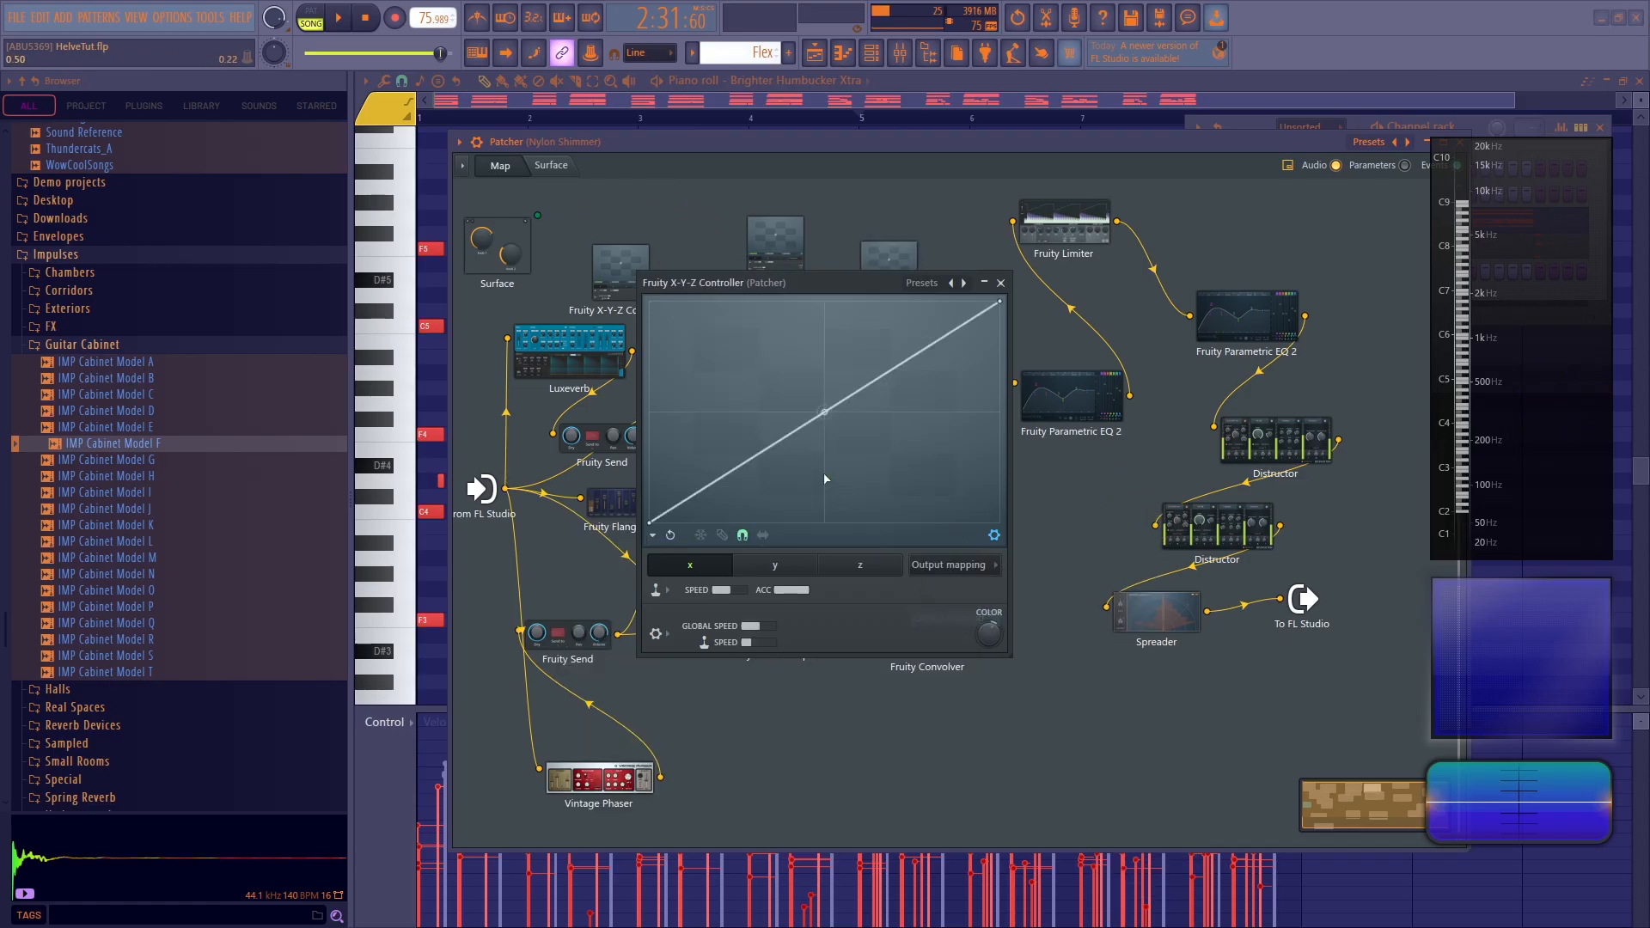
pyautogui.rightClick(652, 520)
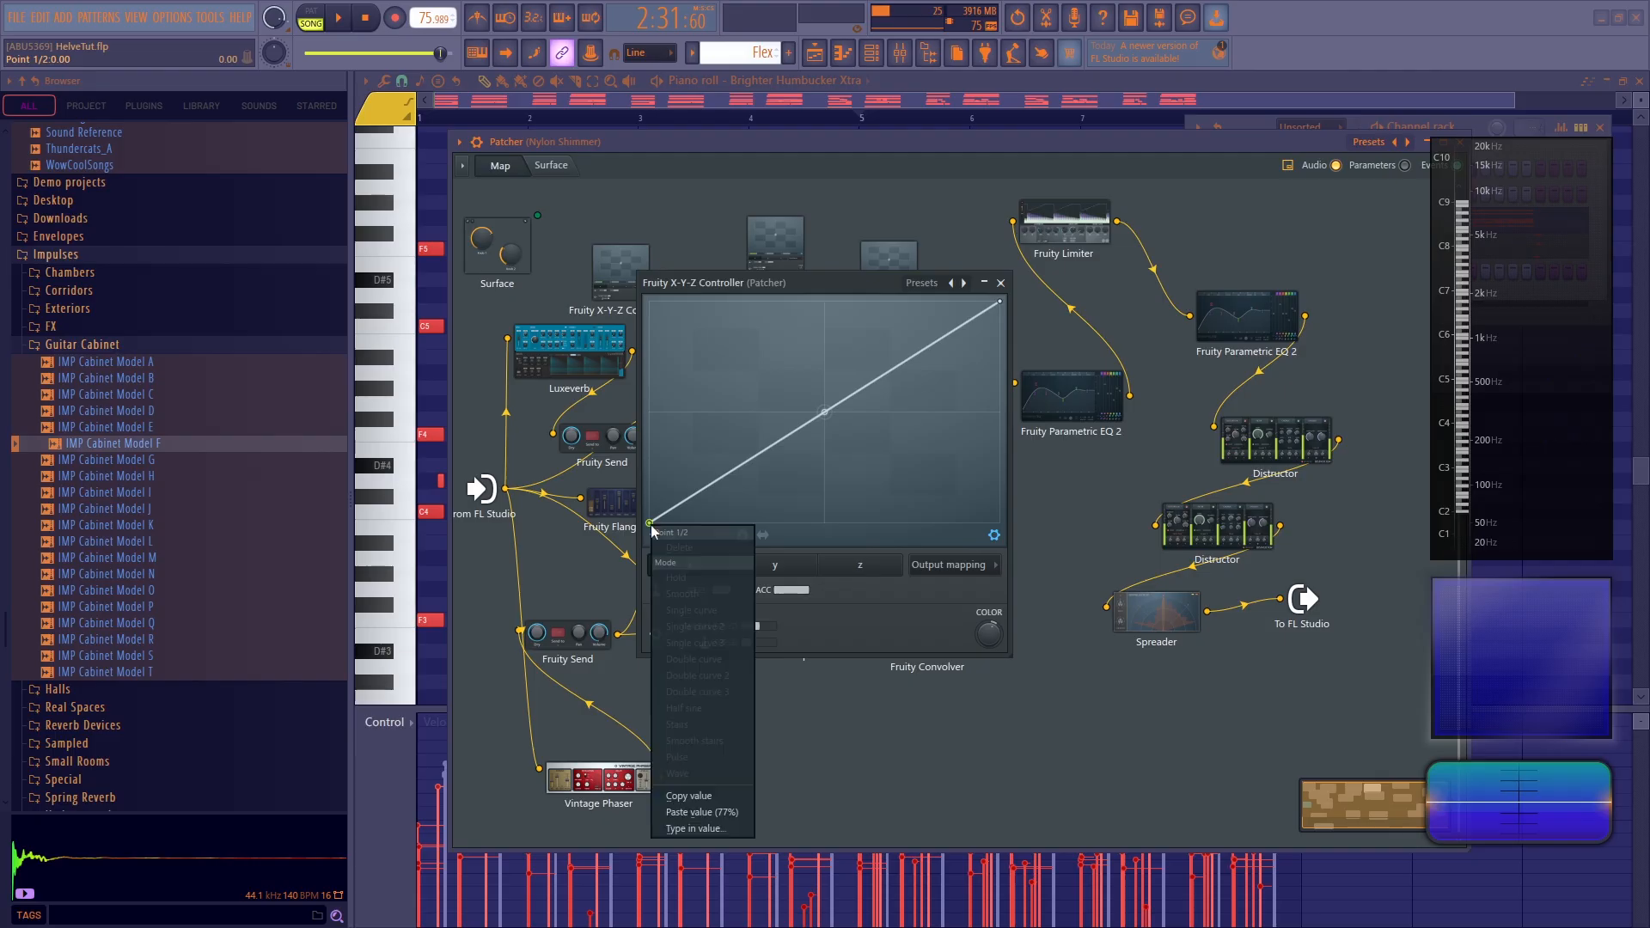
pyautogui.click(955, 564)
pyautogui.click(956, 619)
pyautogui.rightClick(1000, 302)
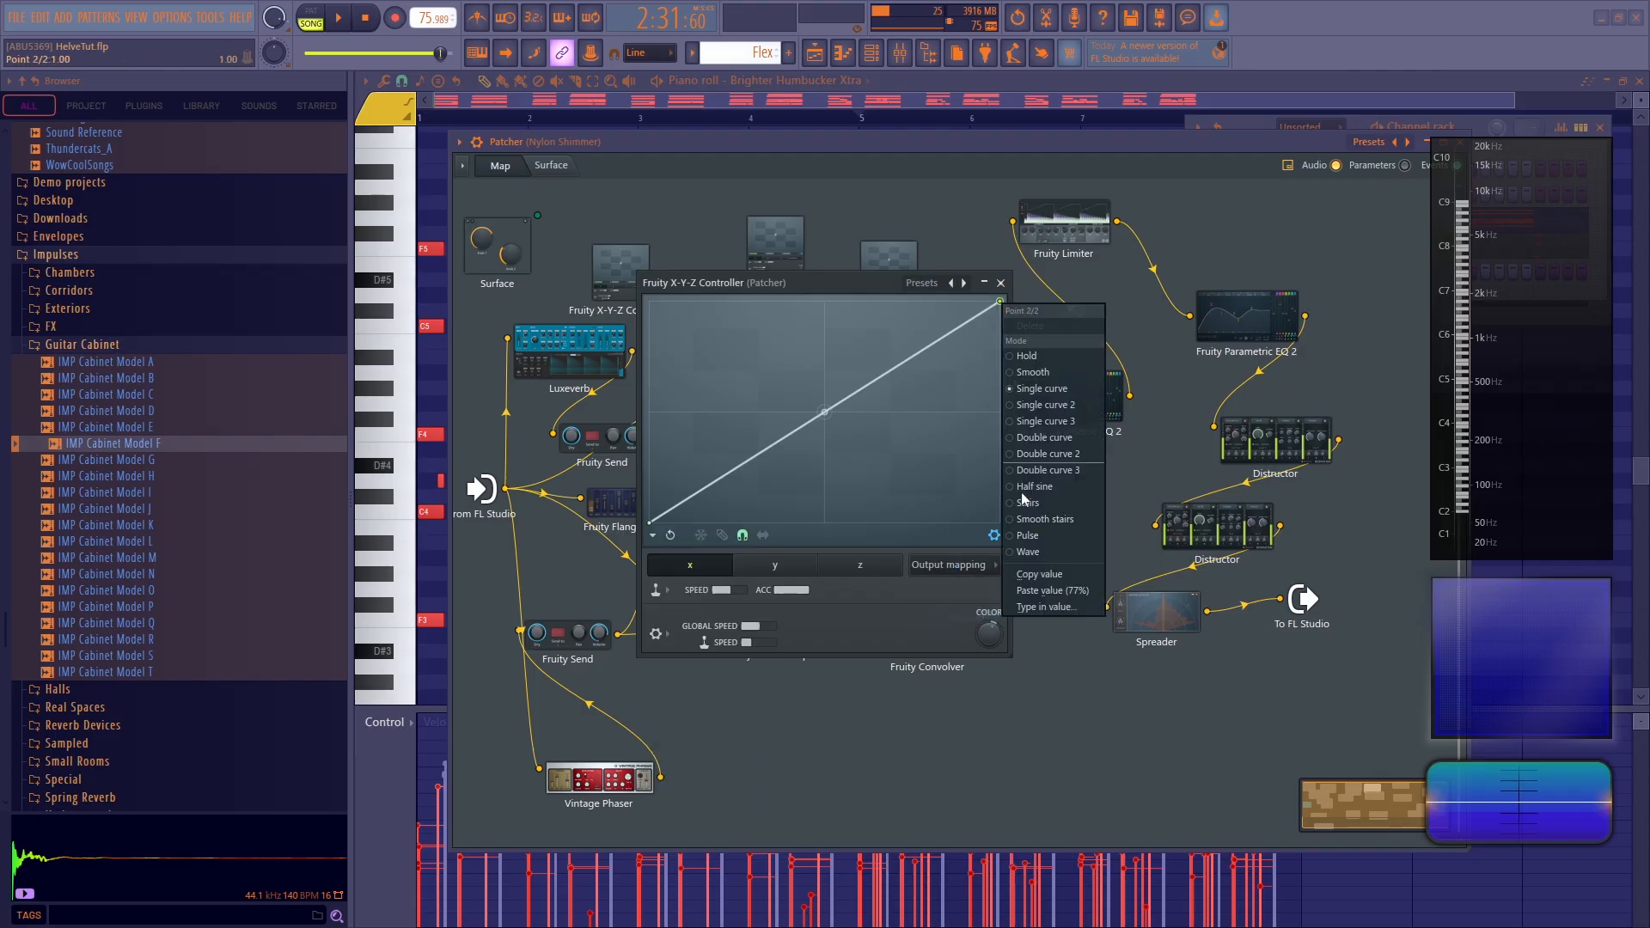
pyautogui.click(1052, 590)
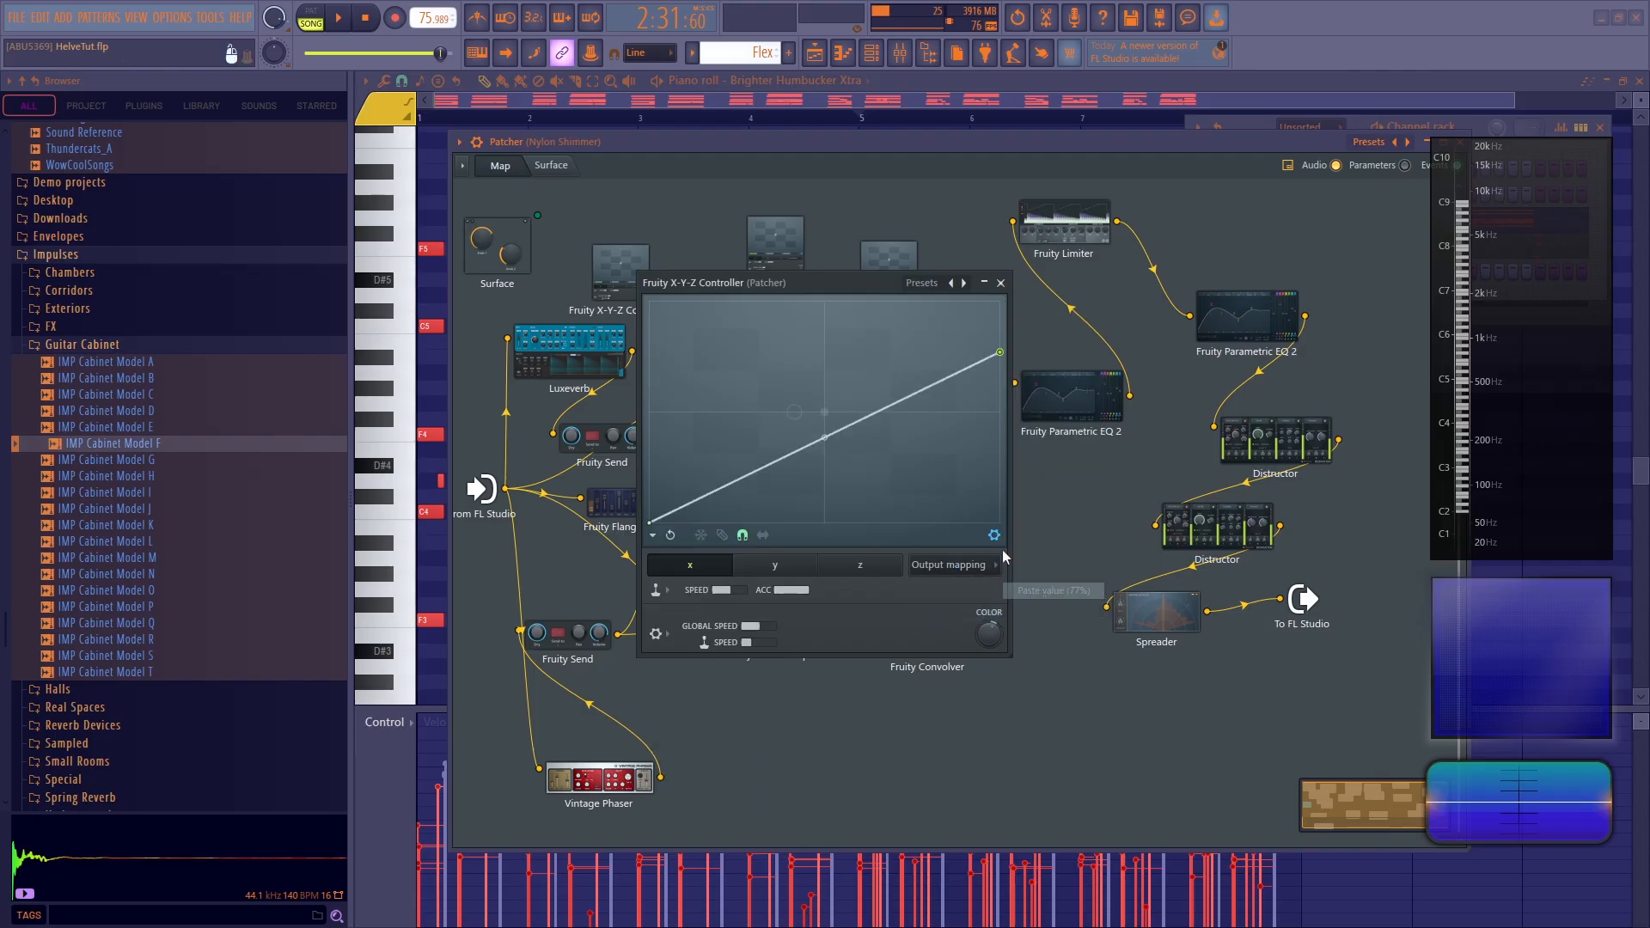
# Set the start point of the x Output mapping to 44 and close the new X-Y-Z Controller
pyautogui.rightClick(650, 522)
pyautogui.click(698, 820)
pyautogui.write('44')
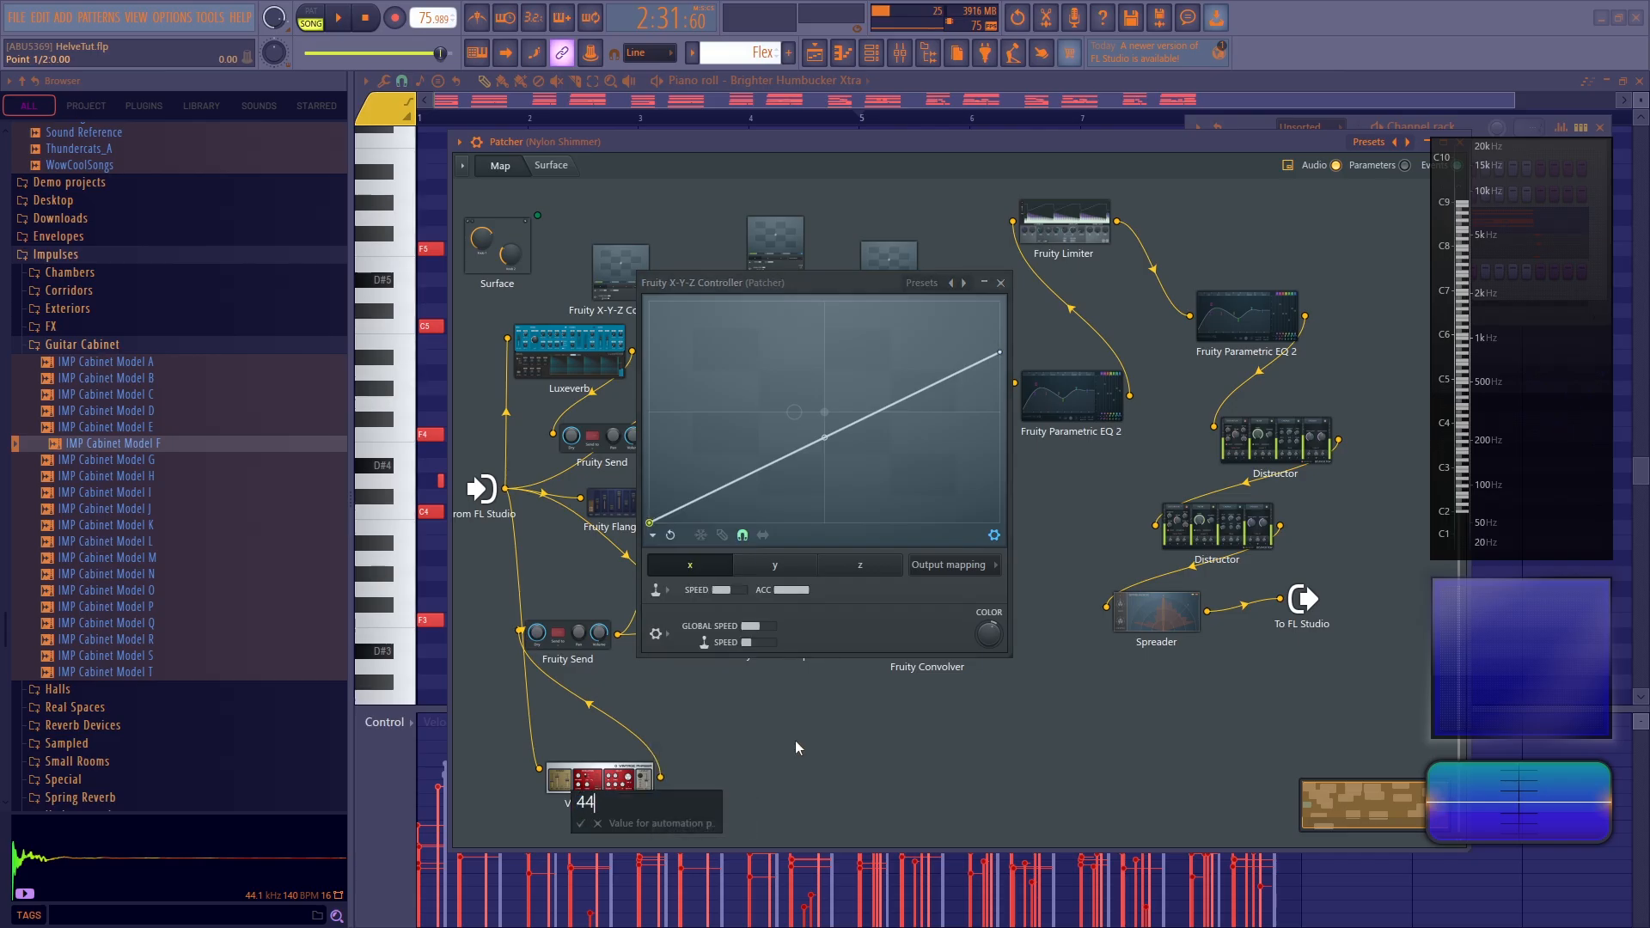
pyautogui.press('Return')
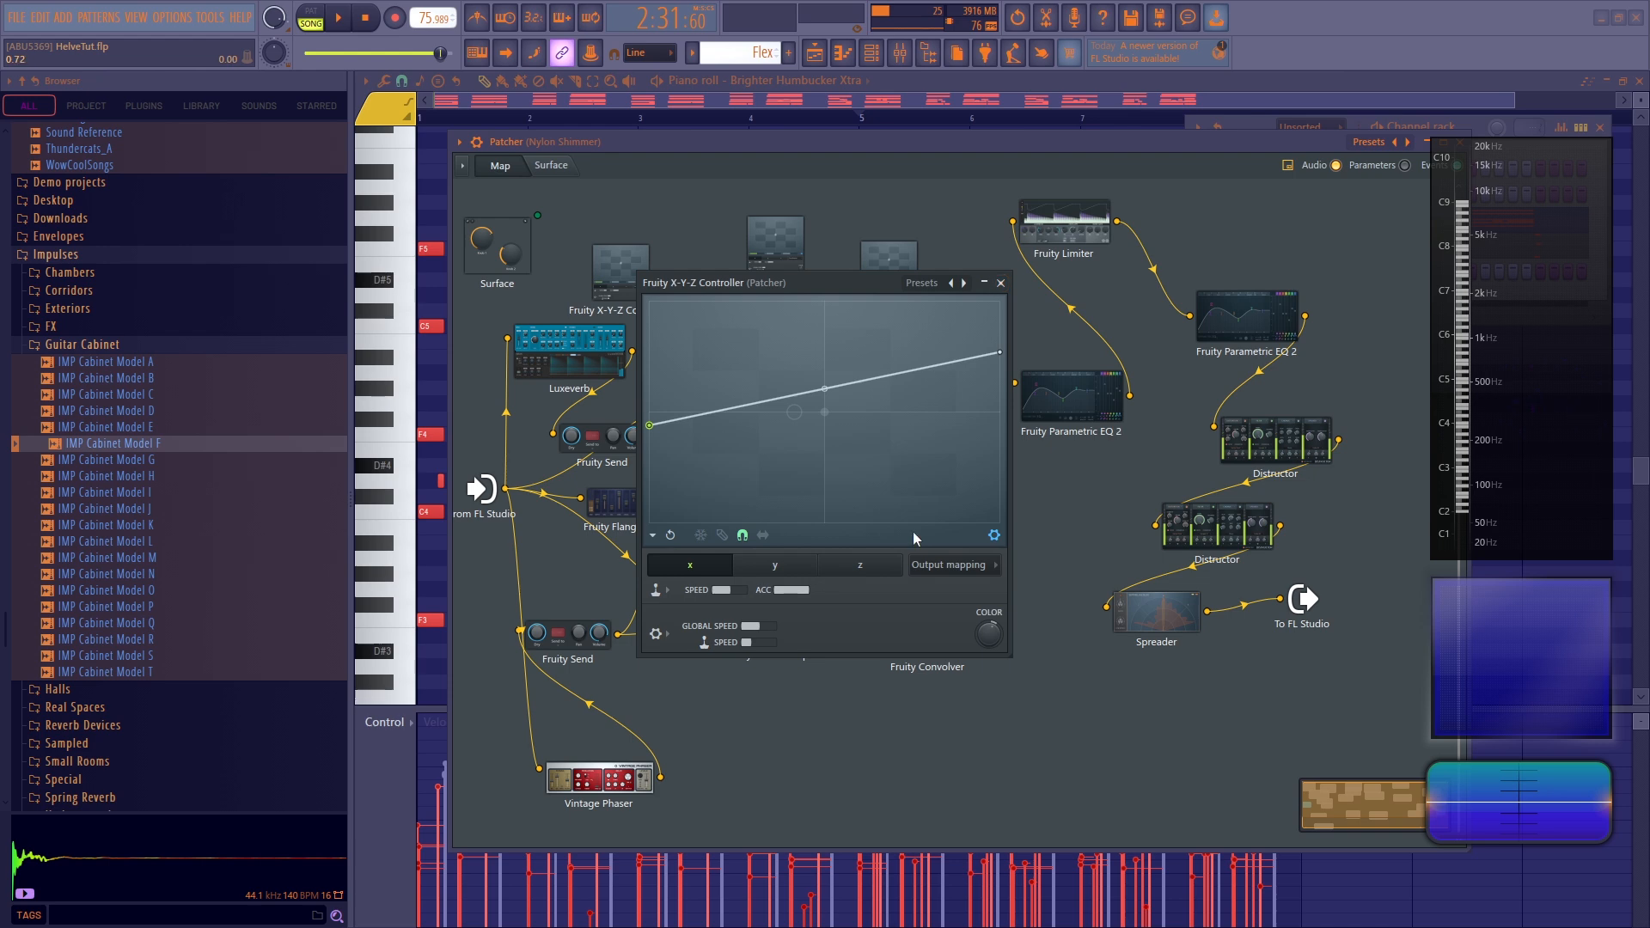
pyautogui.click(1000, 283)
# Show the parameter connections in the map and activate the X value input on the new X-Y-Z Controller
pyautogui.rightClick(842, 264)
pyautogui.rightClick(893, 243)
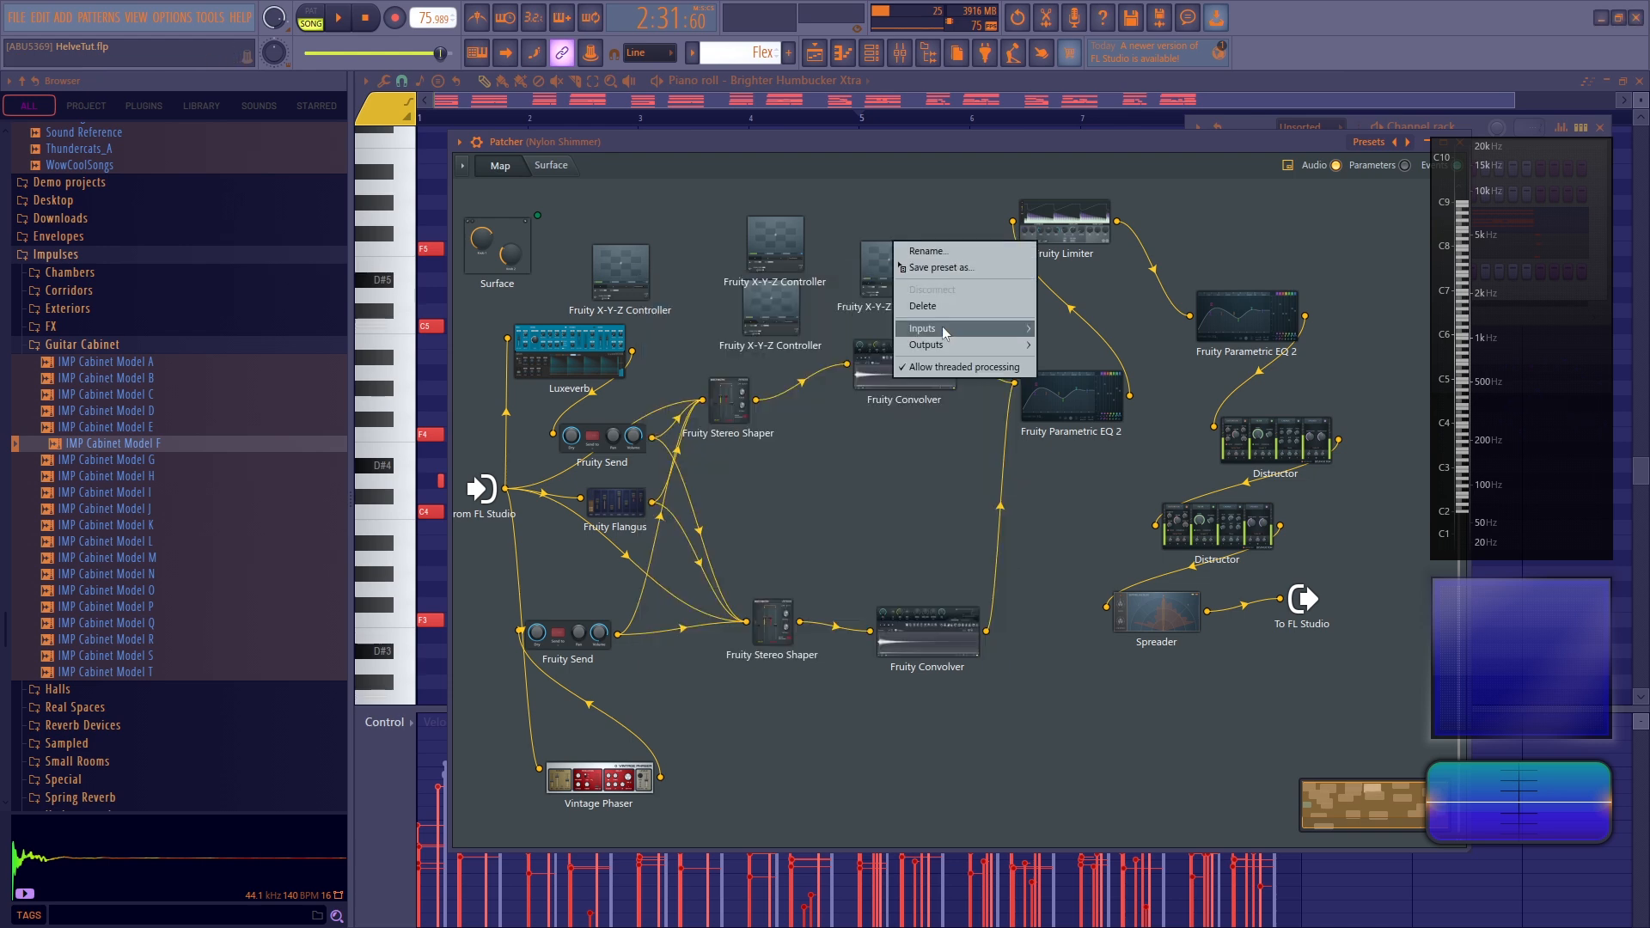
pyautogui.click(1404, 166)
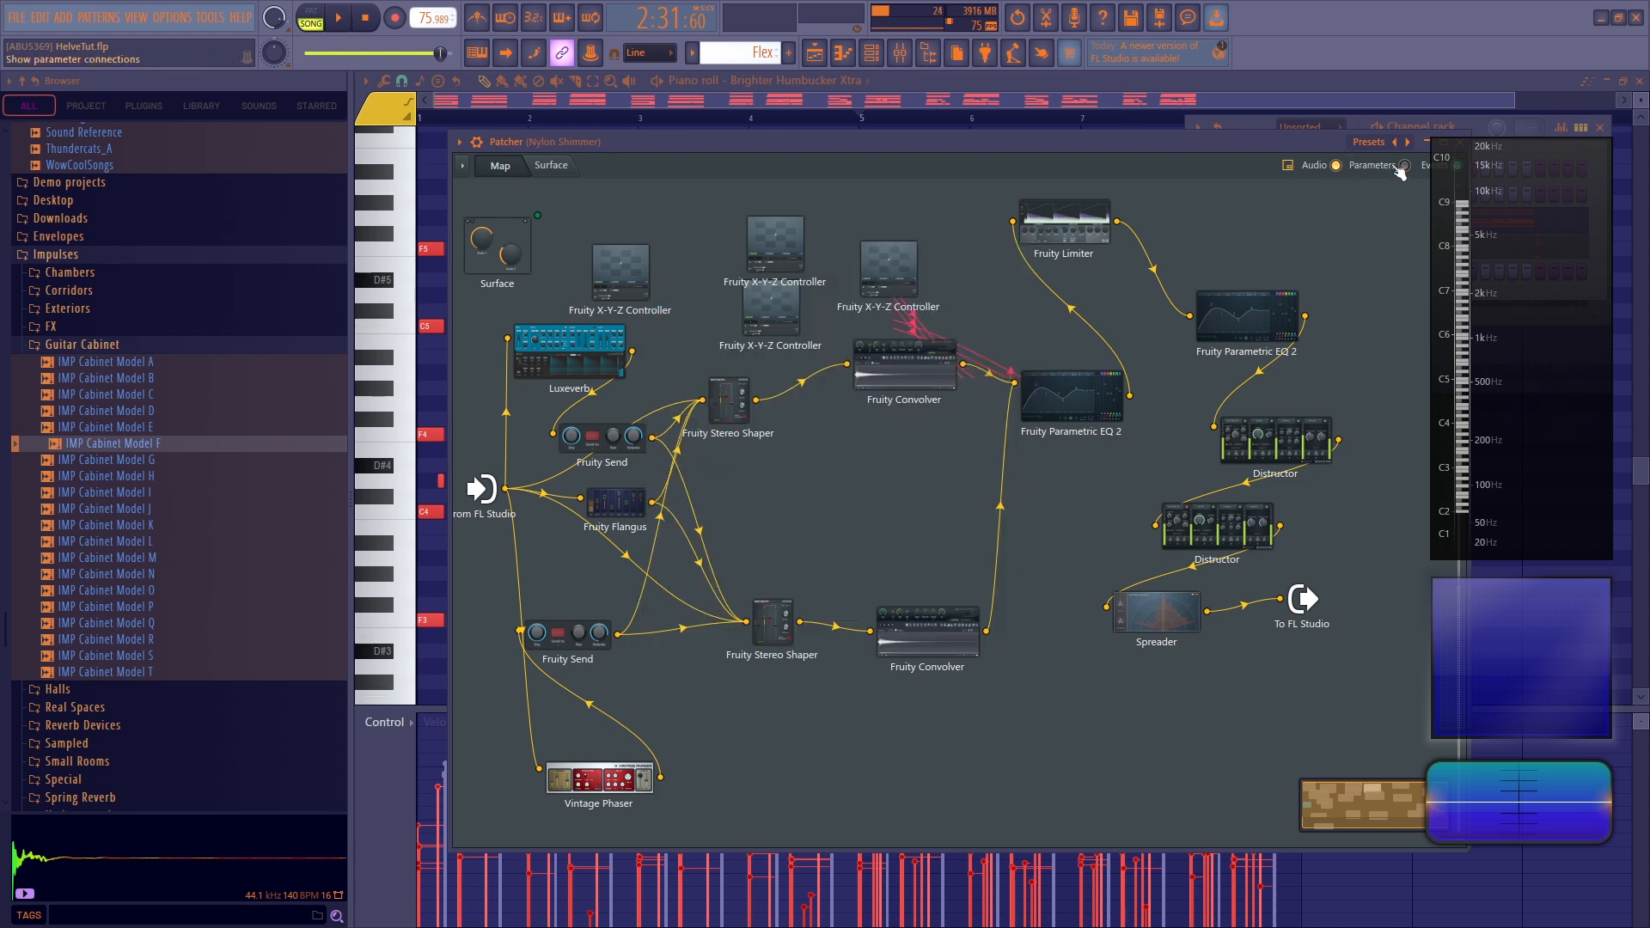
pyautogui.rightClick(891, 261)
pyautogui.moveTo(941, 343)
pyautogui.moveTo(1074, 346)
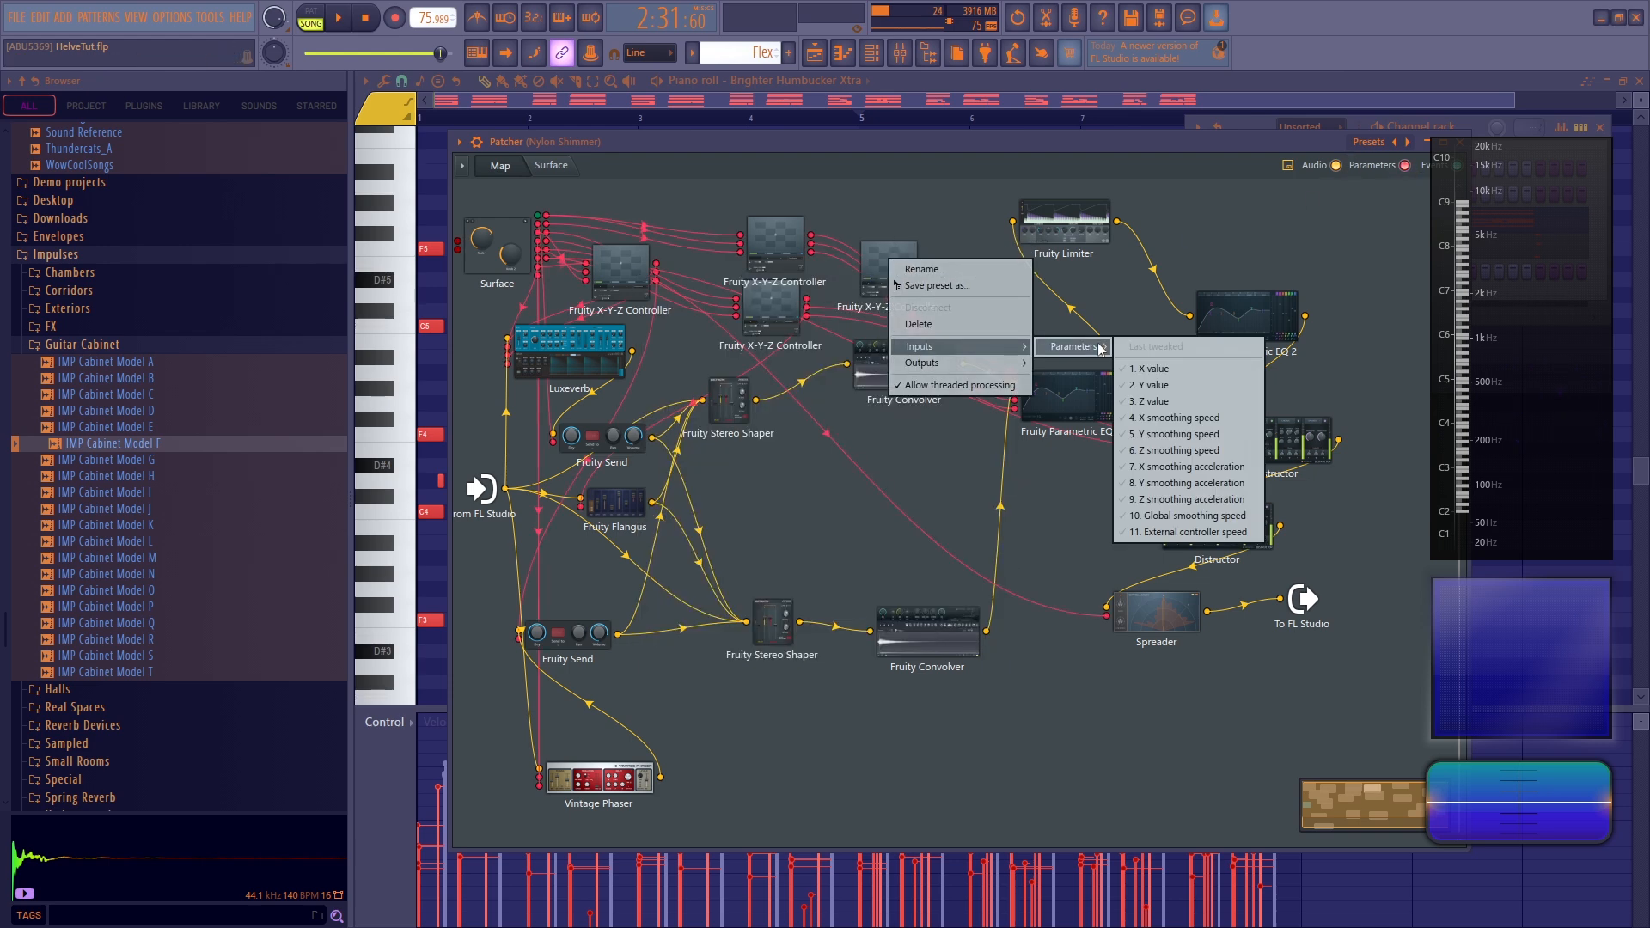
pyautogui.click(1155, 370)
# Activate the X controller output on the new X-Y-Z Controller
pyautogui.rightClick(896, 267)
pyautogui.moveTo(946, 369)
pyautogui.moveTo(1078, 368)
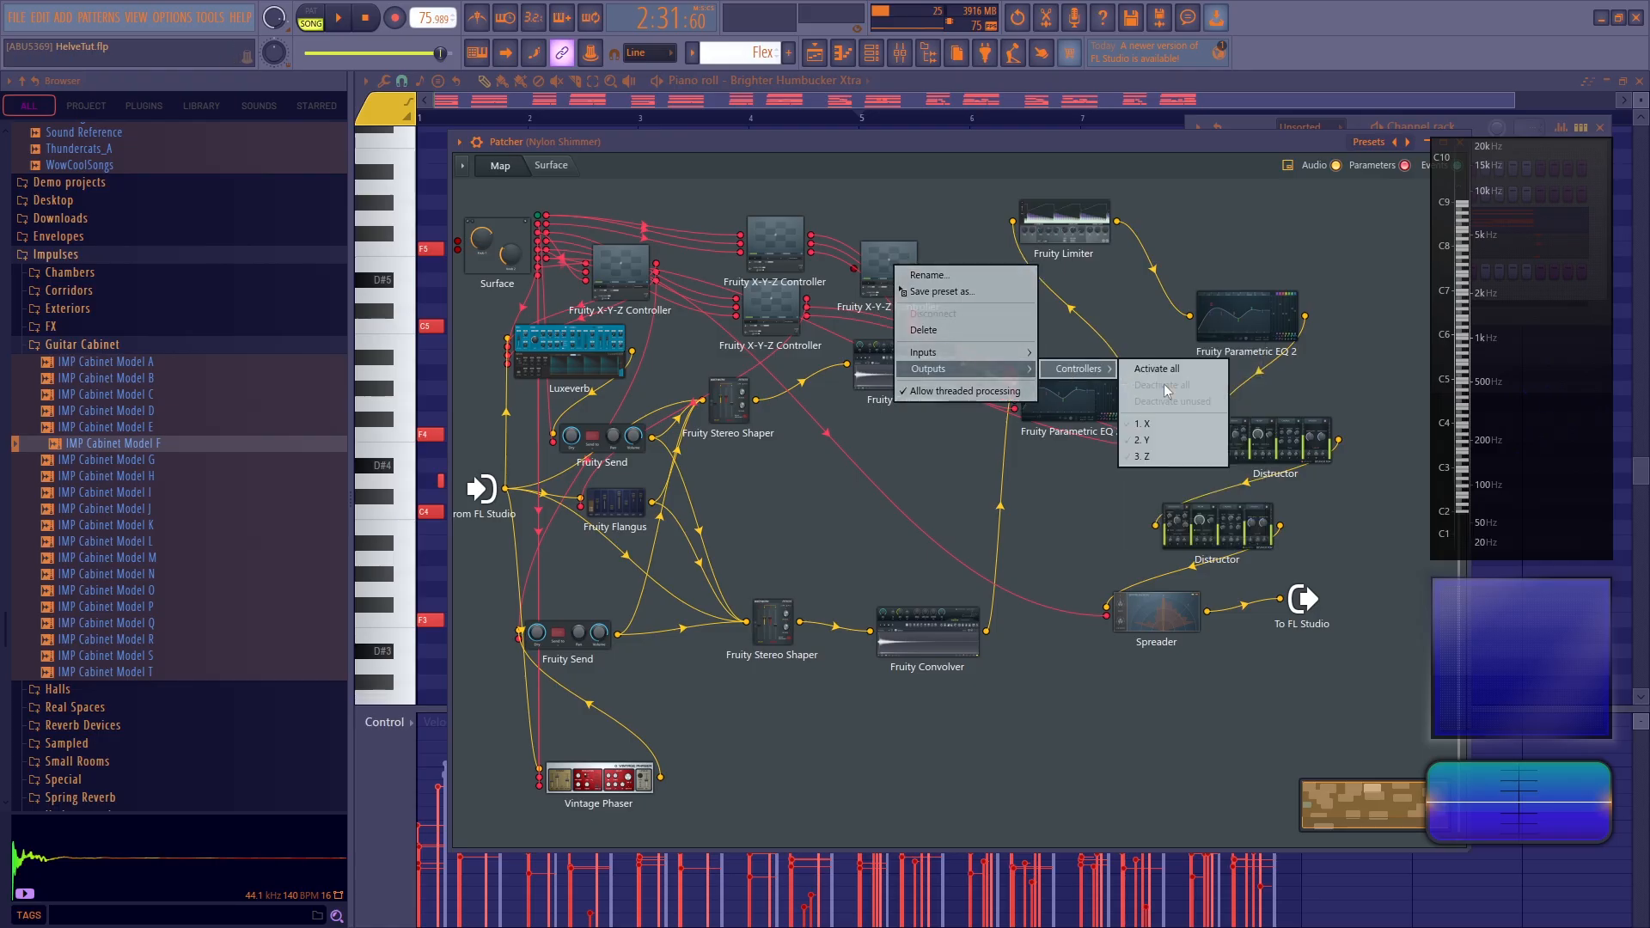
pyautogui.click(1156, 369)
pyautogui.moveTo(924, 268)
pyautogui.mouseDown()
pyautogui.moveTo(959, 307)
pyautogui.moveTo(896, 277)
pyautogui.mouseUp()
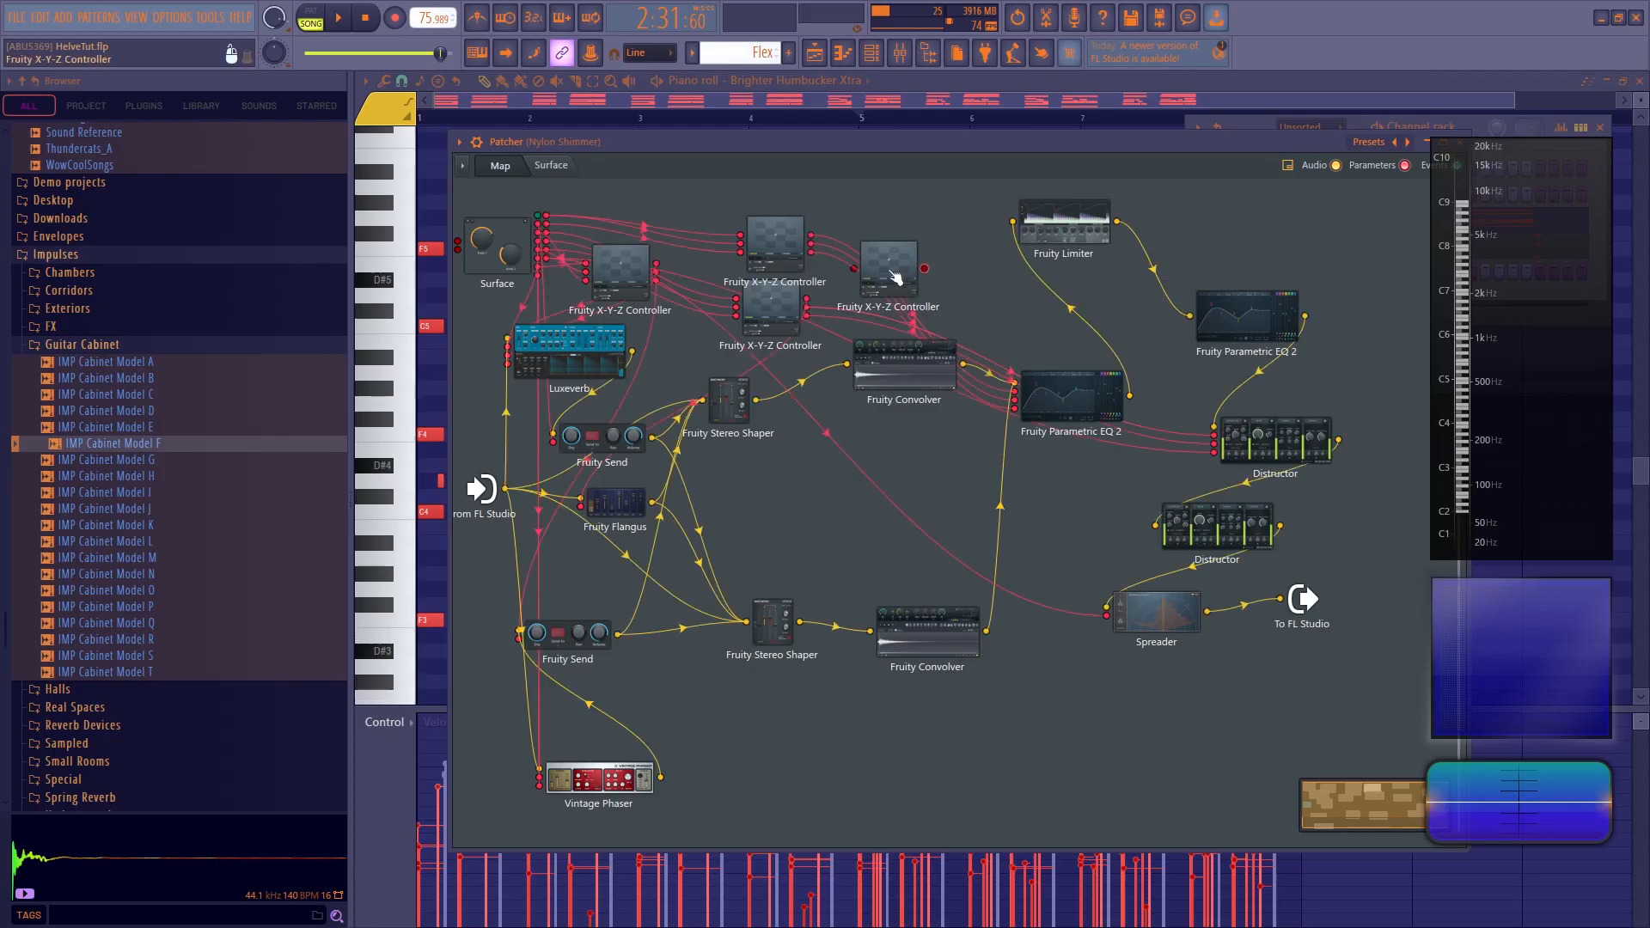
# Check the knobs on the Surface and delete the new, unconnected X-Y-Z Controller from the map
pyautogui.click(551, 166)
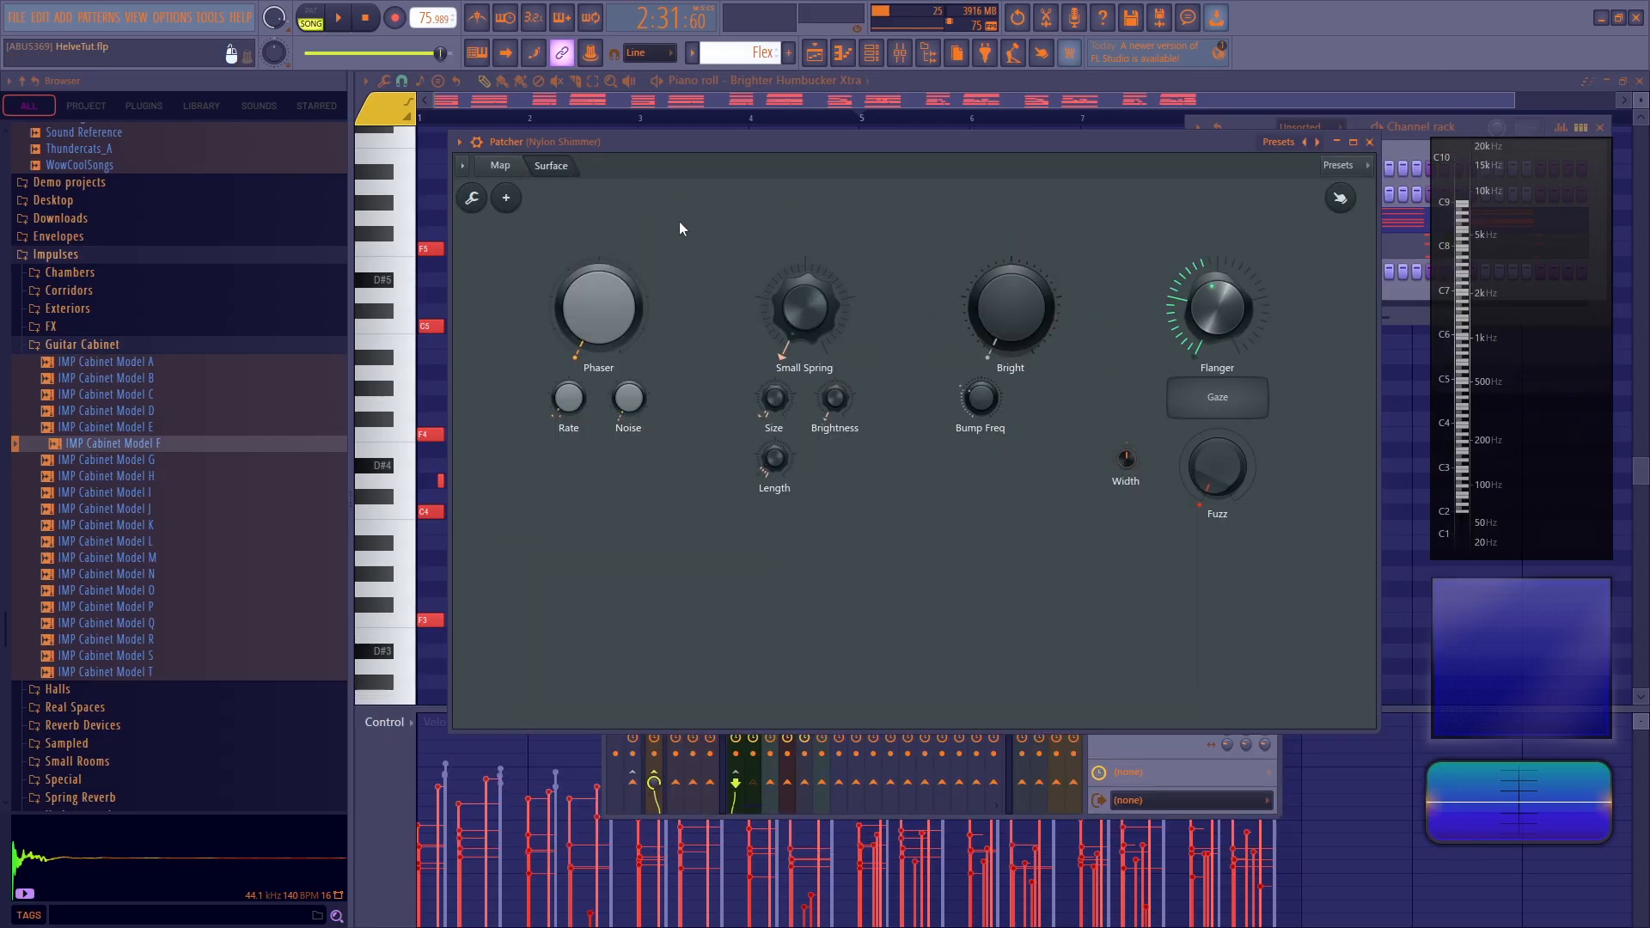
pyautogui.click(503, 166)
pyautogui.rightClick(899, 268)
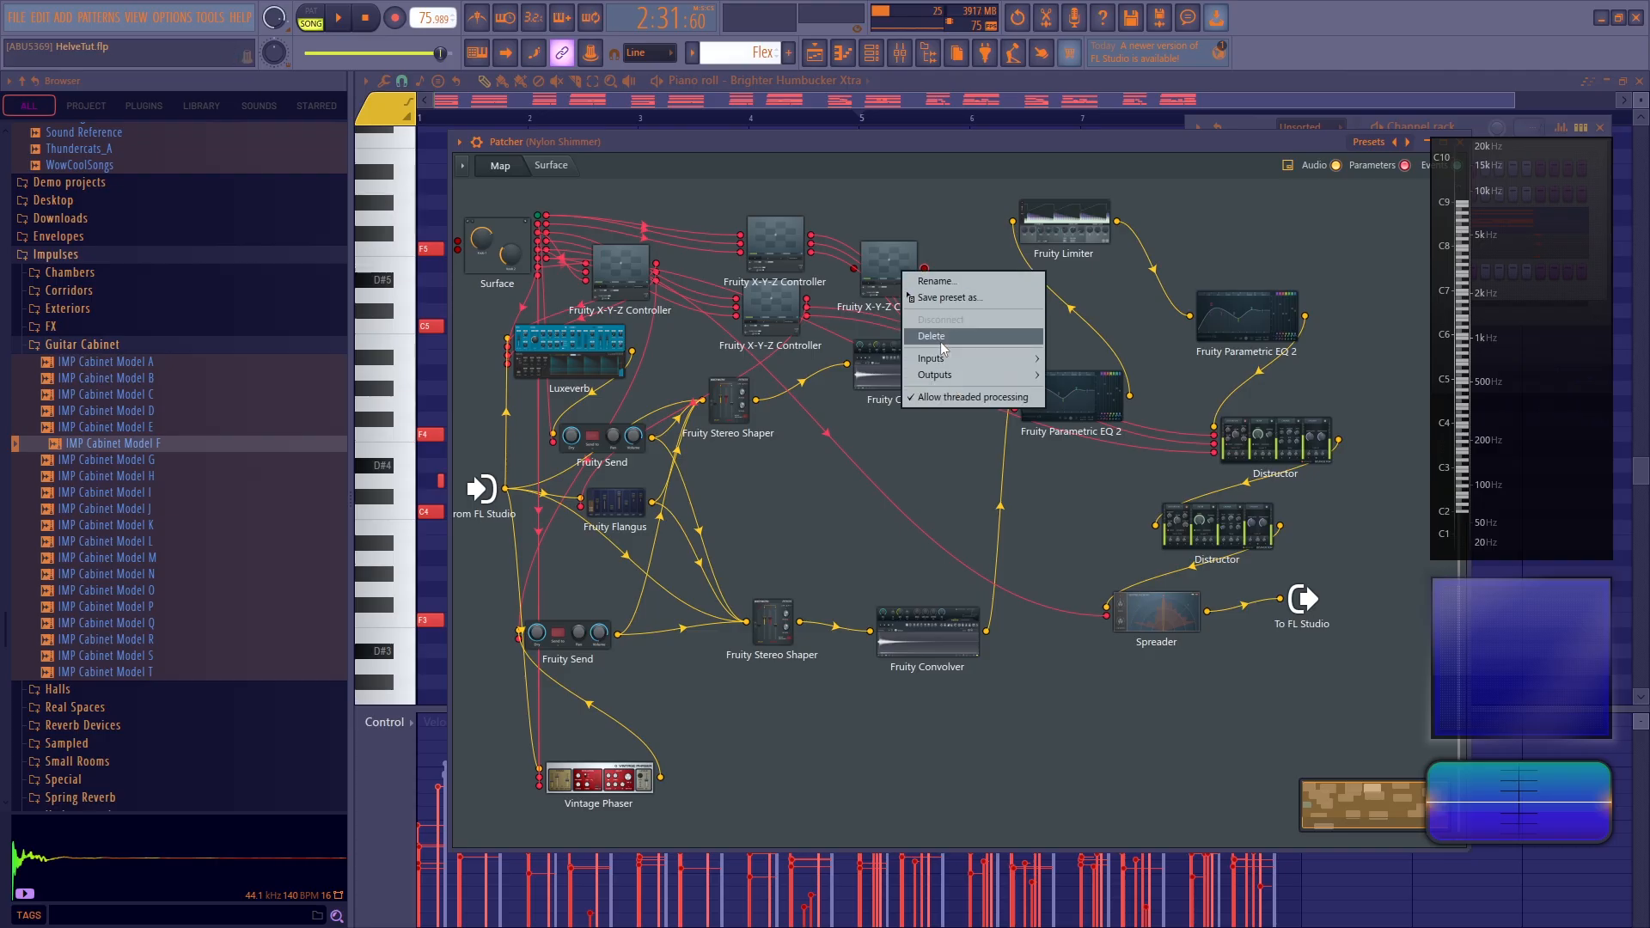
pyautogui.click(971, 336)
# Play the guitar while adjusting Bright on the Surface to check the equalizer curve after the convolvers, and close the equalizer
pyautogui.click(552, 172)
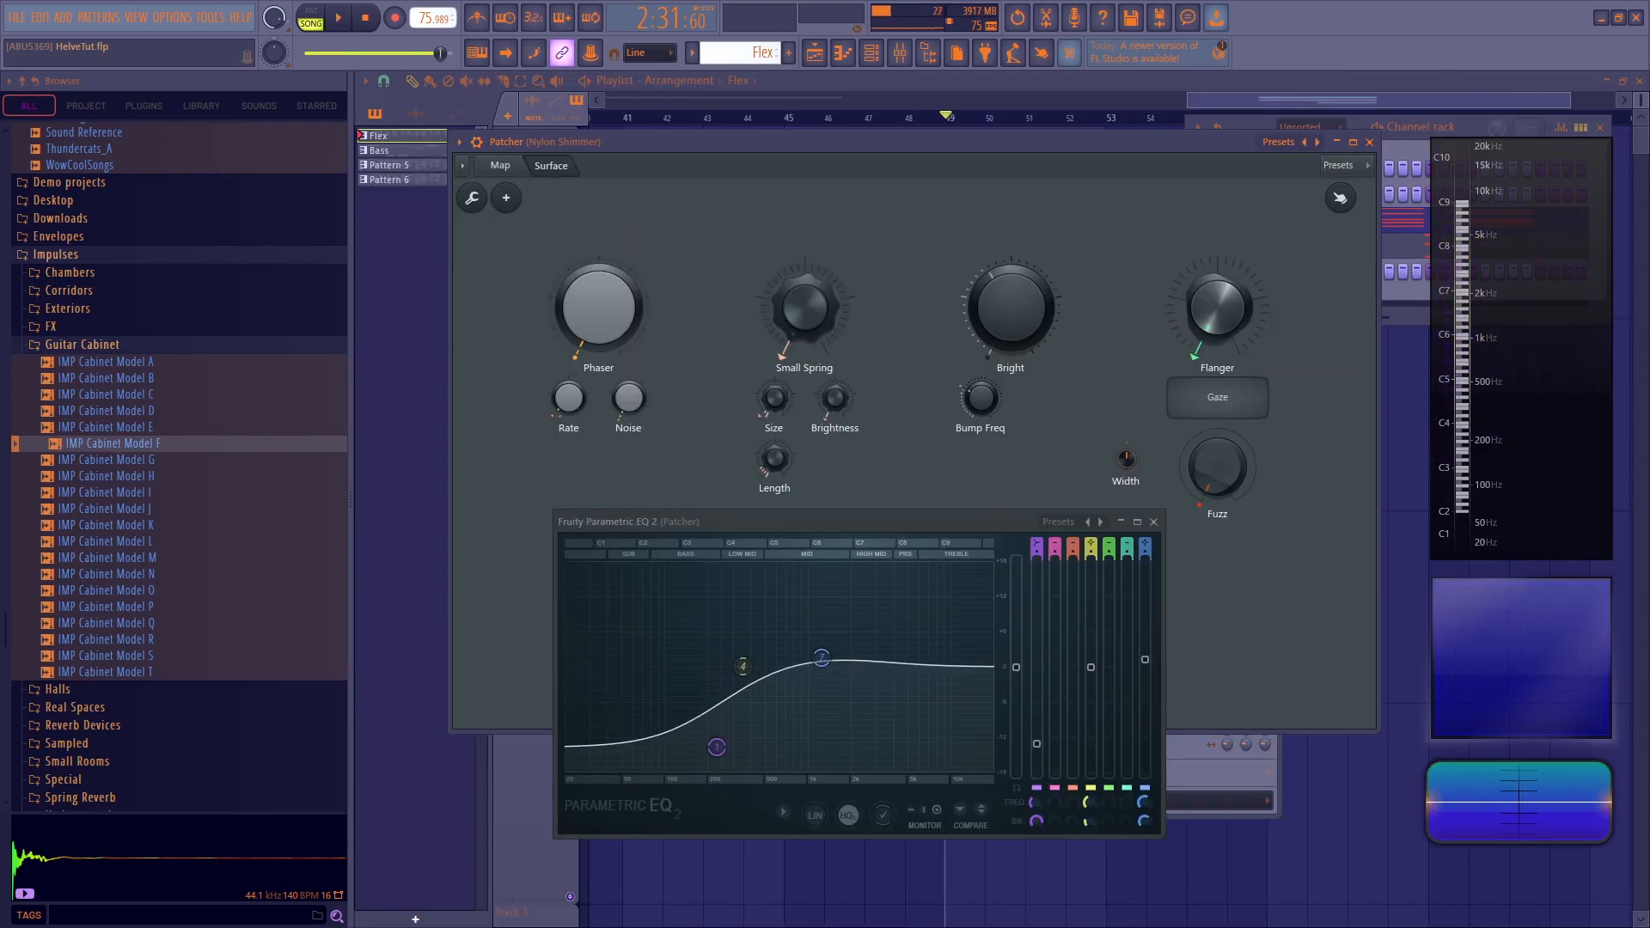
pyautogui.press('space')
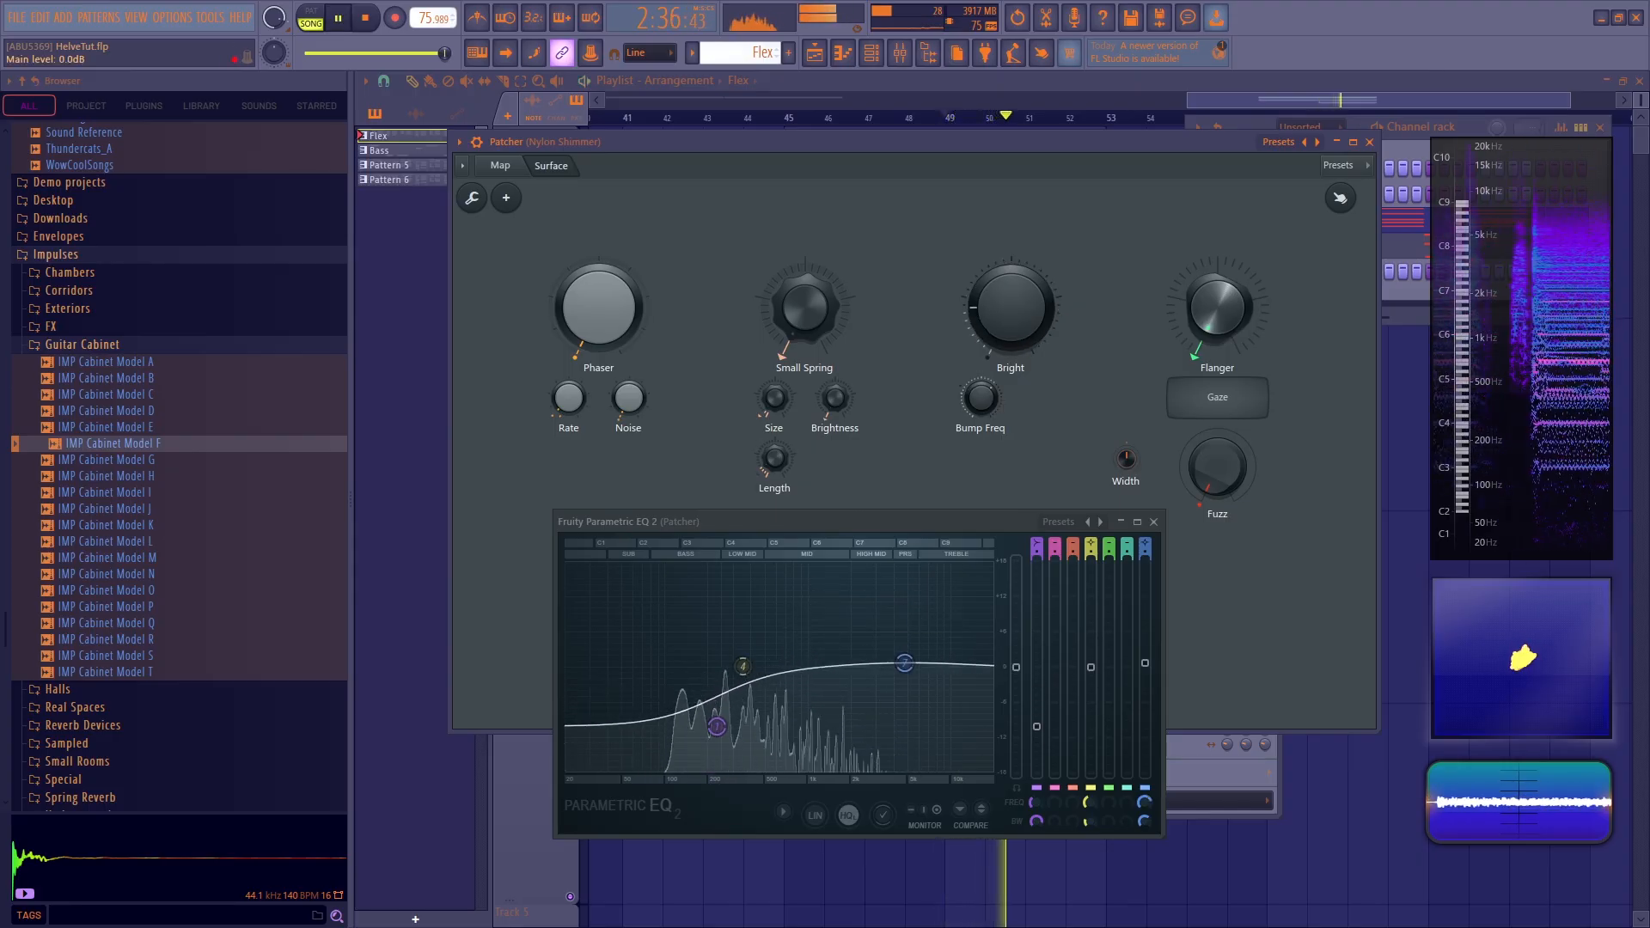
pyautogui.press('space')
pyautogui.click(507, 165)
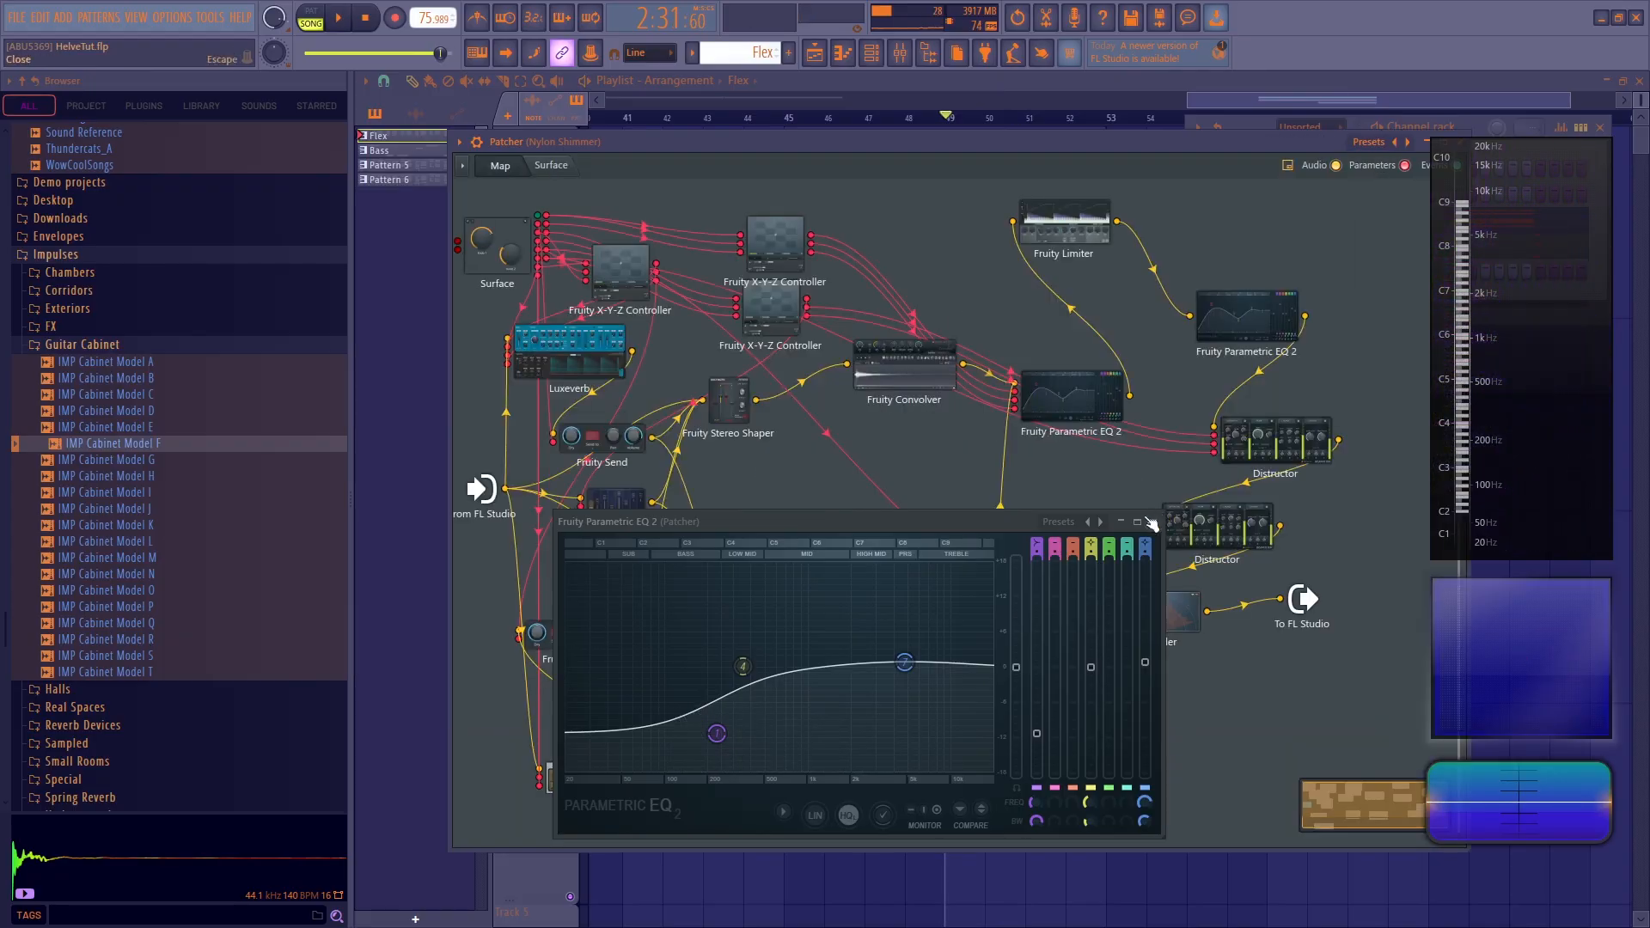
pyautogui.click(1154, 521)
# Open the Fruity Limiter and play the guitar from the map and the Surface to examine its compression, and close it
pyautogui.click(1061, 237)
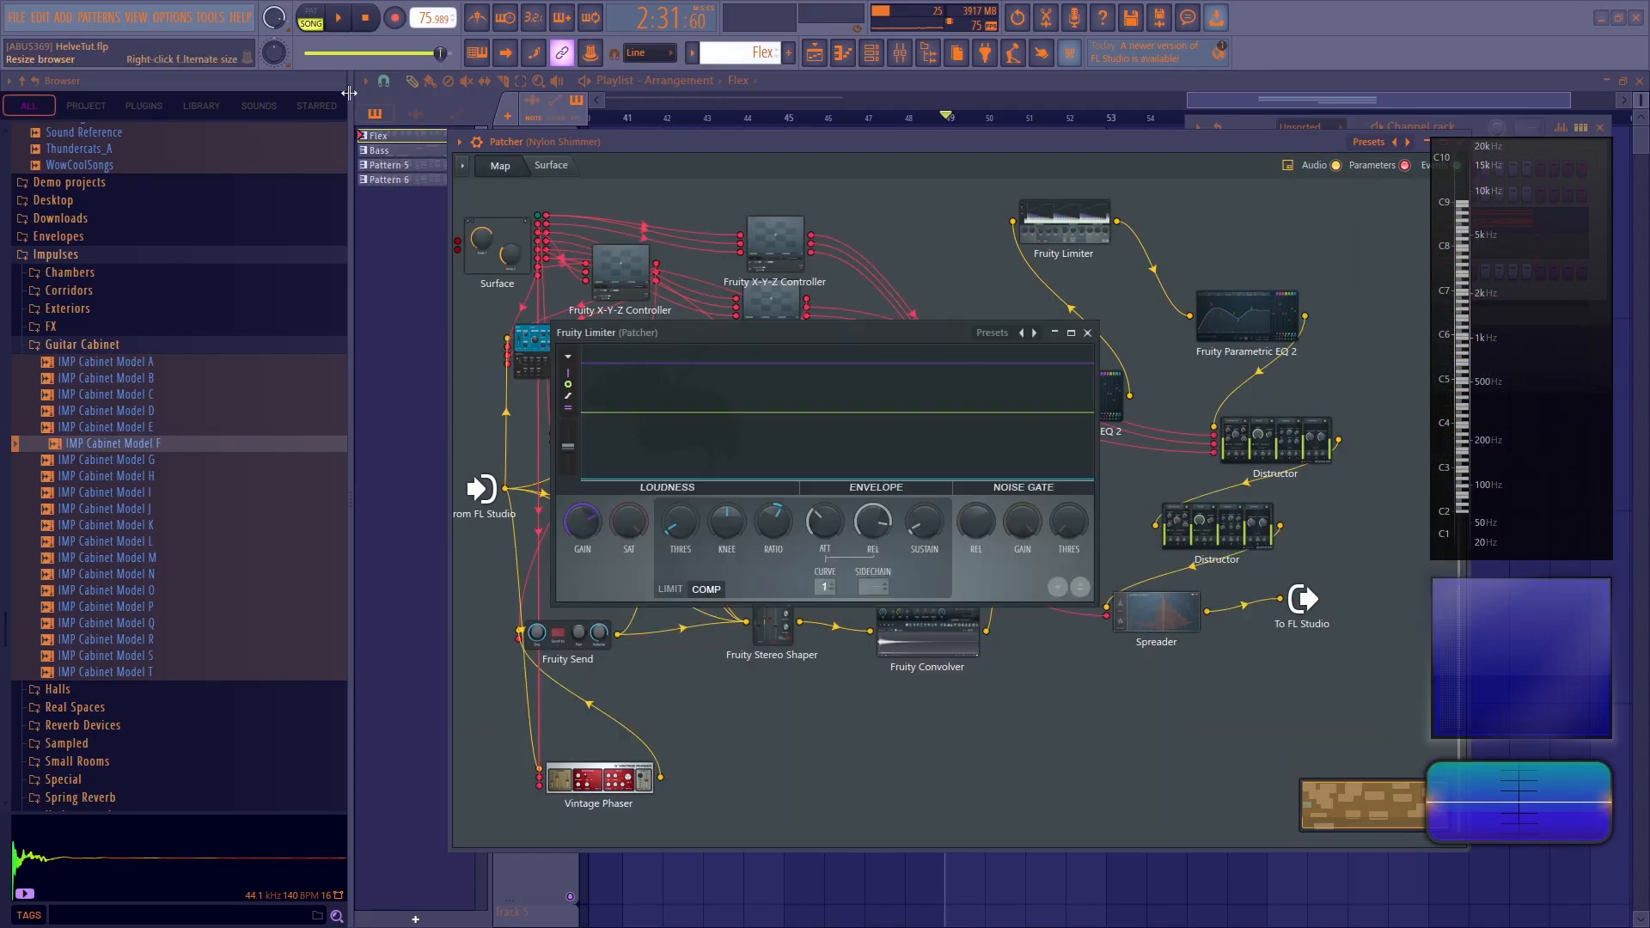
pyautogui.click(342, 19)
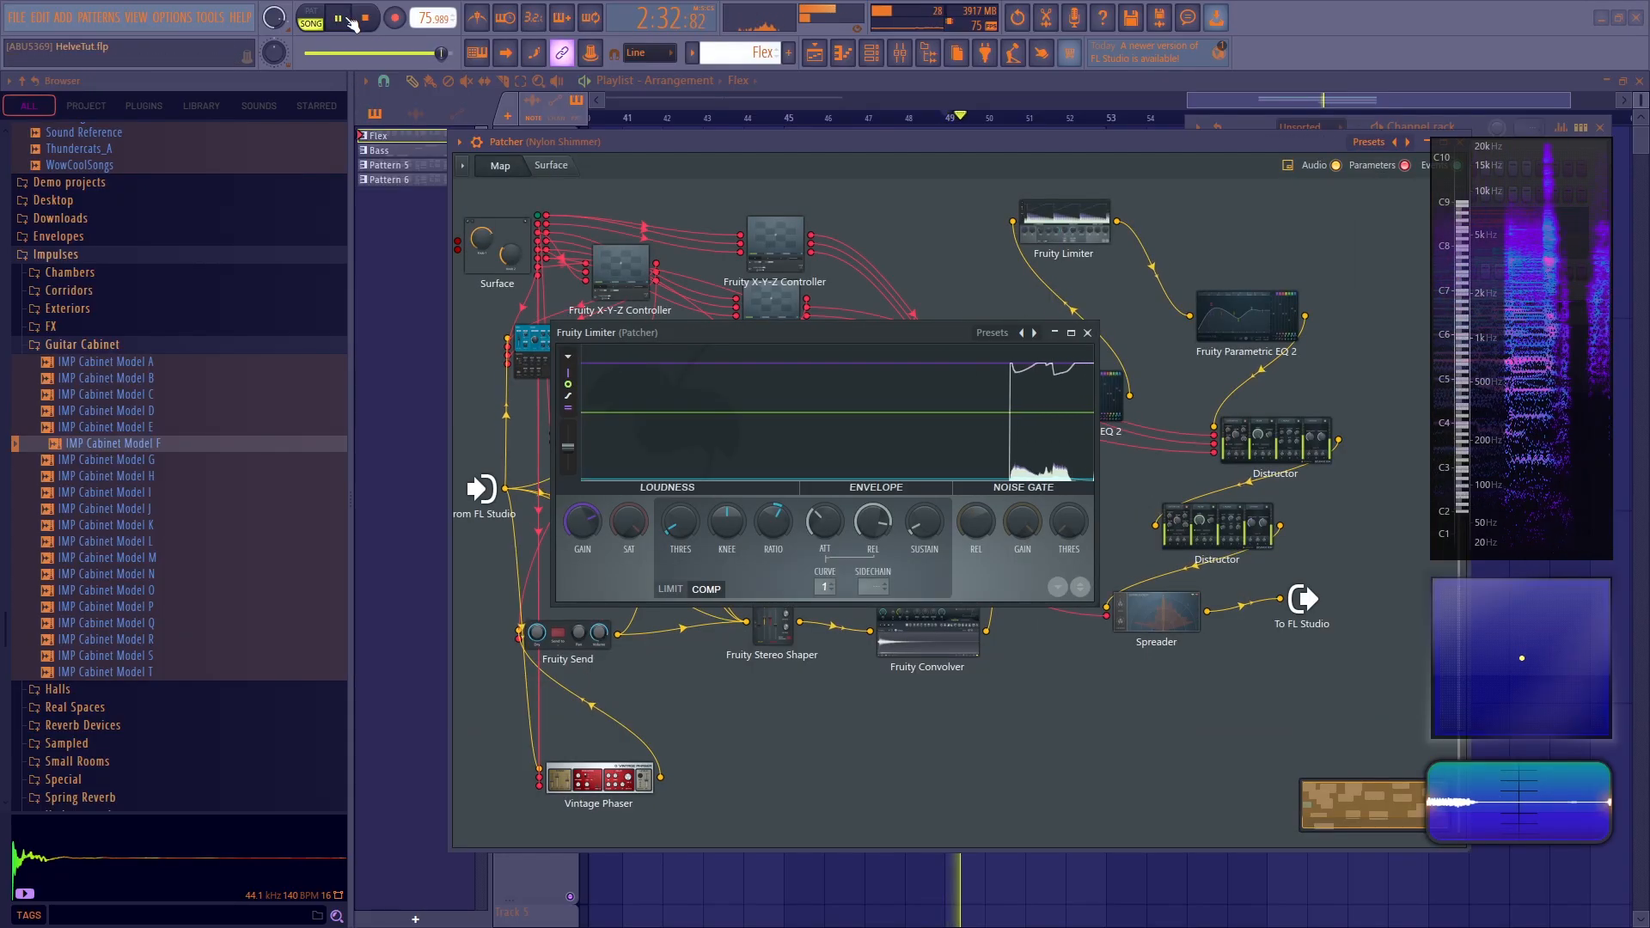
pyautogui.click(365, 19)
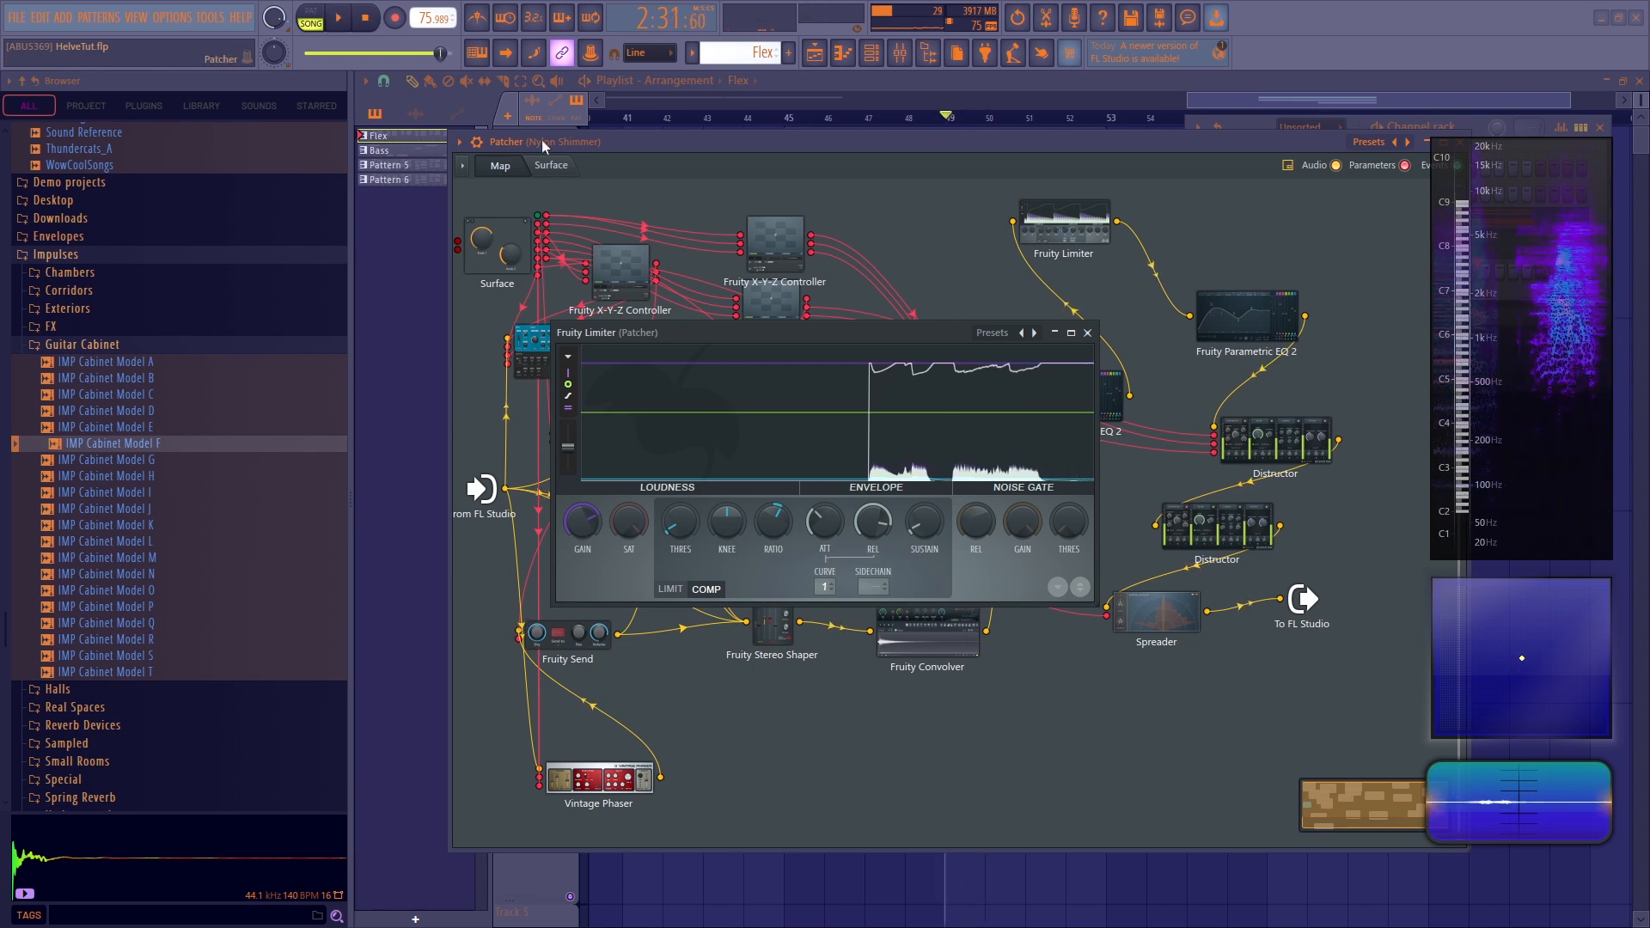
pyautogui.click(554, 165)
pyautogui.press('space')
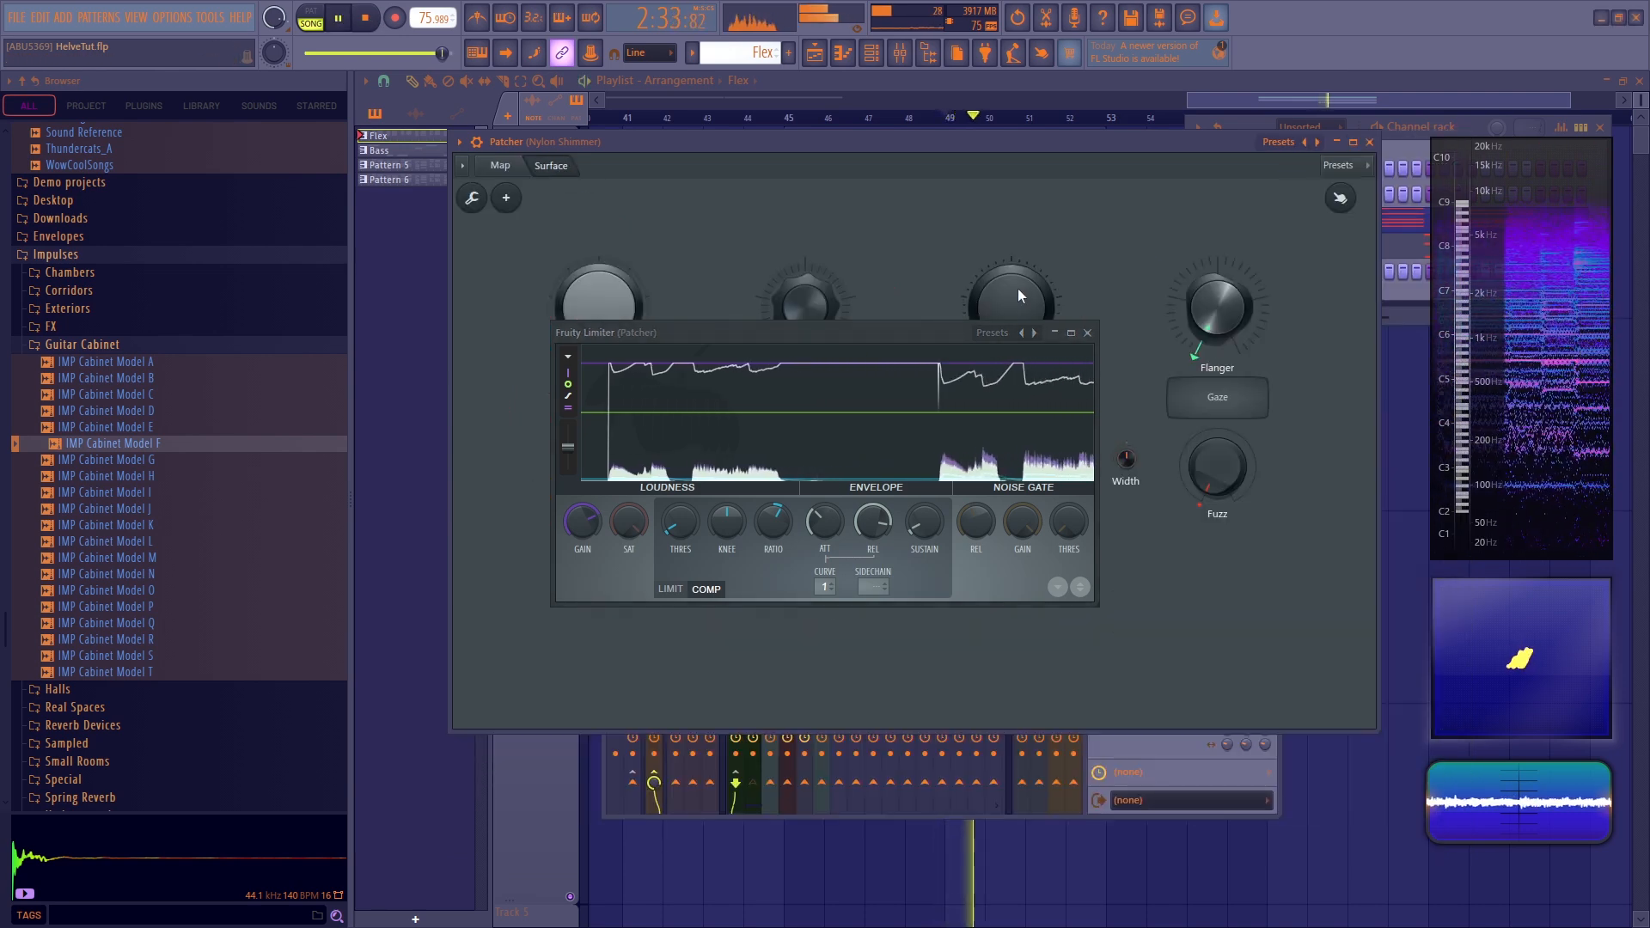
pyautogui.press('space')
pyautogui.click(1088, 333)
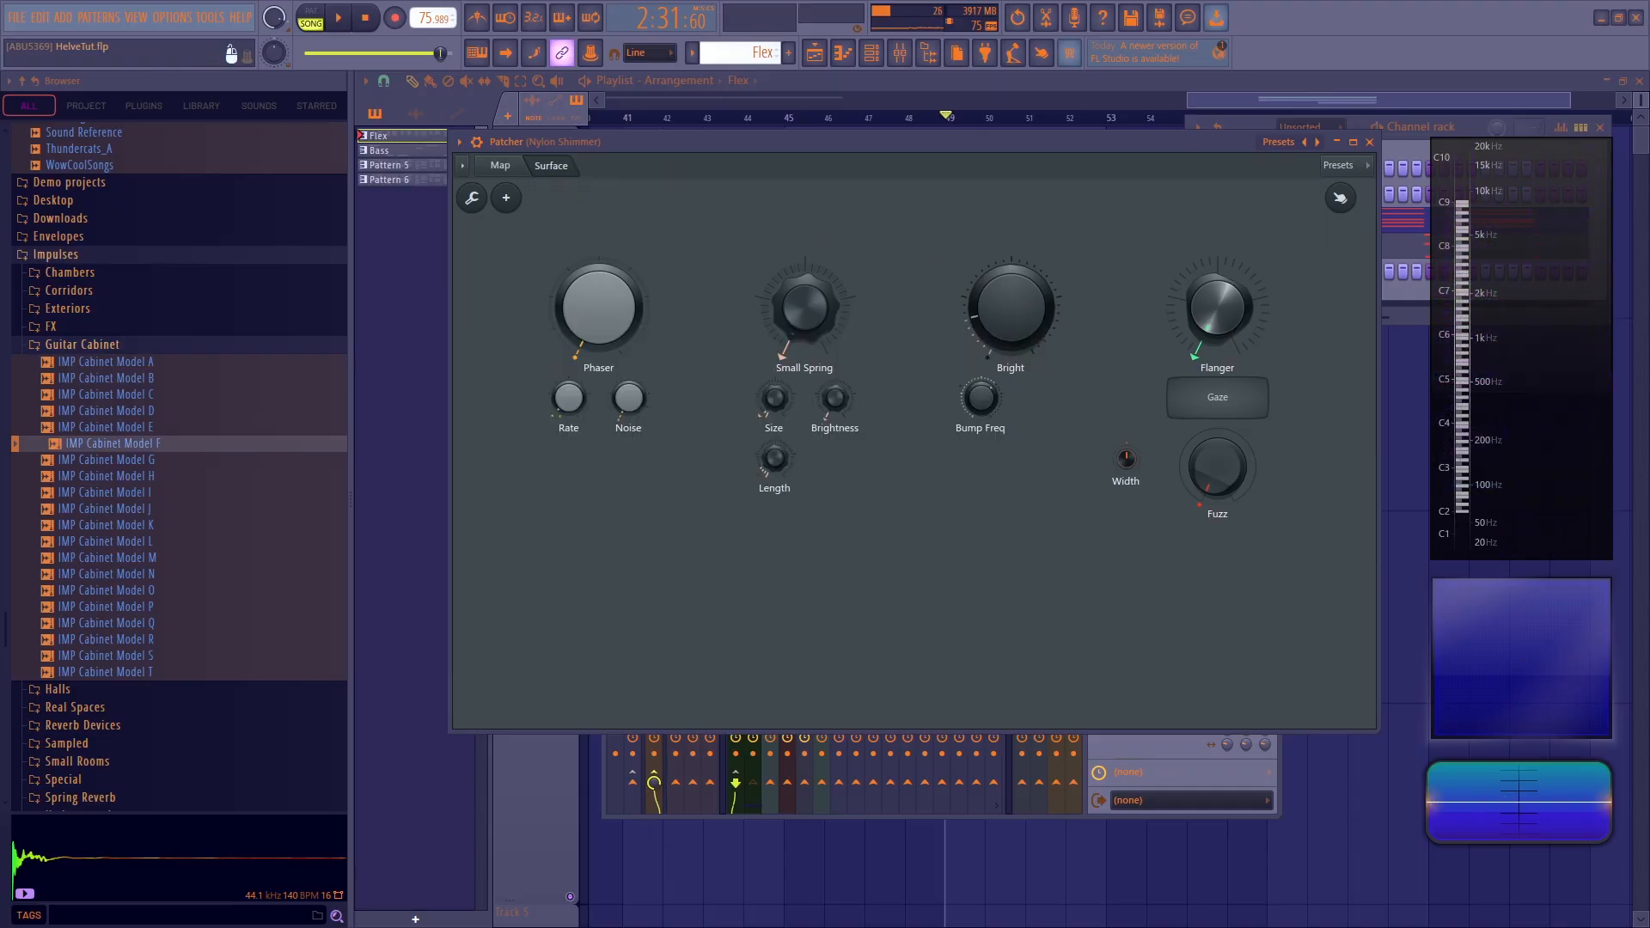
# Reset the Bright section on the Surface and play a short passage of the guitar
pyautogui.rightClick(988, 392)
pyautogui.click(1008, 405)
pyautogui.press('space')
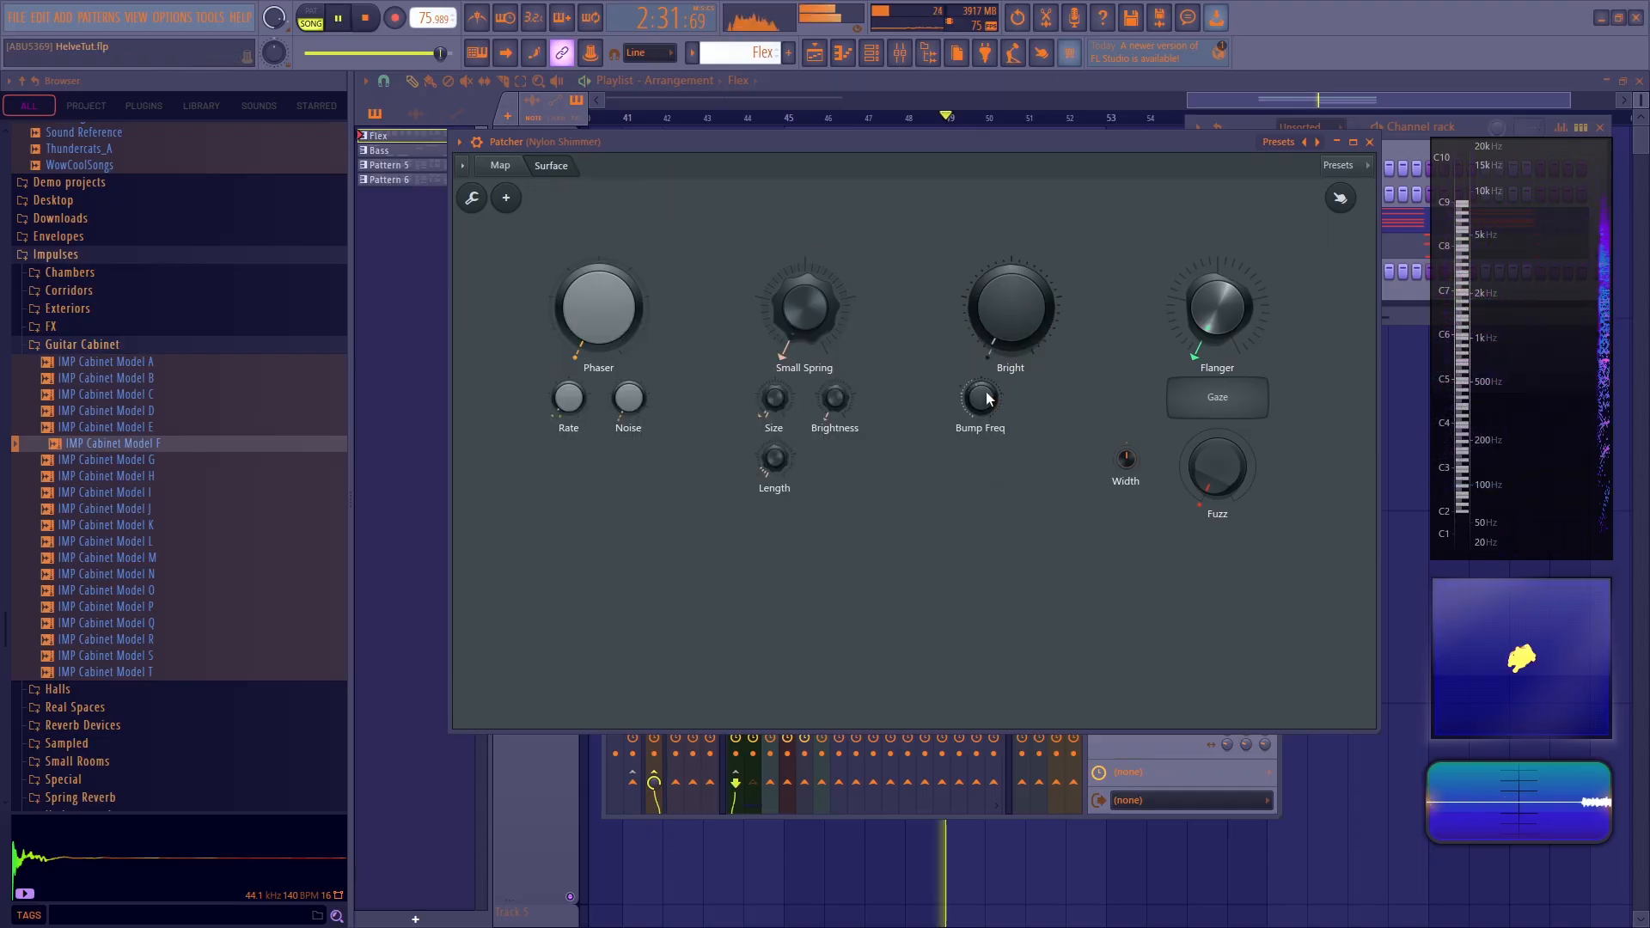
pyautogui.press('space')
# Reset band 1 of the Fruity Parametric EQ 2 after the limiter to hear the difference, pull its level back down, and close the equalizer
pyautogui.click(502, 166)
pyautogui.doubleClick(1272, 320)
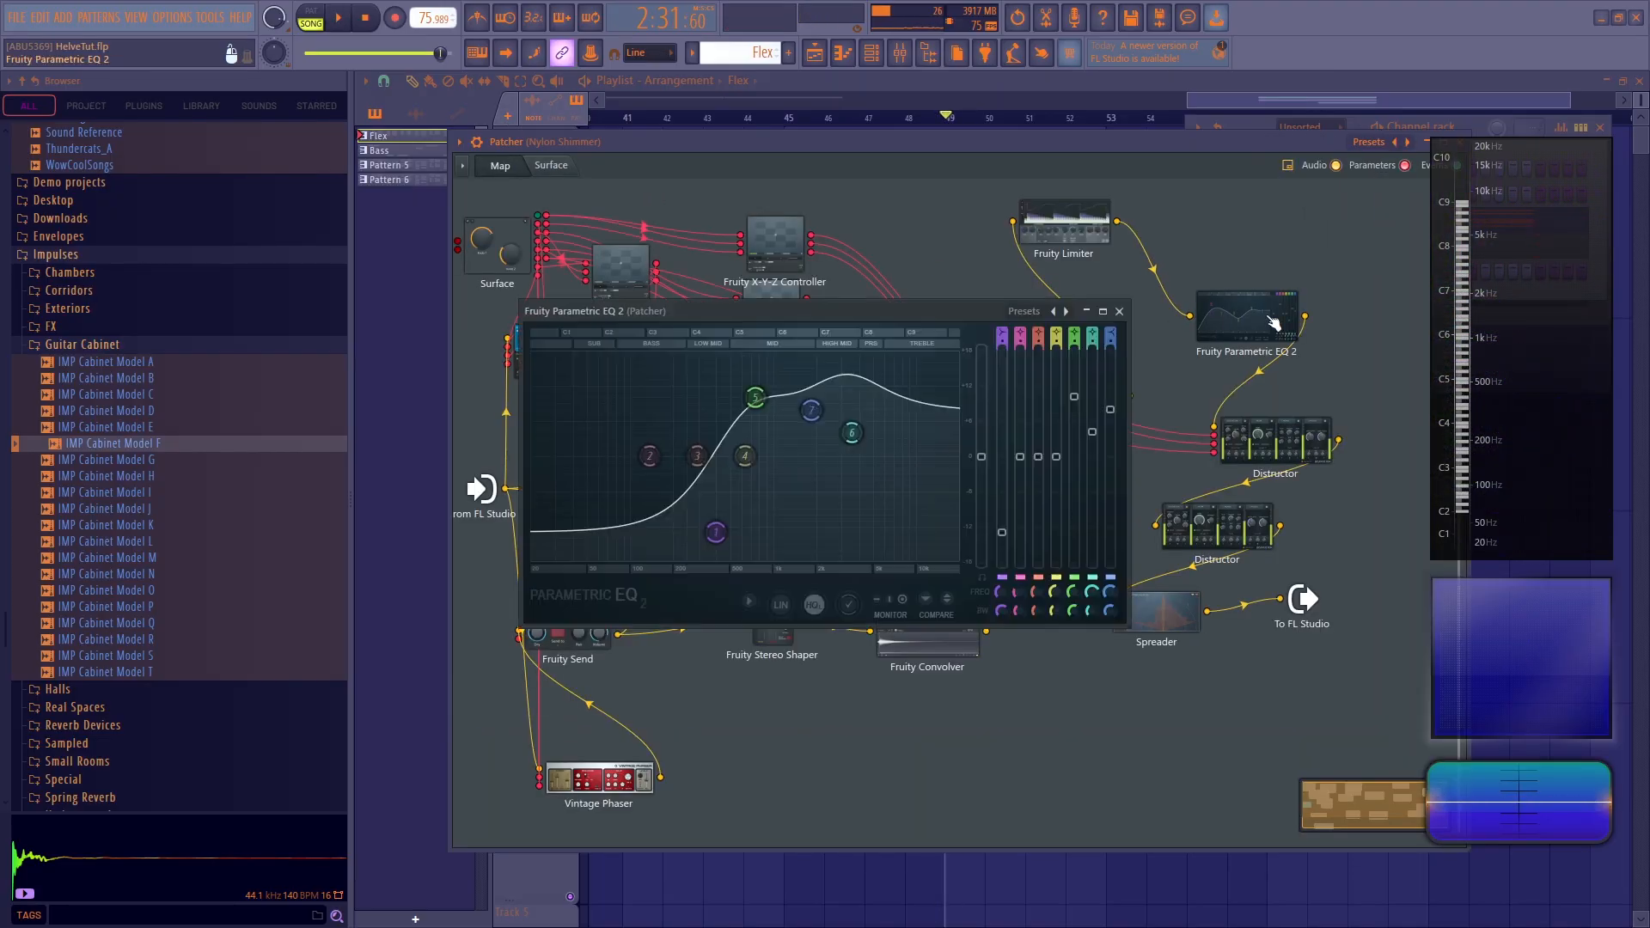
pyautogui.press('space')
pyautogui.rightClick(715, 532)
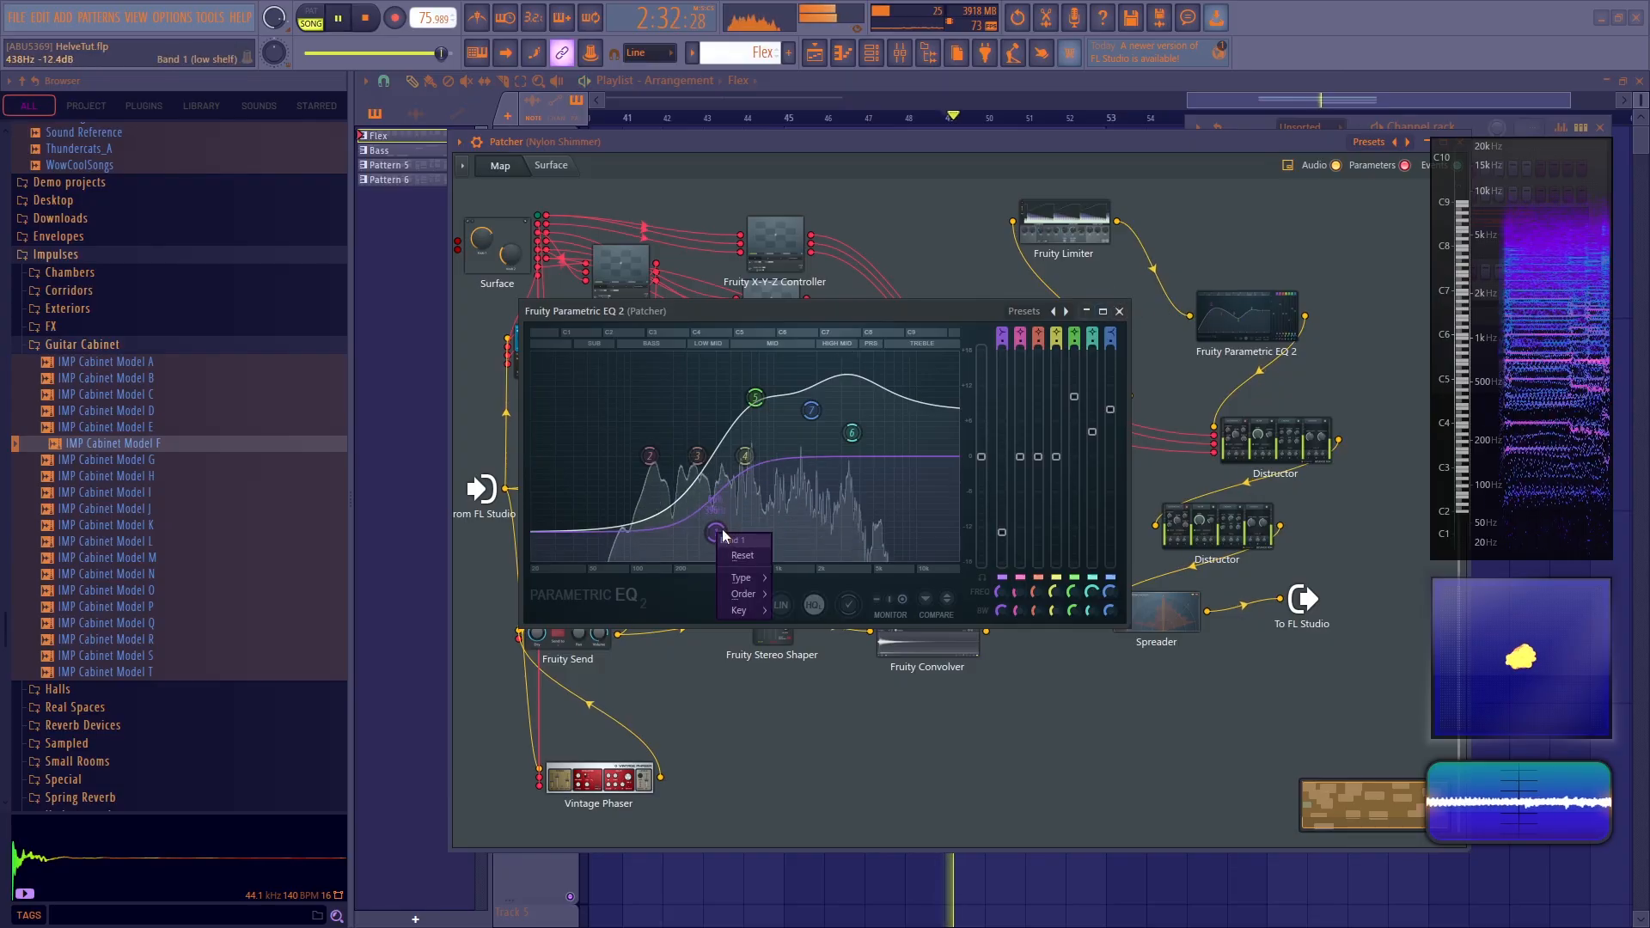
pyautogui.click(739, 559)
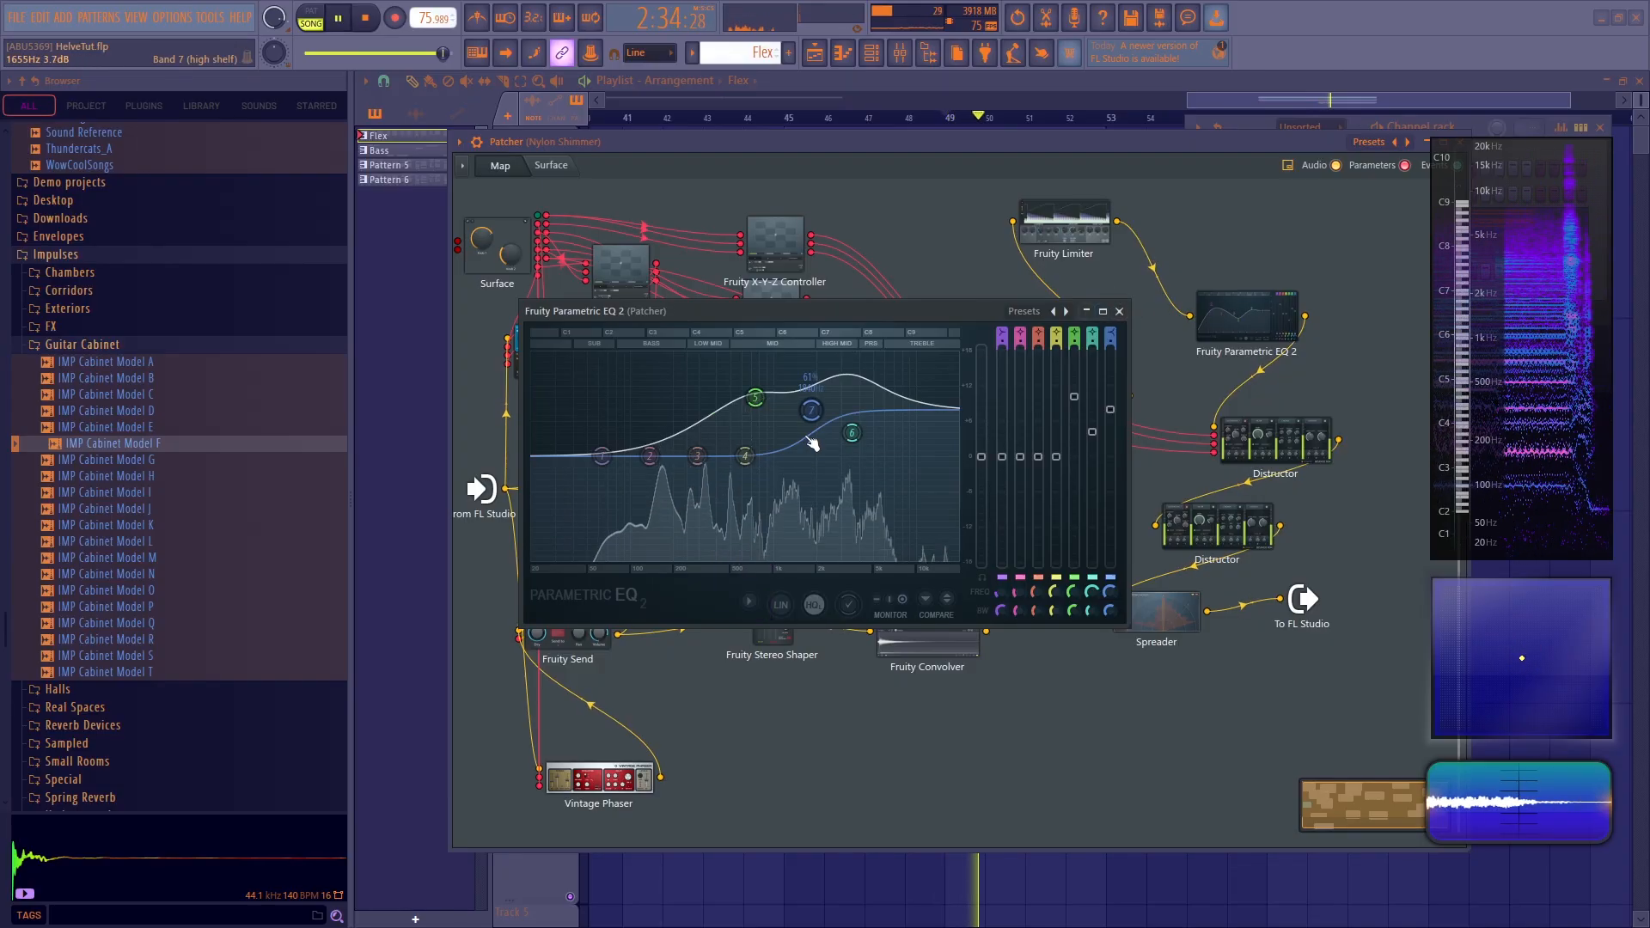
pyautogui.press('space')
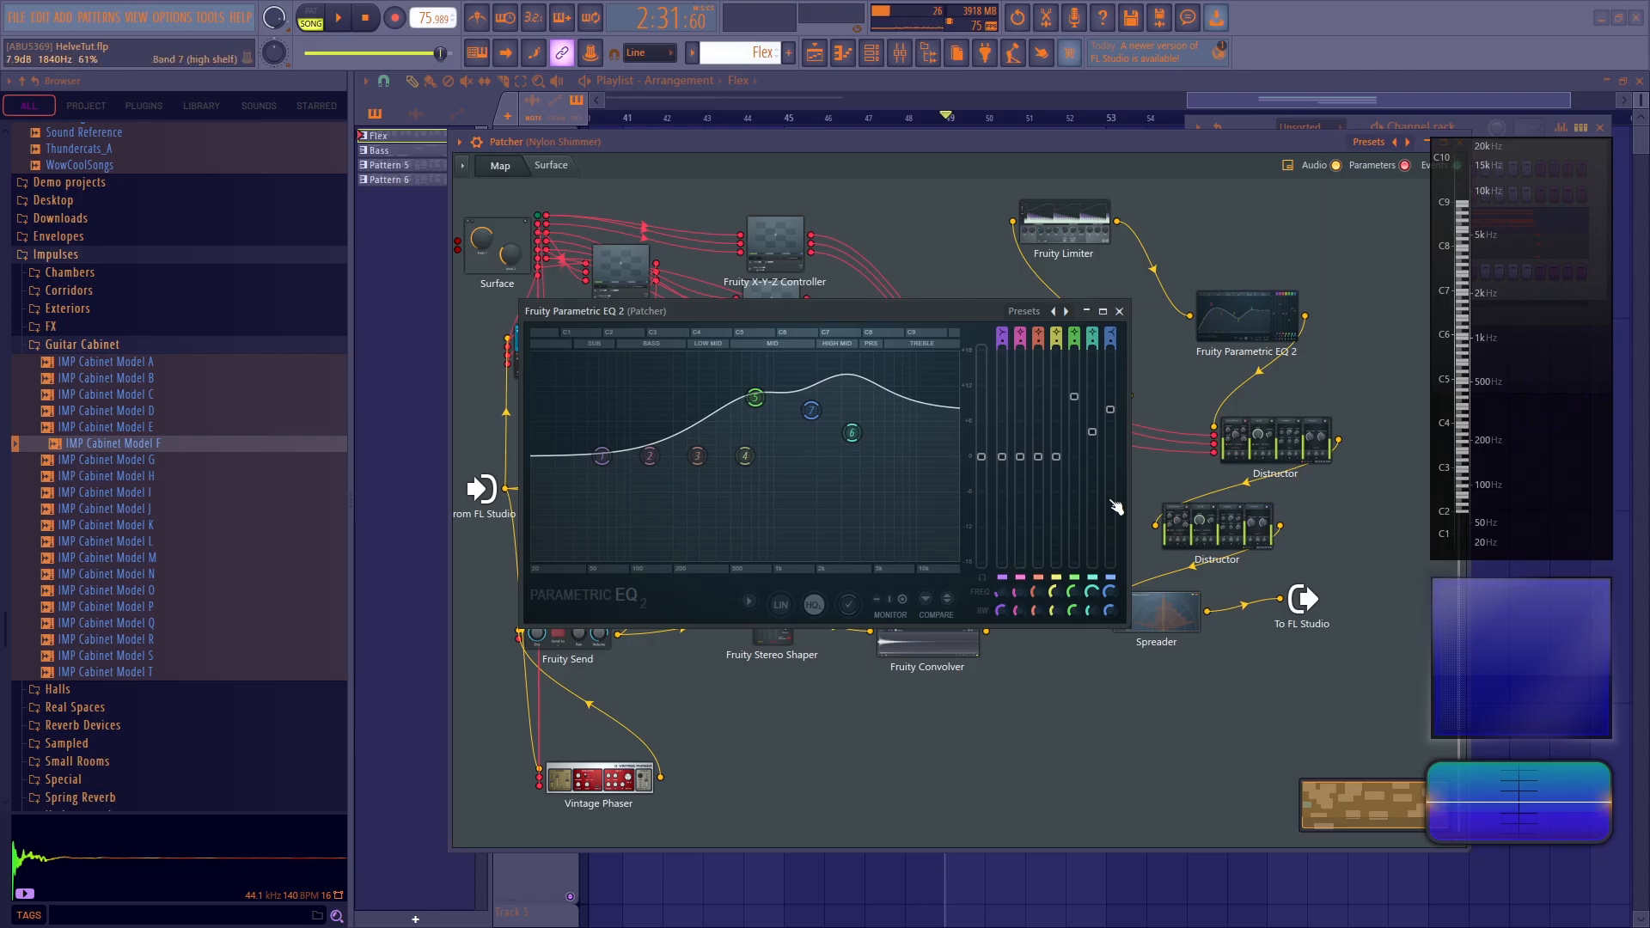
pyautogui.moveTo(1002, 464); pyautogui.dragTo(1002, 531)
pyautogui.click(1119, 311)
# Load the Amp_BasicFlavors preset in Patcher and listen to the guitar with the Fruity Parametric EQ 2 after the limiter open
pyautogui.click(1368, 141)
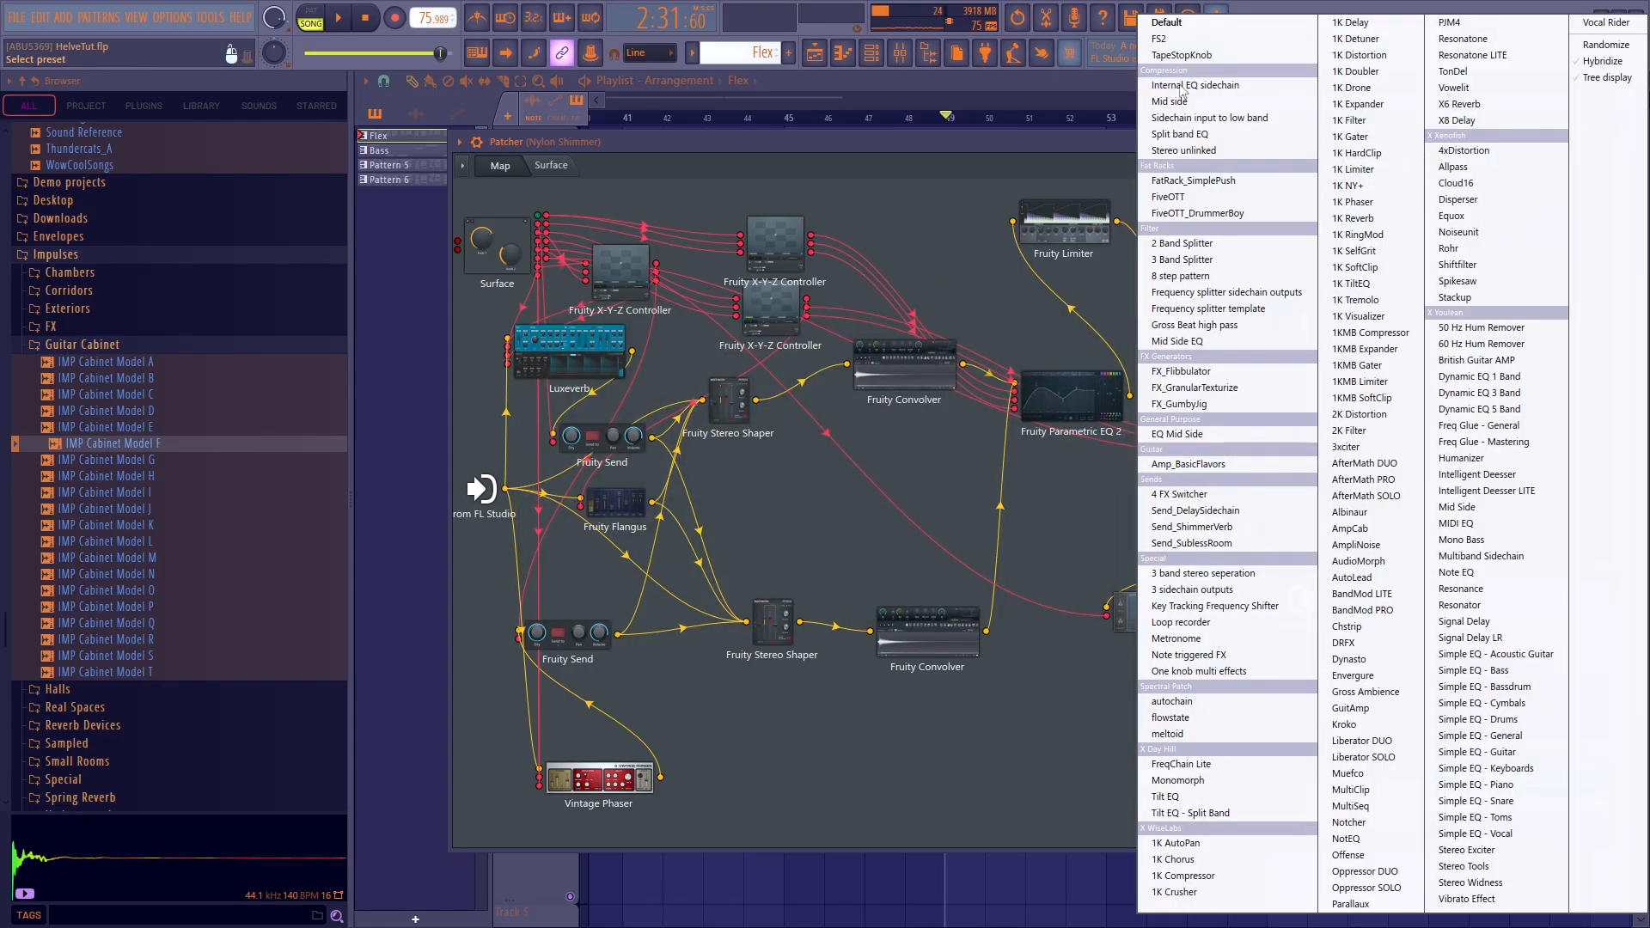
pyautogui.click(1194, 464)
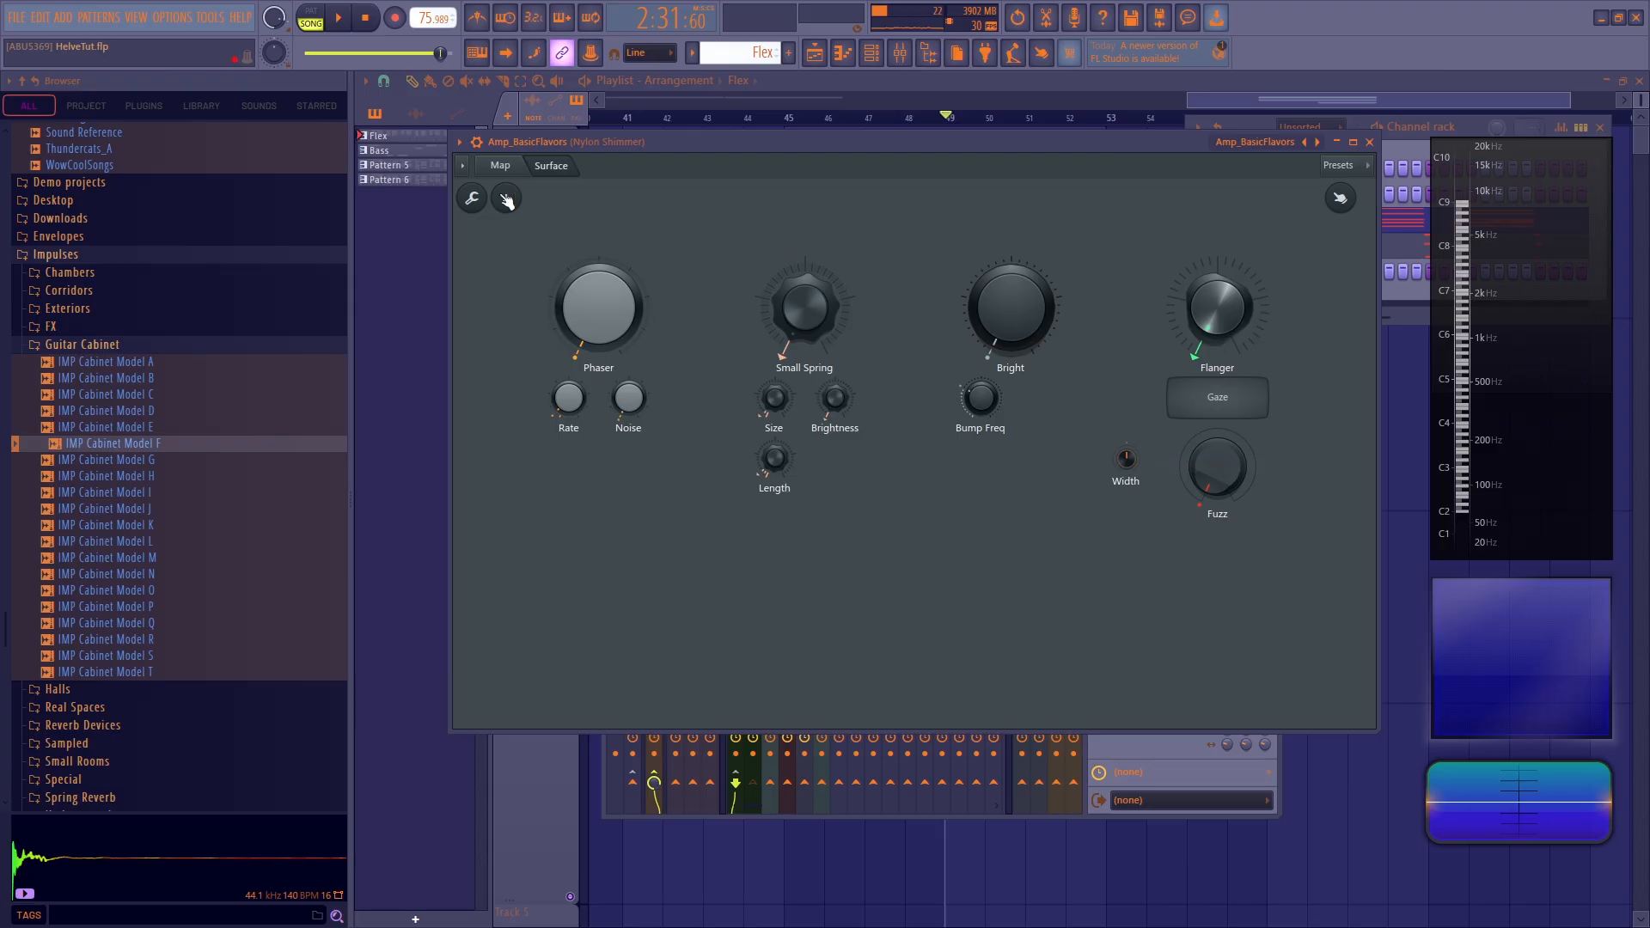
pyautogui.press('space')
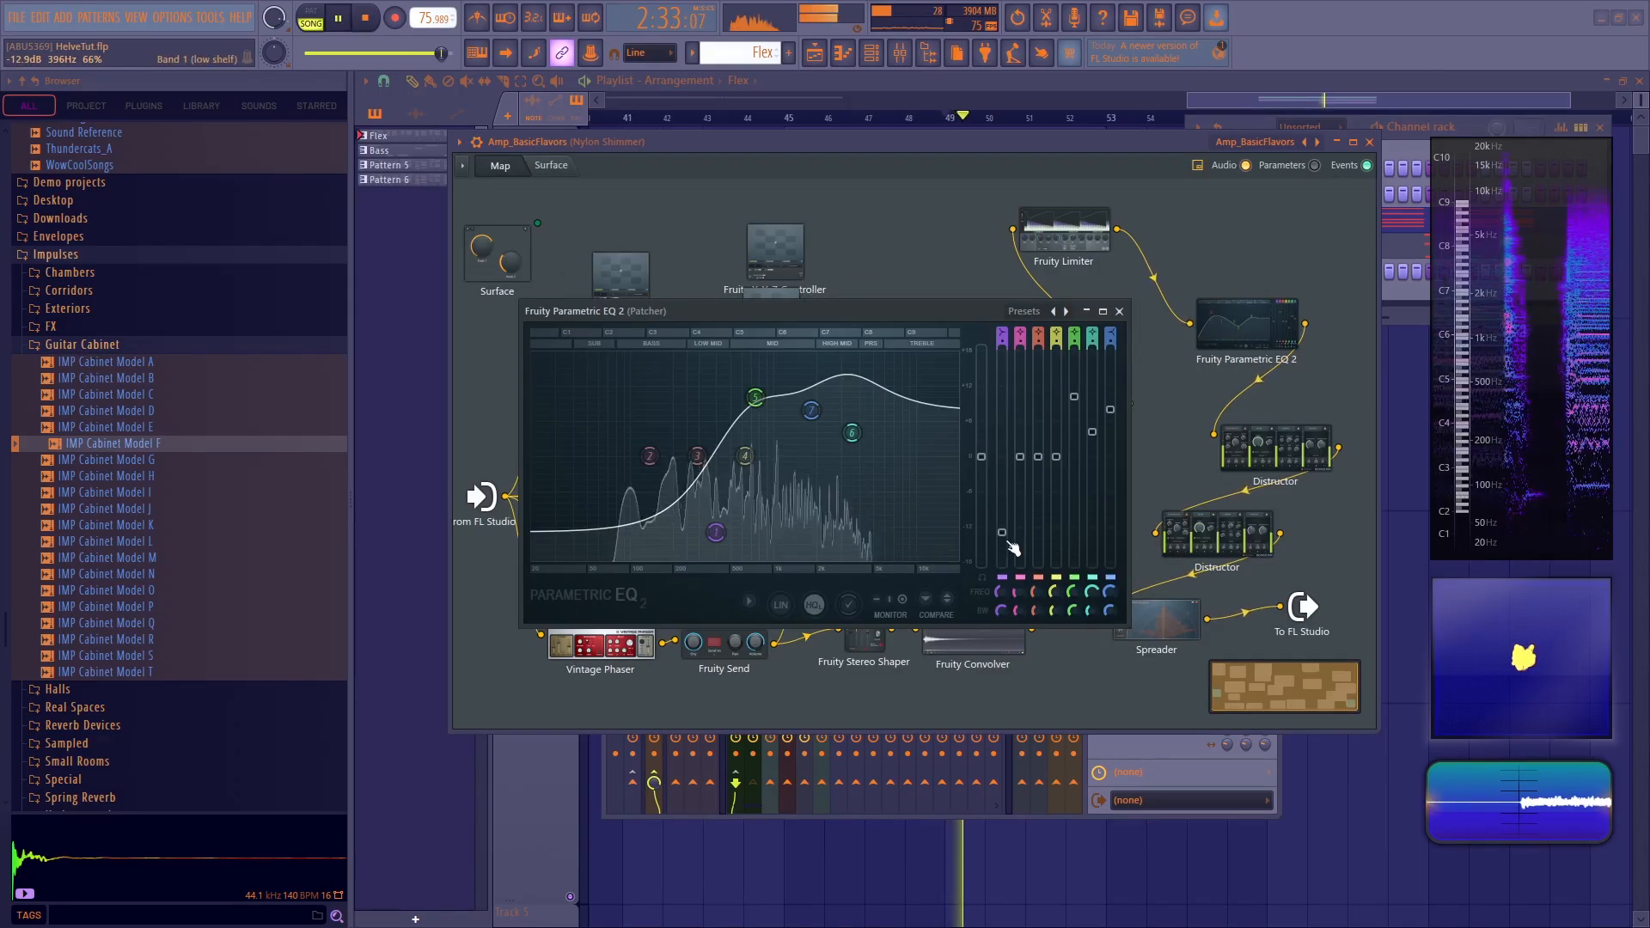
pyautogui.press('space')
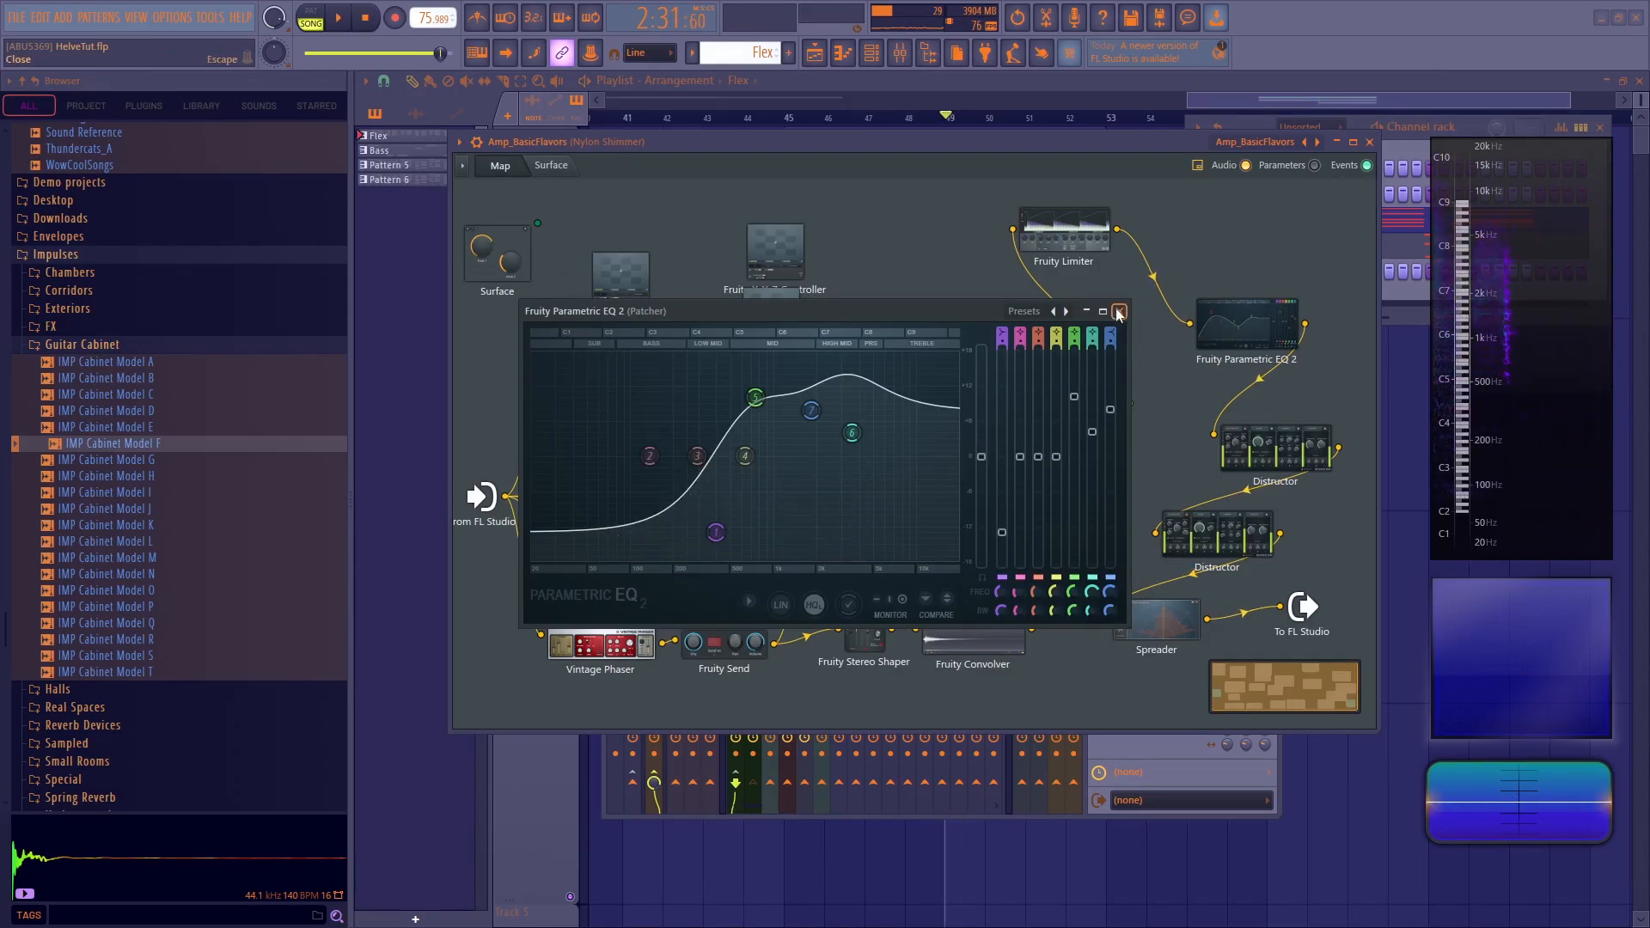
pyautogui.click(1118, 312)
# Review the modules of the Distructor after the Fruity Parametric EQ 2, and turn on Gaze on the Surface for a short playback
pyautogui.click(1267, 467)
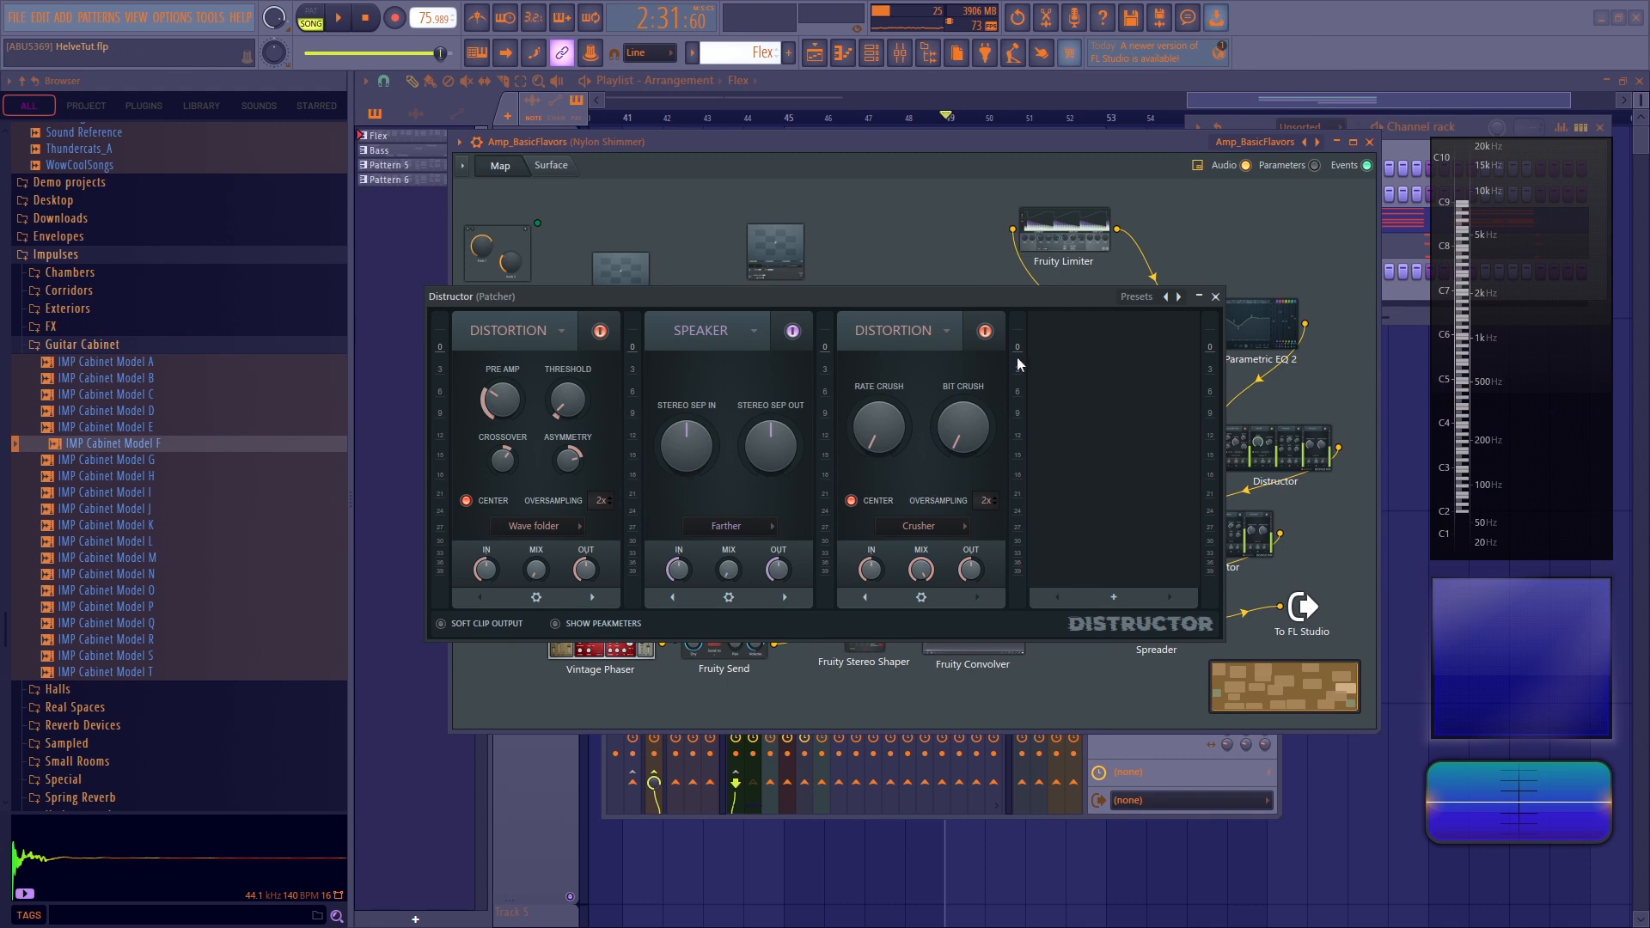
pyautogui.click(569, 165)
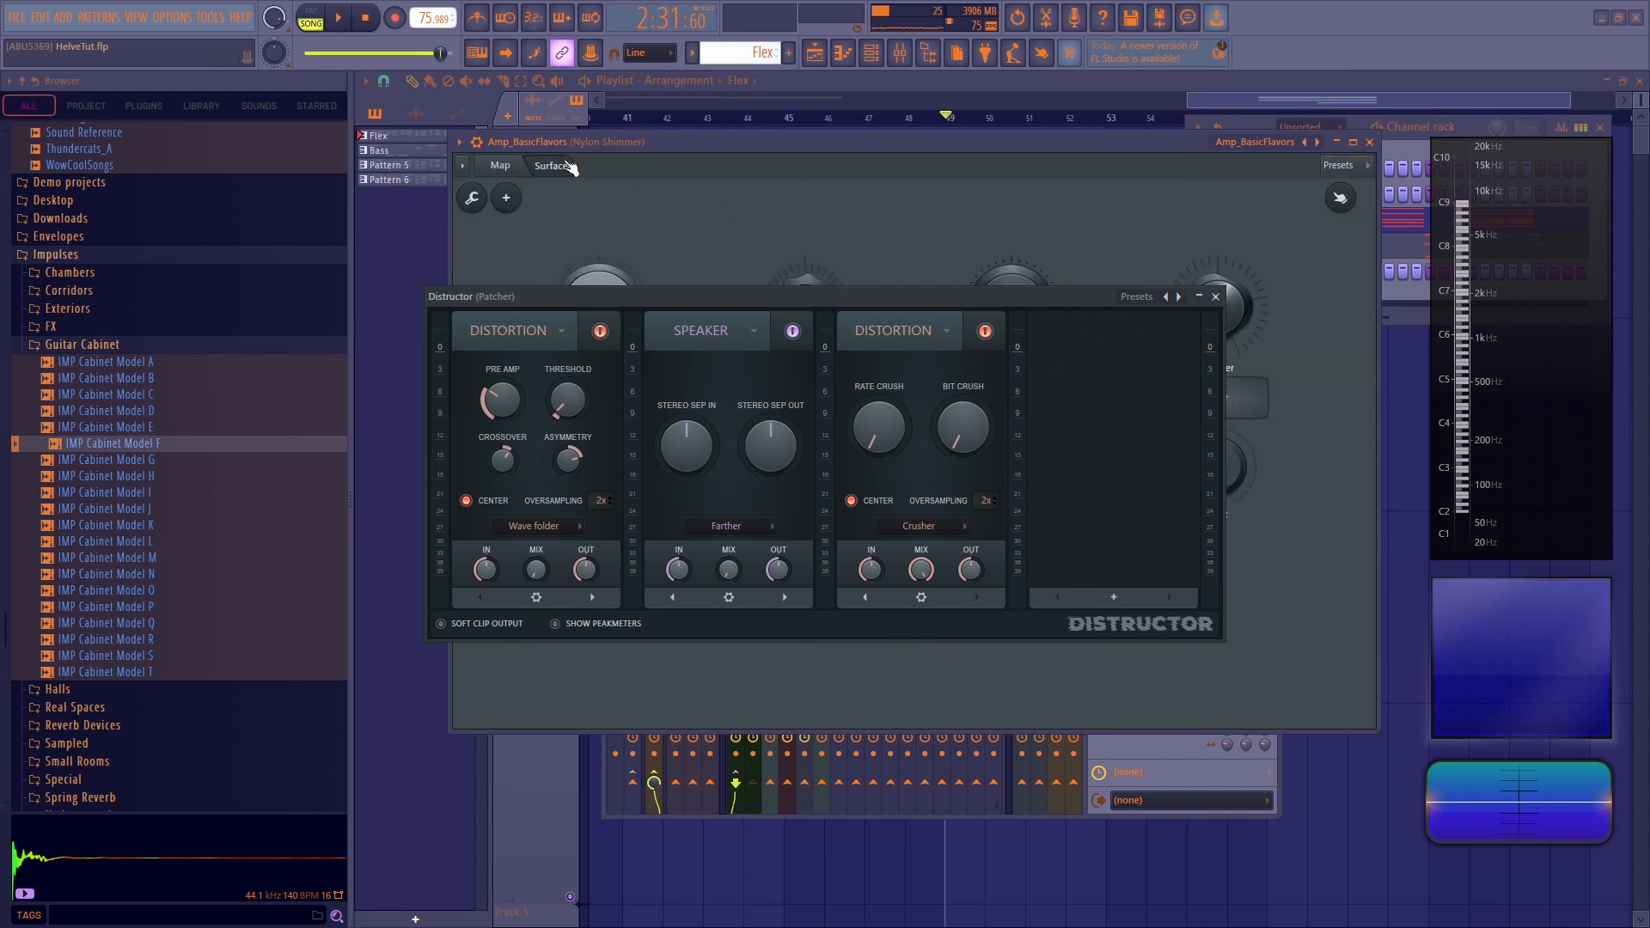
pyautogui.click(1215, 297)
pyautogui.click(1228, 414)
pyautogui.press('space')
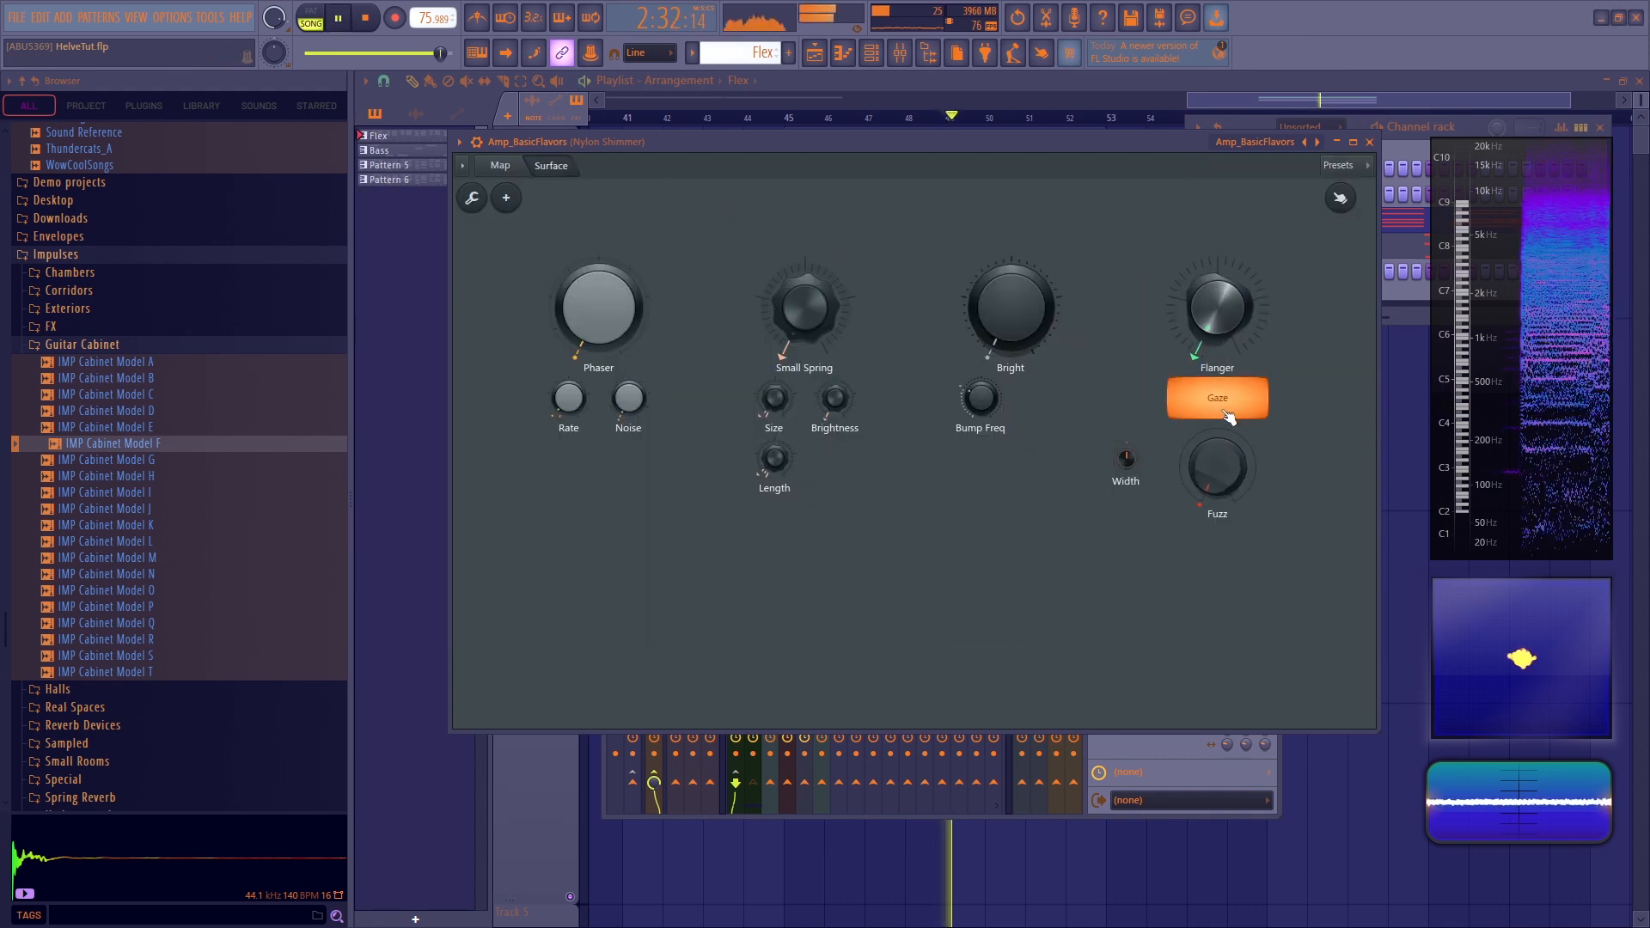
pyautogui.press('space')
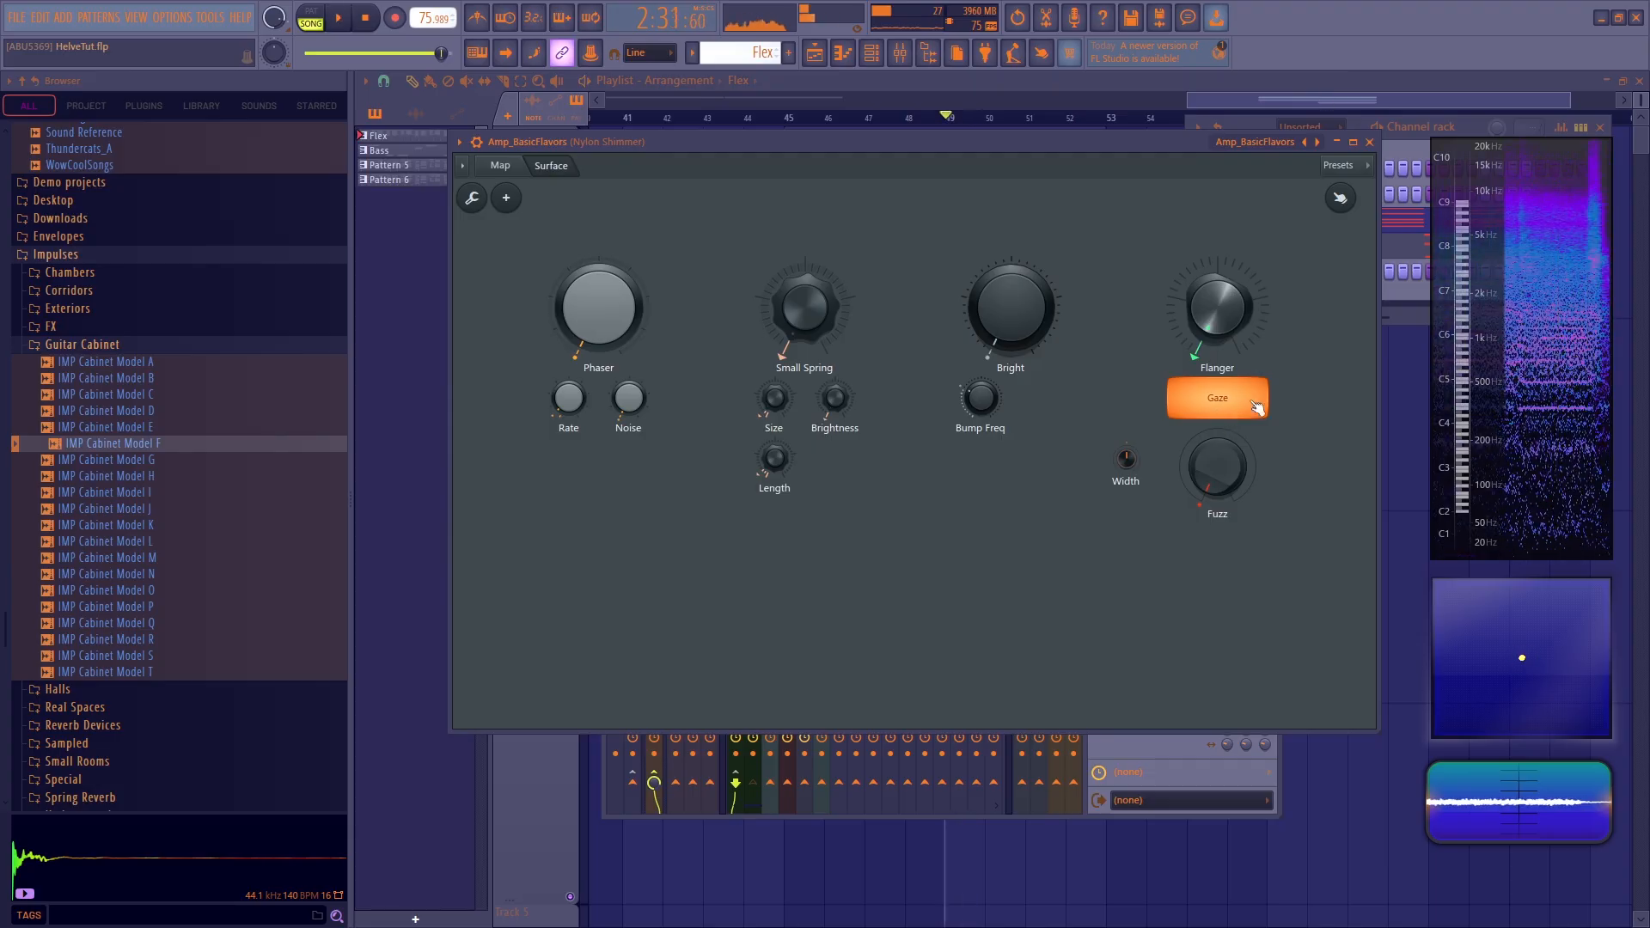
# Close Patcher, unmute the vocal and bass tracks in the playlist, and play the arrangement briefly with the guitar
pyautogui.click(1368, 141)
pyautogui.press('Escape')
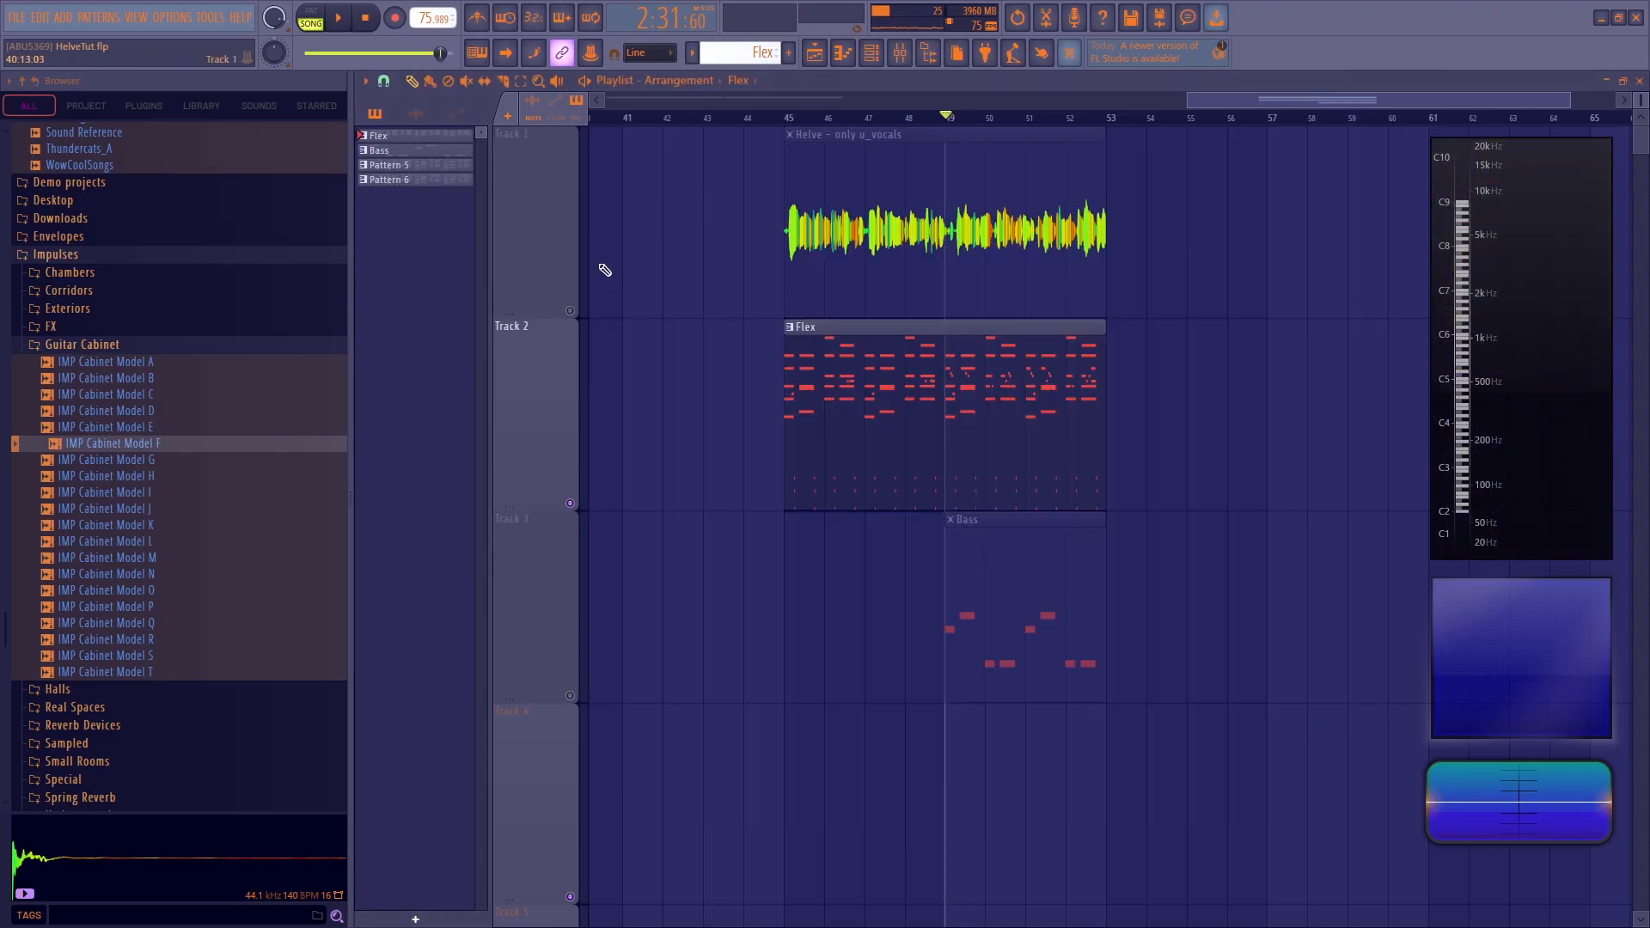
pyautogui.click(570, 696)
pyautogui.press('space')
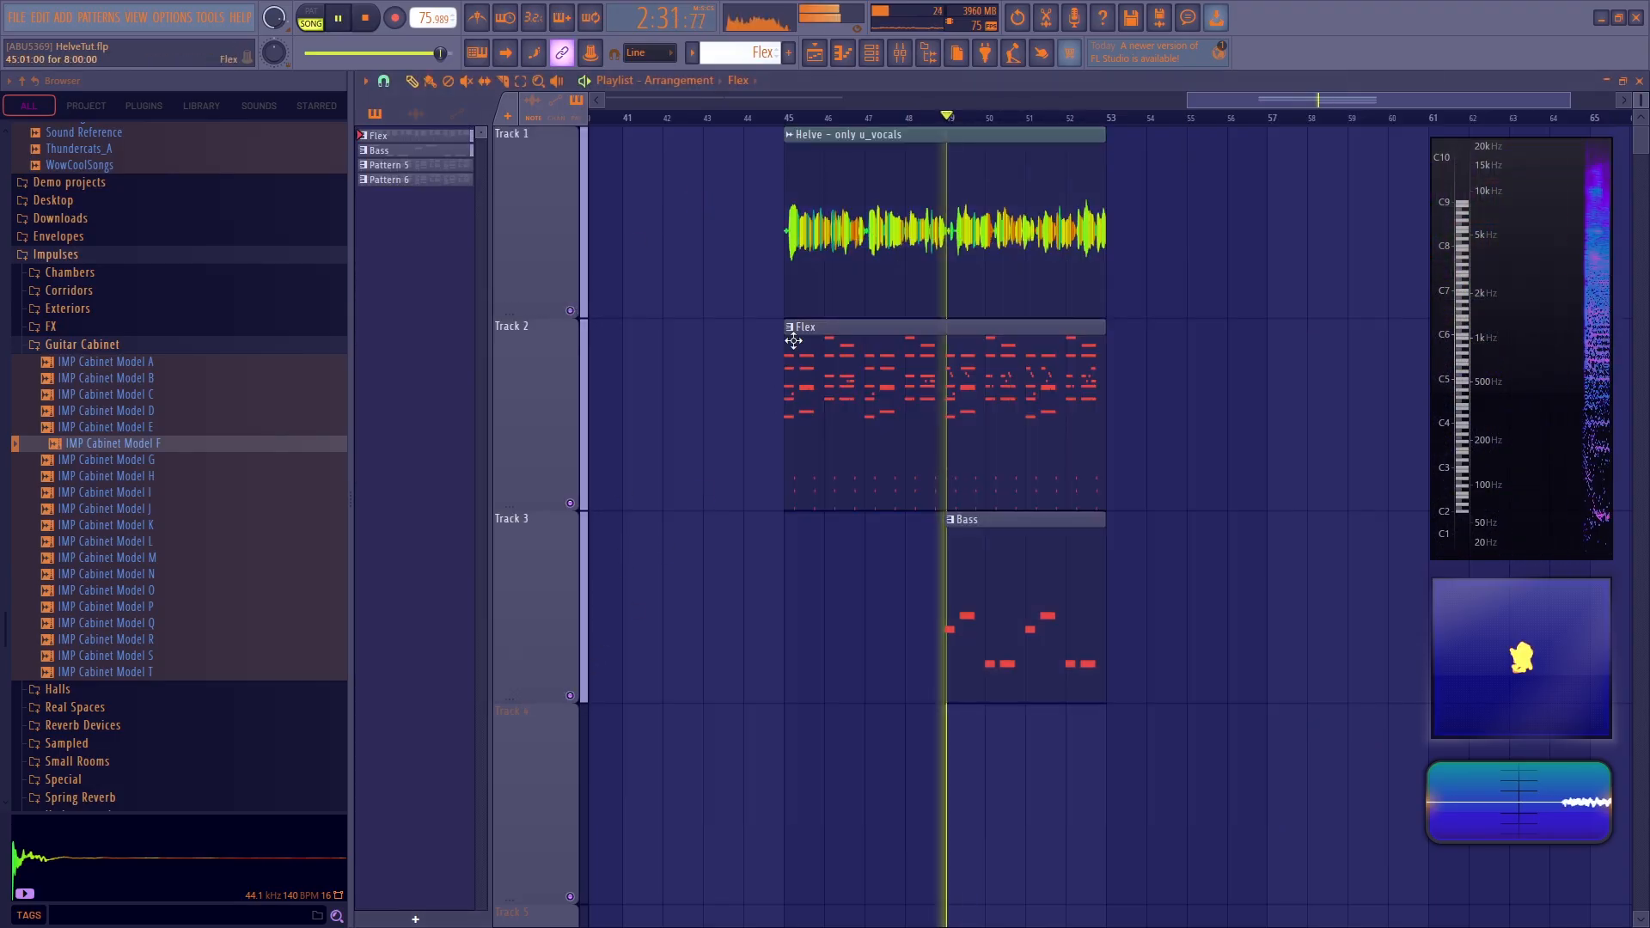
pyautogui.click(900, 52)
pyautogui.press('space')
# Reopen the Amp_BasicFlavors Surface, turn Small Spring up, and adjust its Length and Brightness while the song plays
pyautogui.click(1191, 303)
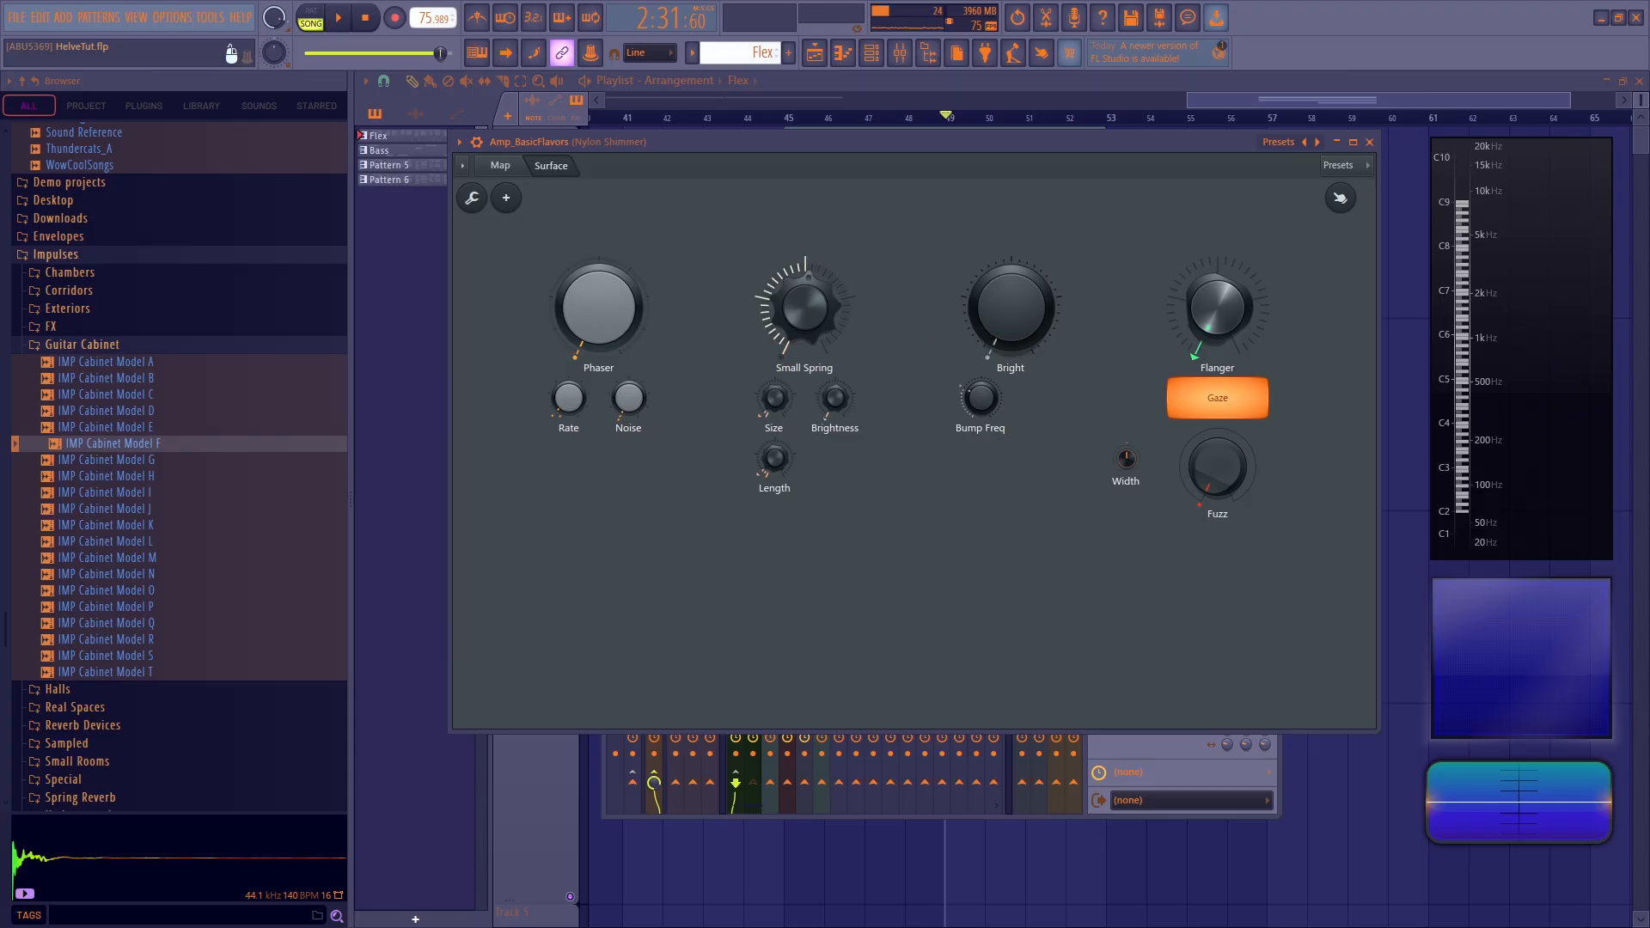
pyautogui.press('space')
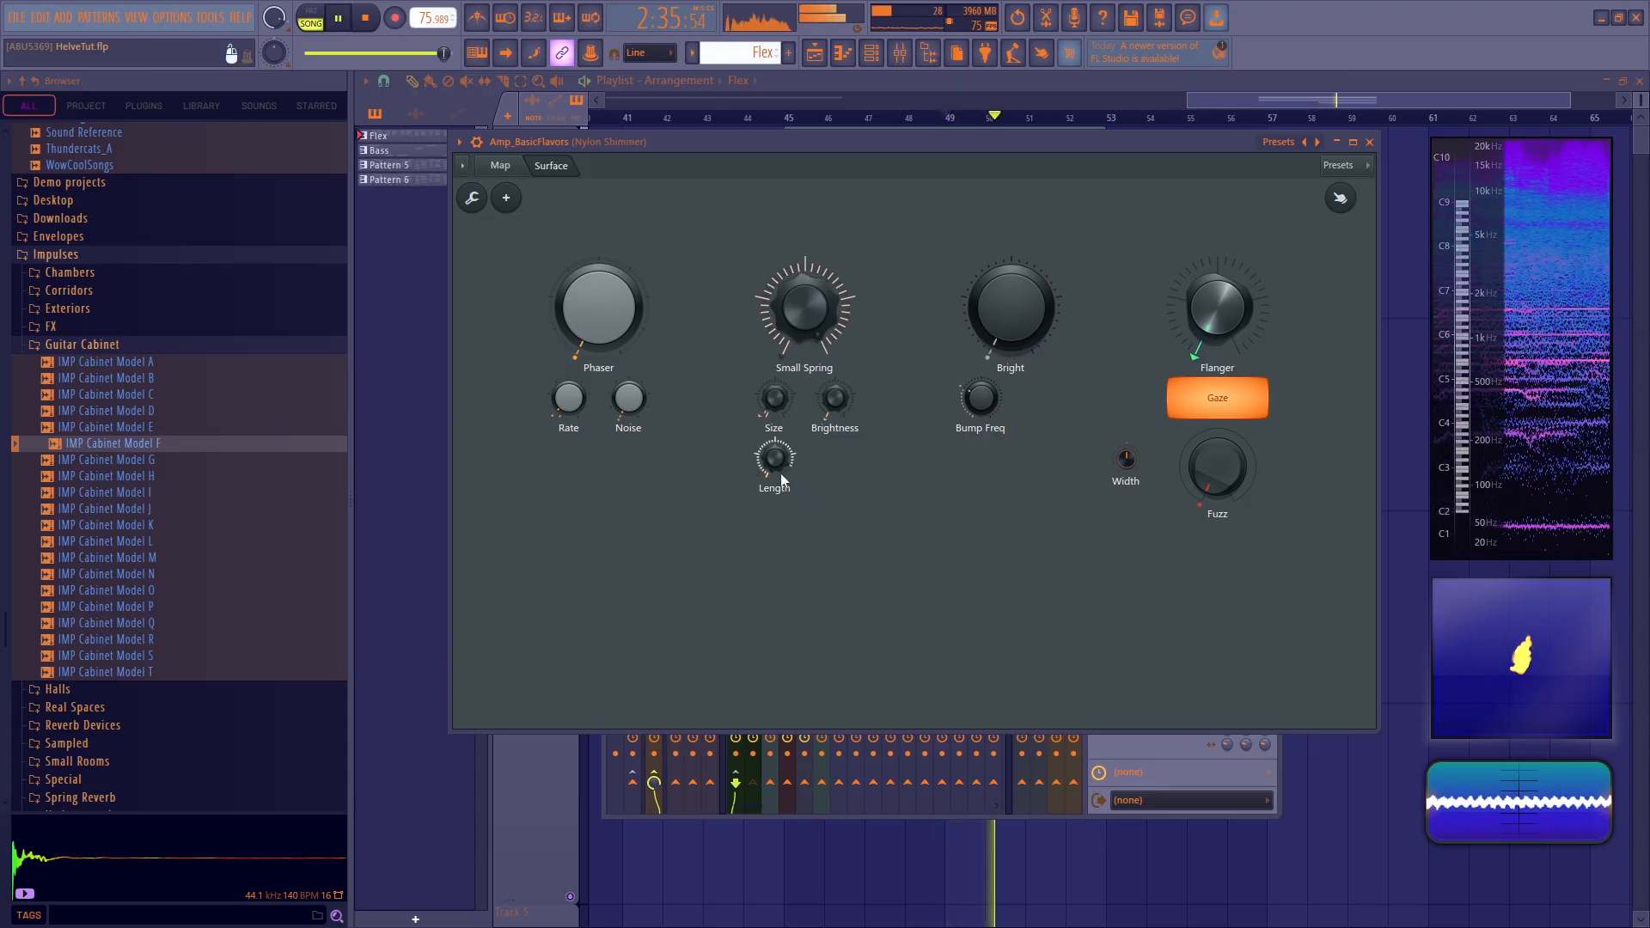
pyautogui.moveTo(777, 472); pyautogui.dragTo(777, 503)
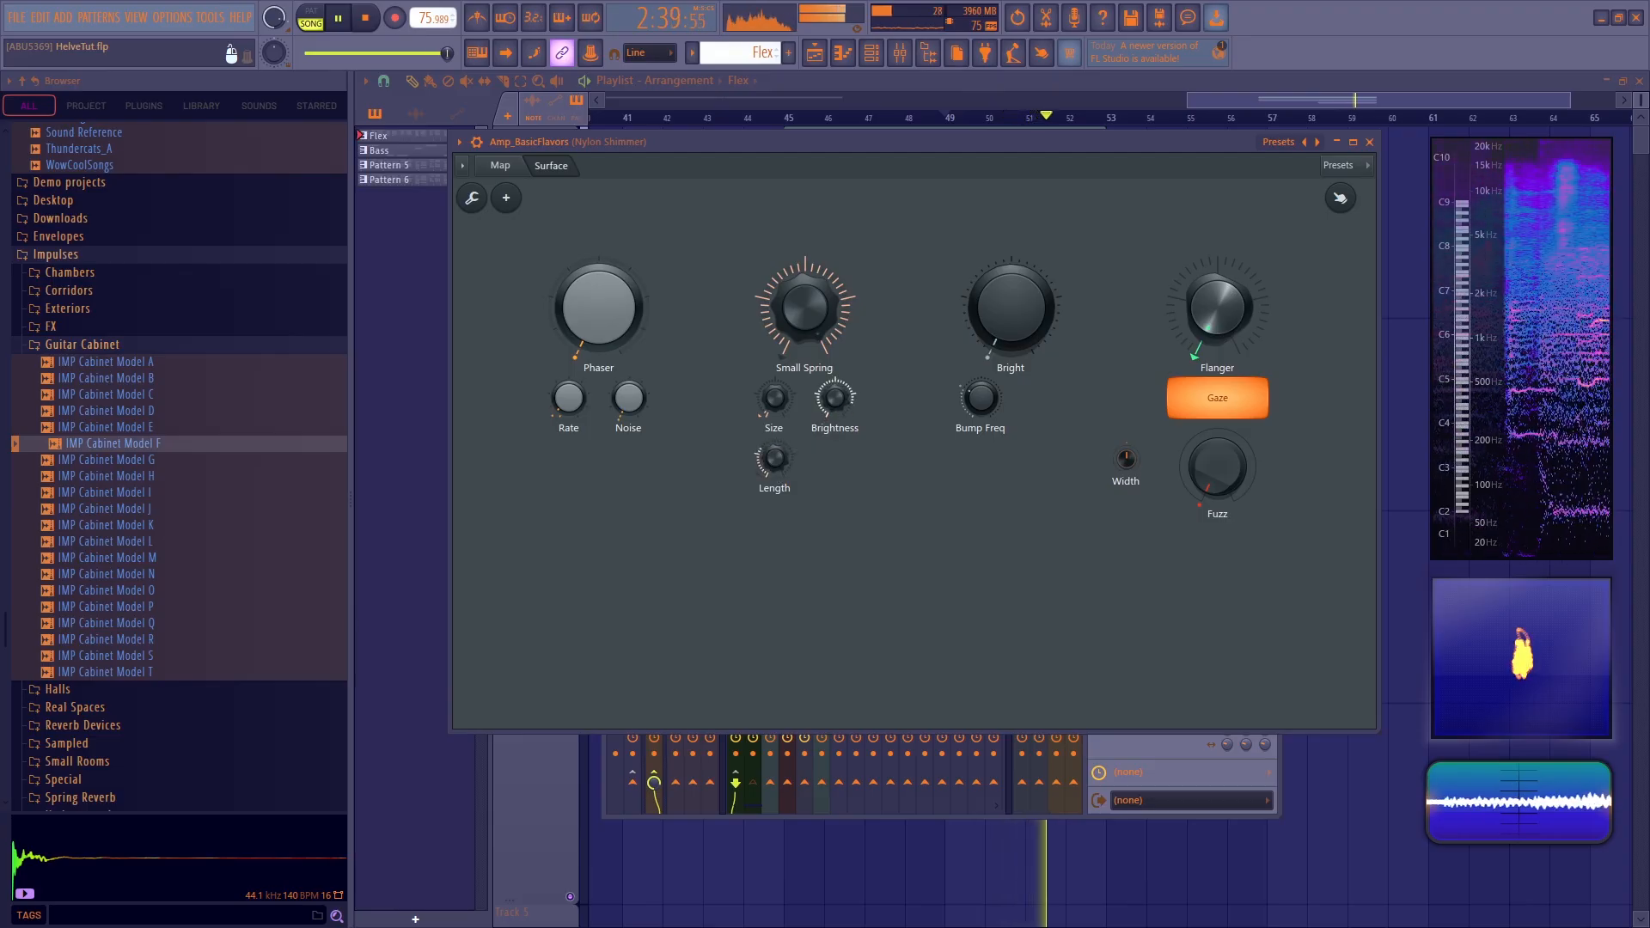
pyautogui.press('space')
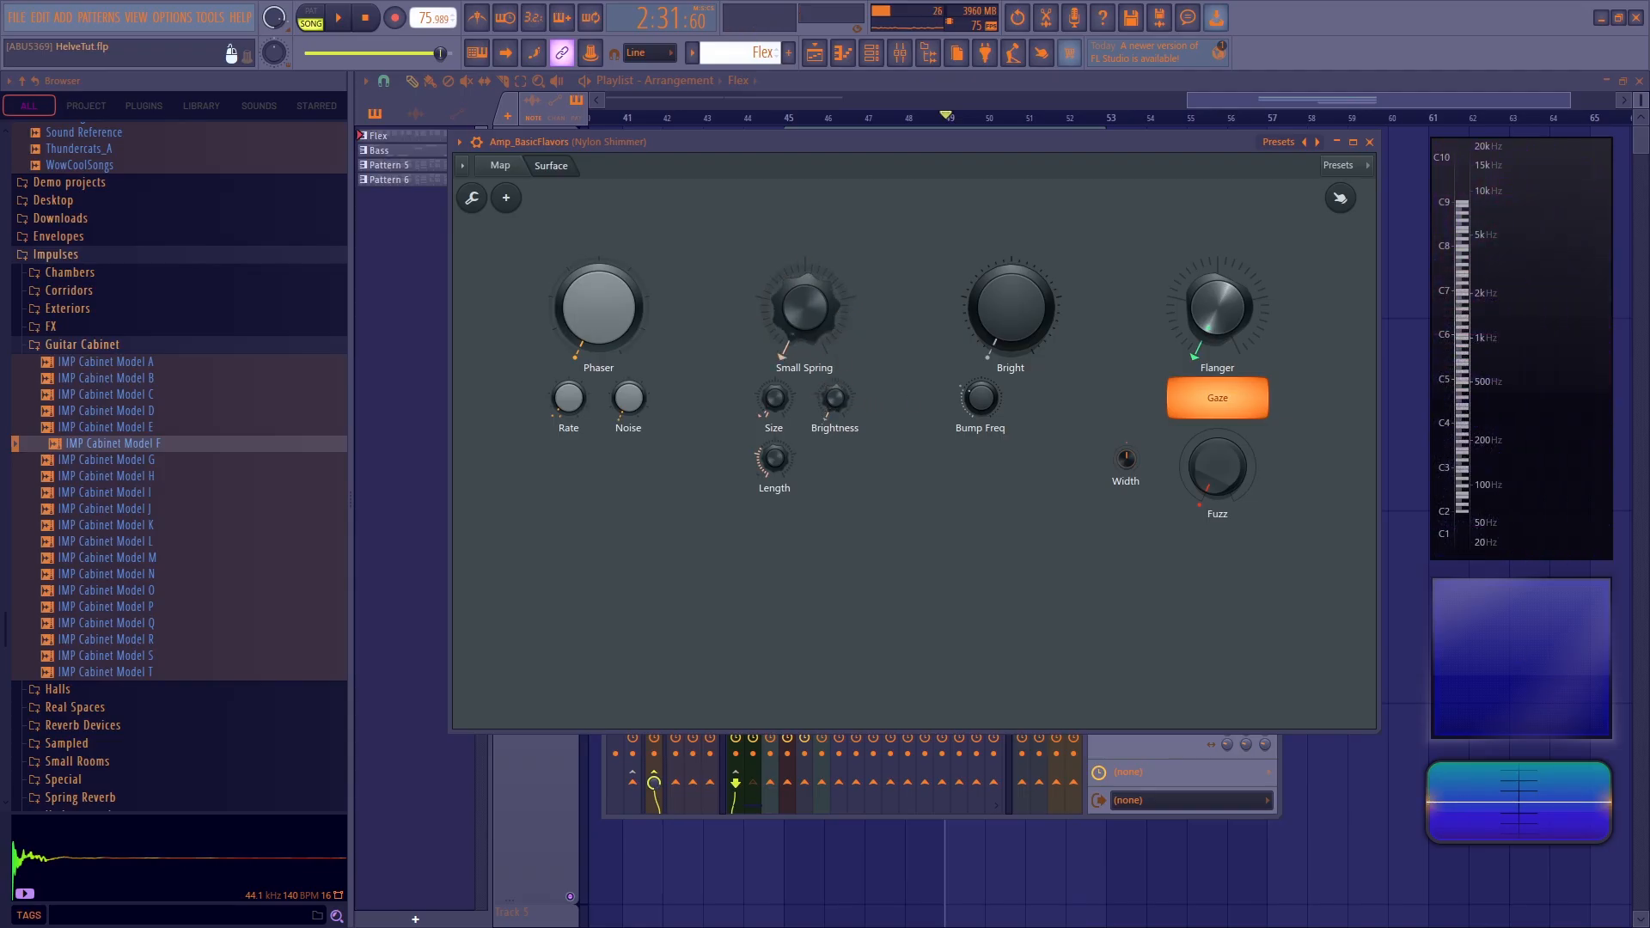
# Reset the Length, Brightness and Small Spring knobs on the Surface
pyautogui.rightClick(774, 464)
pyautogui.rightClick(831, 403)
pyautogui.rightClick(829, 327)
pyautogui.click(854, 333)
# Turn off Gaze, raise the Fuzz knob on the Surface, and play a short passage
pyautogui.click(1211, 410)
pyautogui.moveTo(1216, 466); pyautogui.dragTo(1216, 343)
pyautogui.press('space')
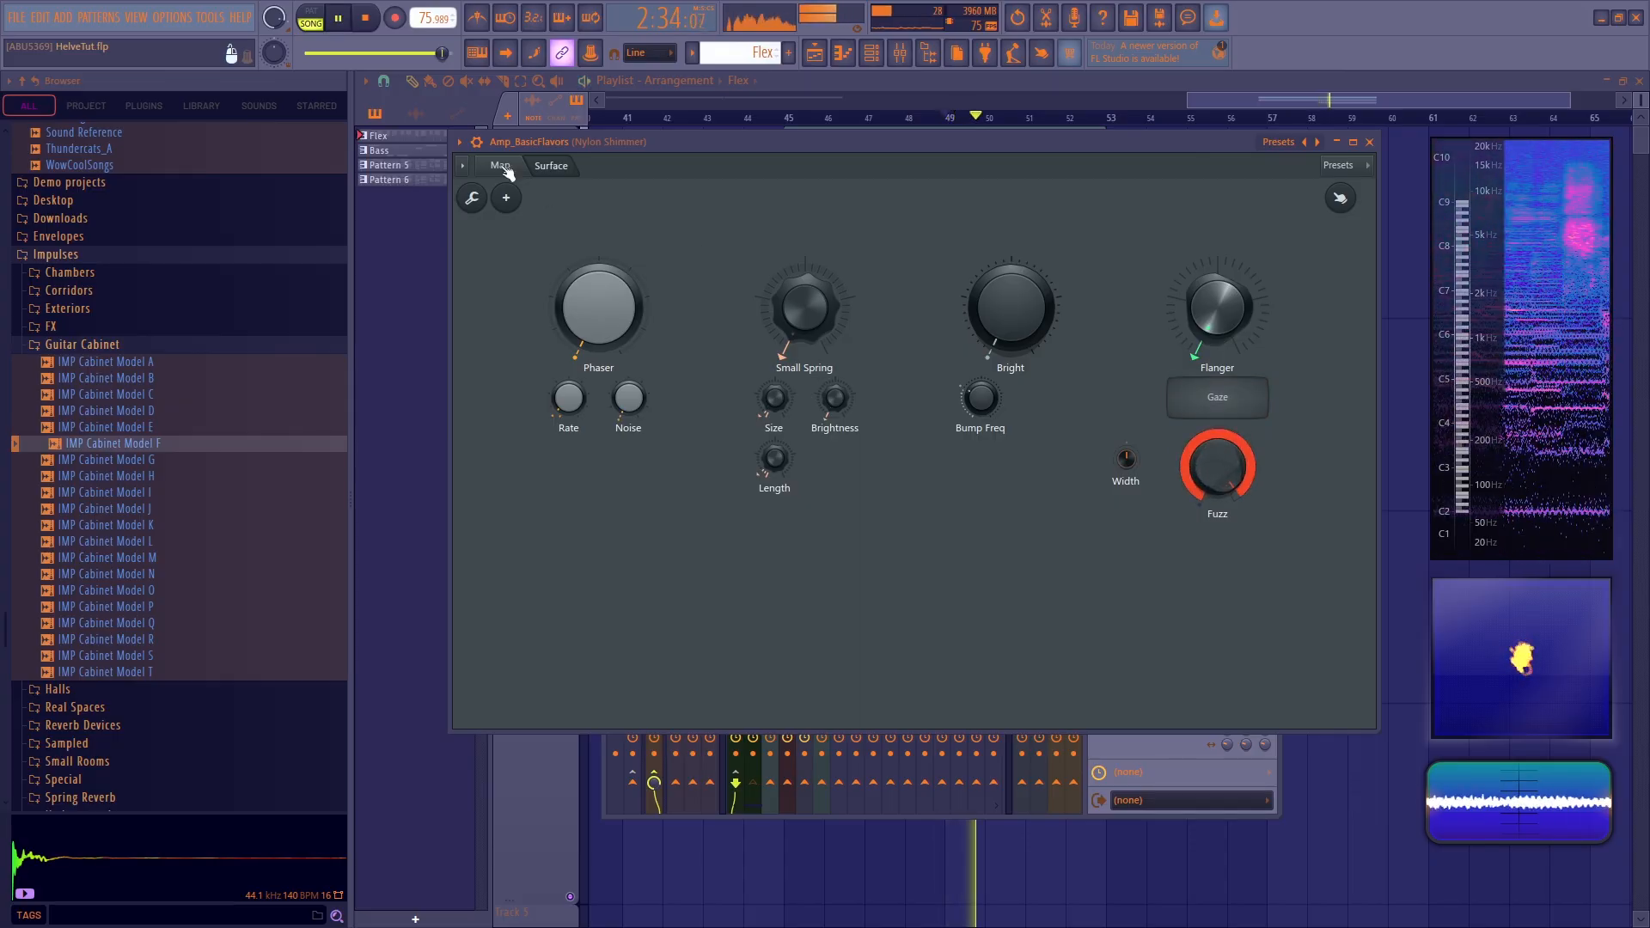
pyautogui.click(500, 165)
pyautogui.press('space')
# Open the first Distructor beside the Surface and turn Fuzz down to zero during playback, watching its linked controls
pyautogui.click(1275, 453)
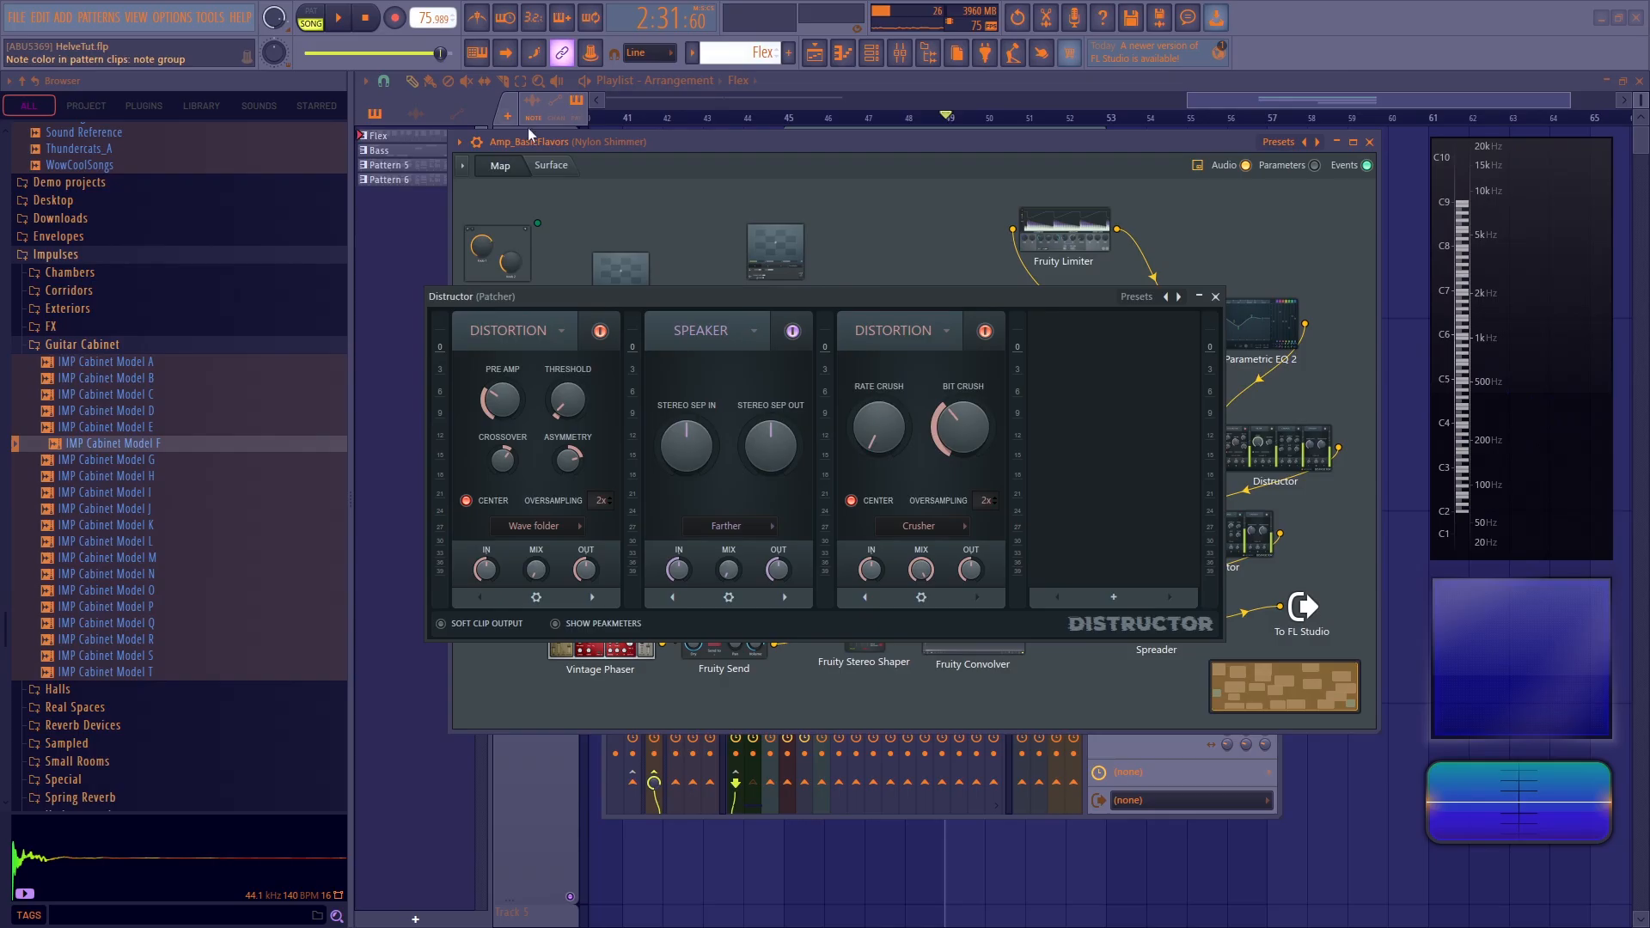
pyautogui.click(551, 165)
pyautogui.moveTo(809, 298); pyautogui.dragTo(968, 594)
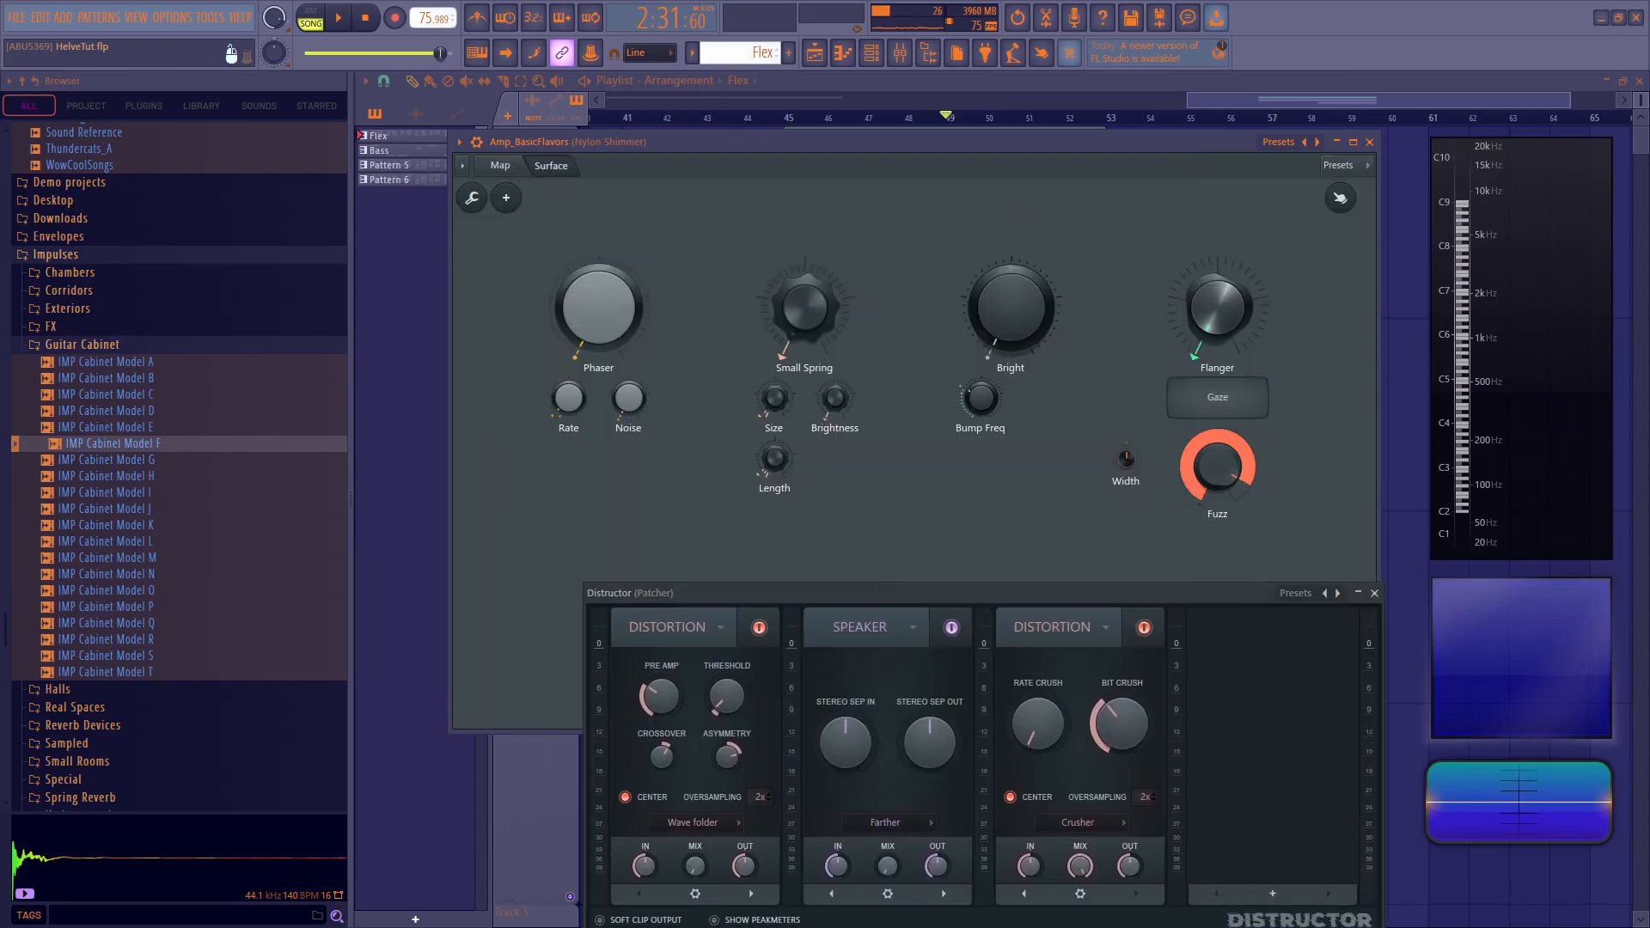
pyautogui.press('space')
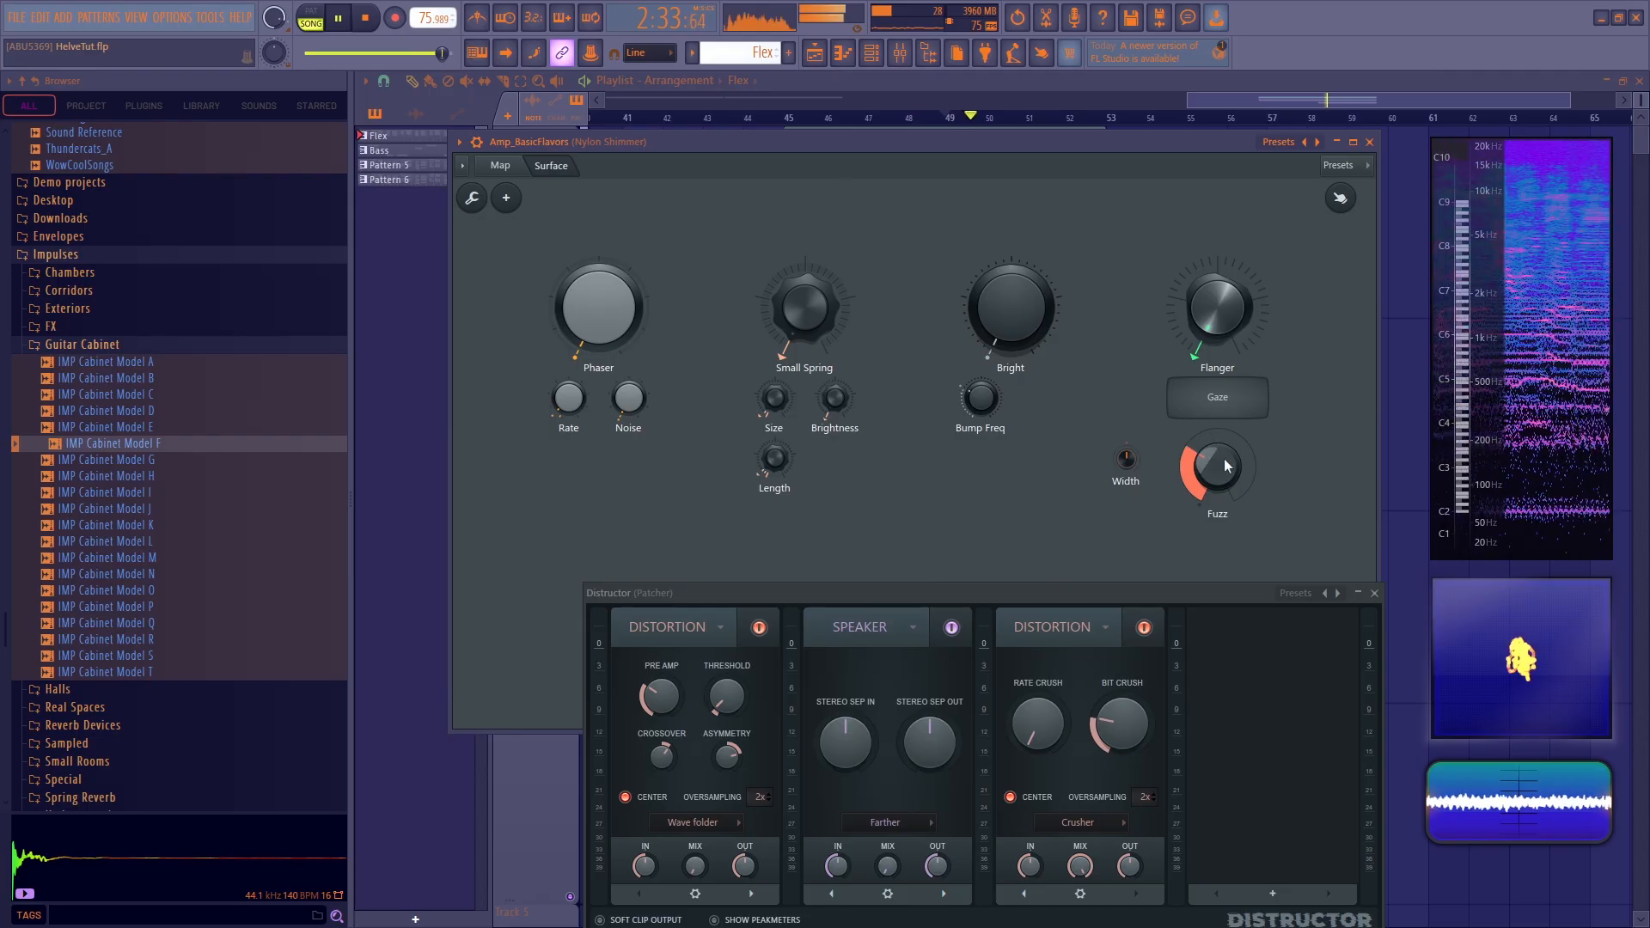
pyautogui.moveTo(1224, 465); pyautogui.dragTo(1223, 537)
pyautogui.press('space')
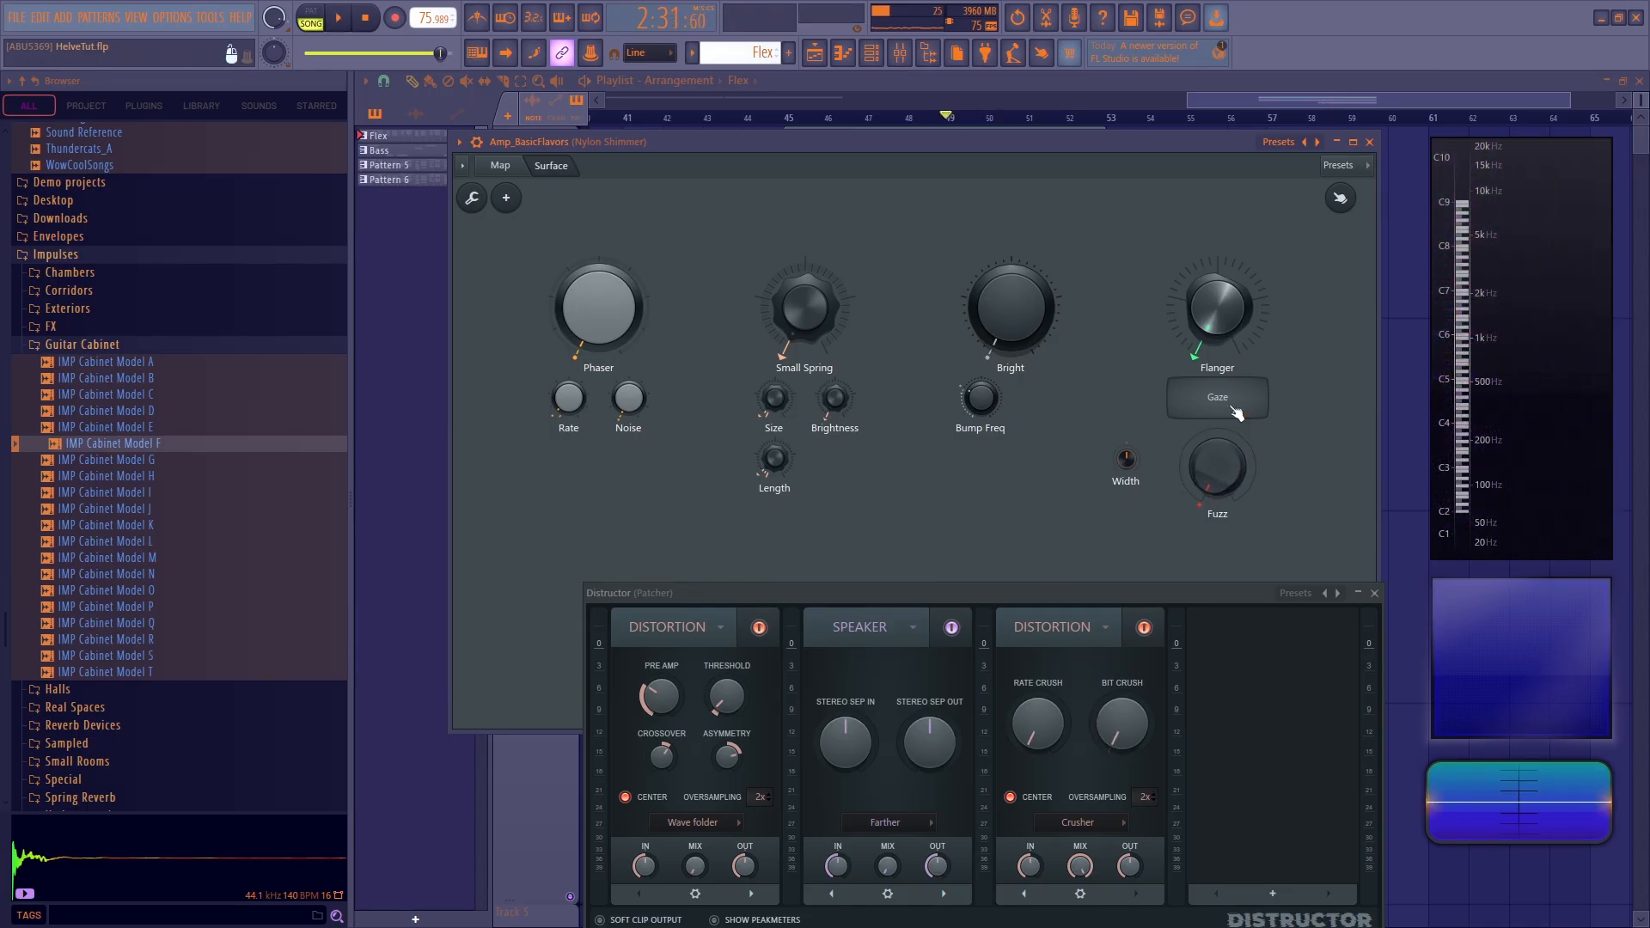
# Turn on Gaze to examine the mix controls it drives in the first Distructor, close the Distructor, and turn Gaze off
pyautogui.click(1234, 412)
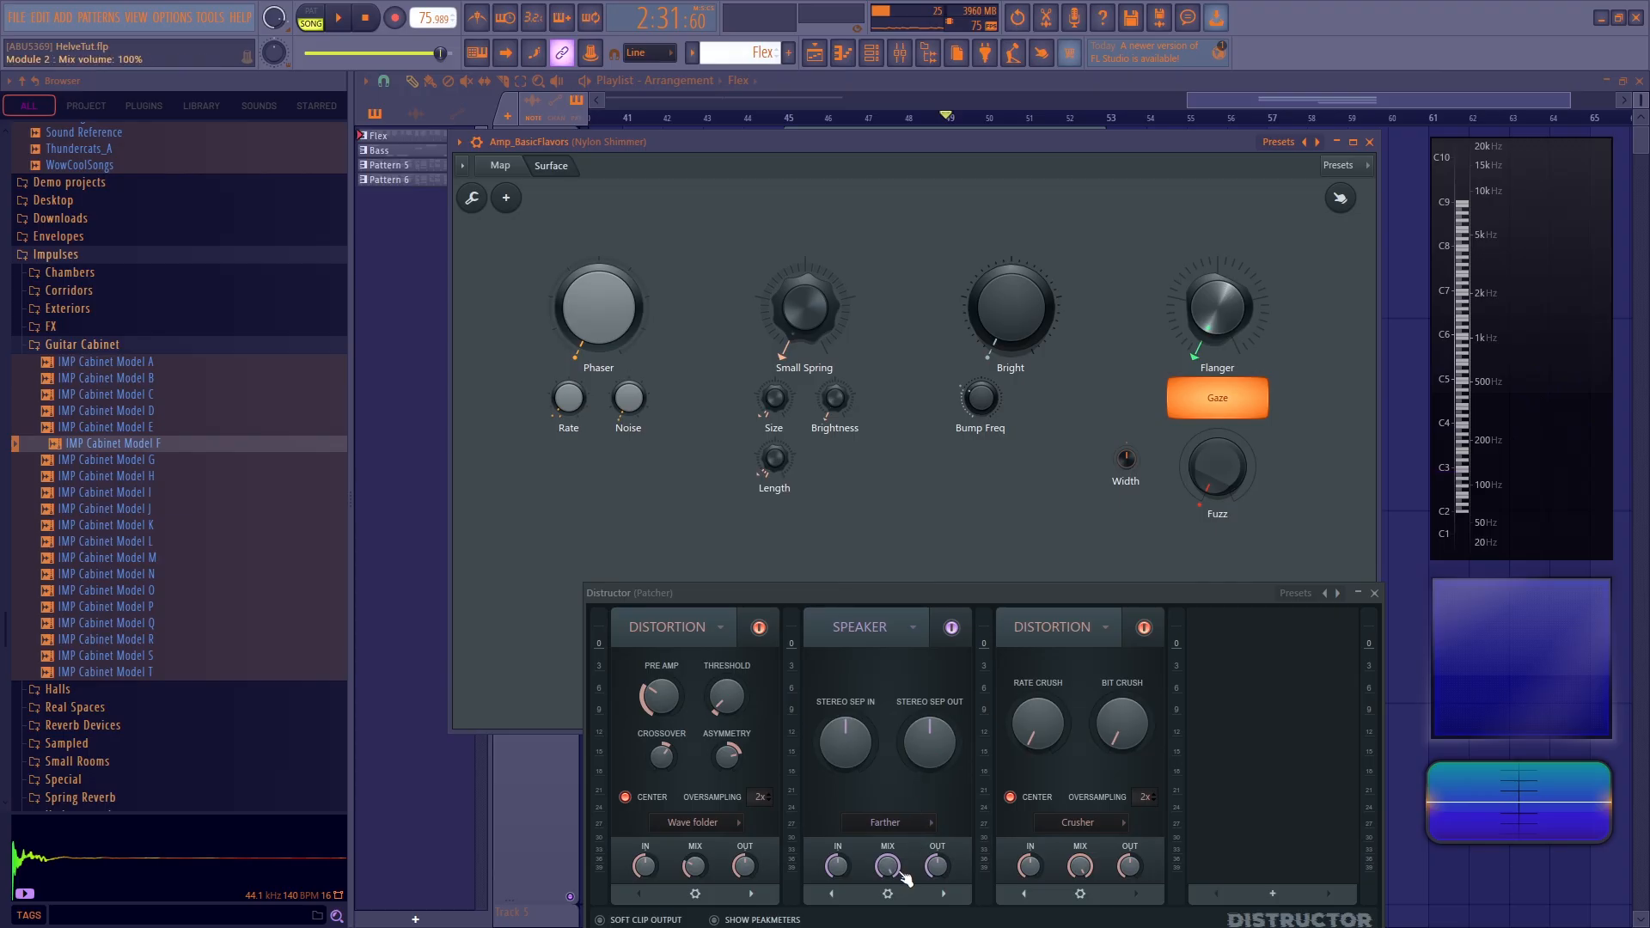
pyautogui.moveTo(931, 596); pyautogui.dragTo(917, 317)
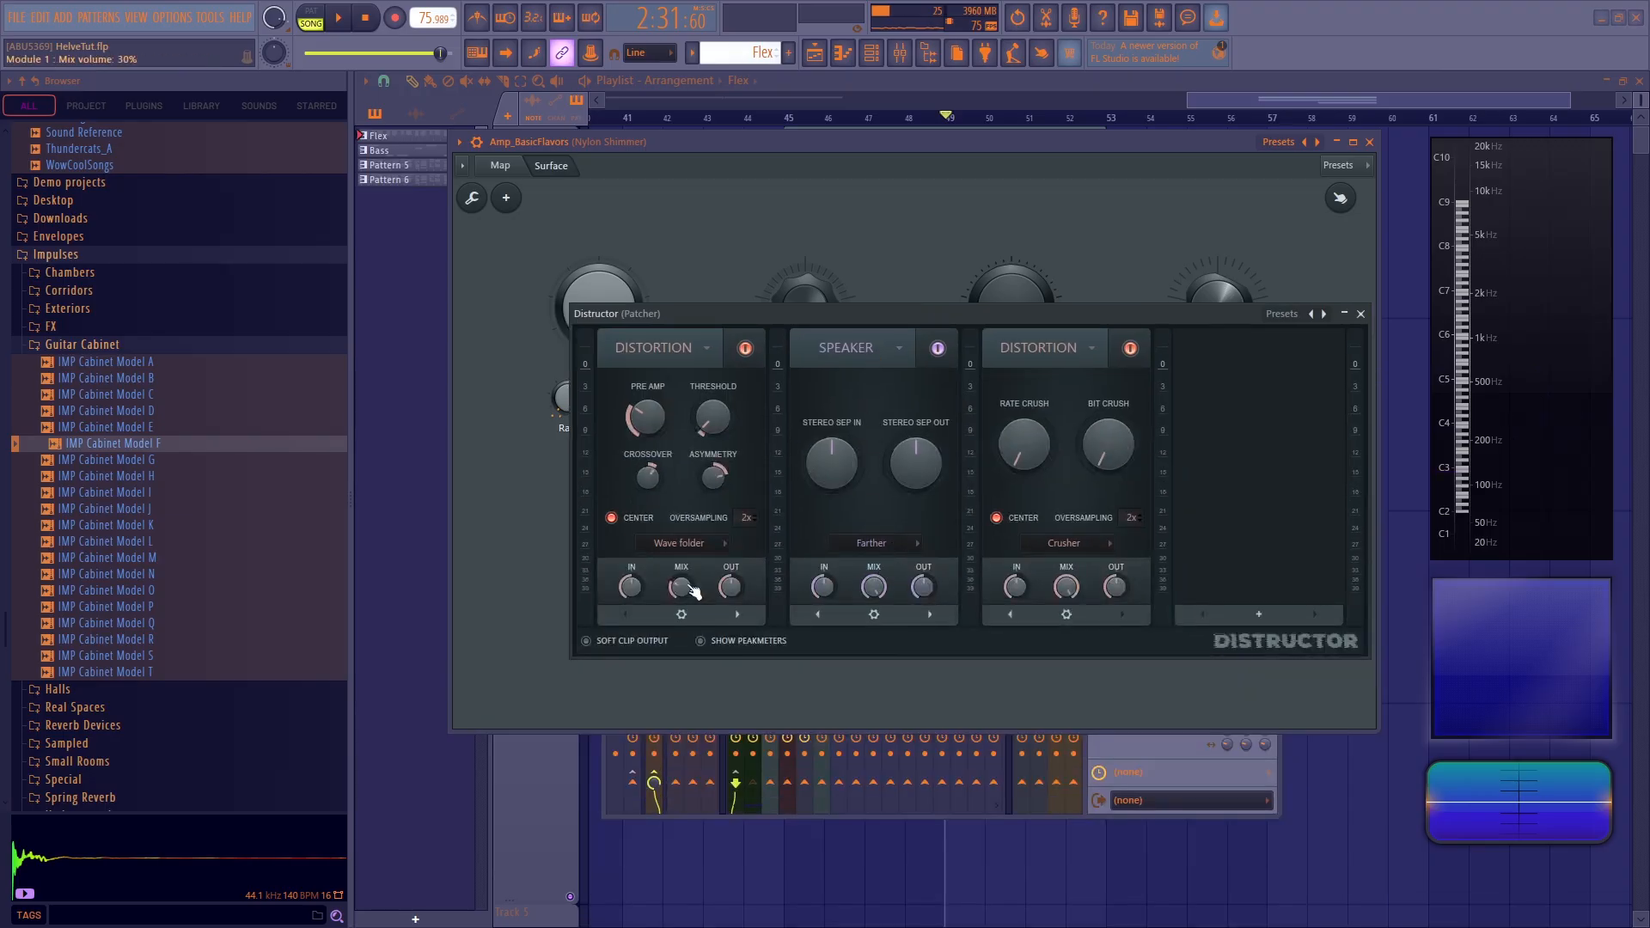
pyautogui.click(1361, 315)
pyautogui.click(1212, 408)
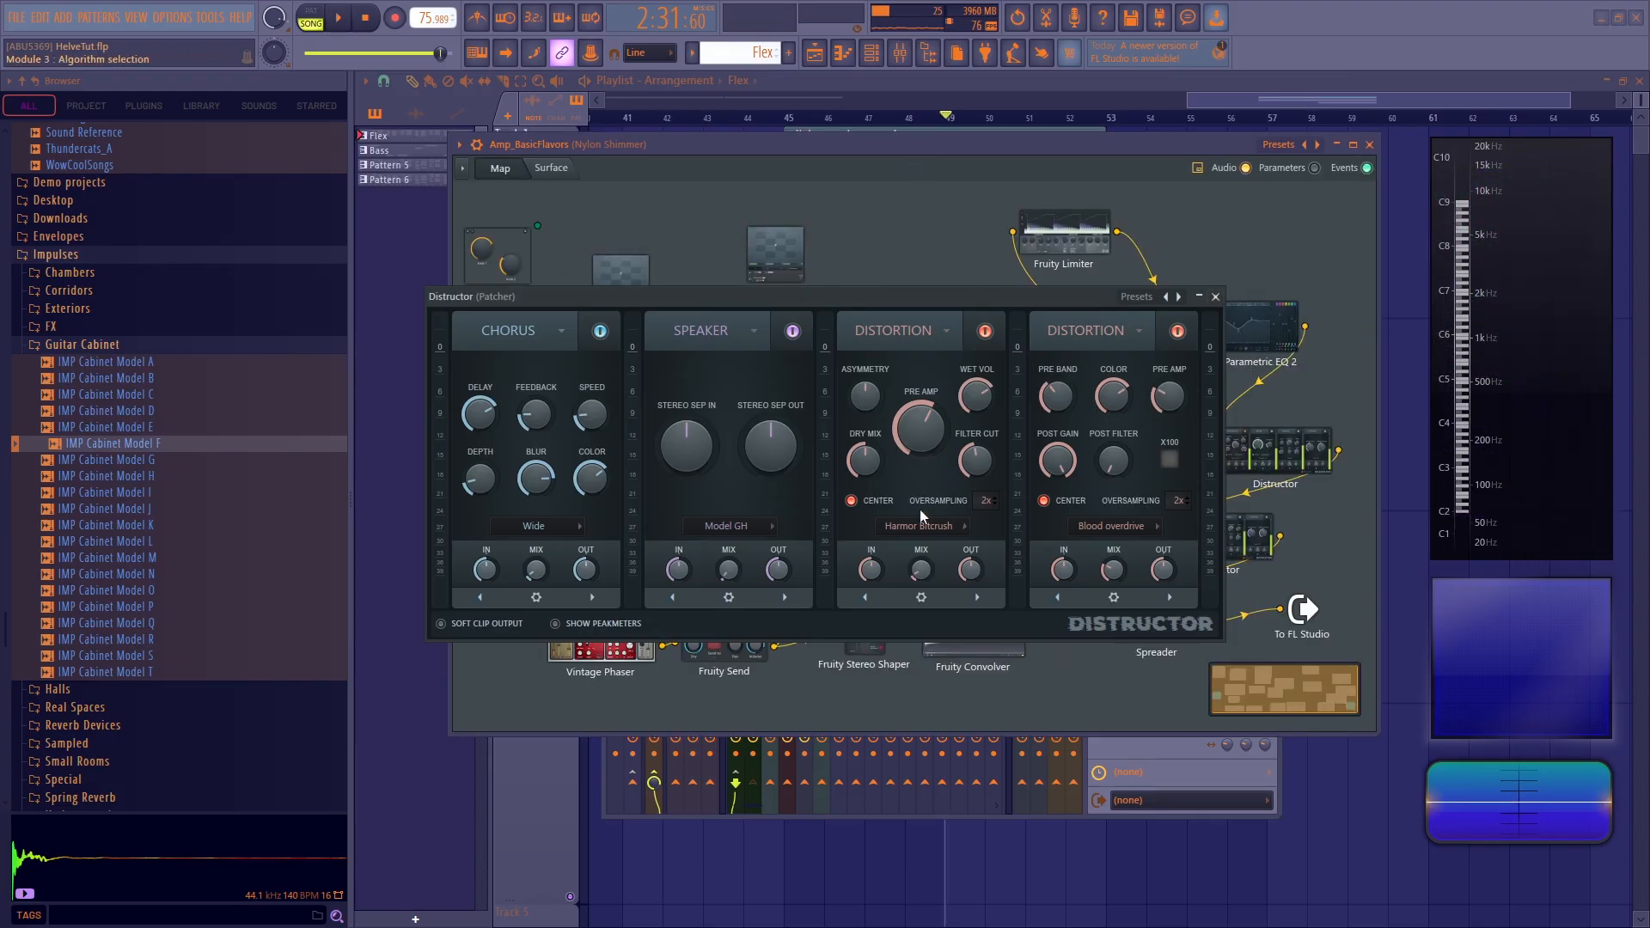
# Close the second Distructor's window, route the first Distructor directly into the Spreader to bypass the second, and play the result
pyautogui.click(1215, 297)
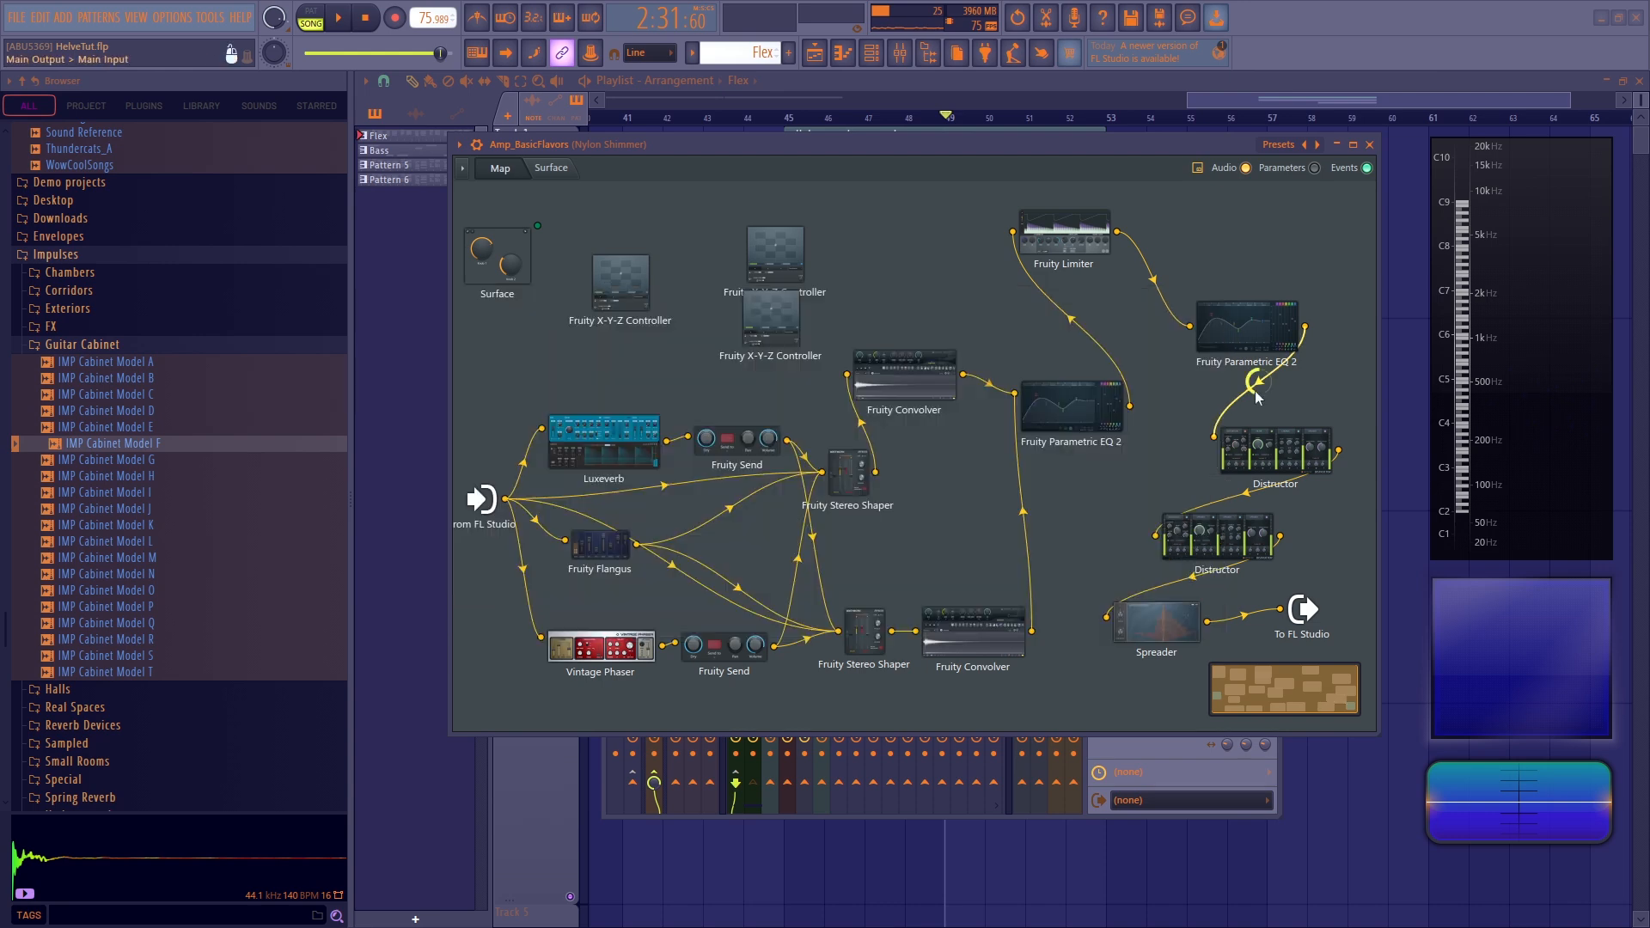
pyautogui.moveTo(1155, 535); pyautogui.dragTo(1108, 617)
pyautogui.press('space')
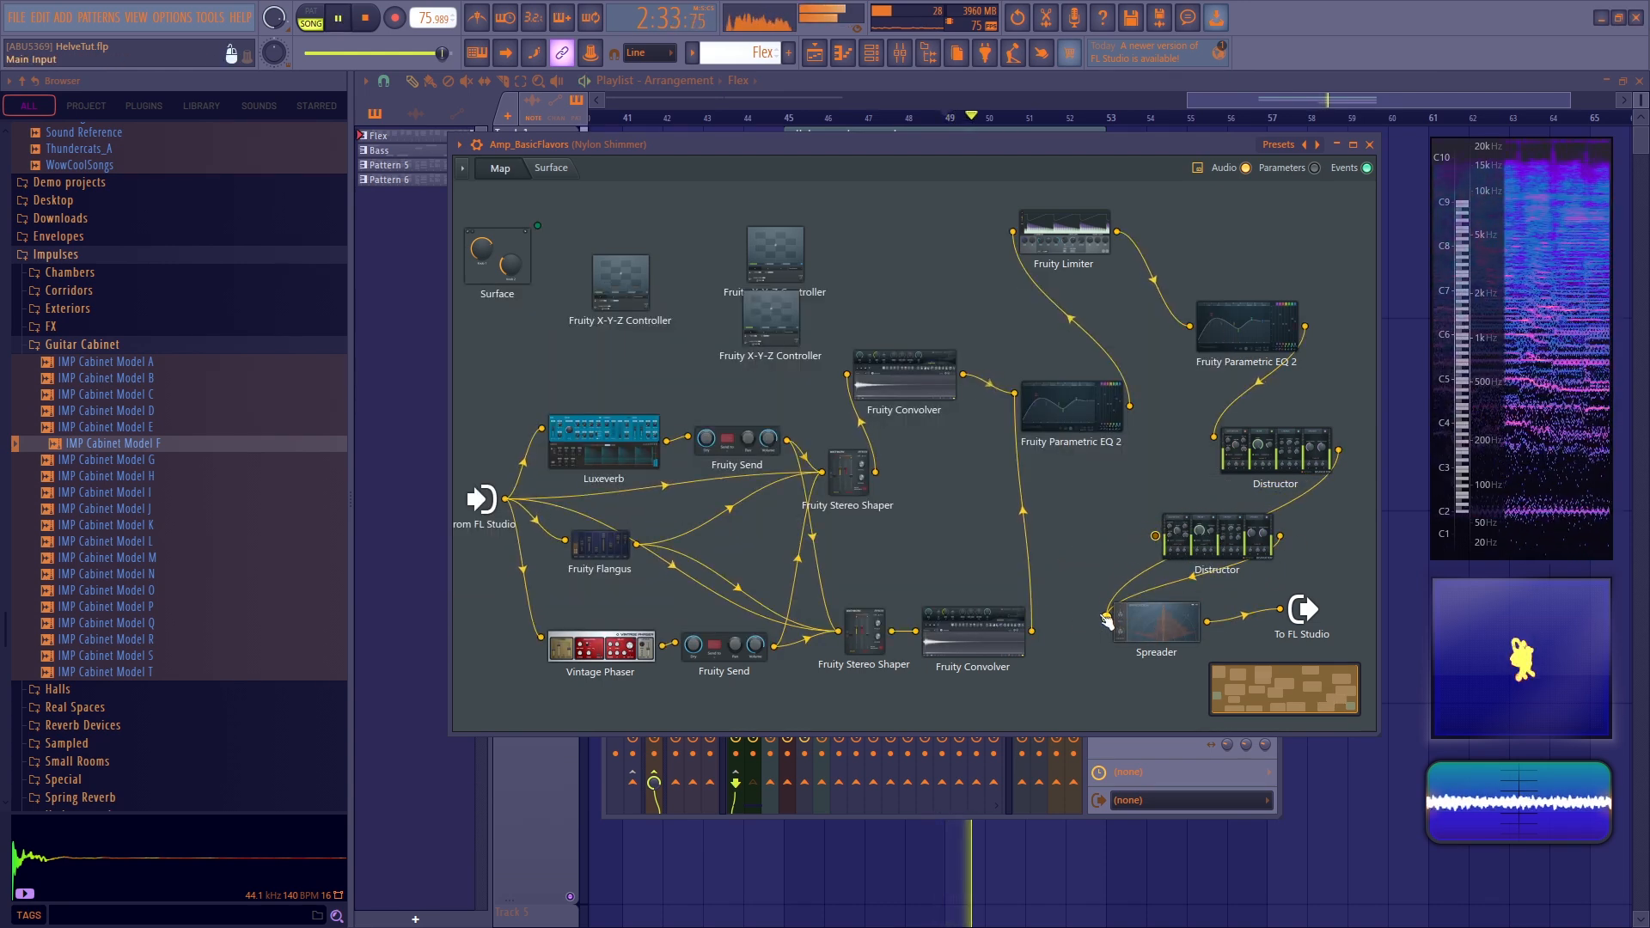
pyautogui.press('space')
# Reconnect the second Distructor between the first Distructor and the Spreader, and play the song briefly
pyautogui.moveTo(1323, 555); pyautogui.dragTo(1324, 555)
pyautogui.moveTo(1105, 617); pyautogui.dragTo(1106, 617)
pyautogui.moveTo(1155, 535); pyautogui.dragTo(1155, 535)
pyautogui.moveTo(1280, 536); pyautogui.dragTo(1107, 617)
pyautogui.press('space')
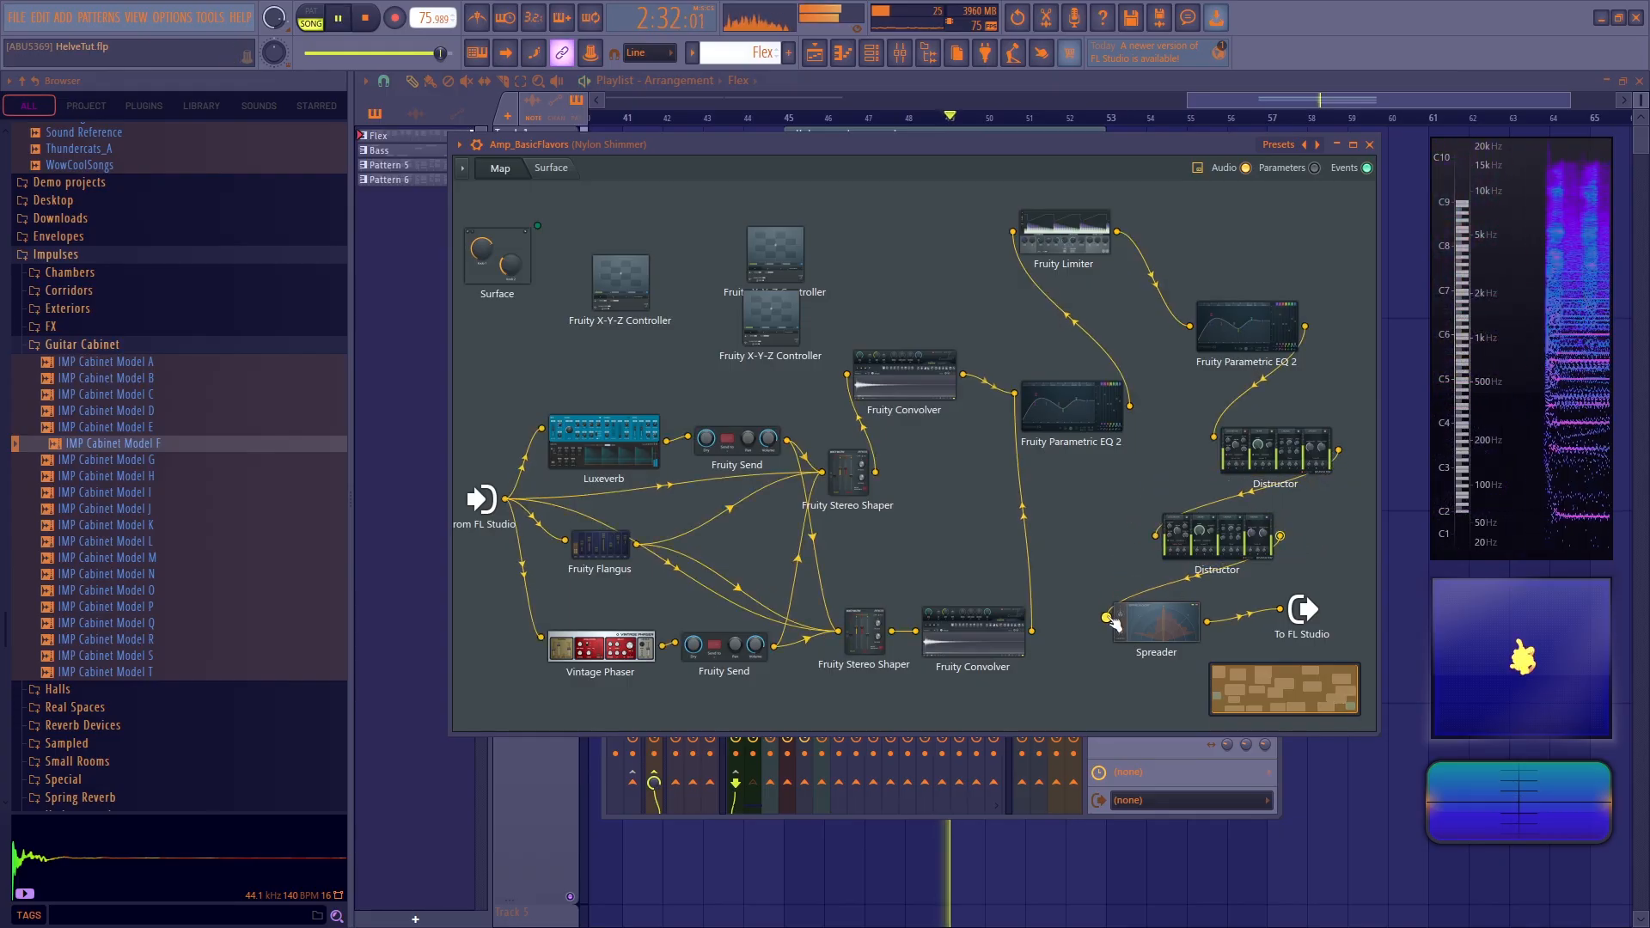
pyautogui.press('space')
# Open the second Distructor and raise the Harmor Bitcrush module's mix to 54% during playback
pyautogui.click(1220, 541)
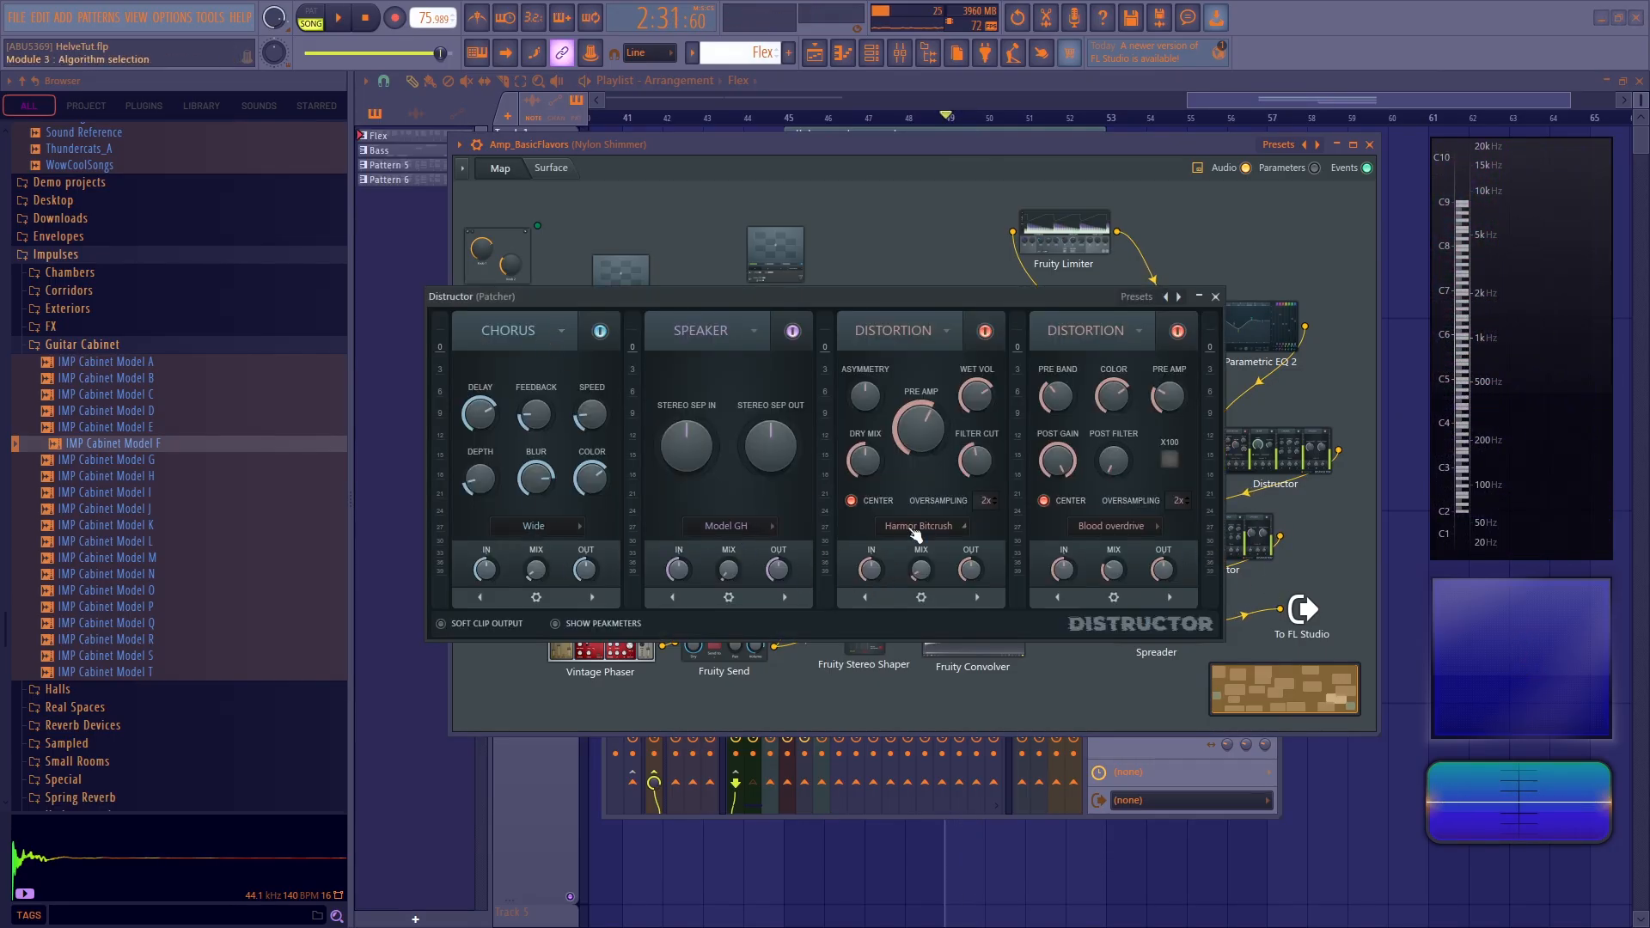
pyautogui.press('space')
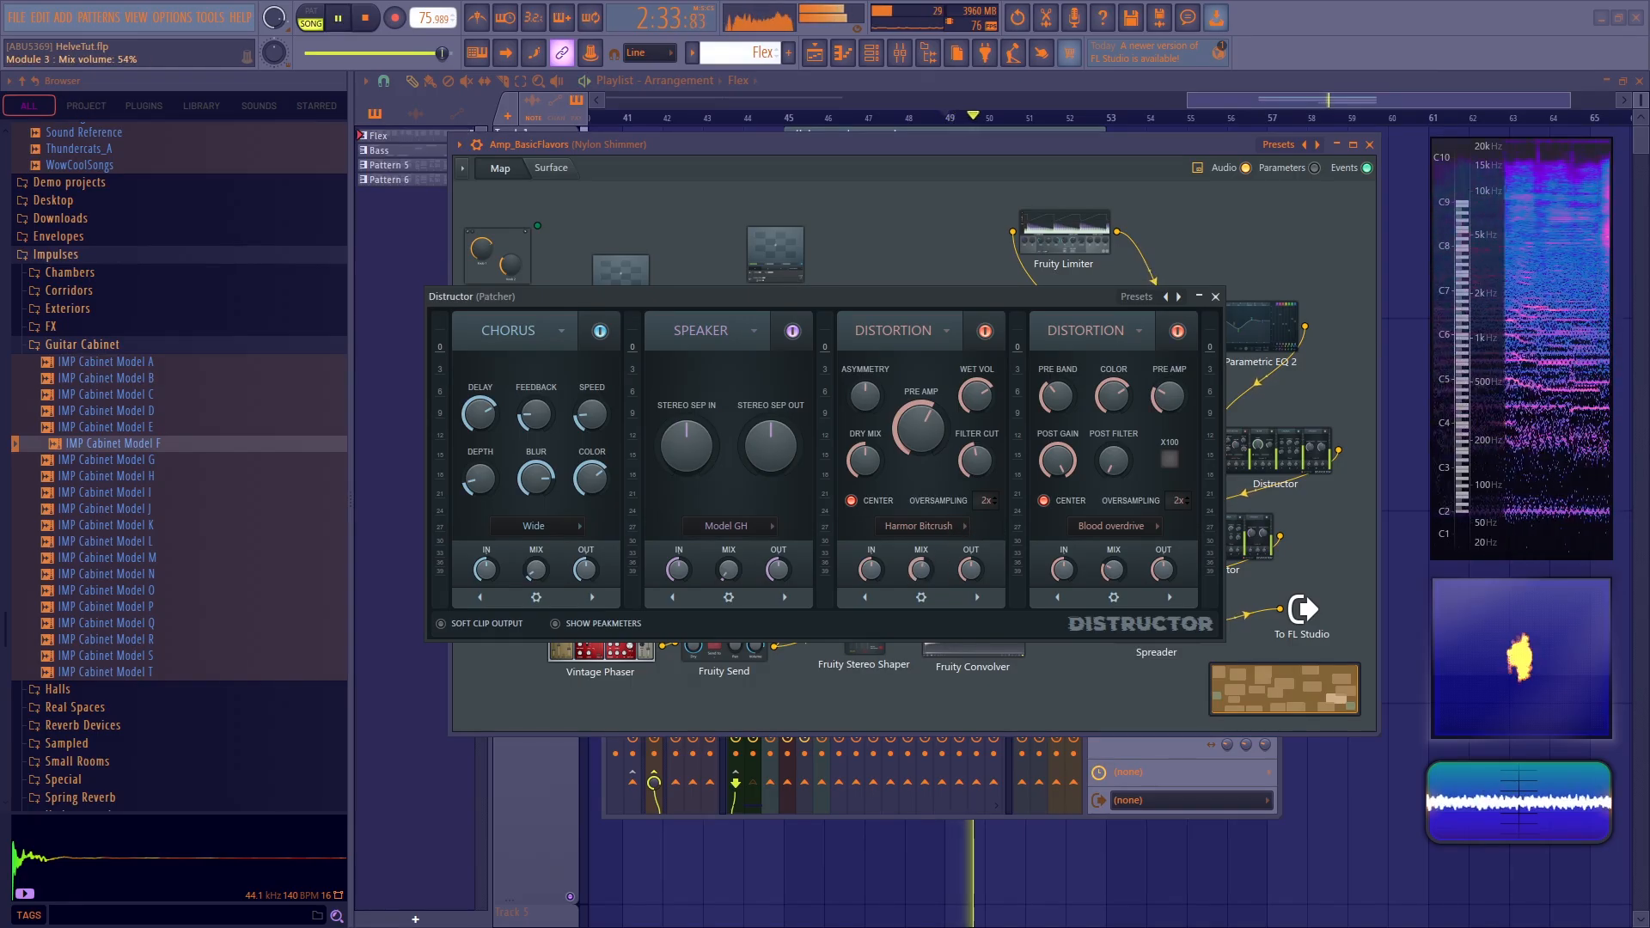
pyautogui.press('space')
# Undo the last mix change, lower the Harmor Bitcrush module's mix, and play the song again
pyautogui.hotkey('ctrl', 'z')
pyautogui.moveTo(921, 569); pyautogui.dragTo(921, 601)
pyautogui.press('space')
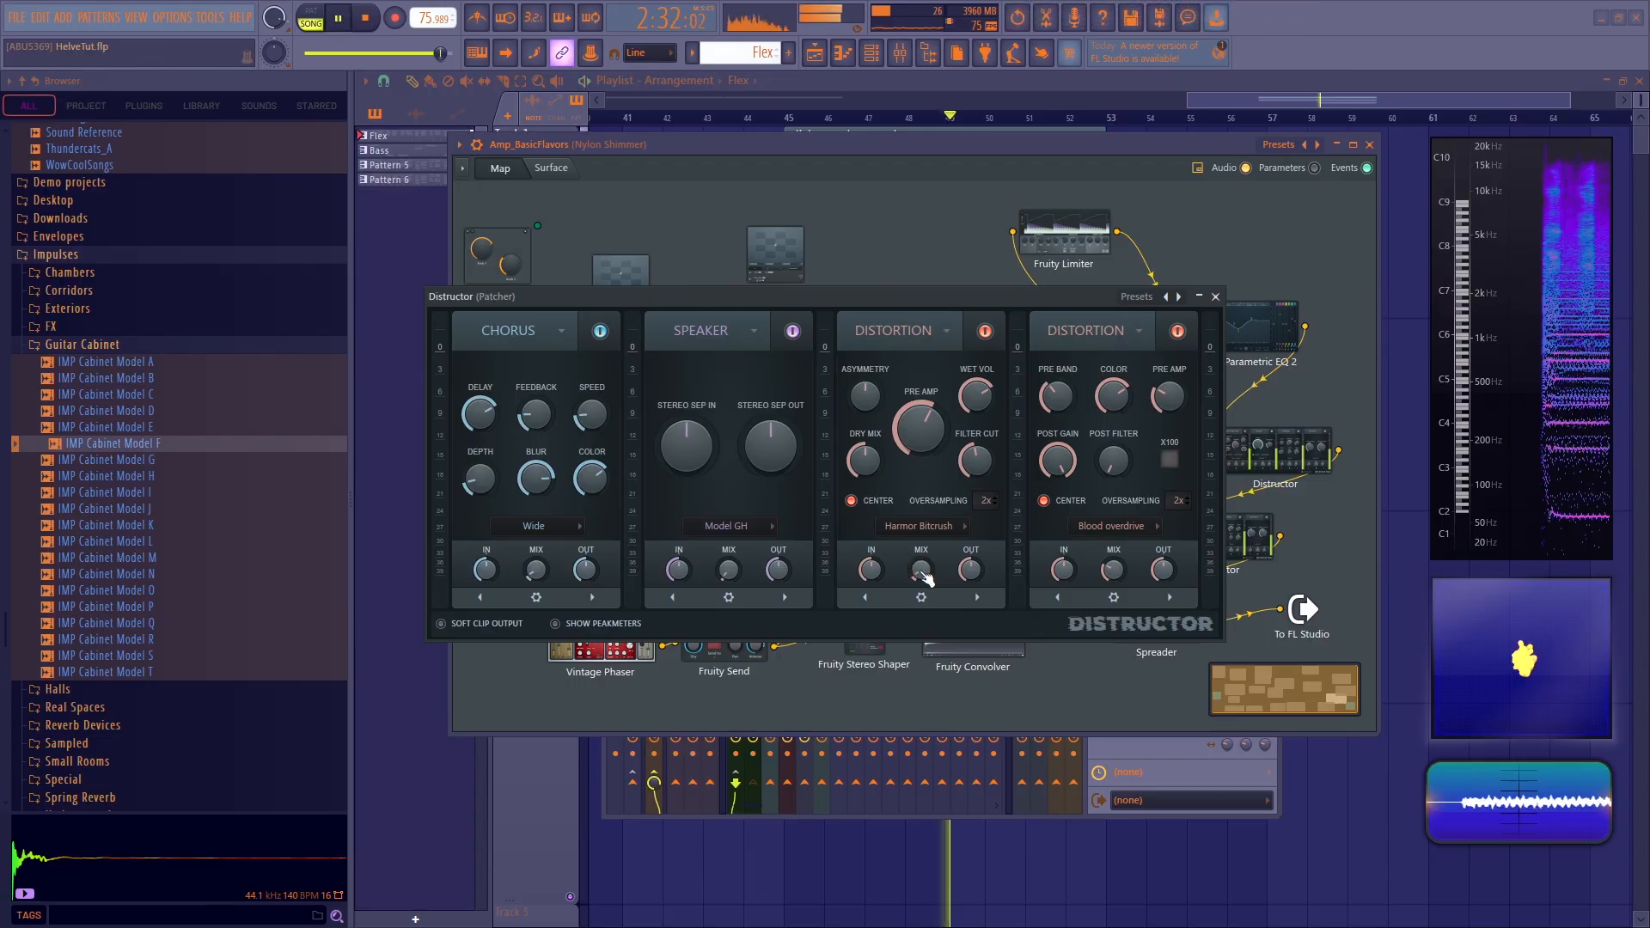
# Set the Blood overdrive module's pre amp to 82% and its mix to 6% during playback, and close the Distructor
pyautogui.press('space')
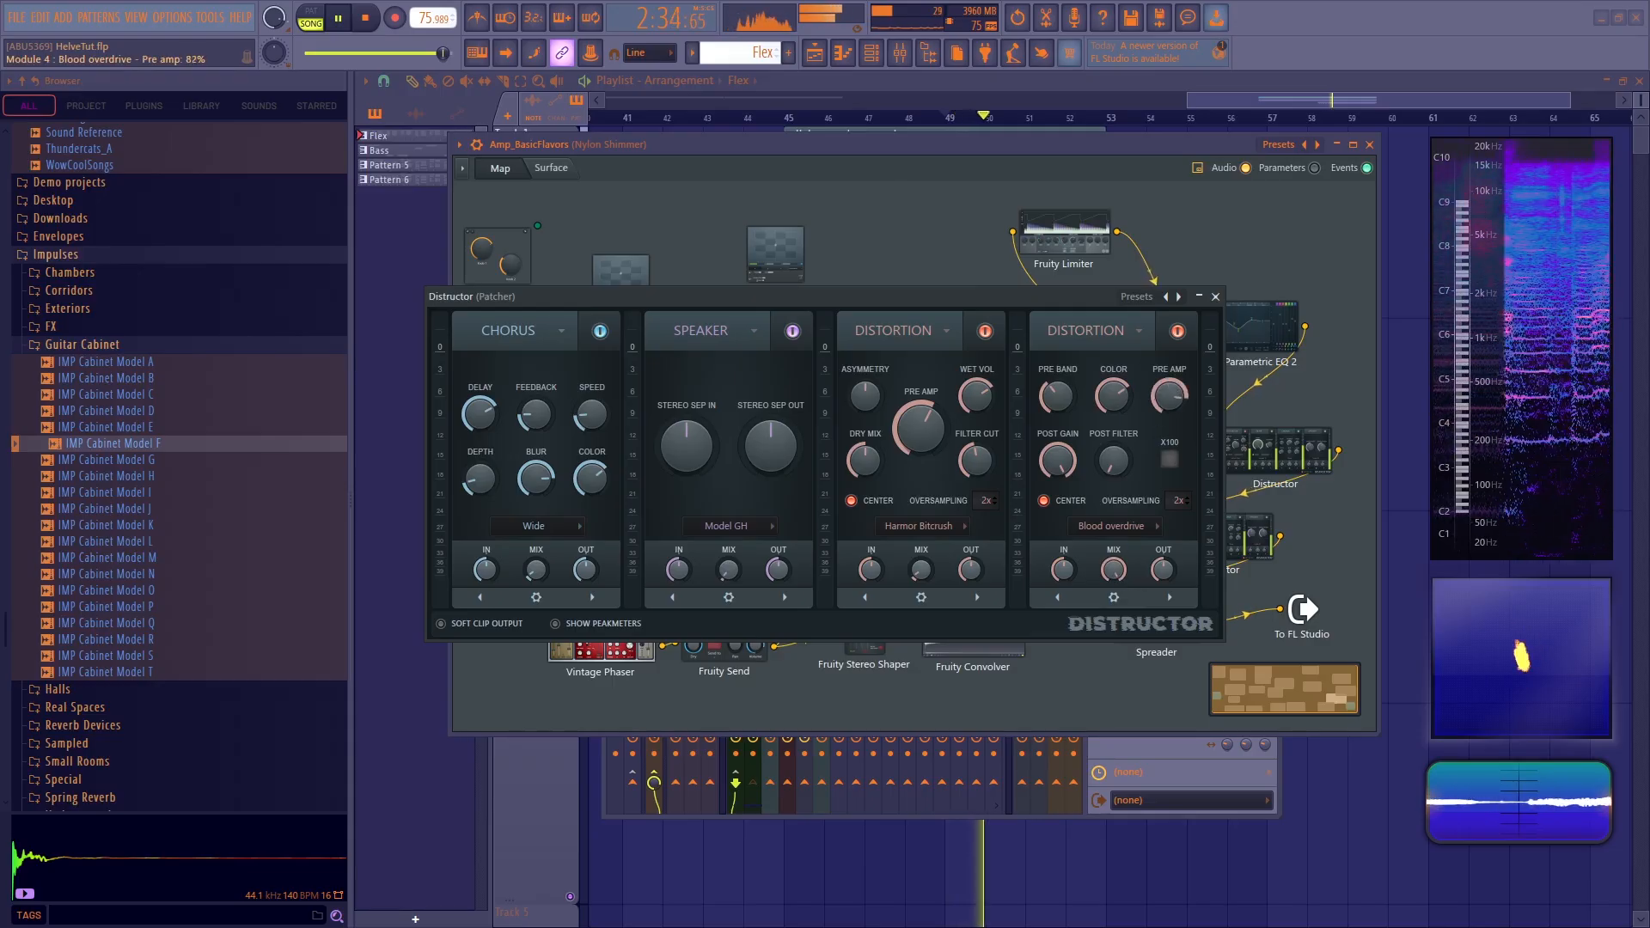
pyautogui.moveTo(1113, 569); pyautogui.dragTo(1113, 730)
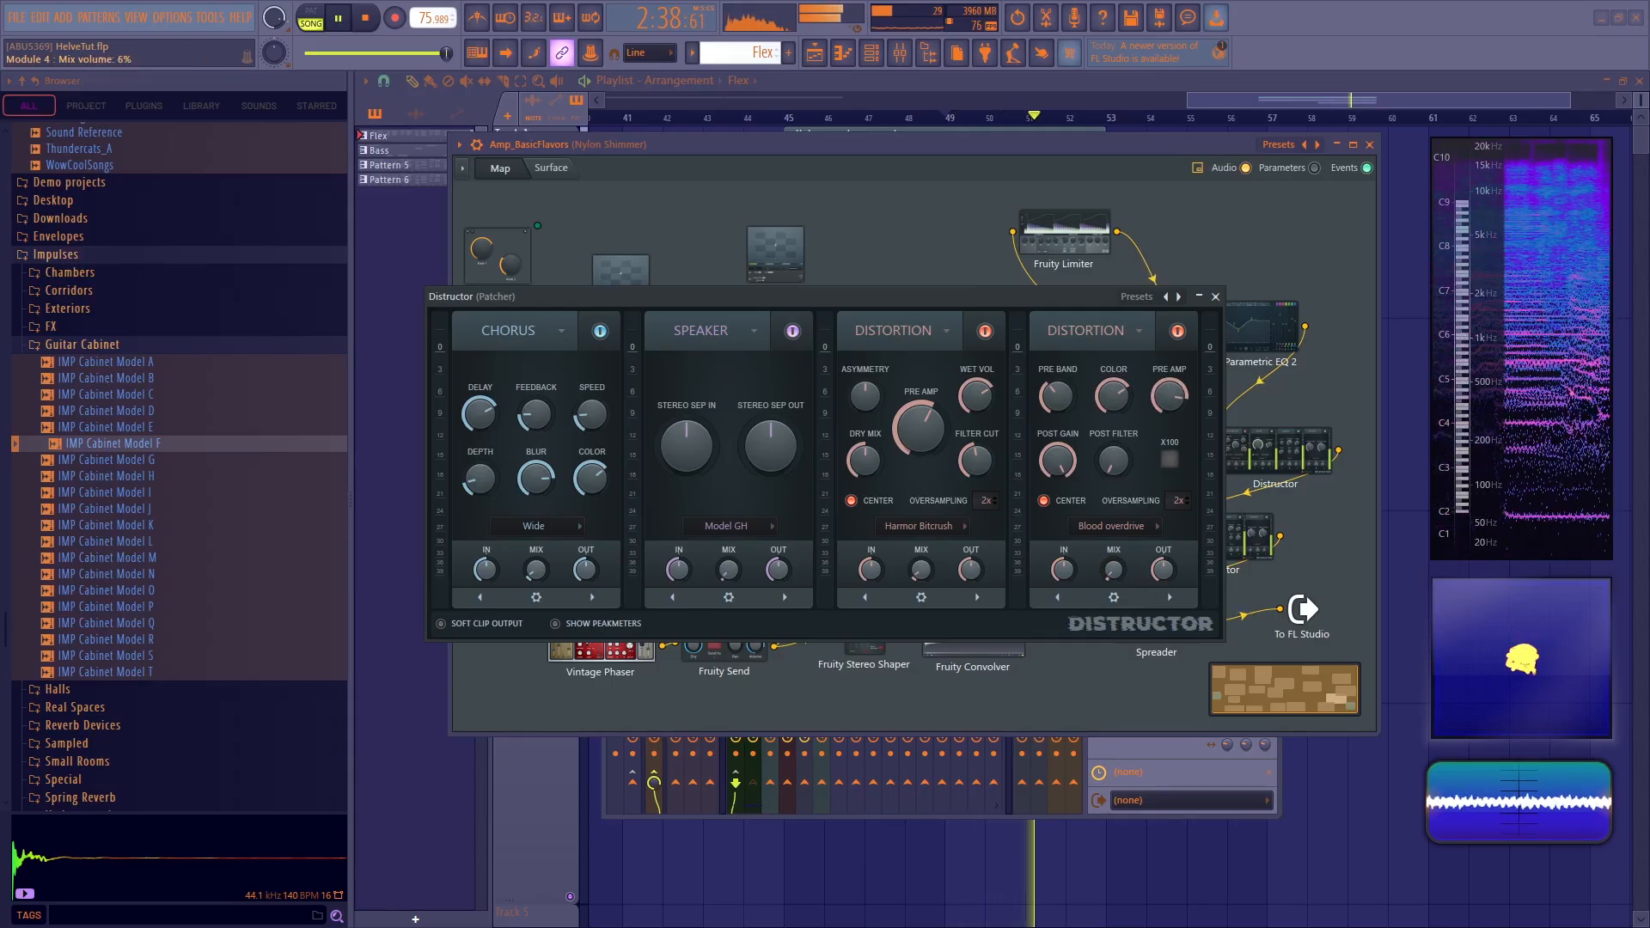
pyautogui.click(1216, 298)
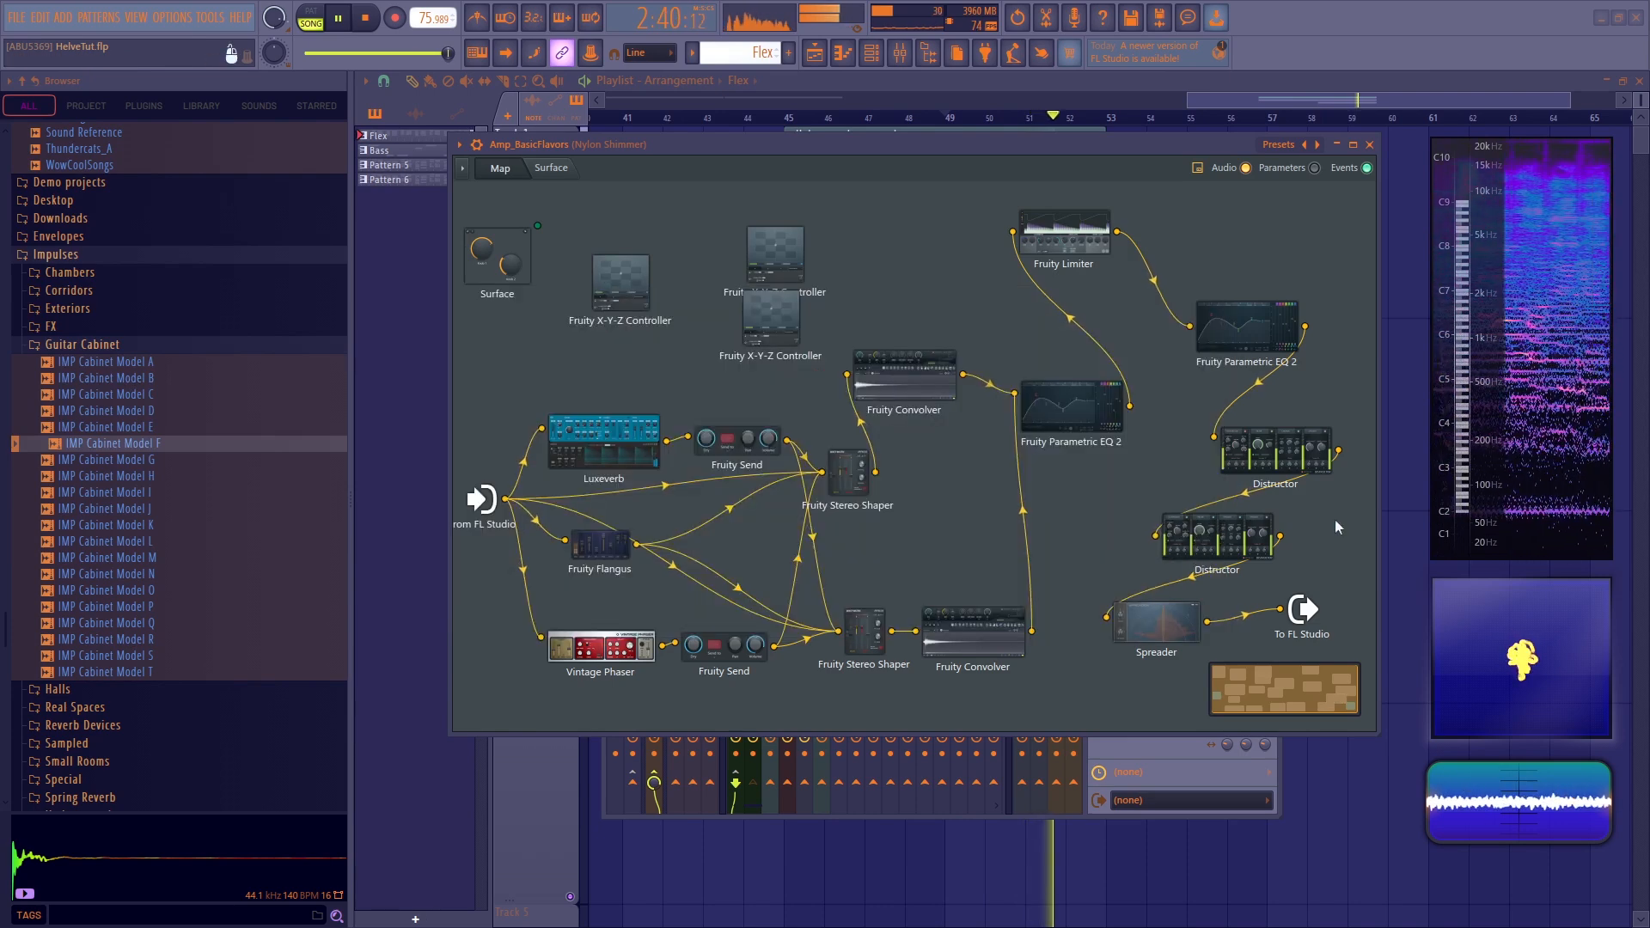
# Check the second Distructor once more, stop playback, and close both the Distructor and Patcher
pyautogui.doubleClick(1227, 546)
pyautogui.click(367, 20)
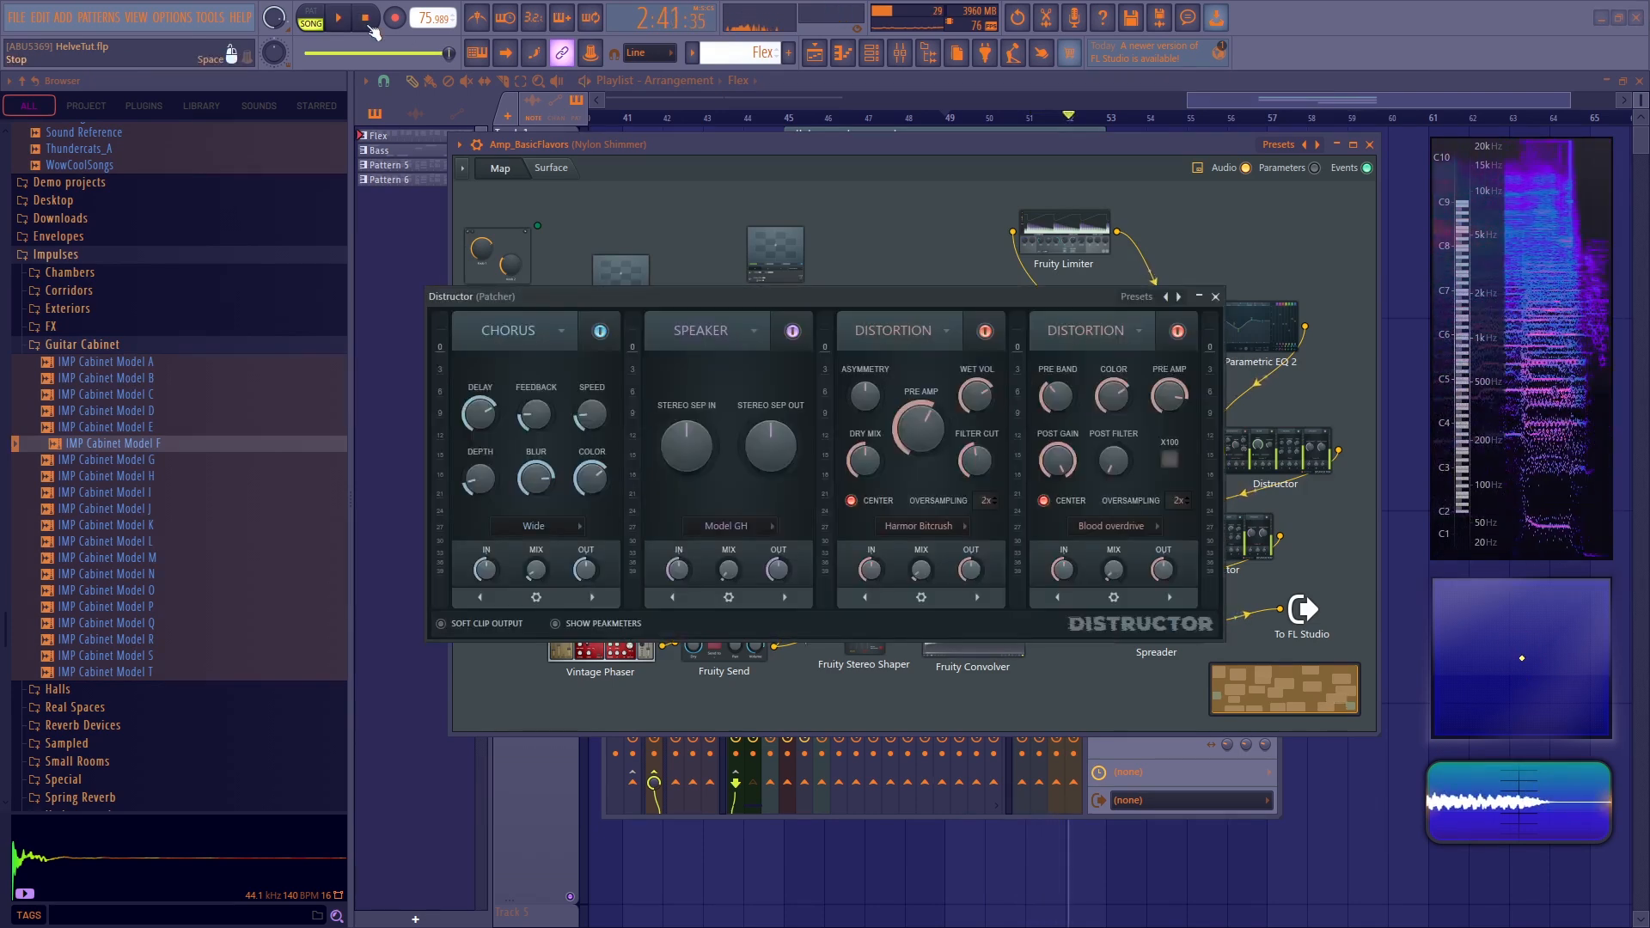
pyautogui.click(1215, 297)
pyautogui.click(1369, 144)
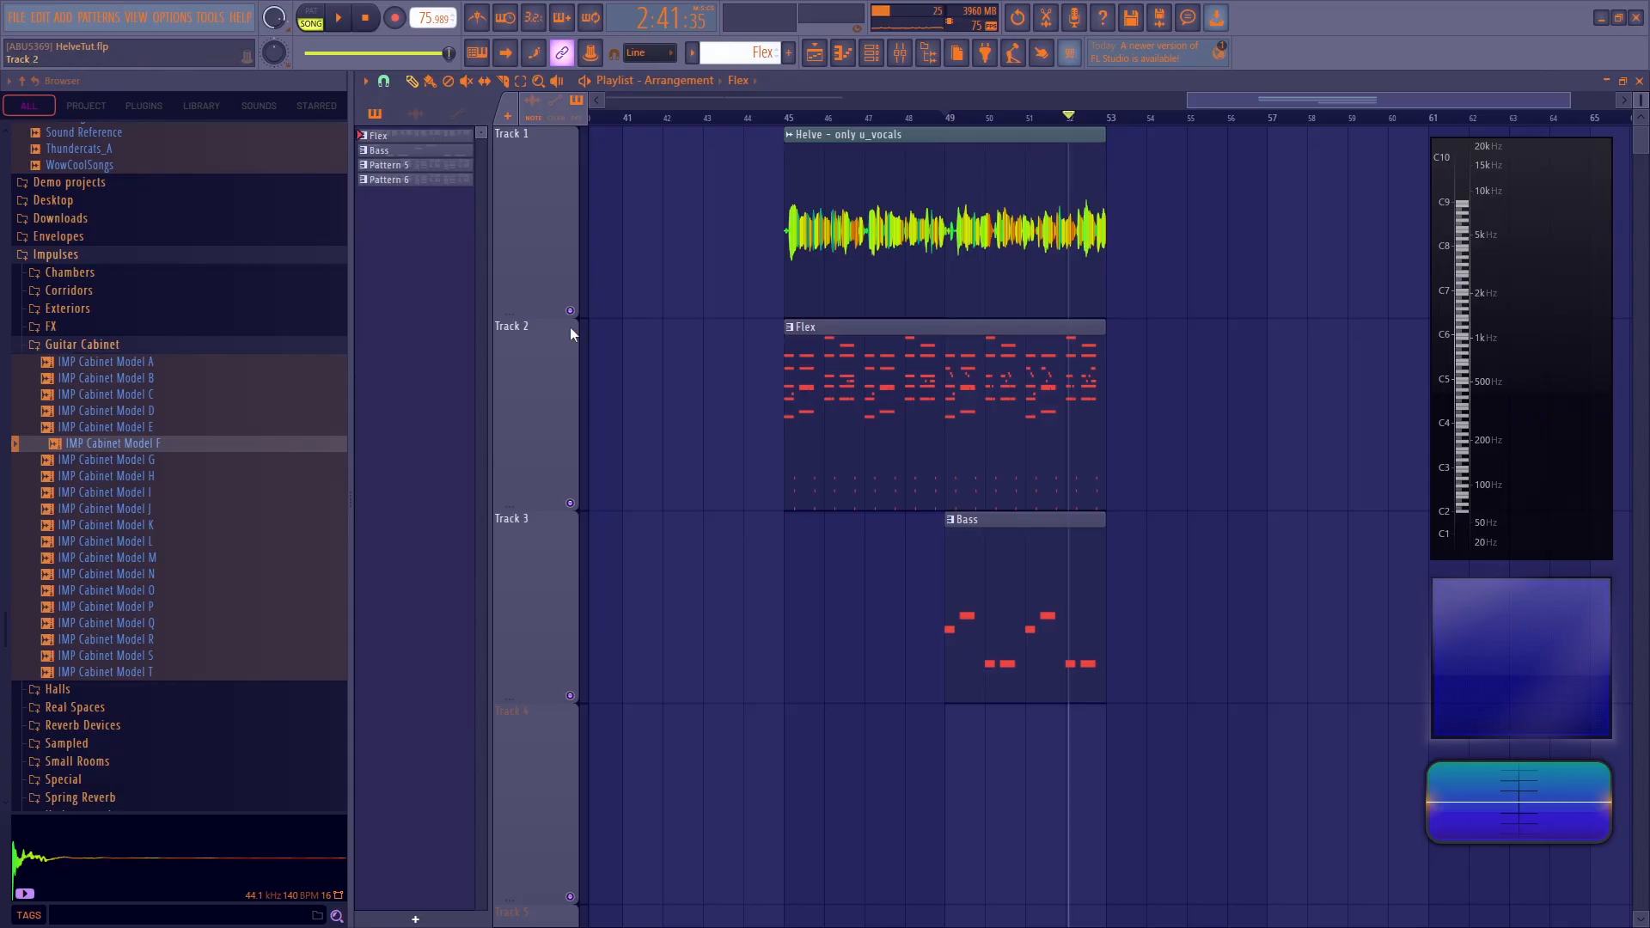
# Mute the vocals on Track 1, reopen Amp_BasicFlavors from the mixer, and inspect the Spreader
pyautogui.click(885, 51)
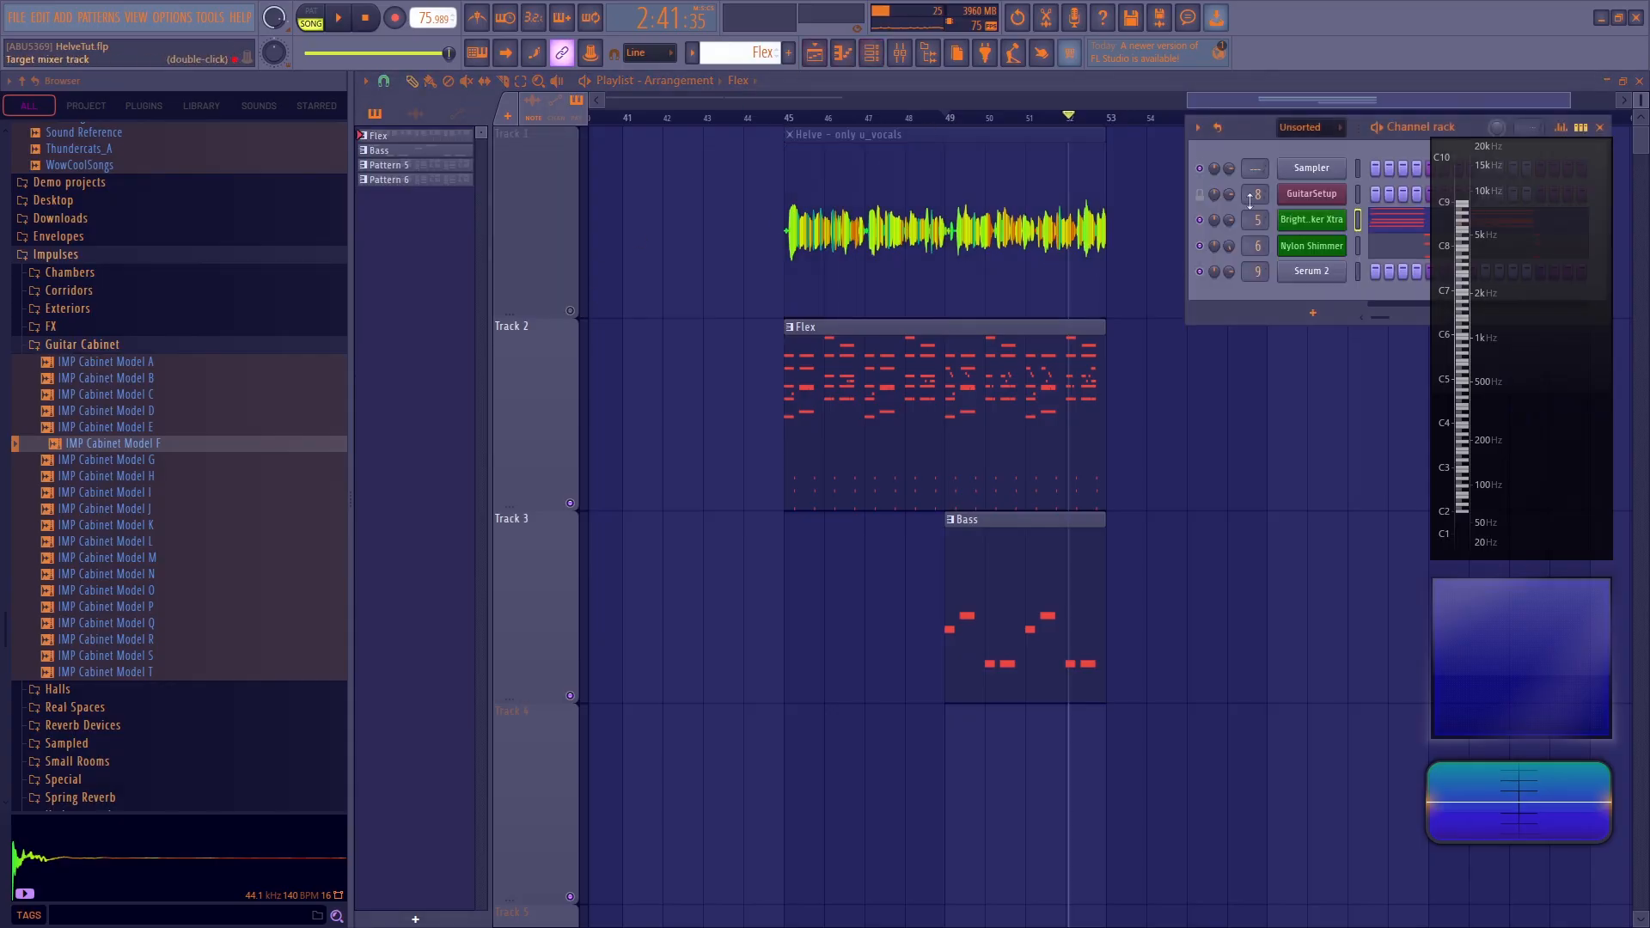
pyautogui.click(899, 52)
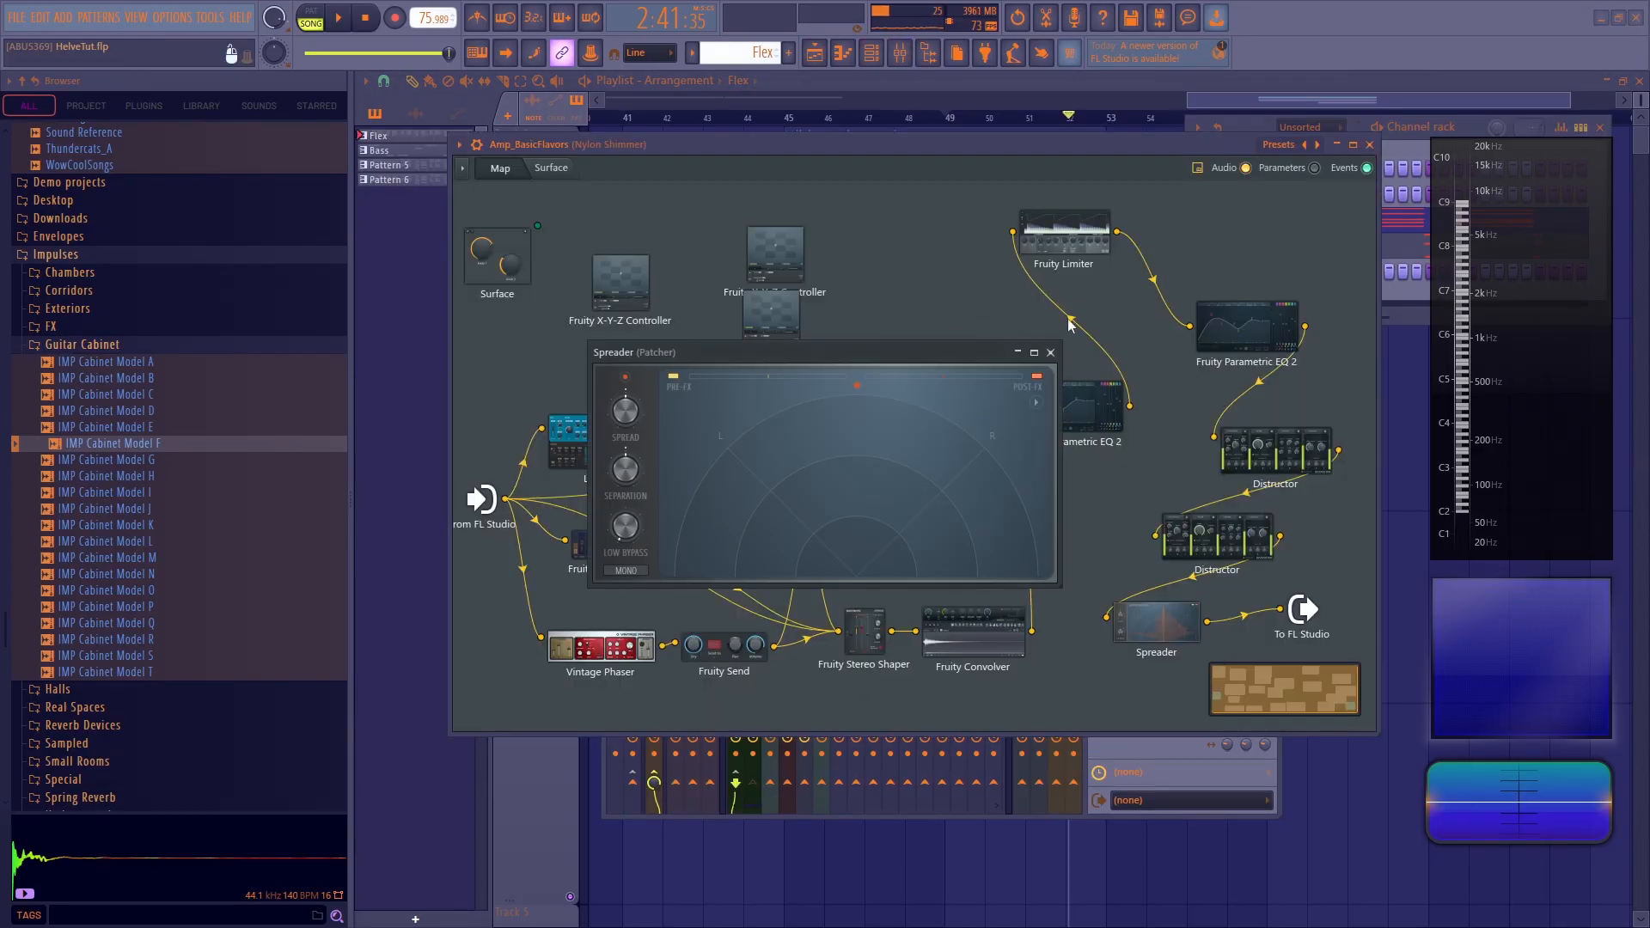
pyautogui.click(1050, 353)
pyautogui.click(1164, 624)
# Return to the Surface, close the Spreader, reset the Width knob, and raise the Flanger
pyautogui.click(560, 170)
pyautogui.click(1051, 352)
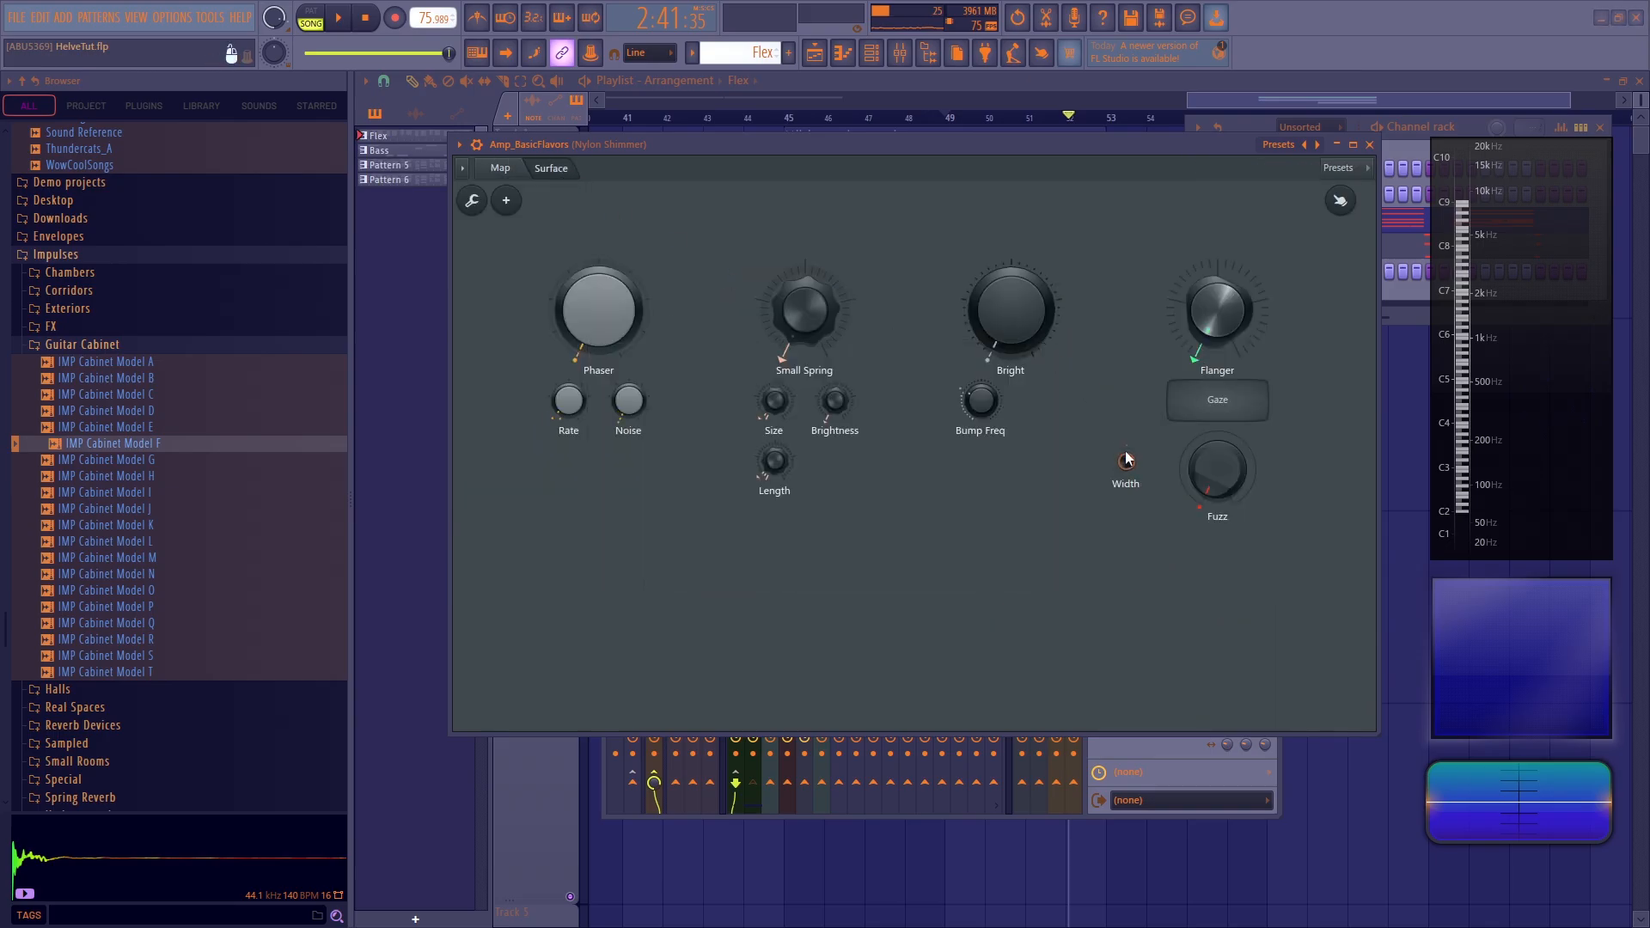
pyautogui.rightClick(1125, 456)
pyautogui.click(1143, 462)
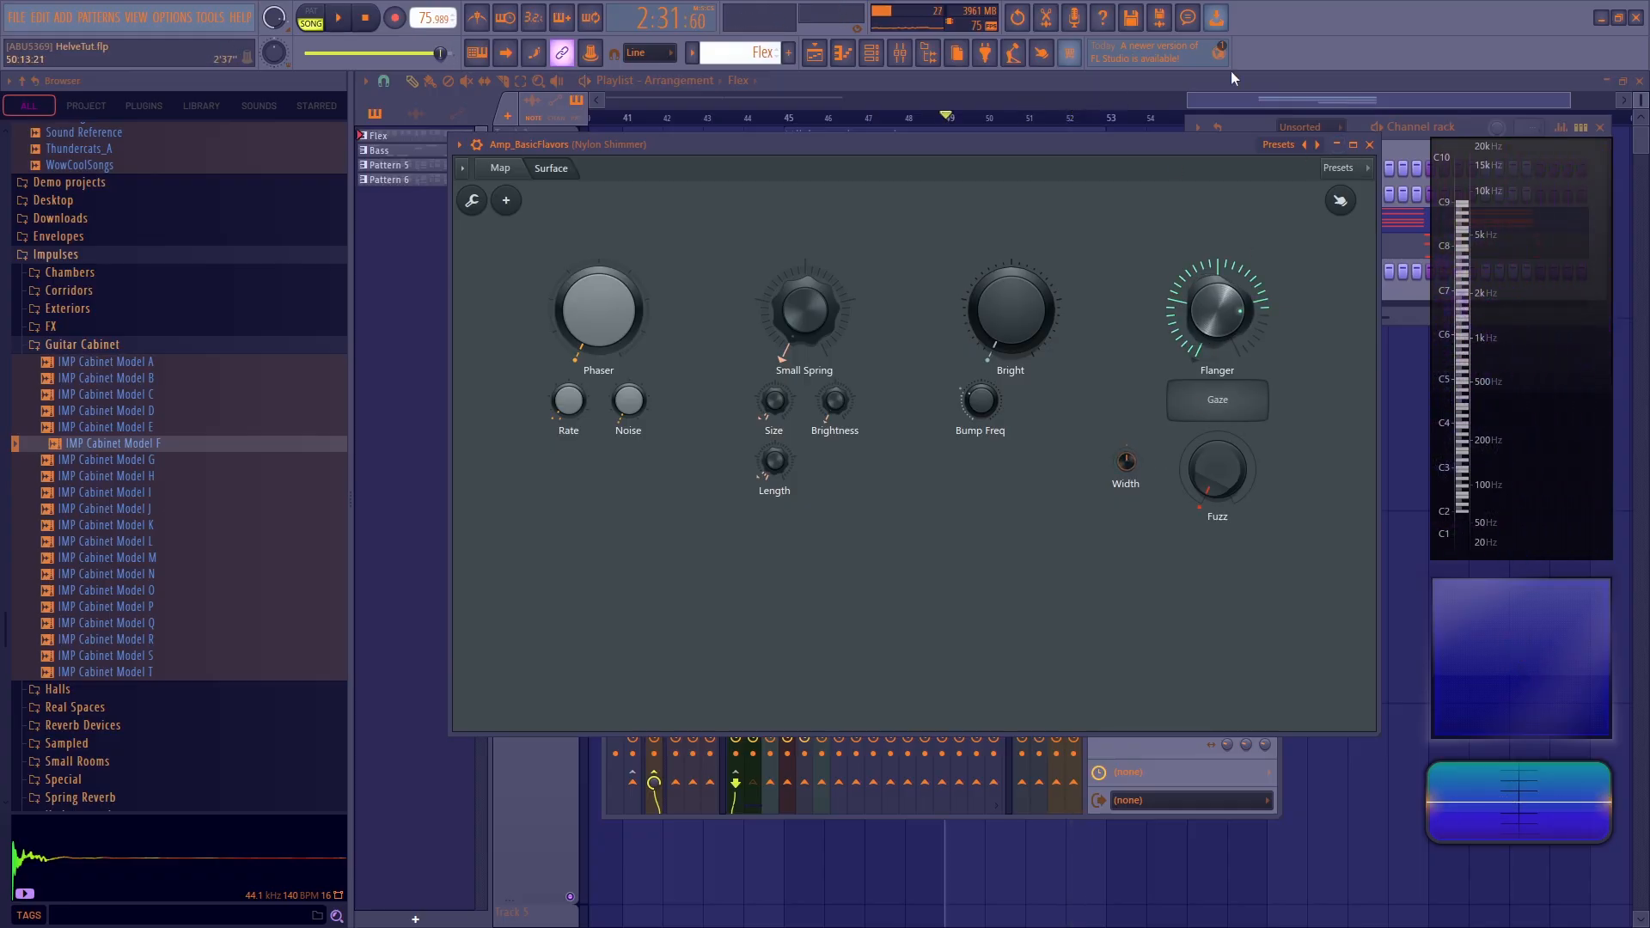
# Close all windows, unmute the vocals on Track 1, and play the arrangement briefly with the mixer open
pyautogui.press('F12')
pyautogui.click(569, 310)
pyautogui.press('space')
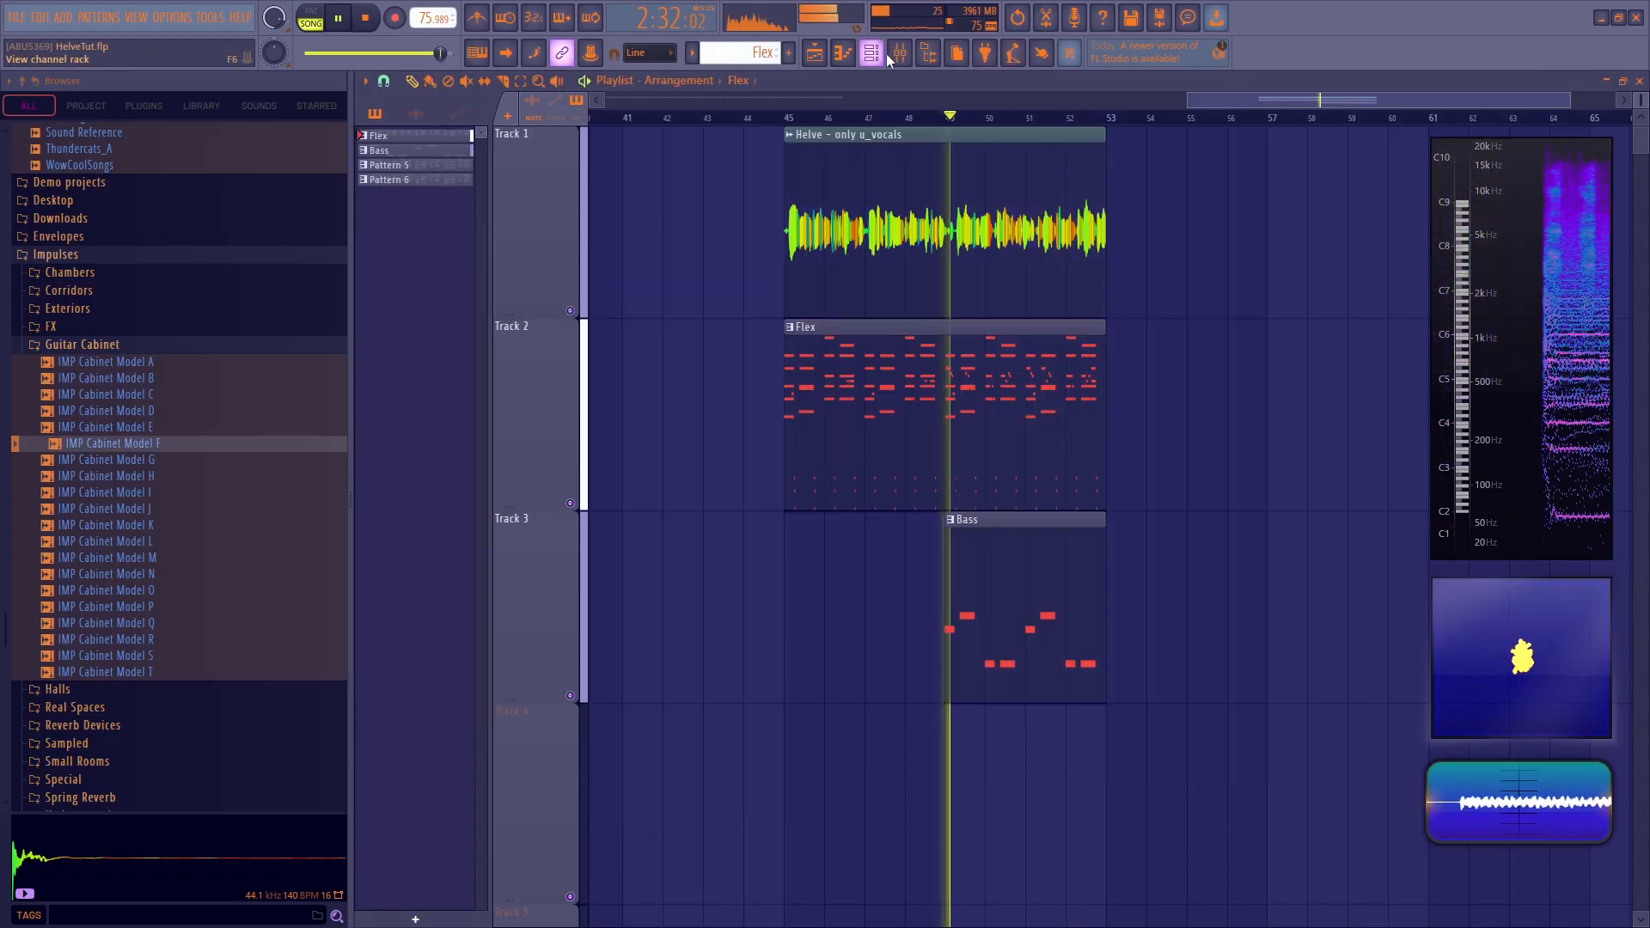
pyautogui.click(899, 53)
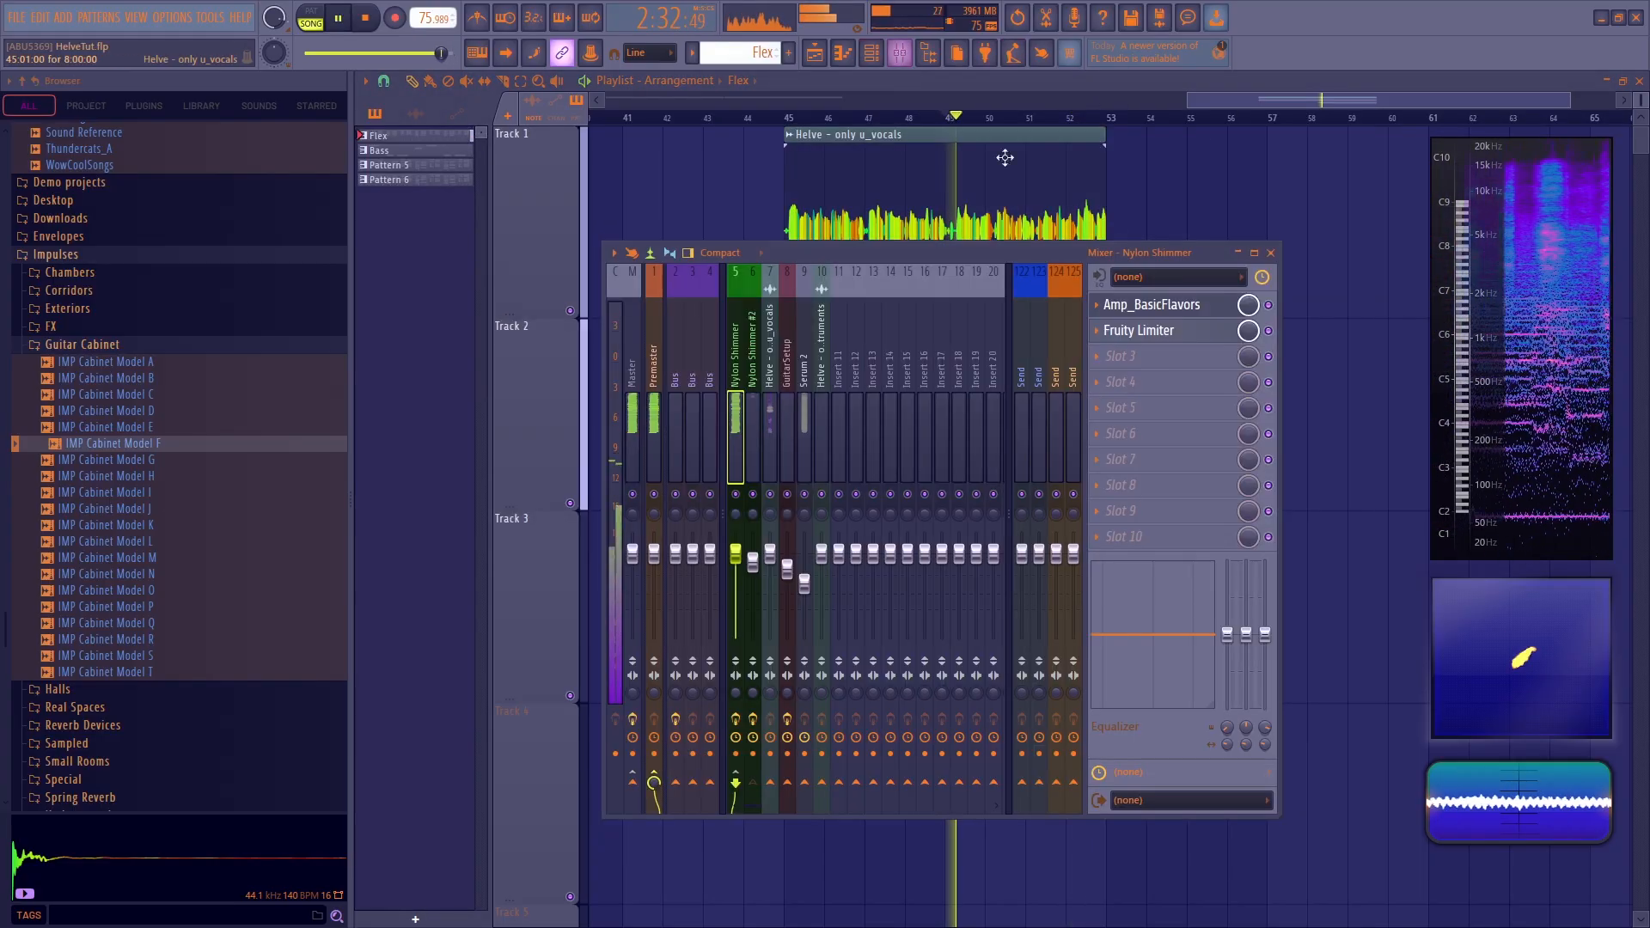
pyautogui.press('space')
# Open Amp_BasicFlavors on the Nylon Shimmer track and compare playback with the Flanger at minimum and raised to about halfway
pyautogui.click(1151, 304)
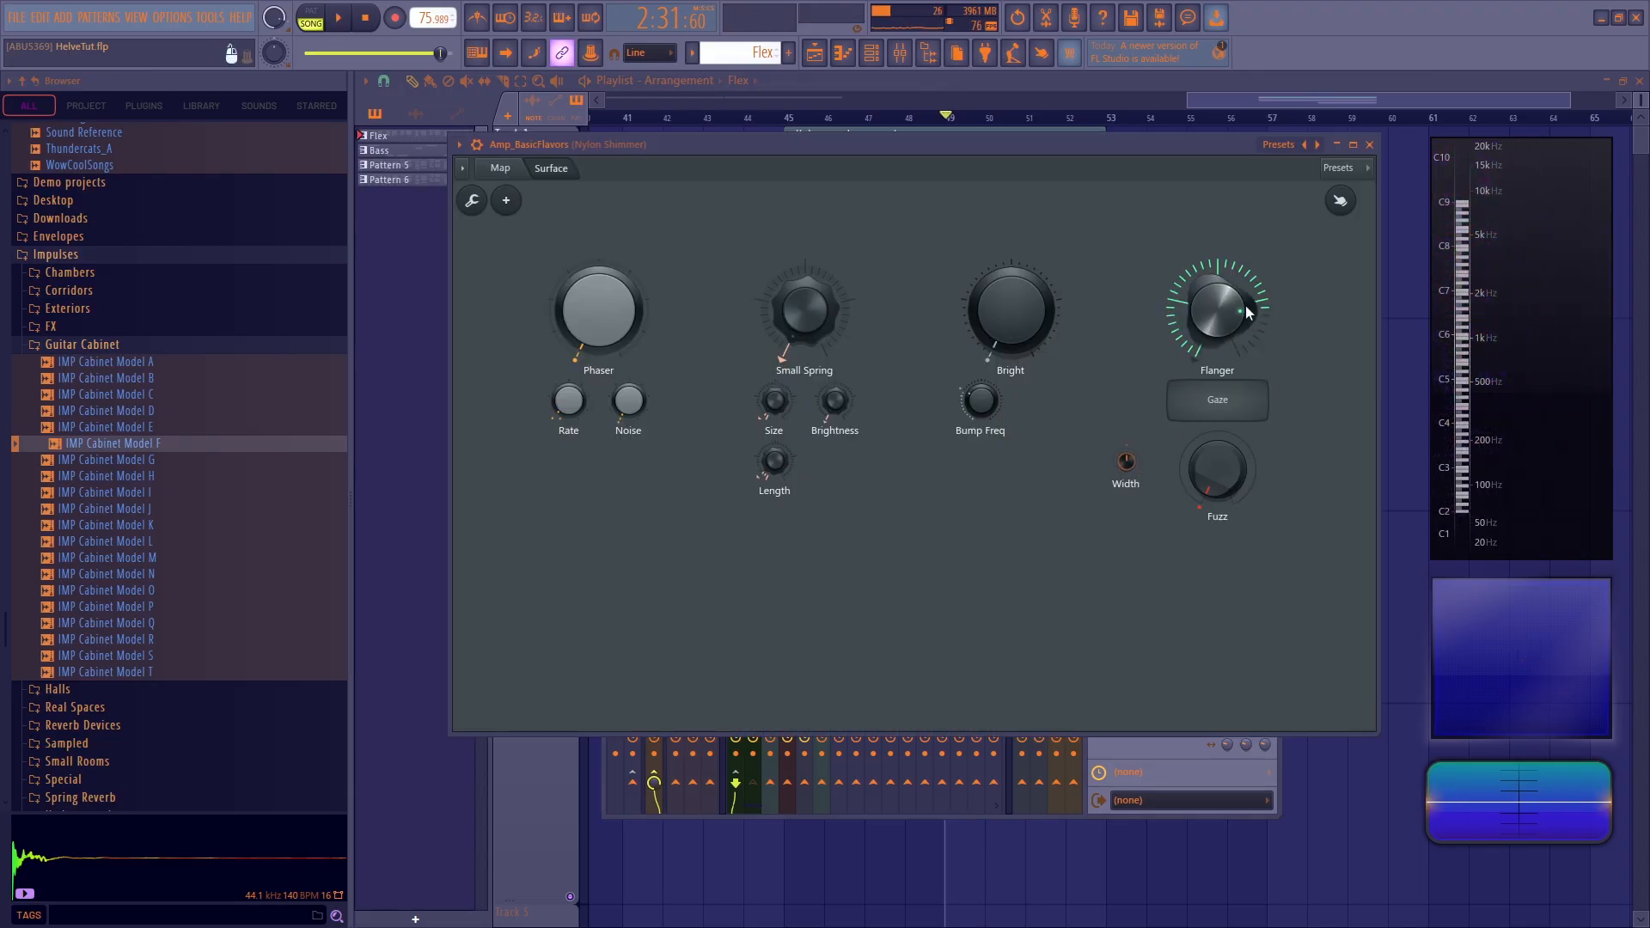
pyautogui.moveTo(1236, 325); pyautogui.dragTo(1236, 257)
pyautogui.press('space')
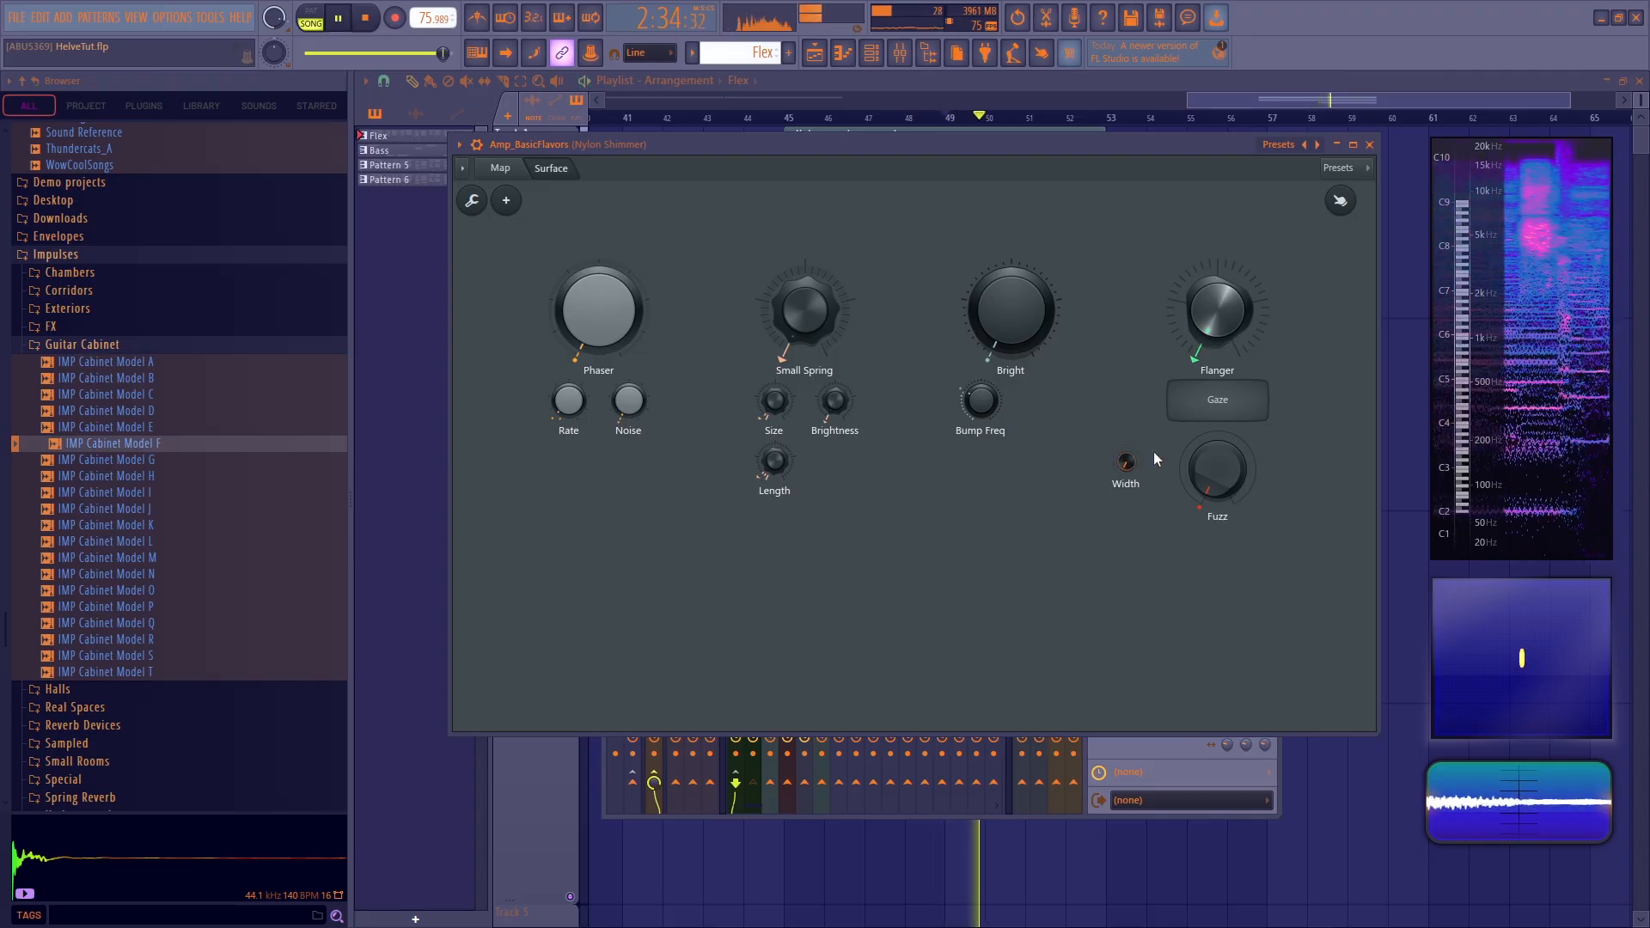
pyautogui.press('space')
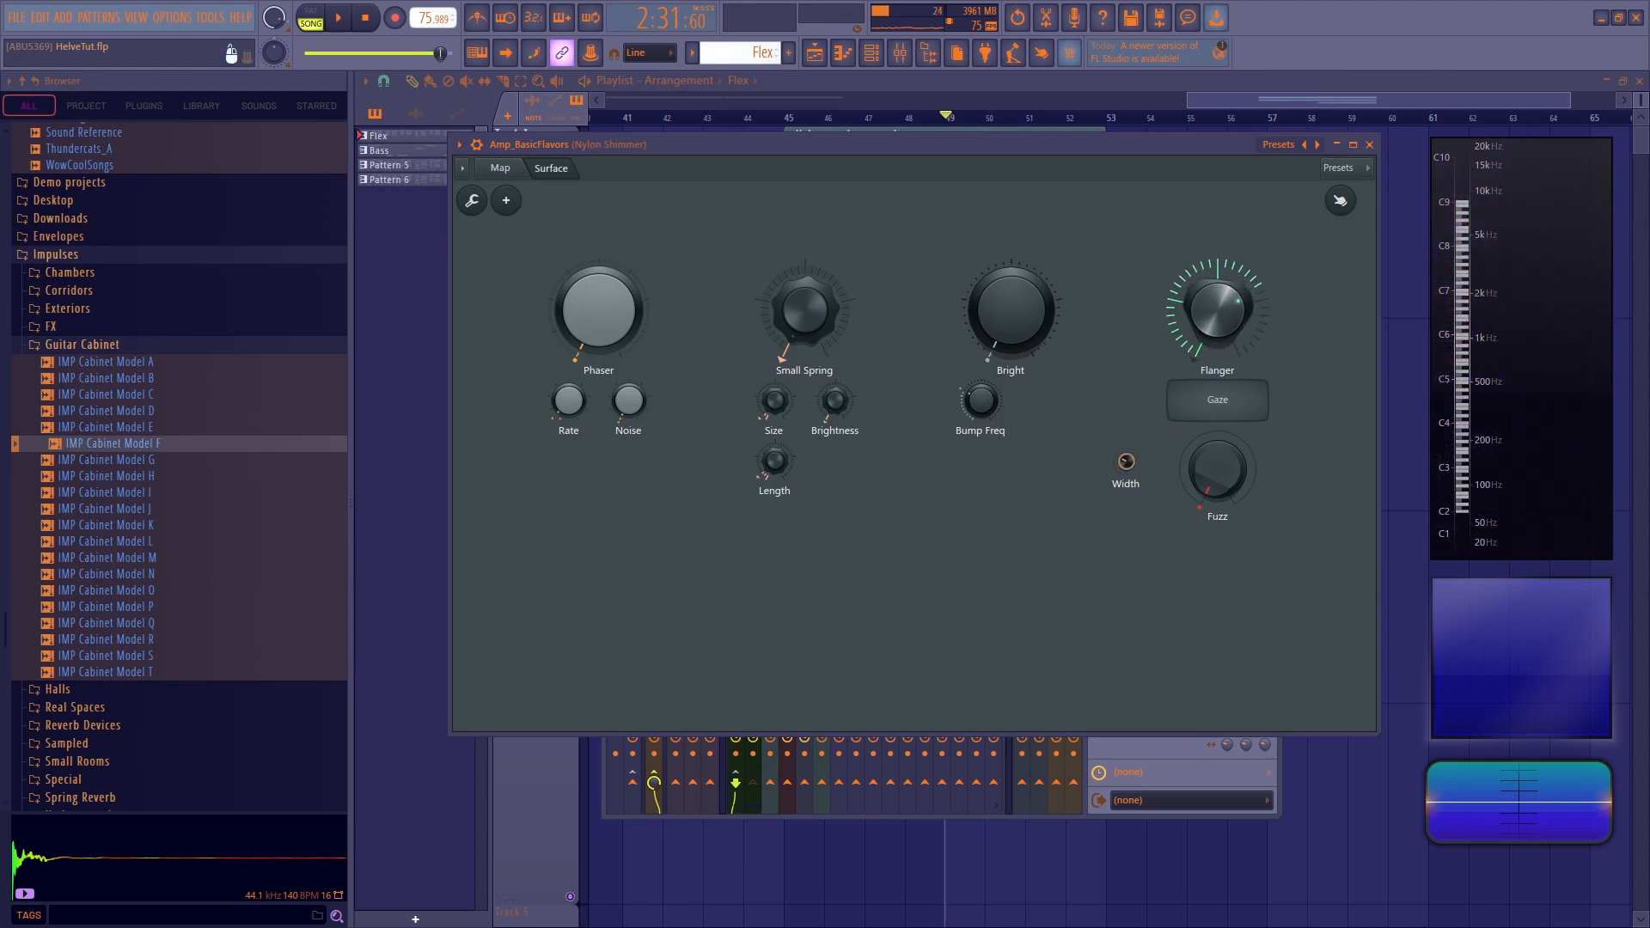
pyautogui.press('space')
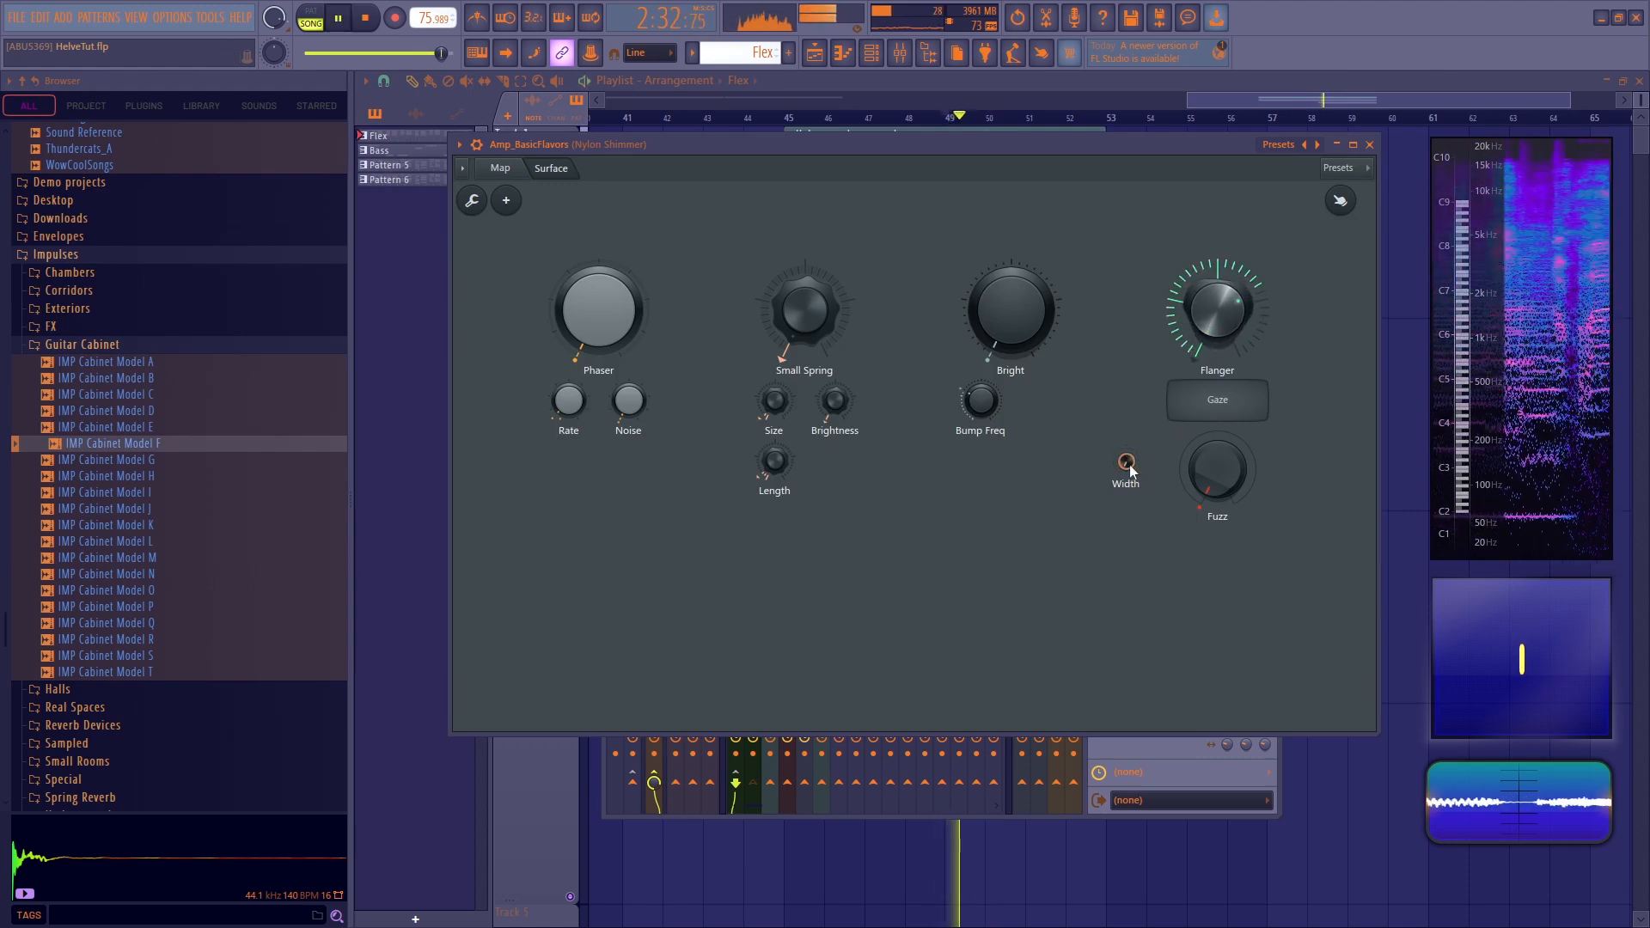
pyautogui.press('space')
# Raise the Small Spring partway and the Phaser slightly alongside the Flanger, and audition the combined effects with the arrangement
pyautogui.moveTo(1238, 322); pyautogui.dragTo(1237, 284)
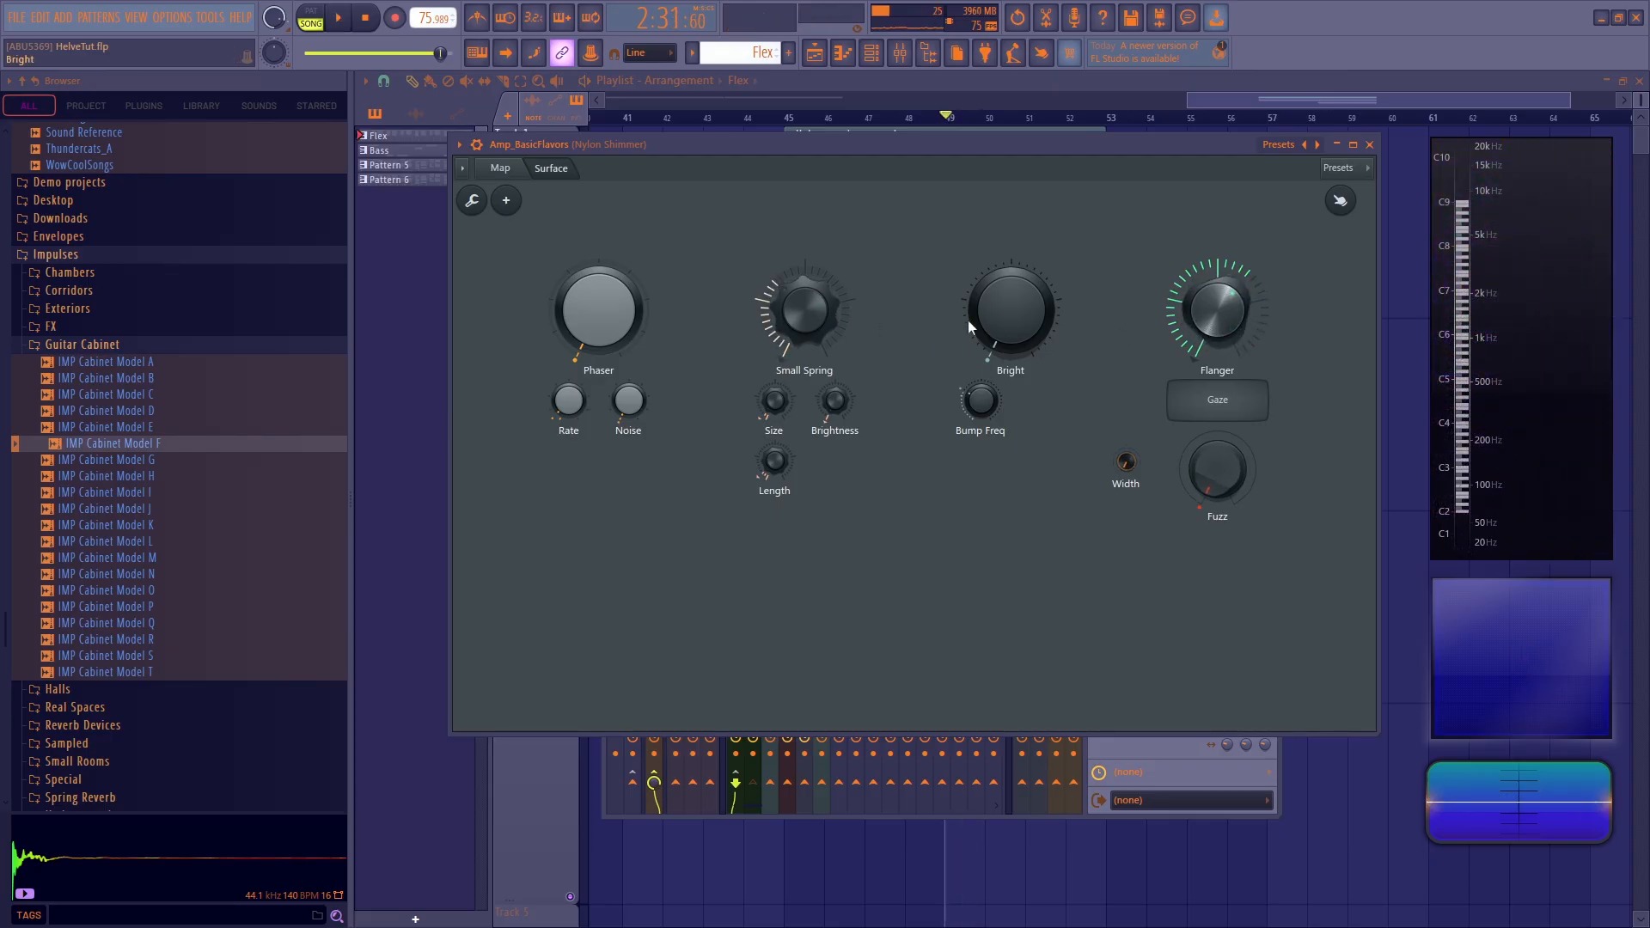
pyautogui.moveTo(584, 335); pyautogui.dragTo(584, 301)
pyautogui.press('space')
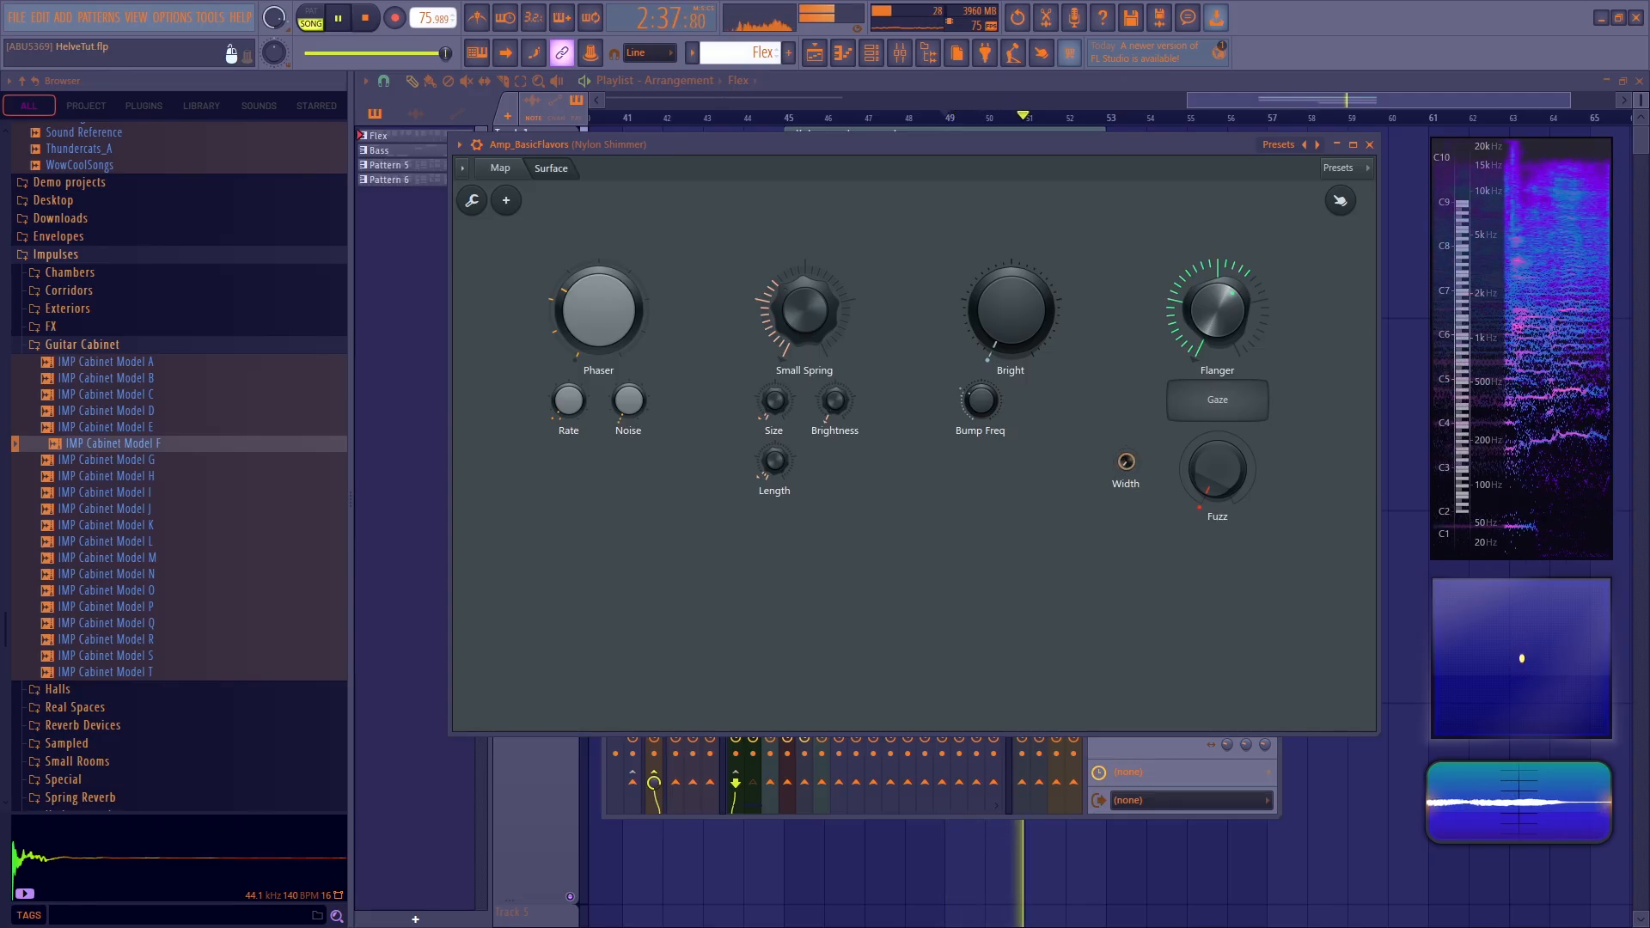
pyautogui.press('space')
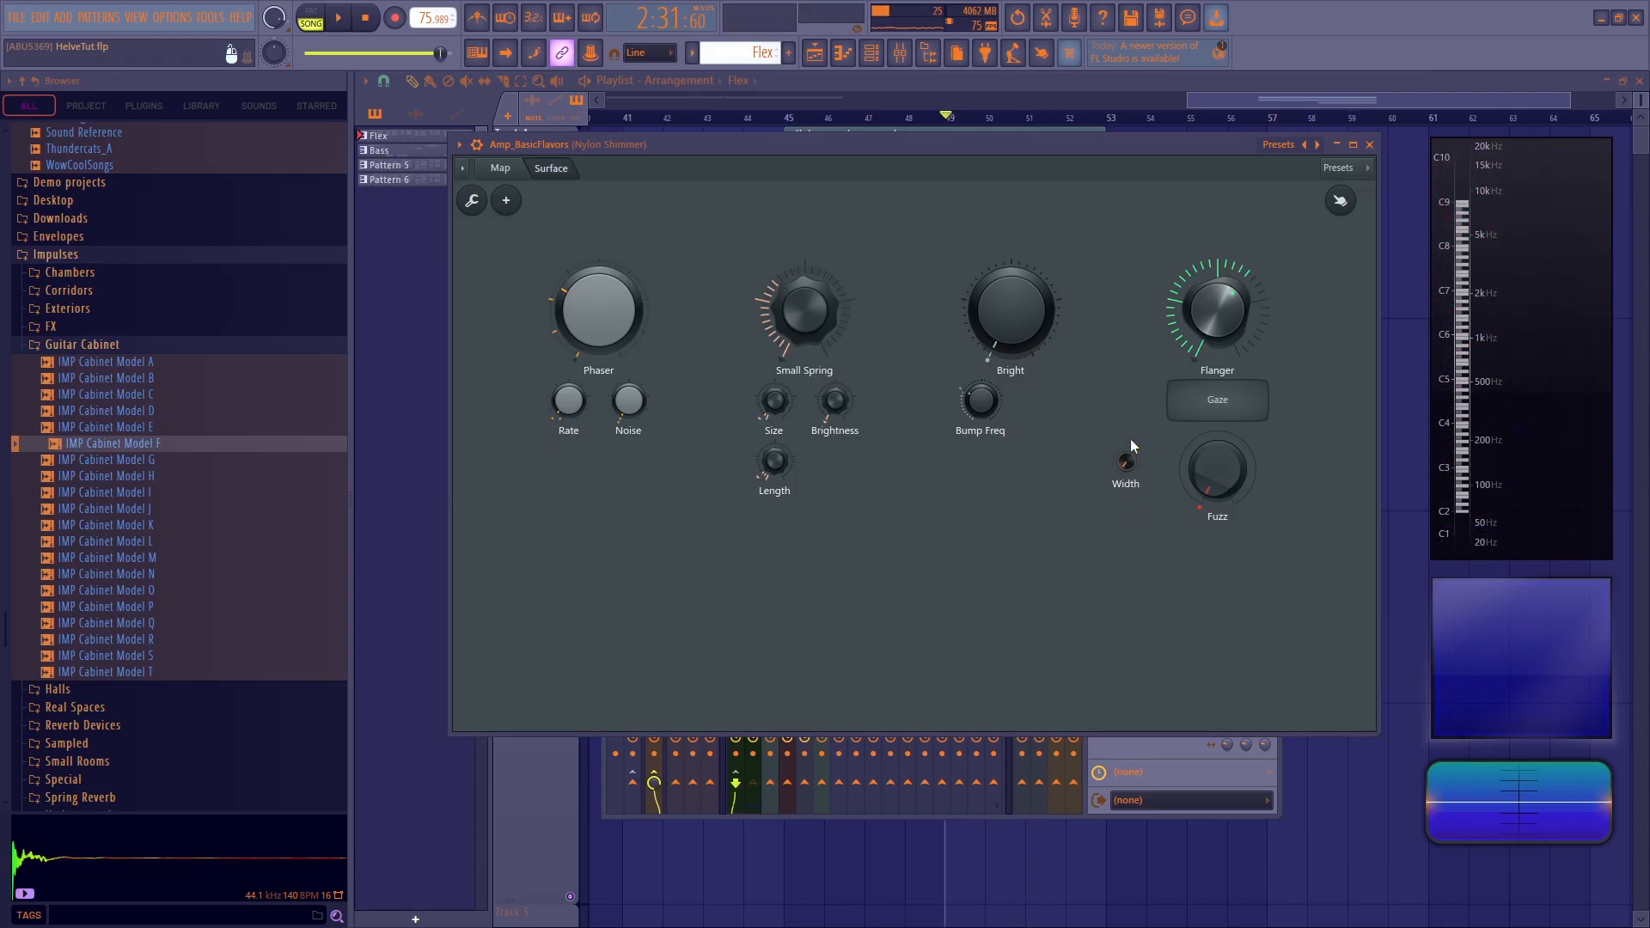
# Play the arrangement once more with the current effect settings, stop playback, and close Amp_BasicFlavors and the mixer
pyautogui.press('space')
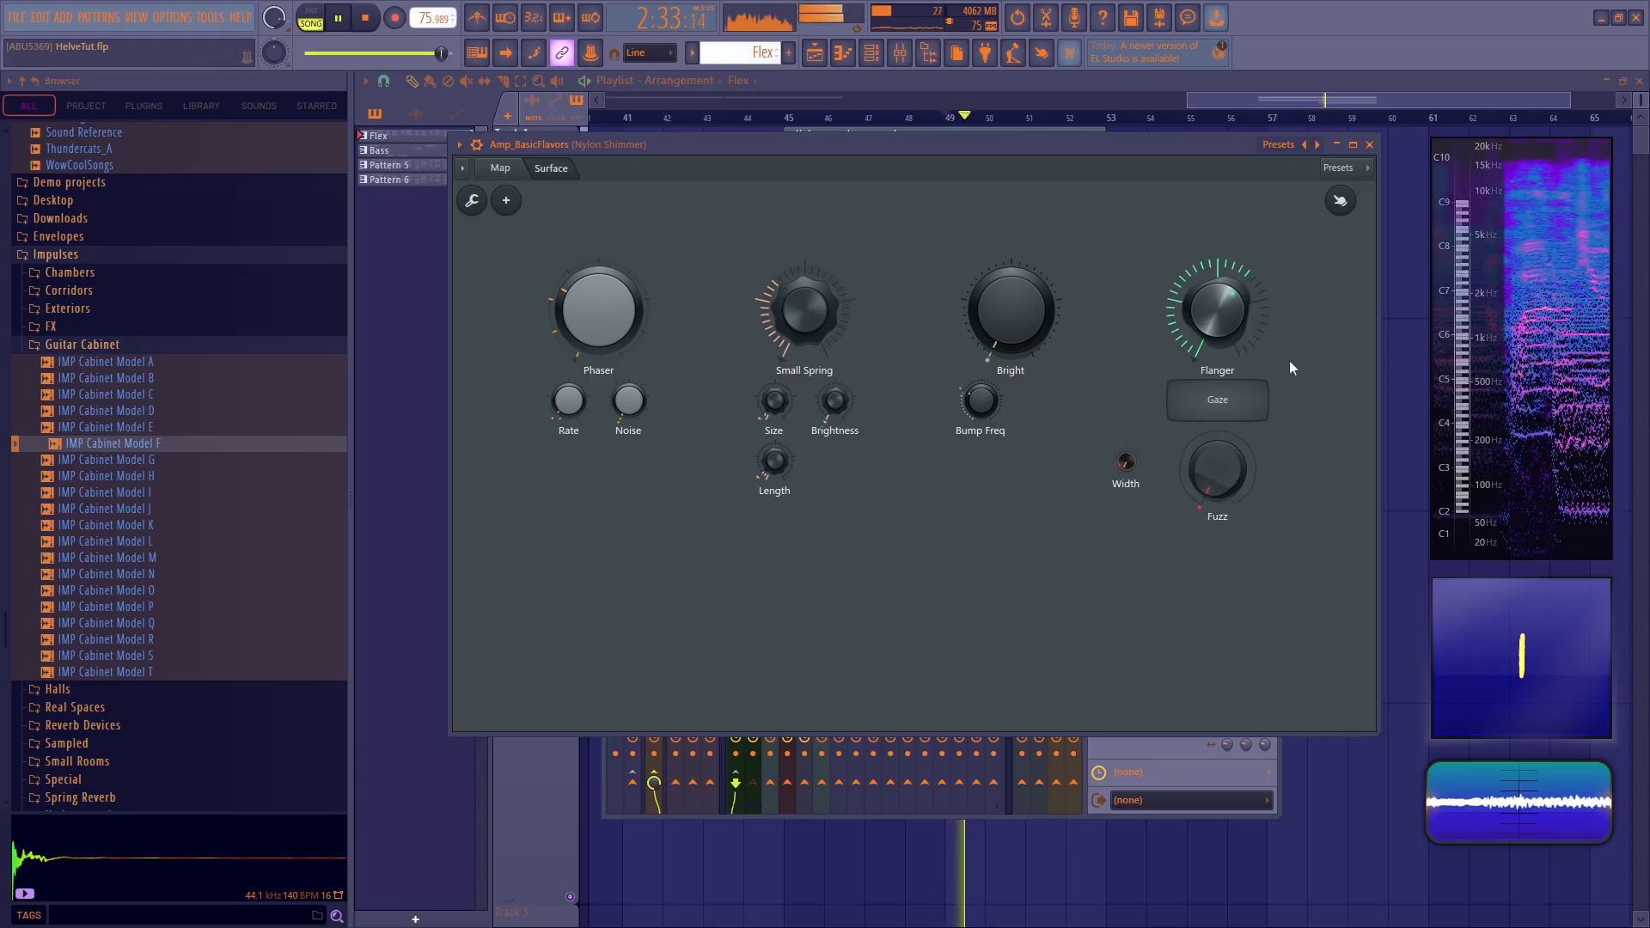
pyautogui.press('space')
pyautogui.click(1370, 144)
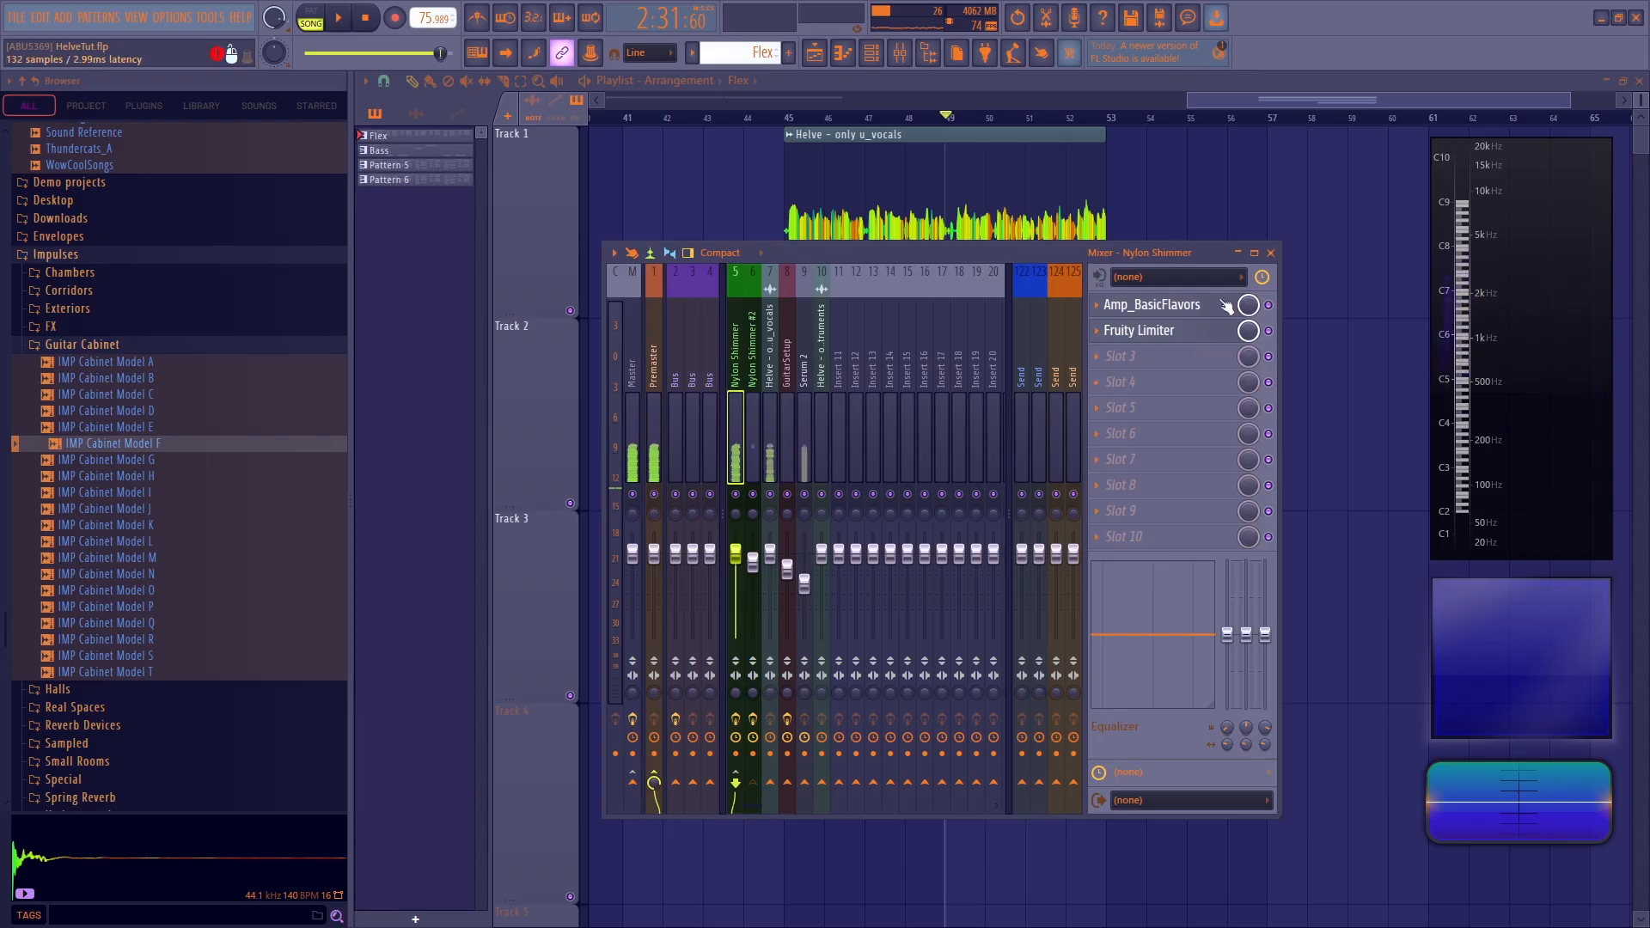
pyautogui.click(1270, 253)
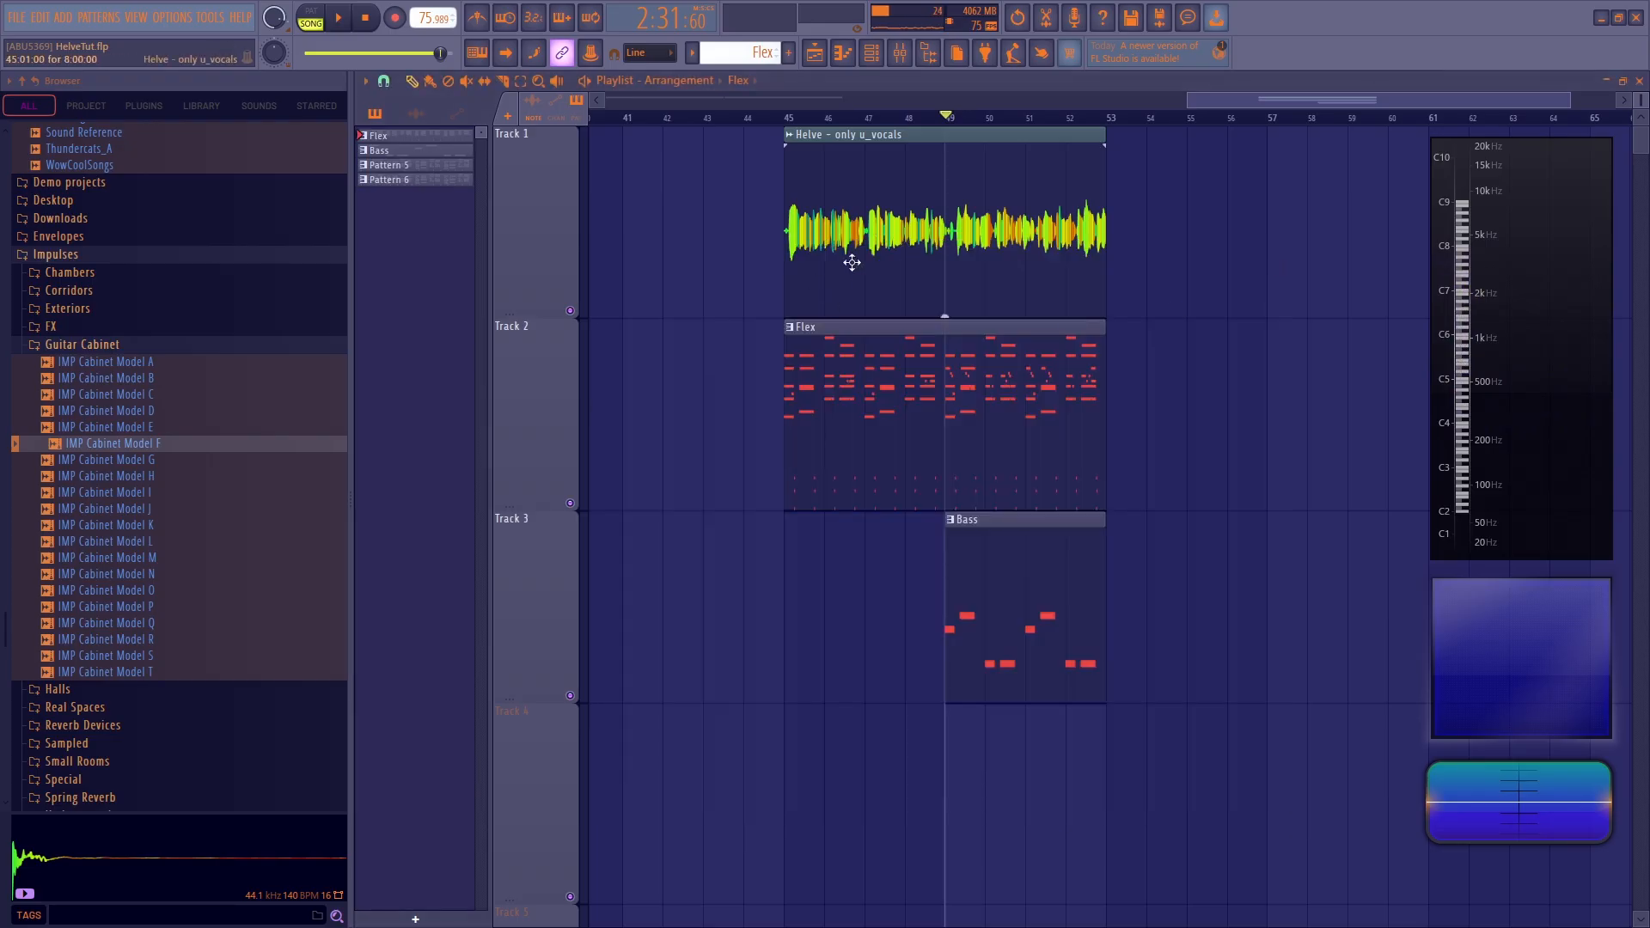